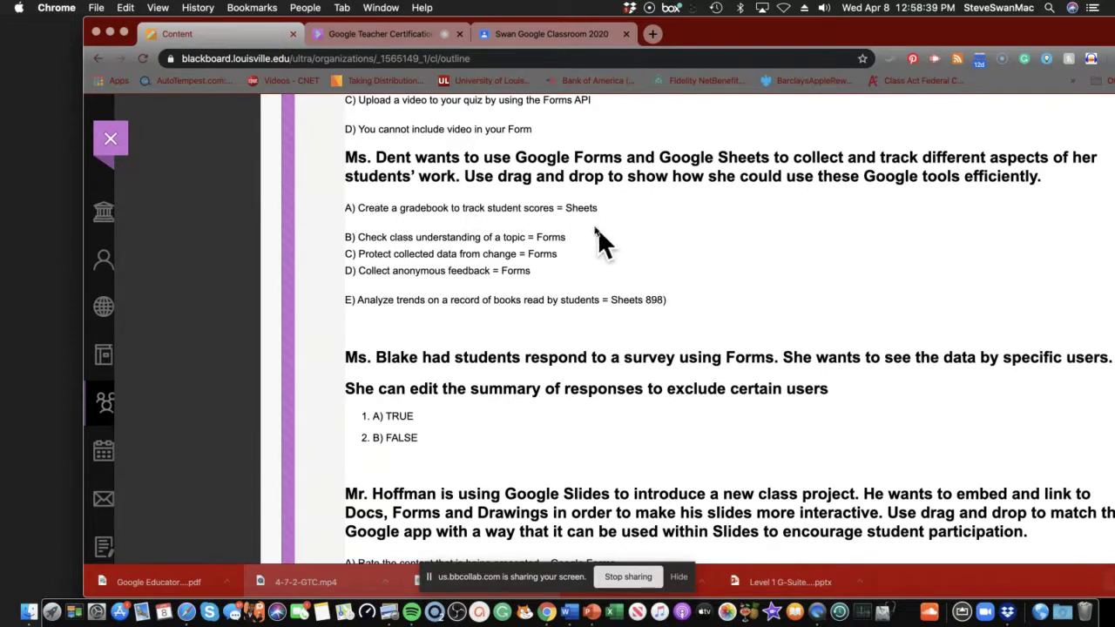
Switch to the Swan Google Classroom 2020 class page in Google Classroom.
scroll(523, 195, down, 1)
scroll(524, 199, down, 9)
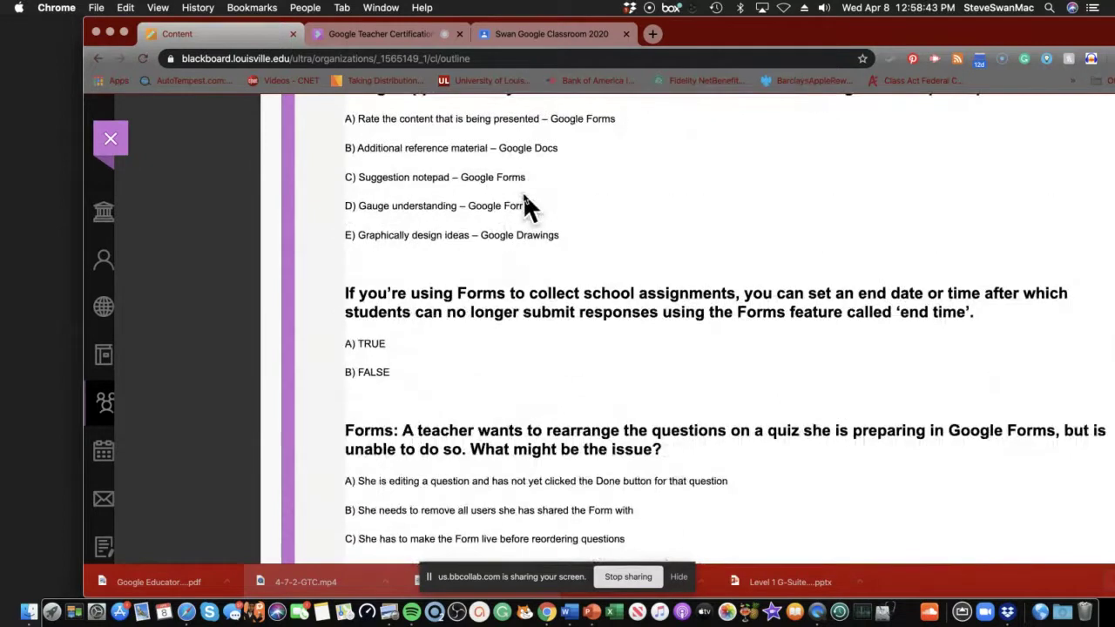
scroll(475, 224, up, 4)
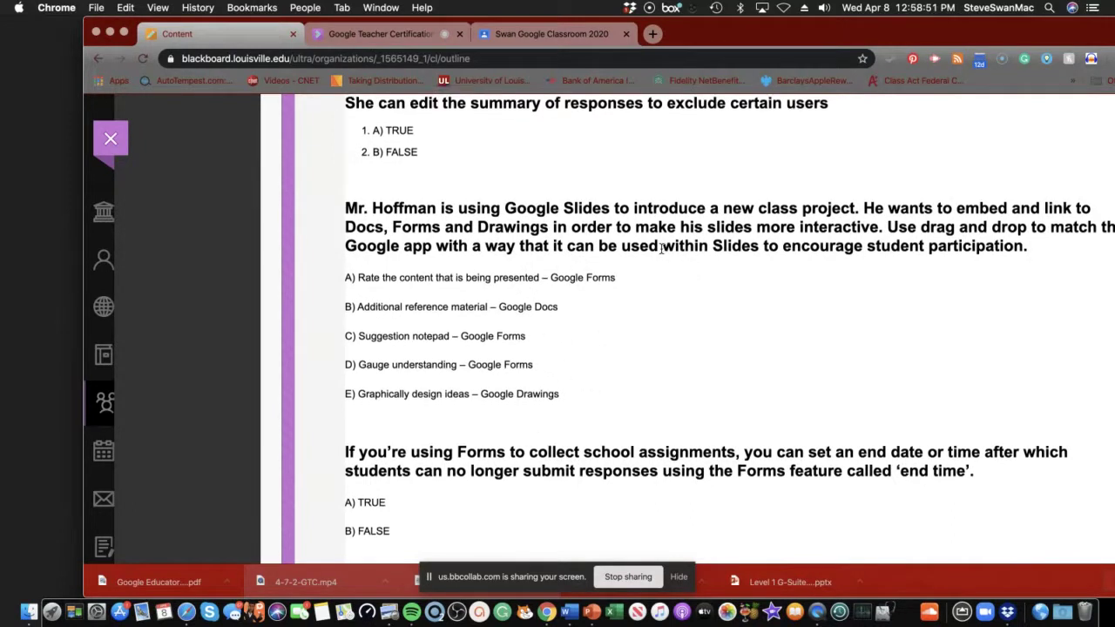
scroll(664, 252, down, 3)
scroll(660, 252, down, 10)
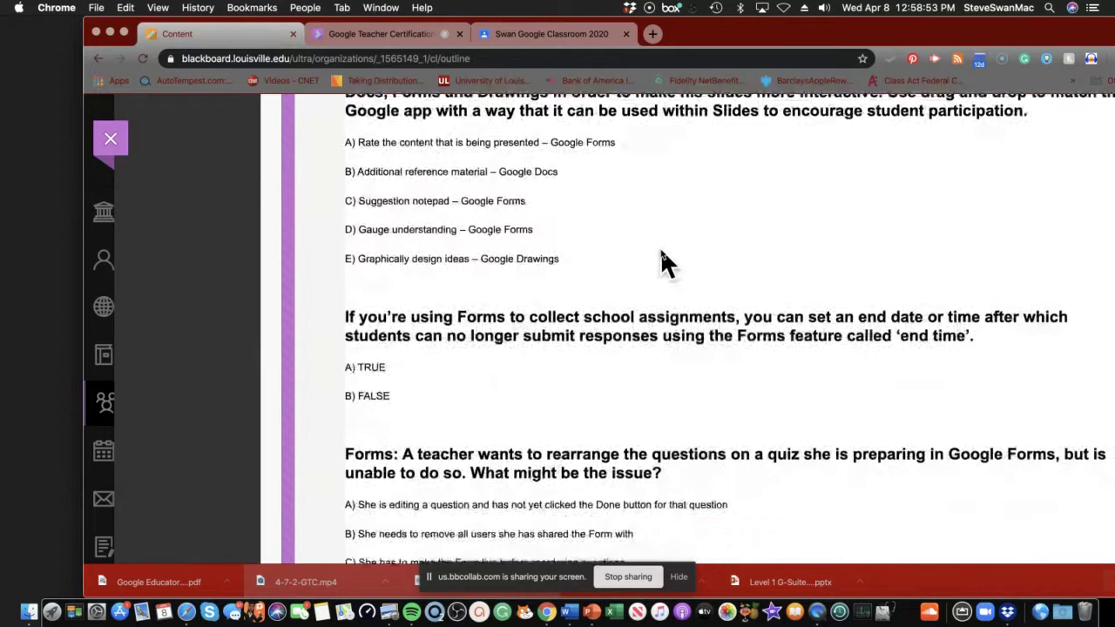
scroll(660, 249, down, 10)
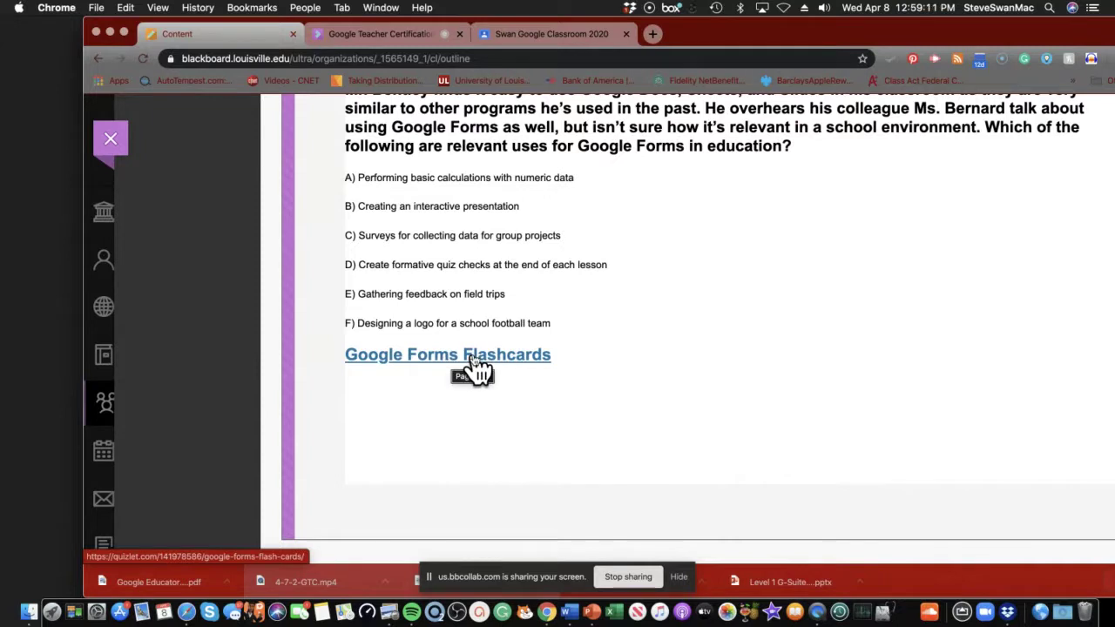
scroll(477, 370, up, 4)
scroll(478, 371, up, 15)
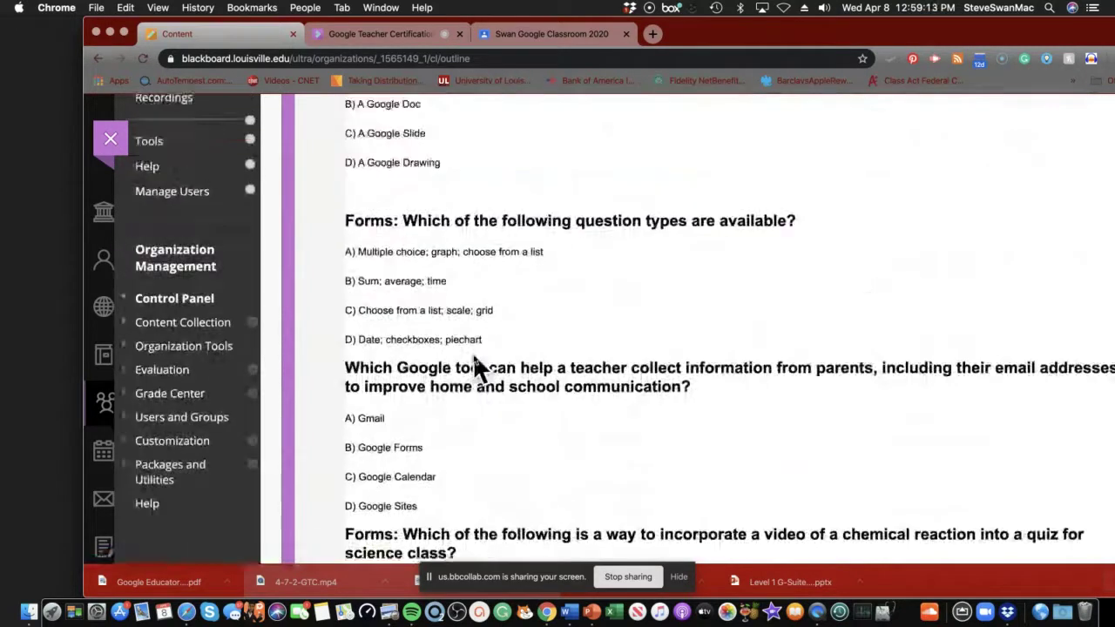
scroll(473, 353, up, 5)
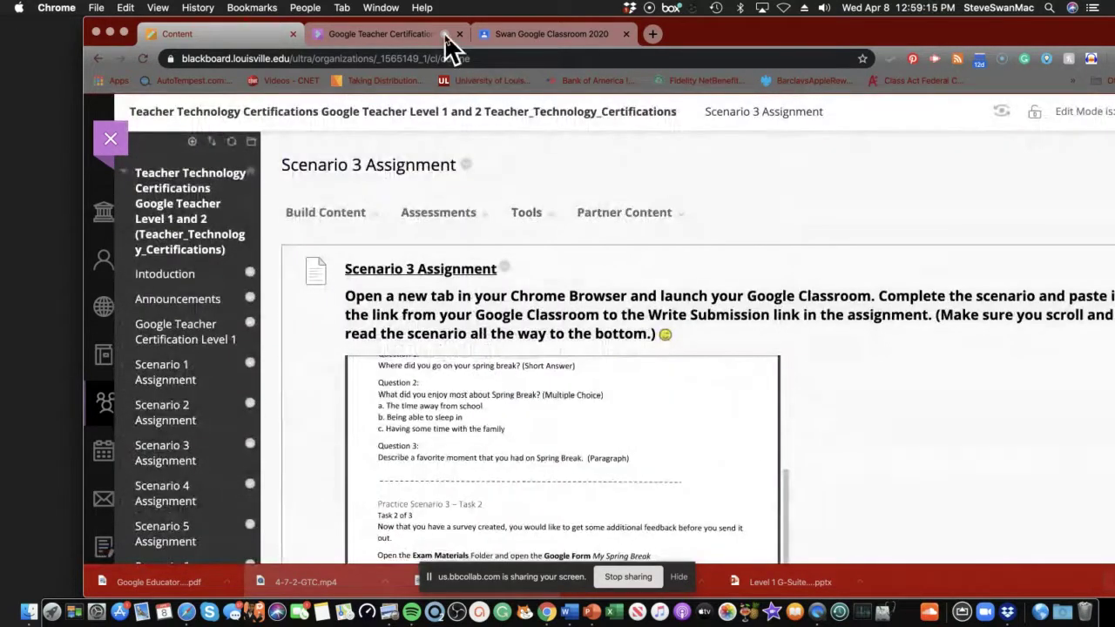
click(547, 35)
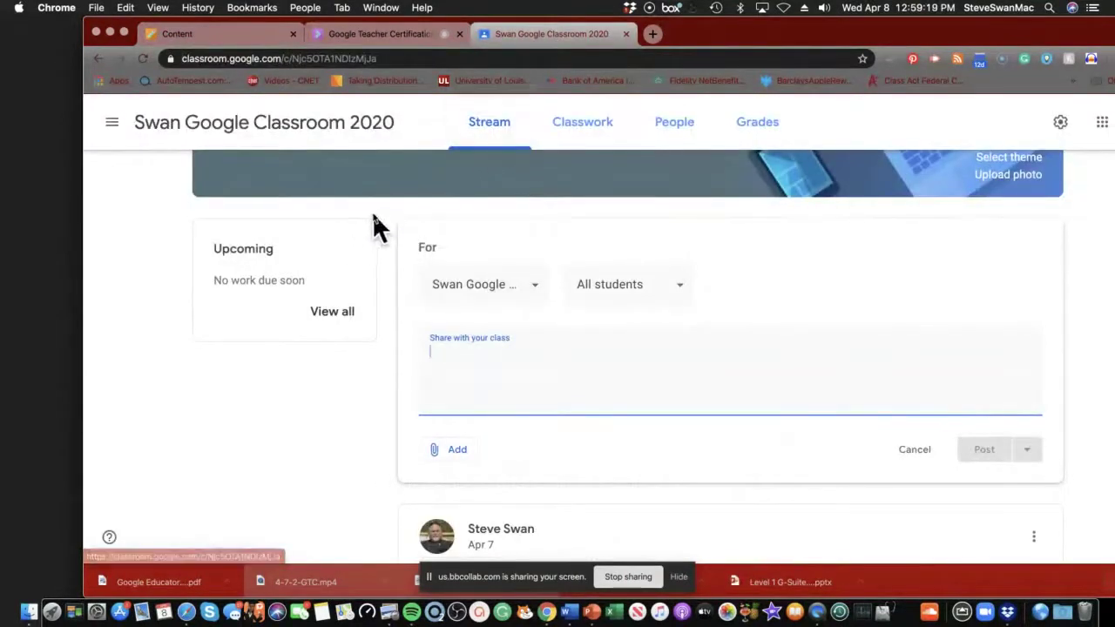
From the class's Classwork page, open its Drive folder containing Exam Materials.
click(493, 128)
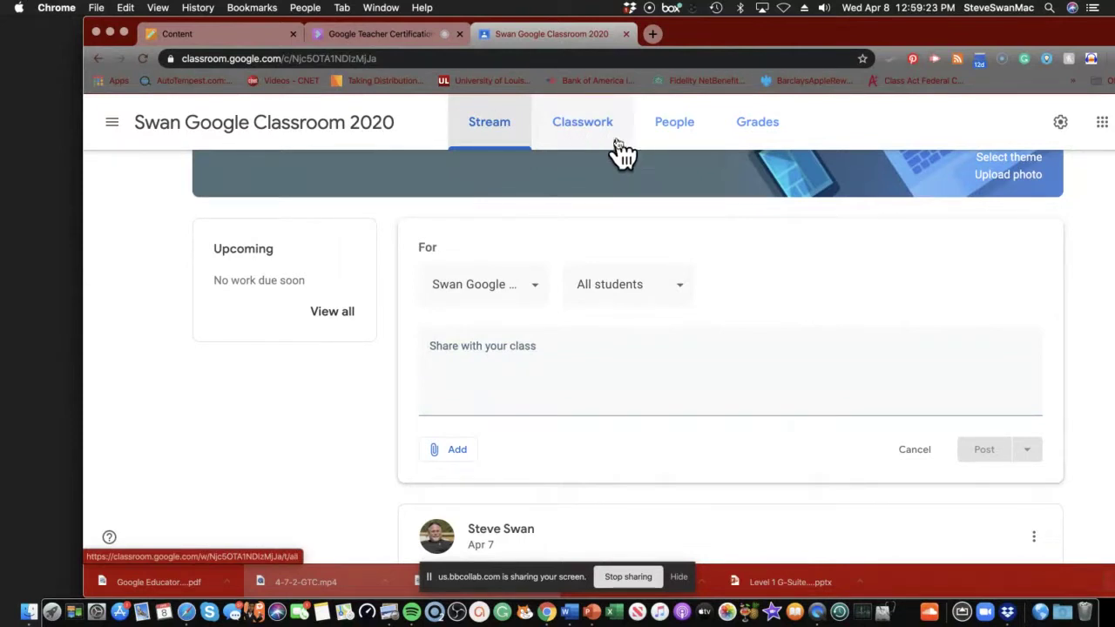
click(586, 135)
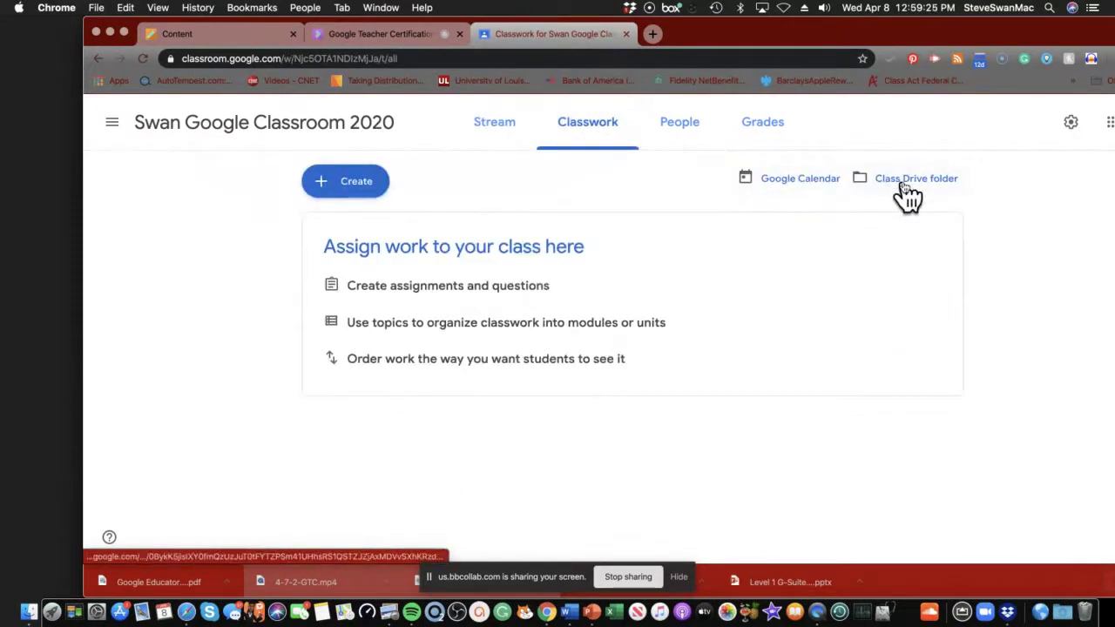
click(904, 178)
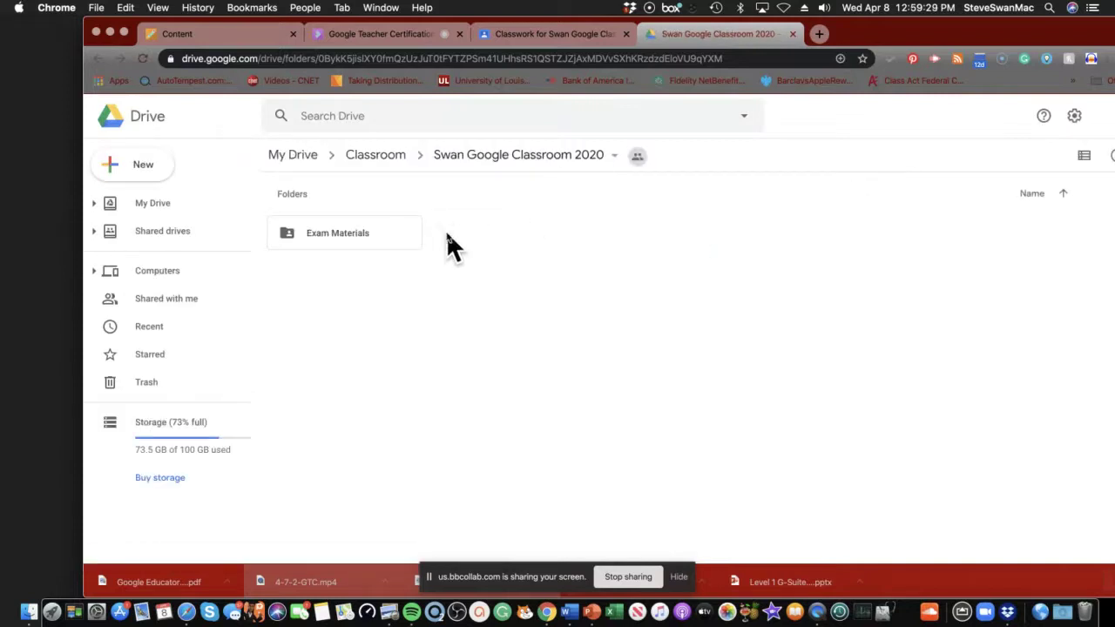
Open the Exam Materials folder to show its five files.
double_click(328, 235)
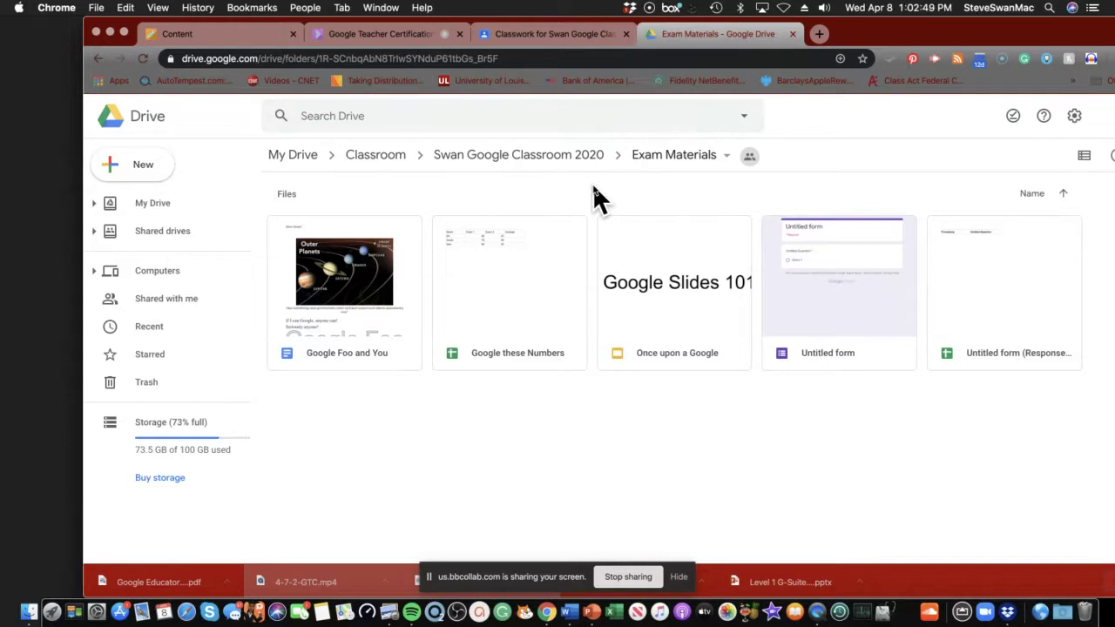
Start a class stream announcement reading 'Today we are exploring google forms'.
click(512, 36)
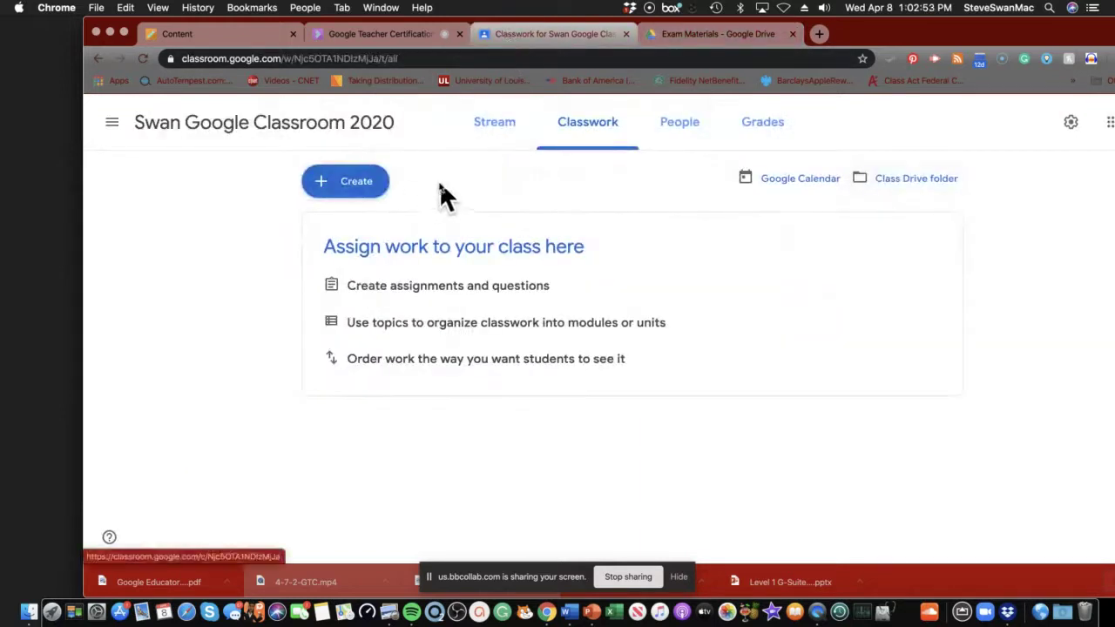
click(492, 127)
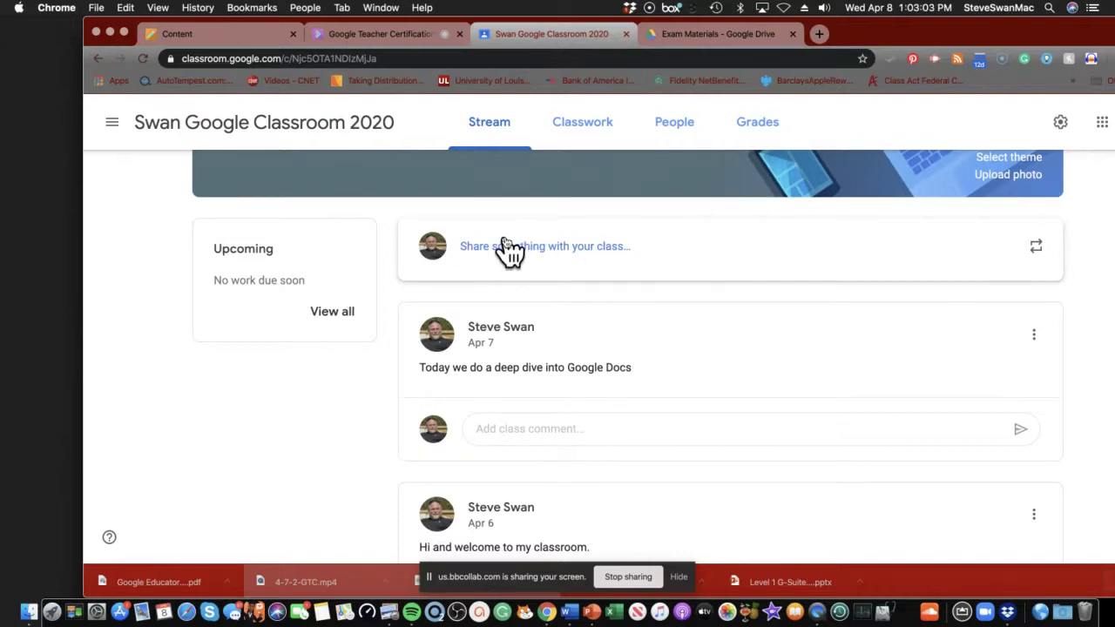
click(506, 247)
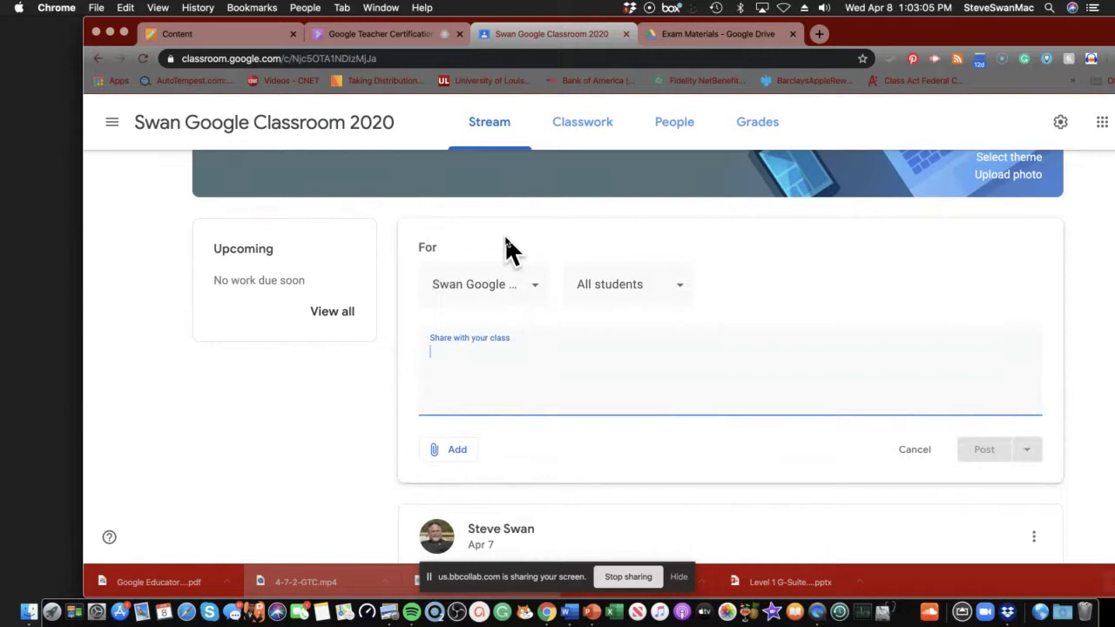
text(To)
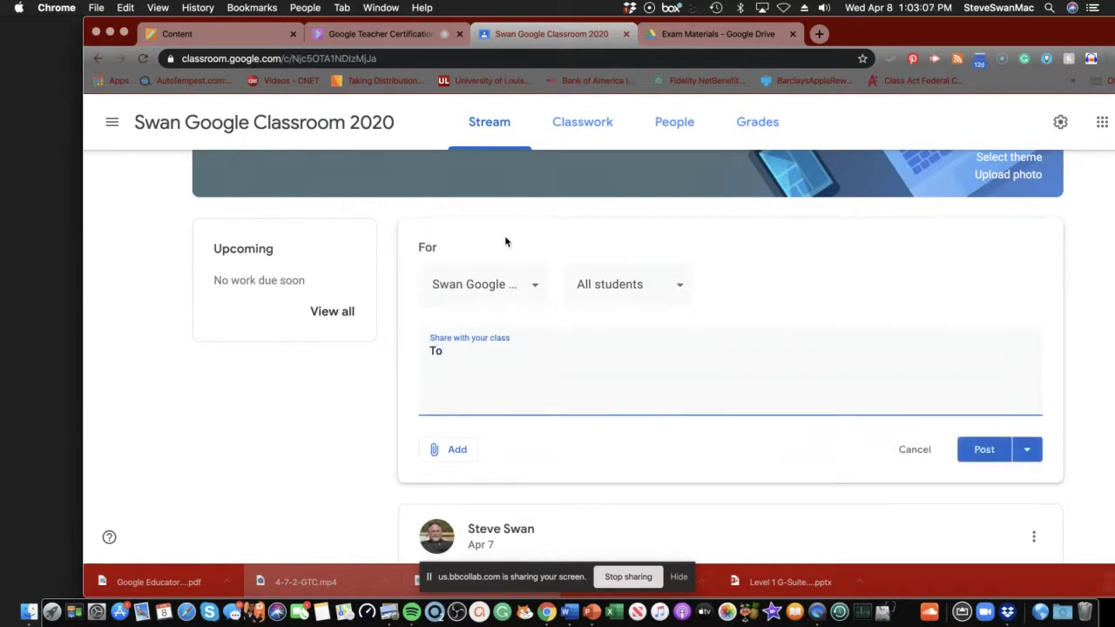
text(day we are explor)
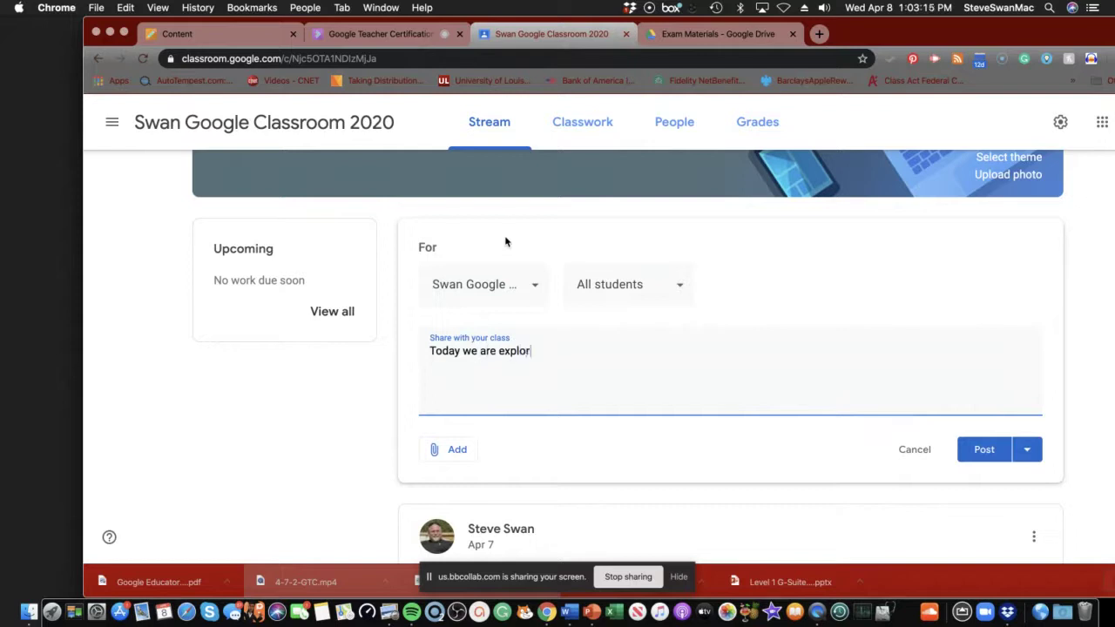
text(ing google forms)
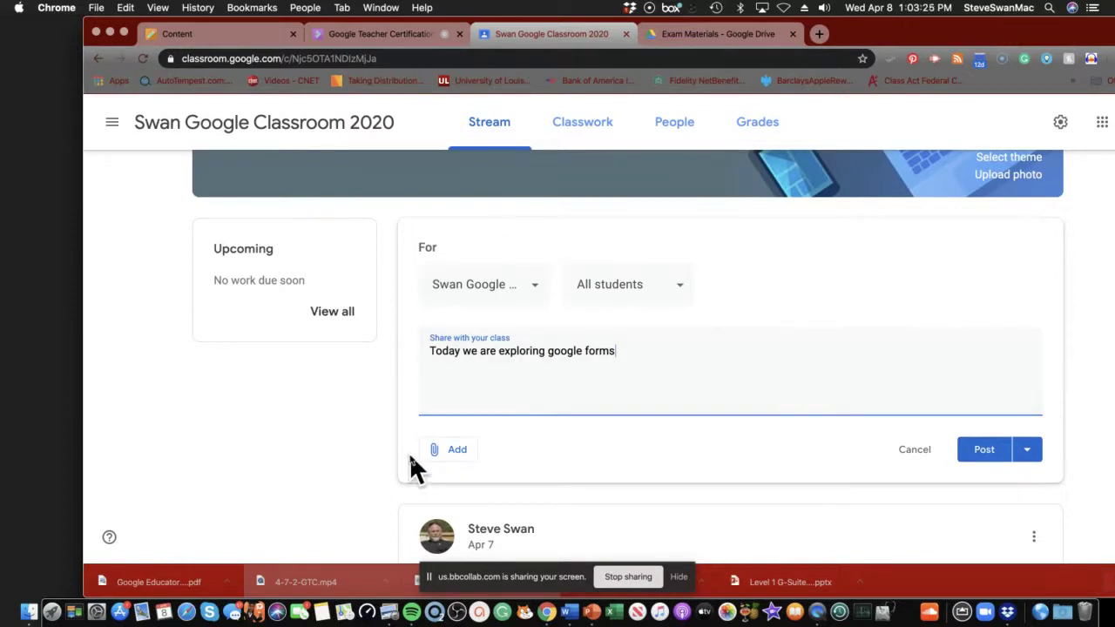
Capitalize 'Google' in the announcement, post it, and return to Exam Materials.
click(457, 460)
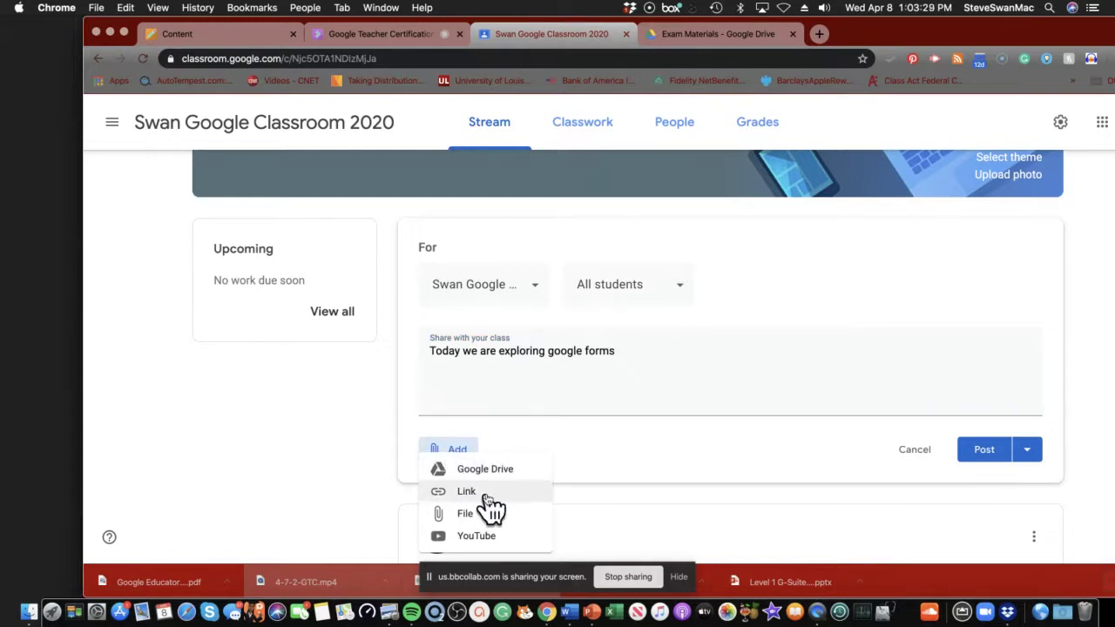
scroll(488, 505, down, 2)
scroll(484, 492, up, 2)
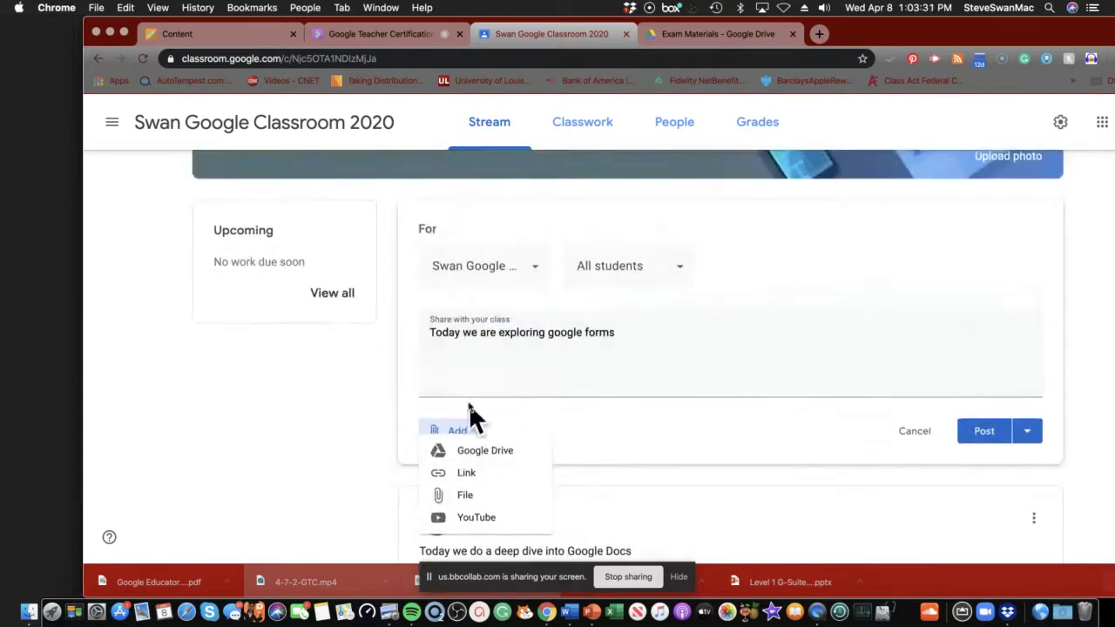
click(468, 368)
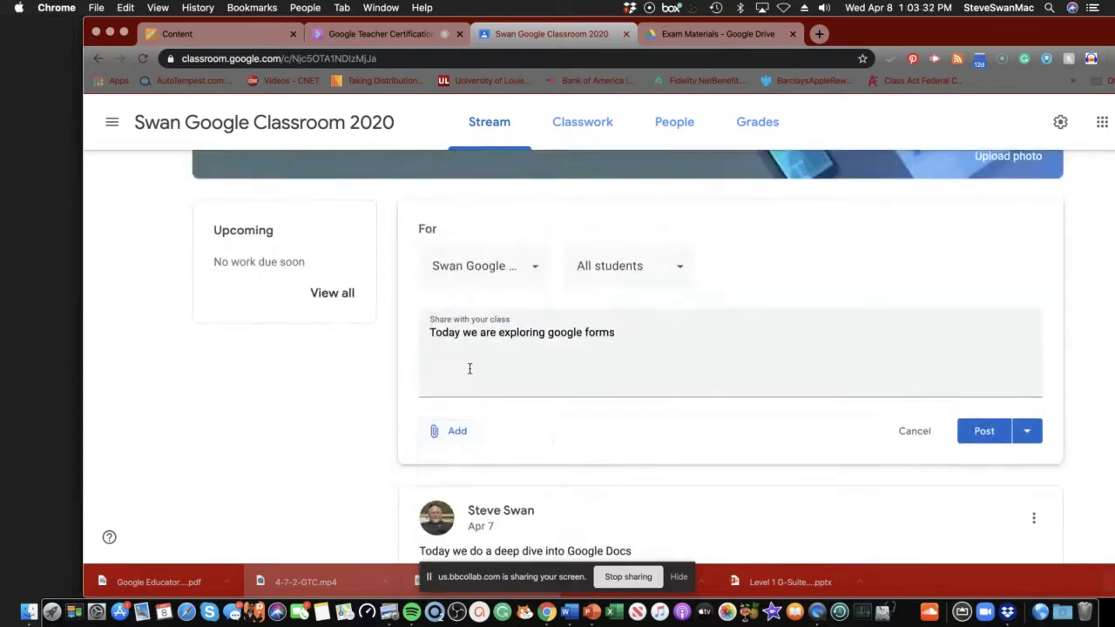
click(570, 351)
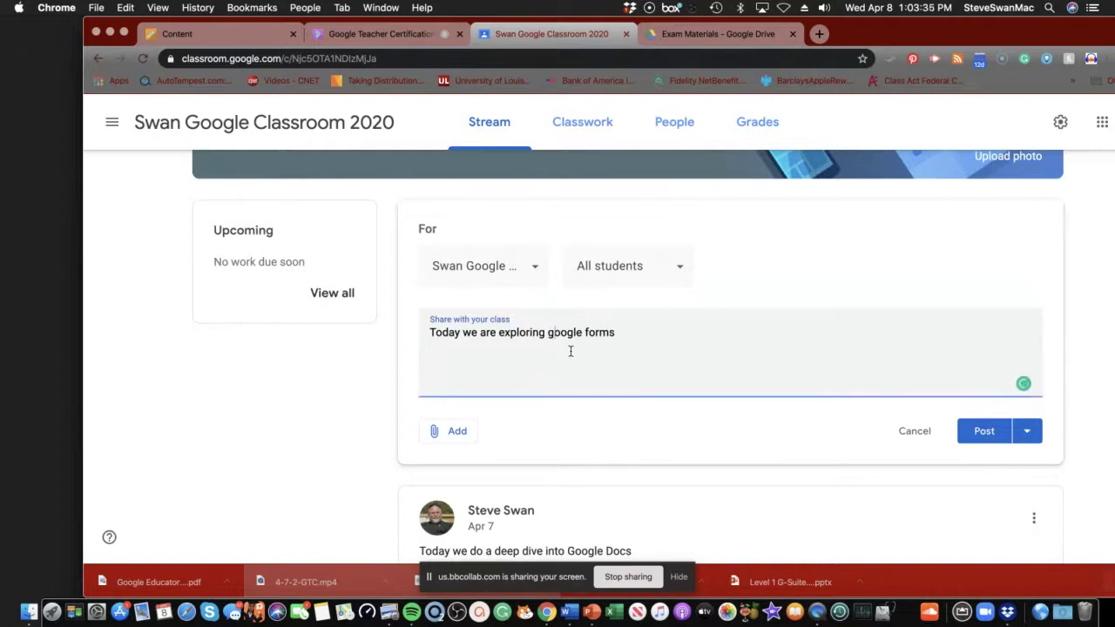
key(BackSpace)
text(G)
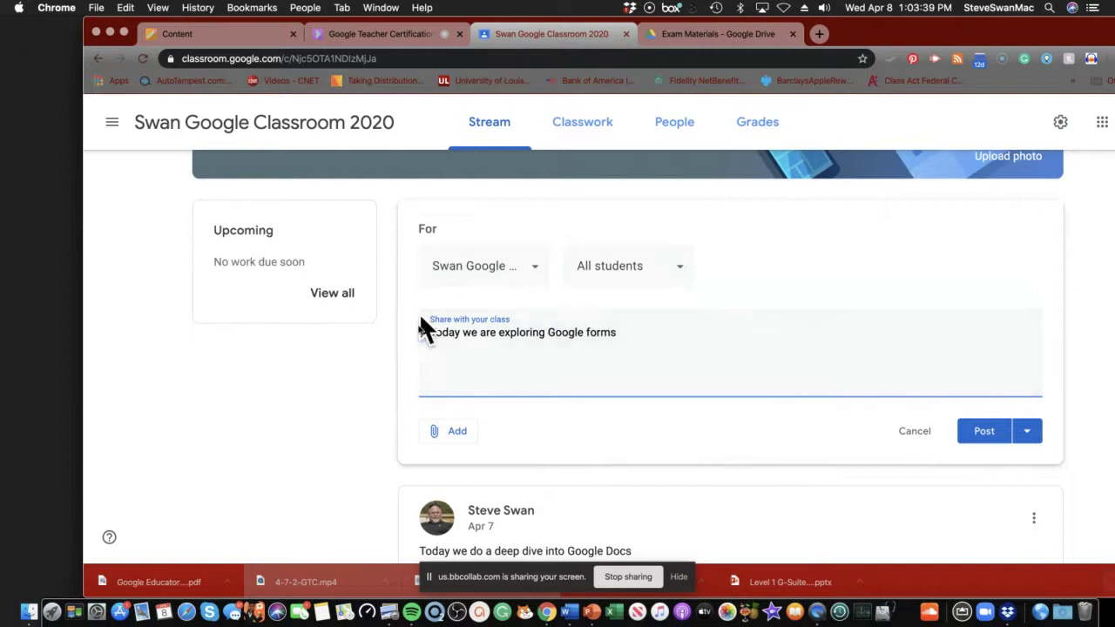
click(988, 430)
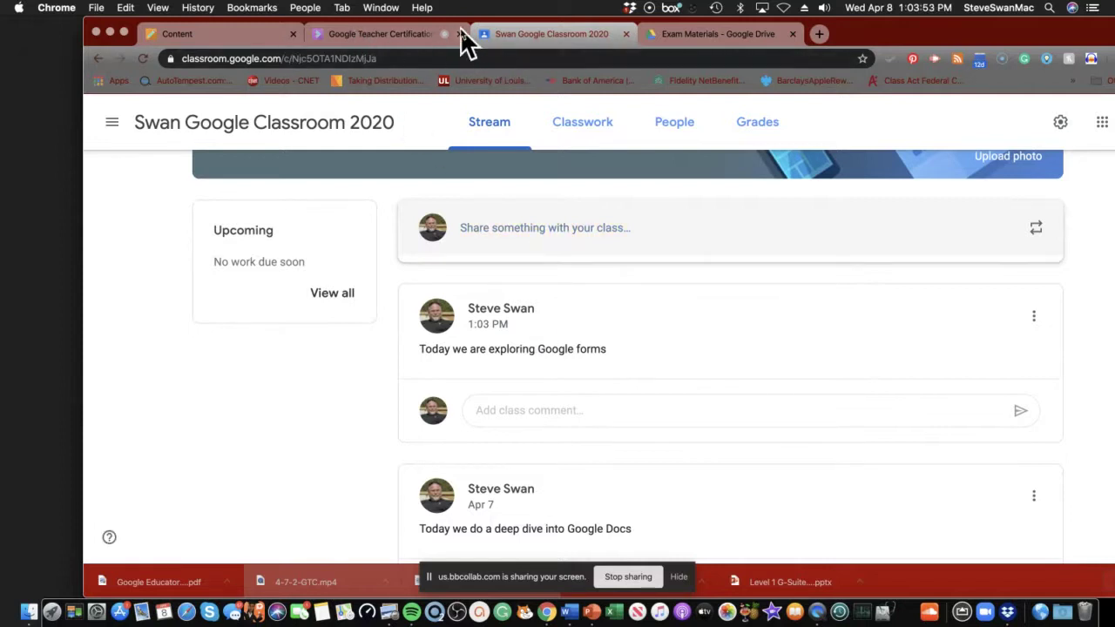
click(649, 37)
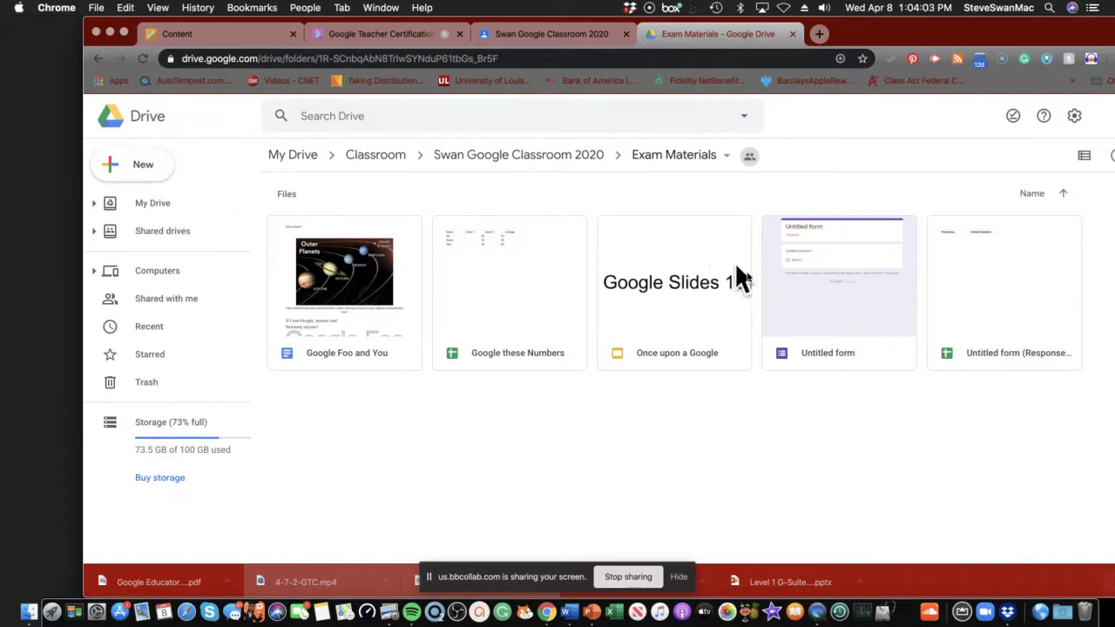
Create a new Google Form in Exam Materials using Create and Share.
click(129, 167)
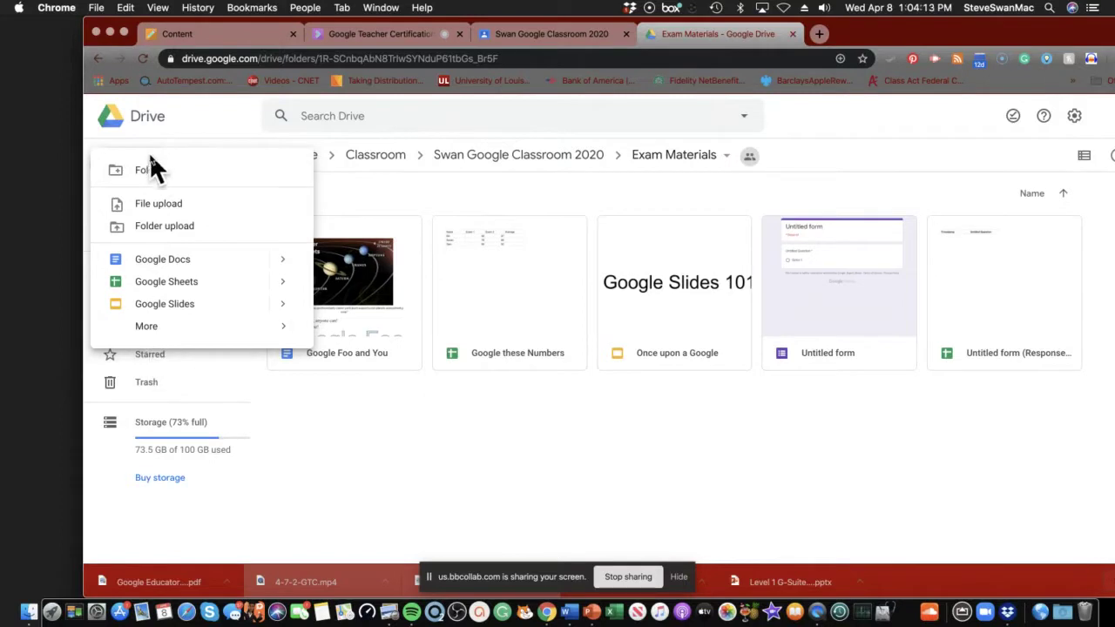
mouse_move(166, 336)
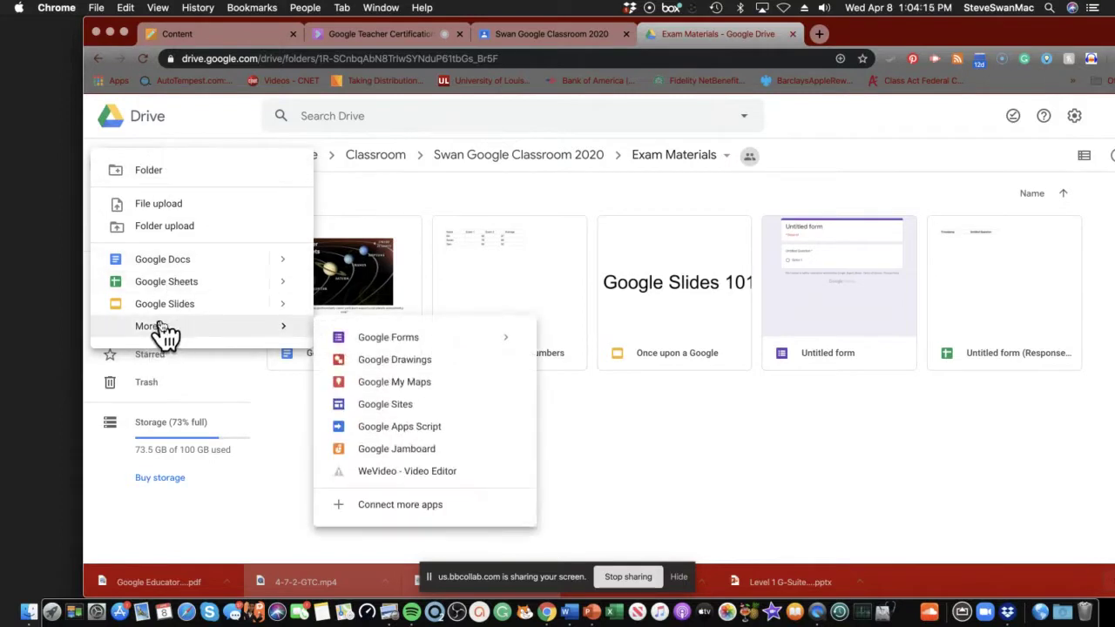
click(388, 341)
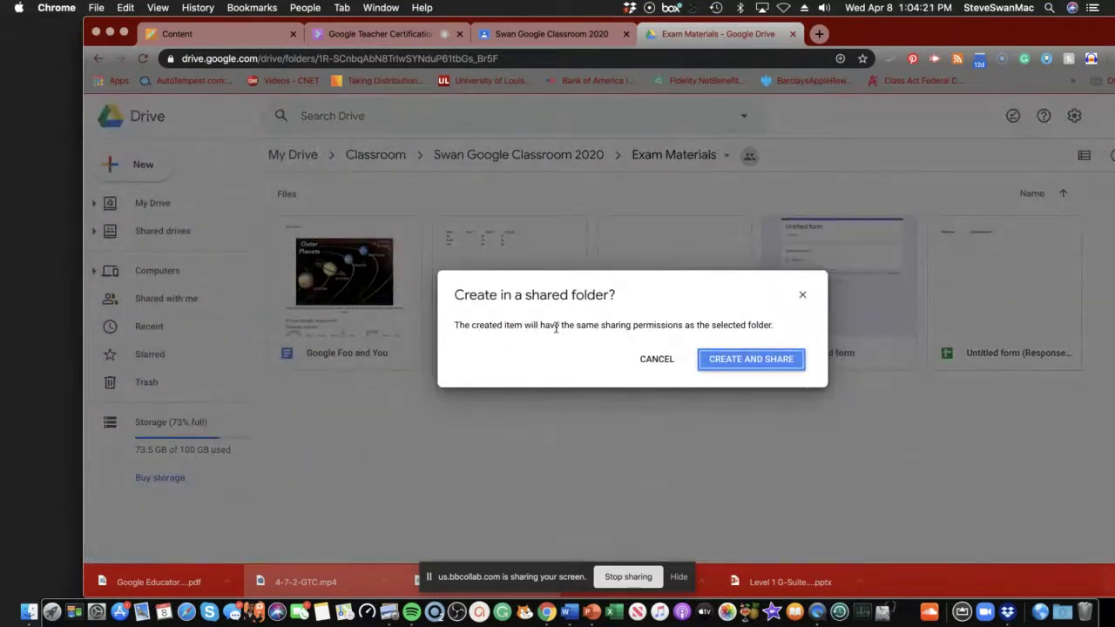
click(730, 370)
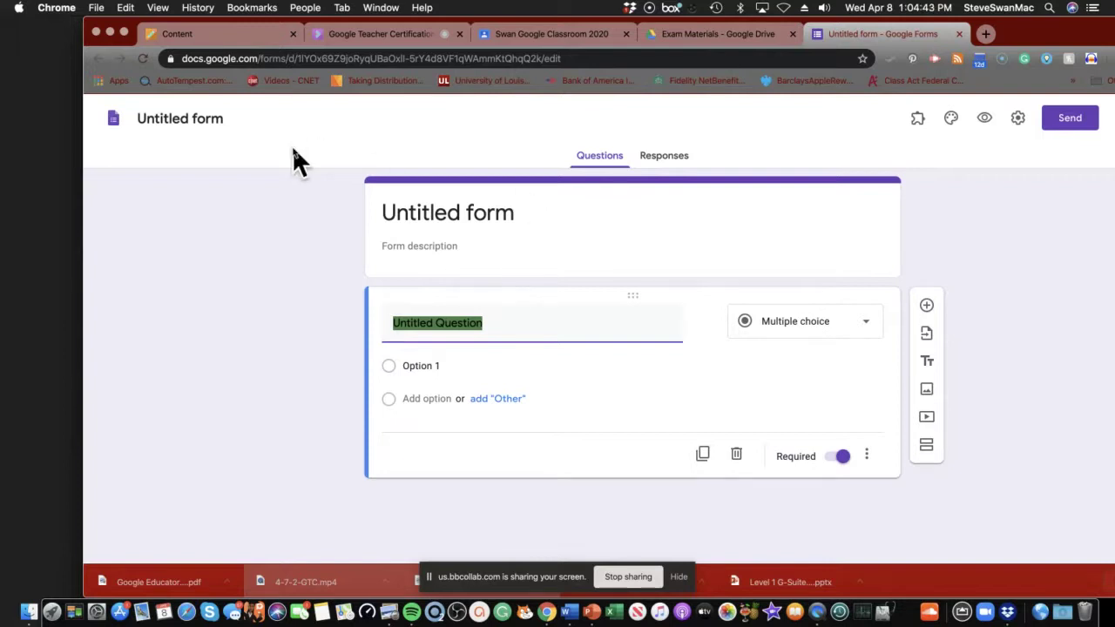
Return to the Scenario 3 Assignment page in Blackboard.
click(175, 34)
Check the Scenario 3 instructions in Blackboard, then return to the Untitled form.
click(325, 213)
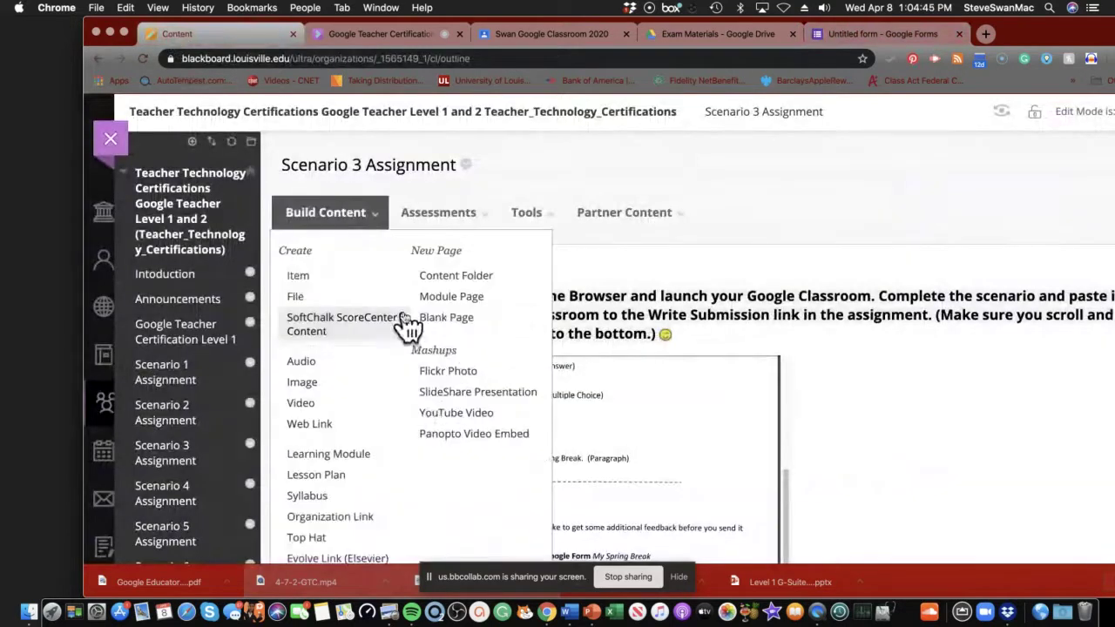
scroll(575, 435, up, 3)
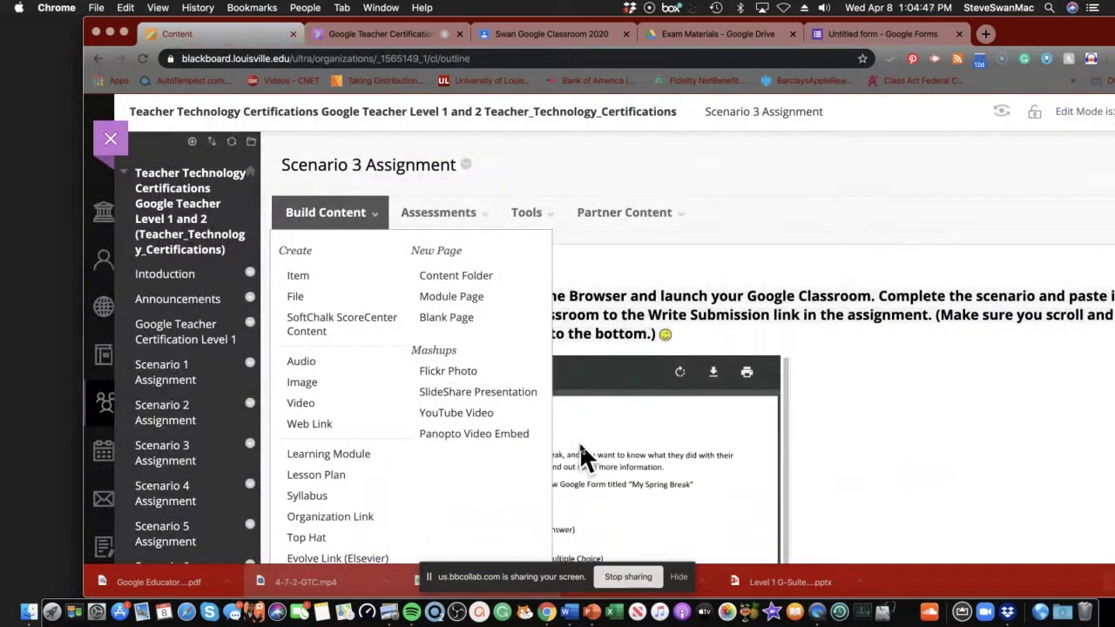
click(580, 431)
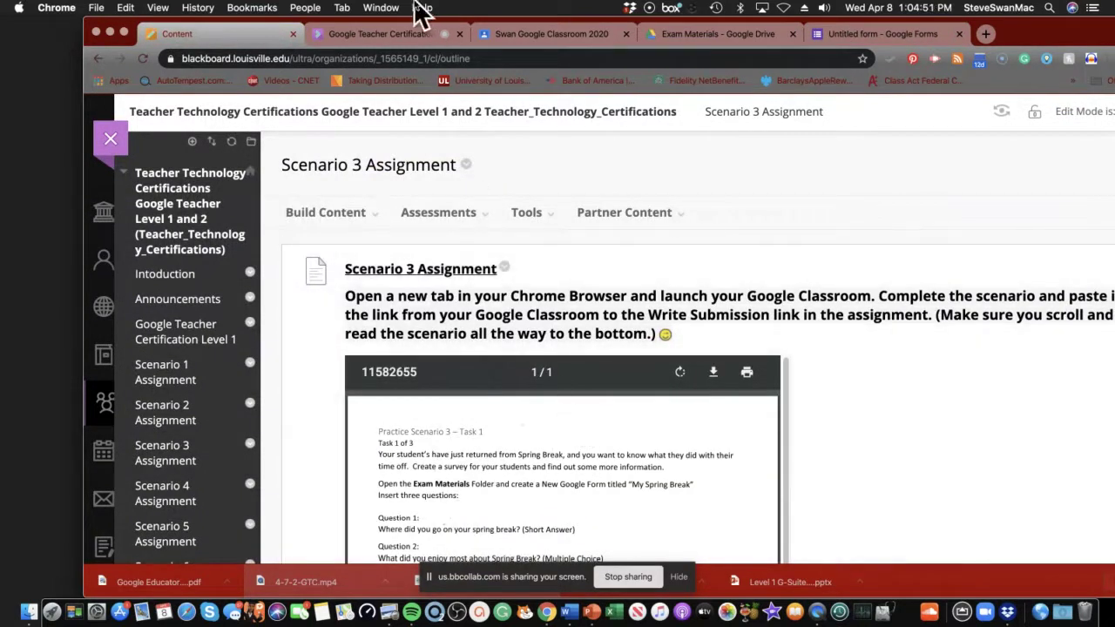
click(825, 34)
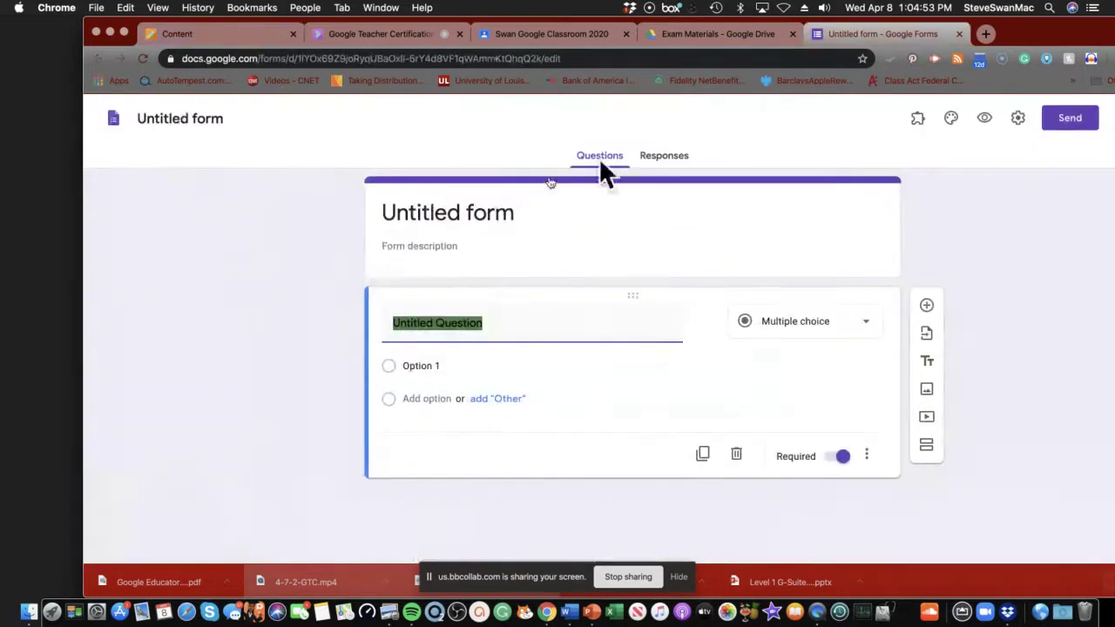
Title the form and its file 'My Spring Break'.
click(475, 218)
text(M)
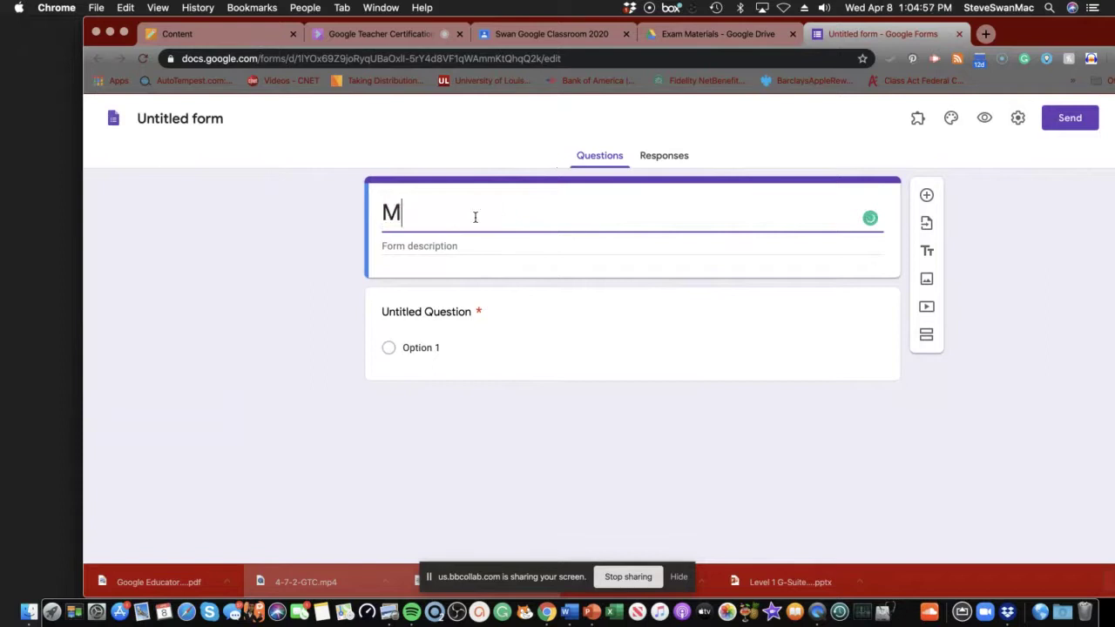
text(y Sp)
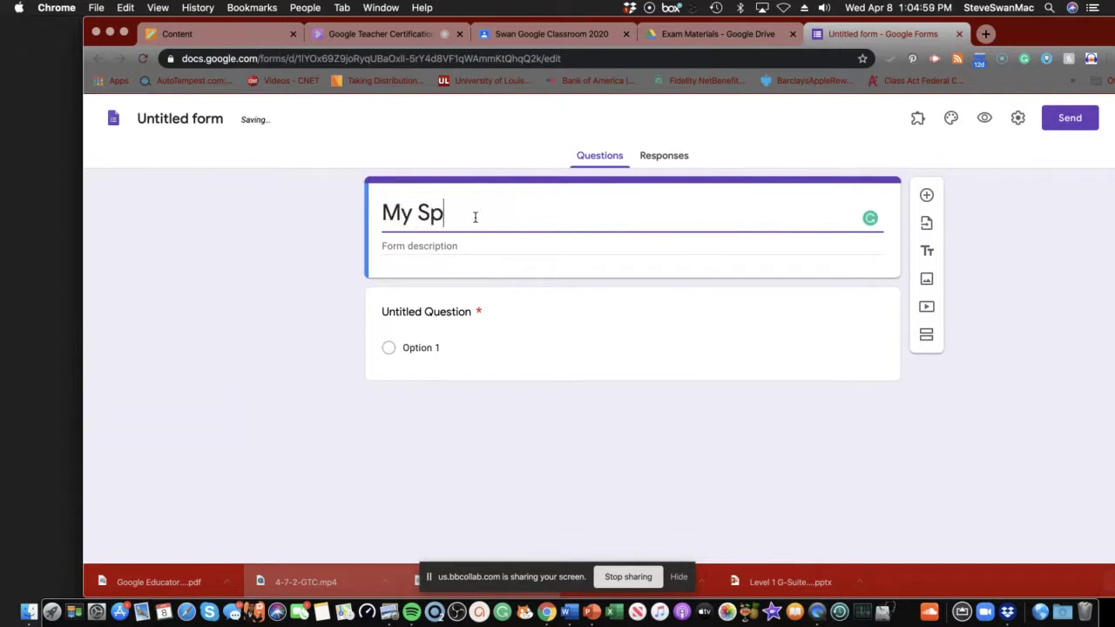
text(ring B)
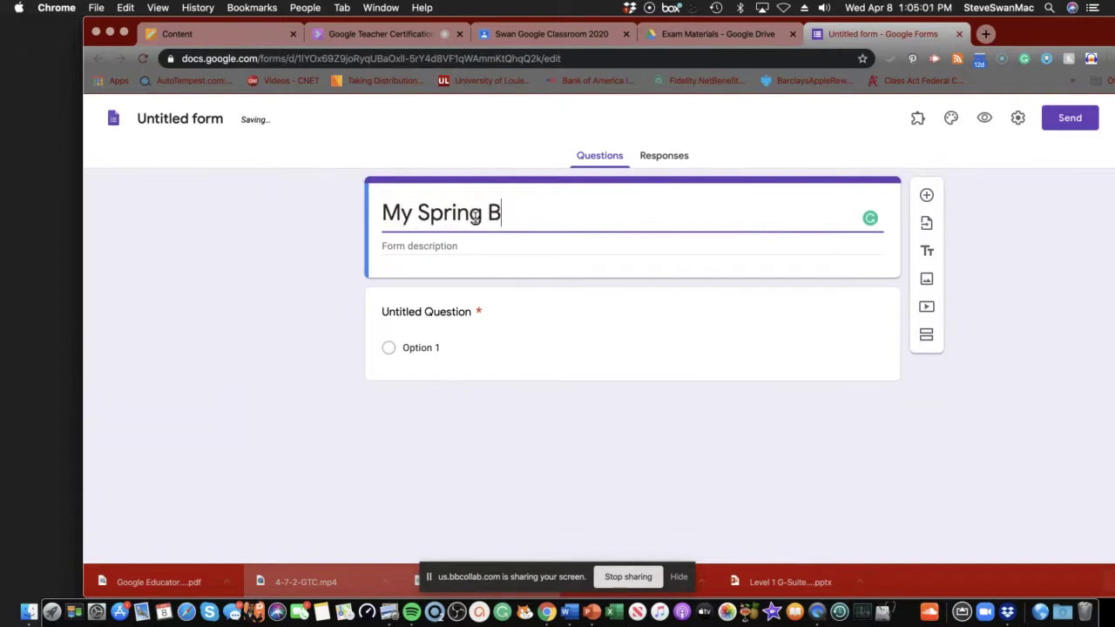
text(reak)
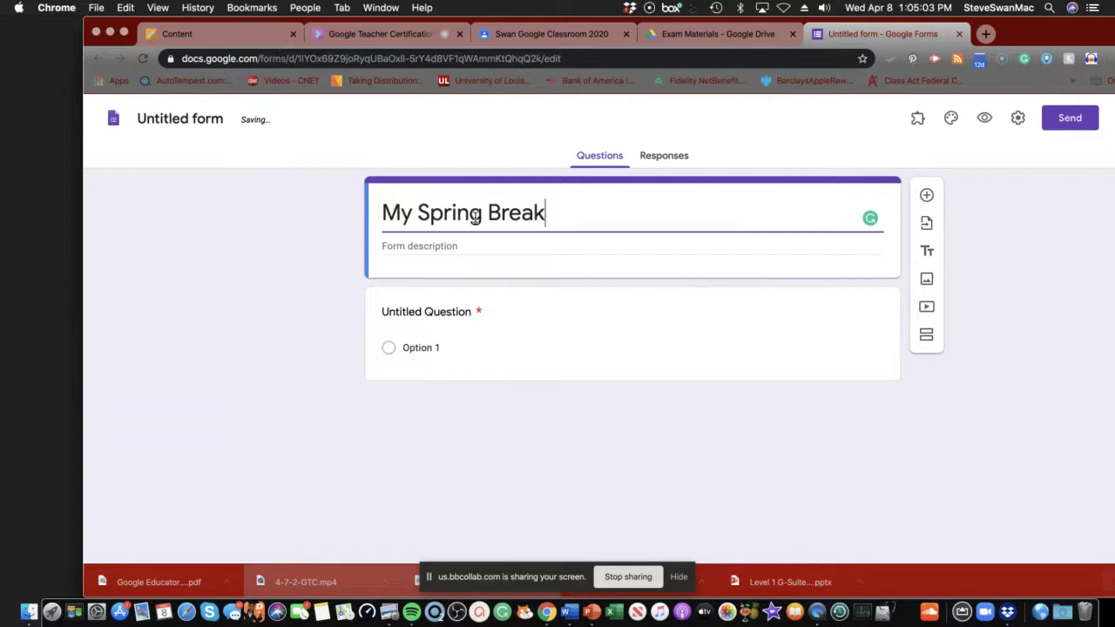
click(180, 118)
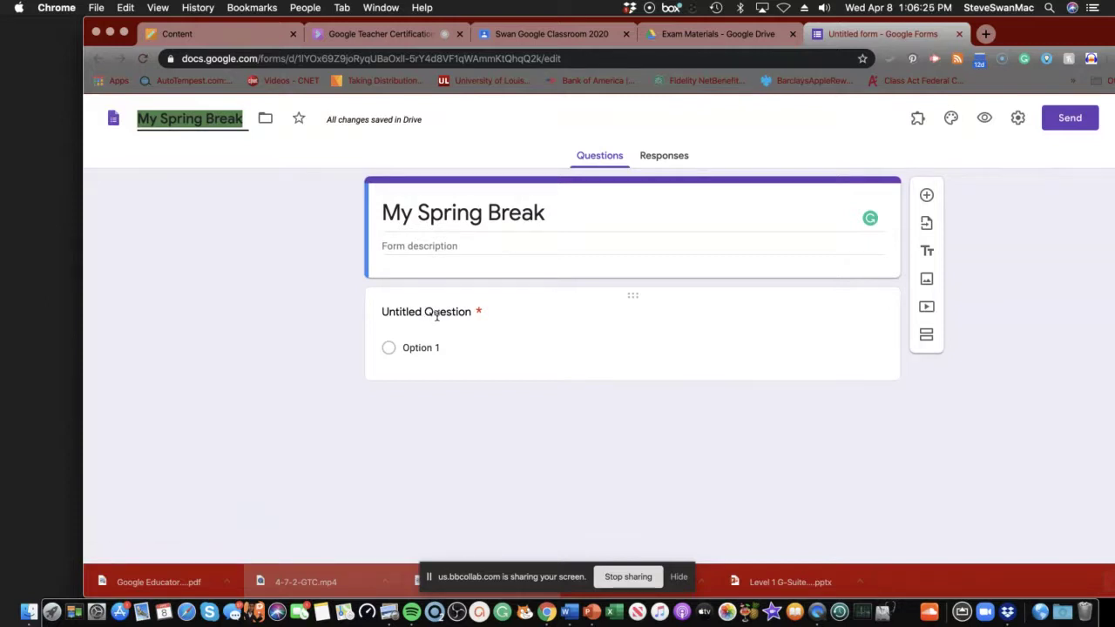
click(435, 314)
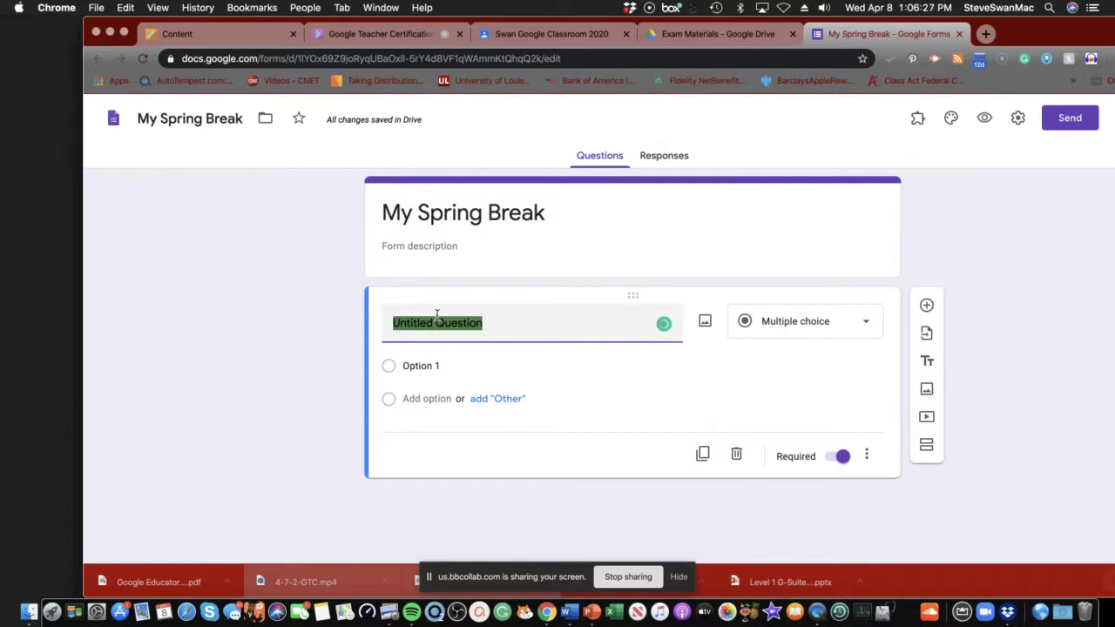
Make the first question a Short answer reading 'Where did you go for spring break?'.
text(Whe)
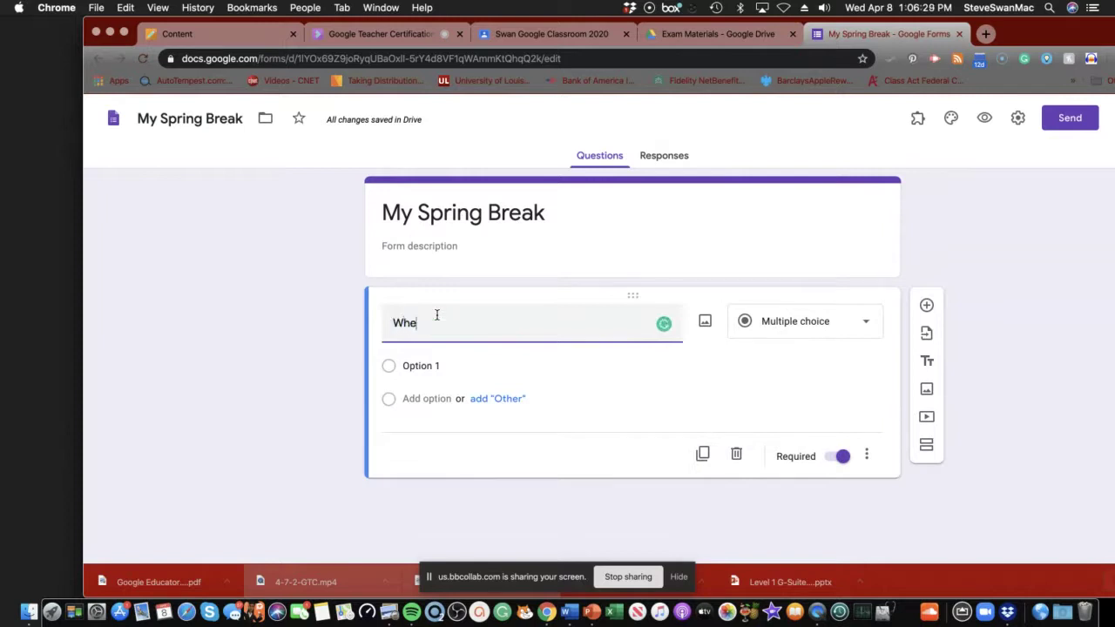
text(re a)
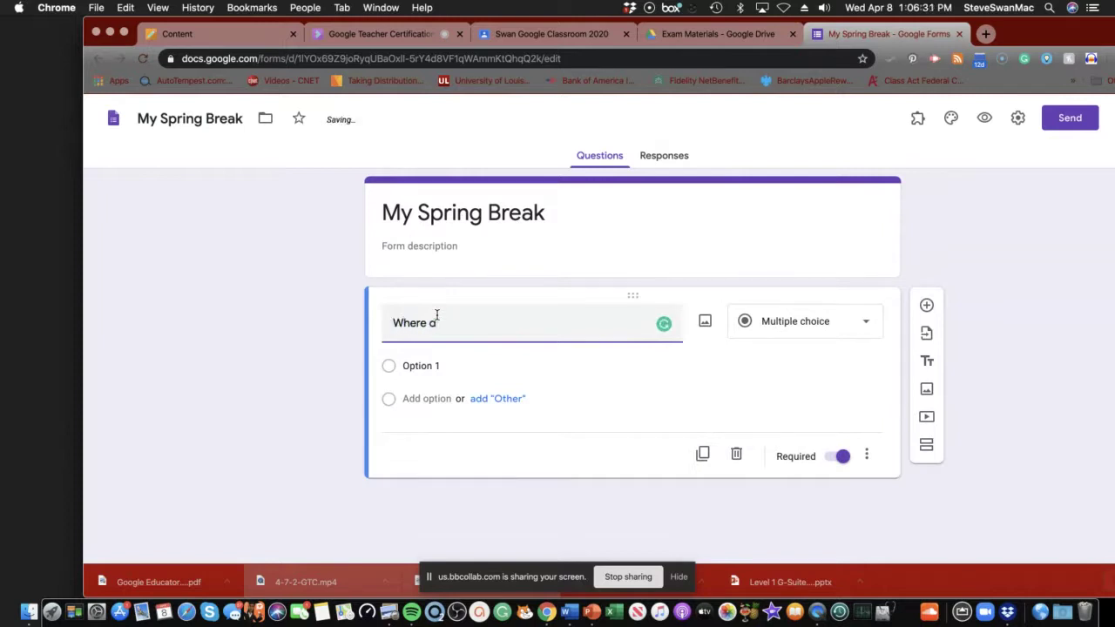
text(id you go for spring b)
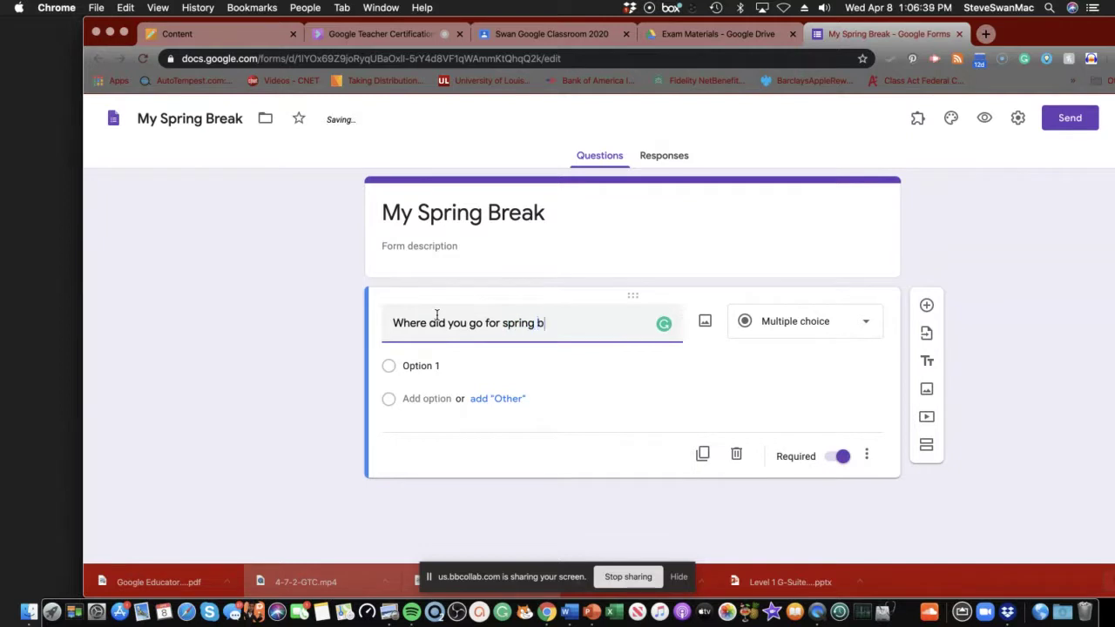
text(reak)
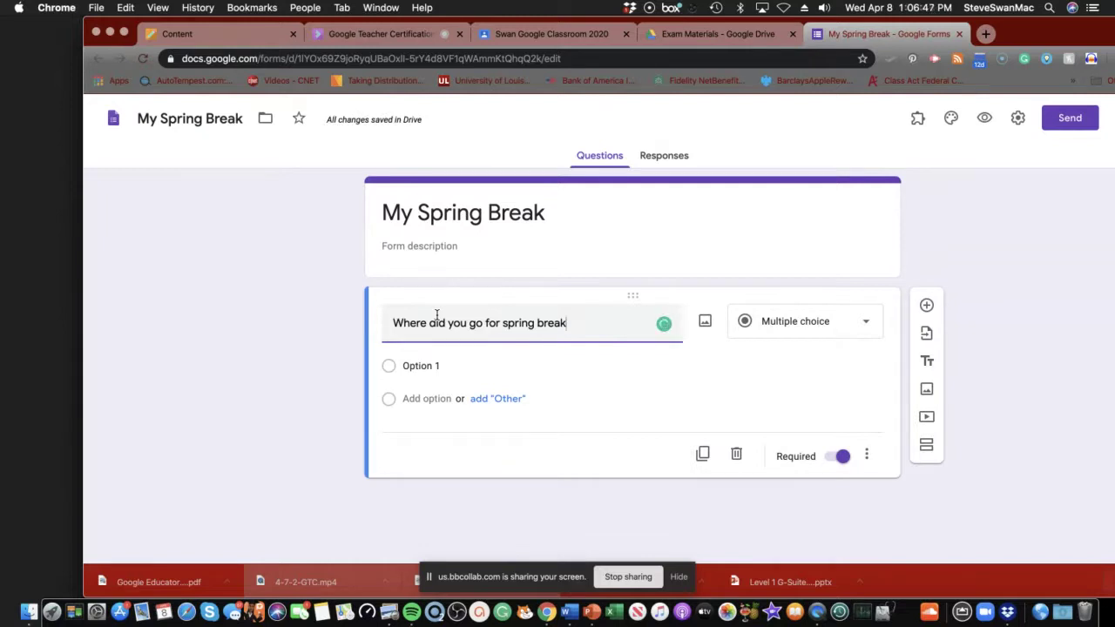
text(?)
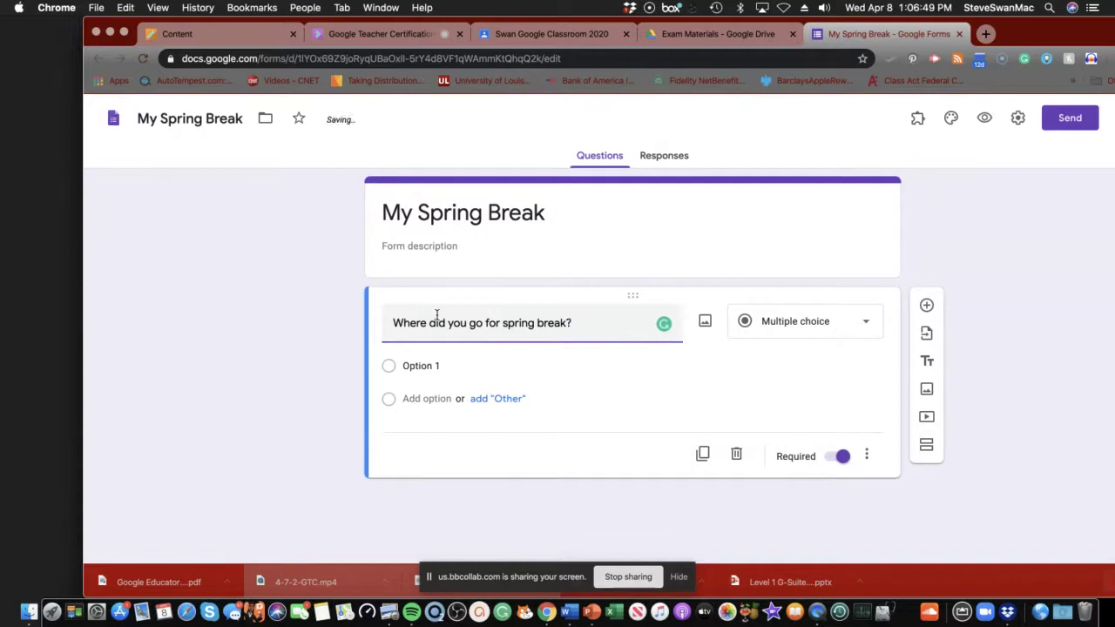
click(869, 329)
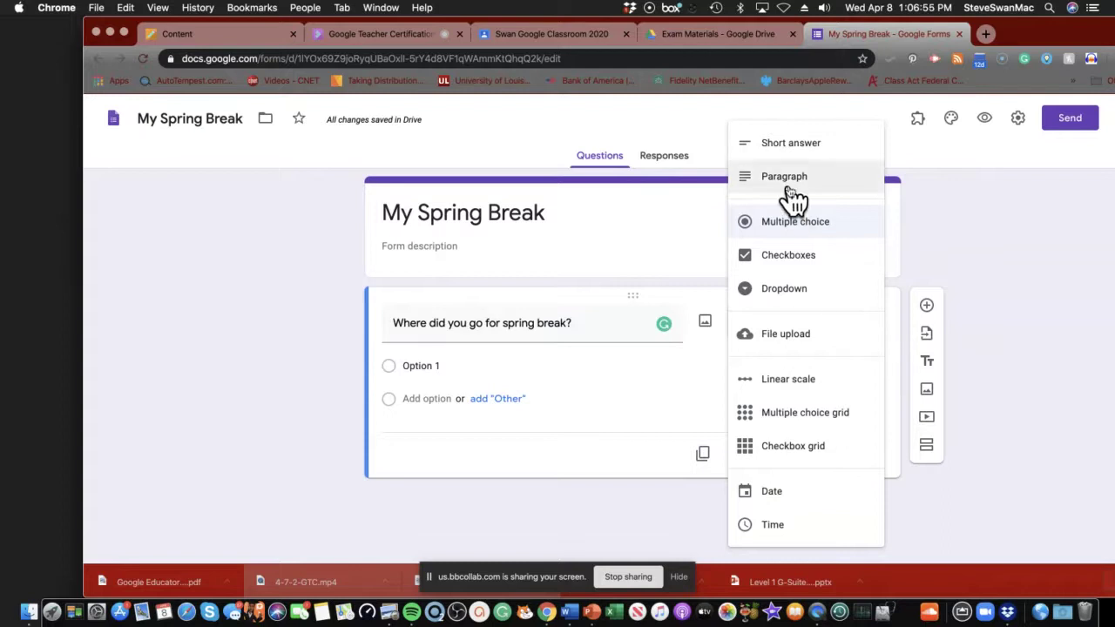
click(764, 144)
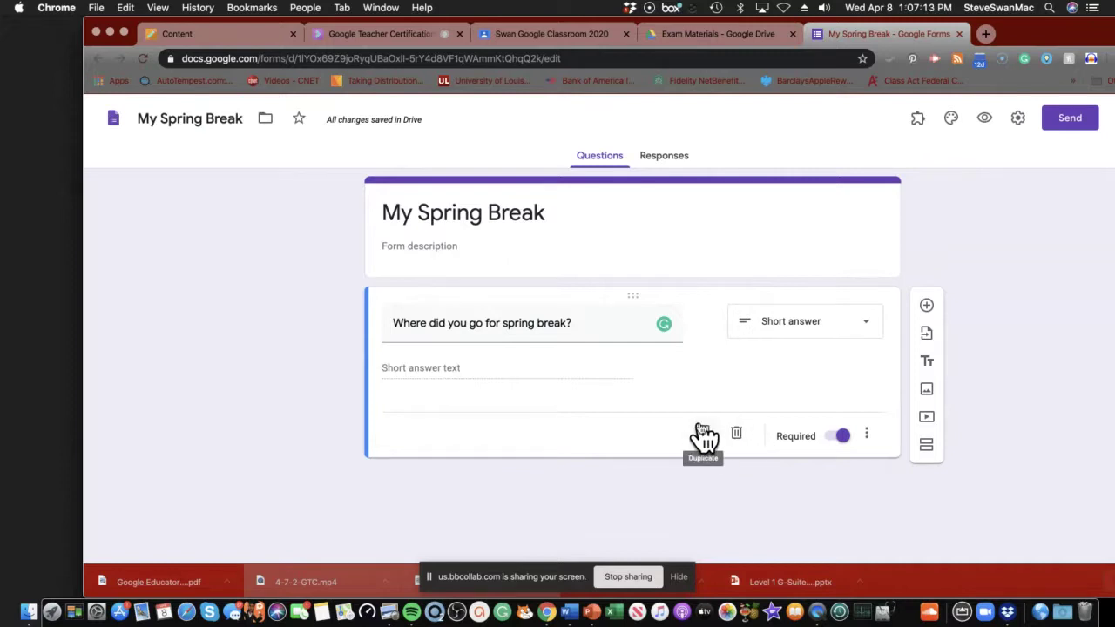
click(866, 439)
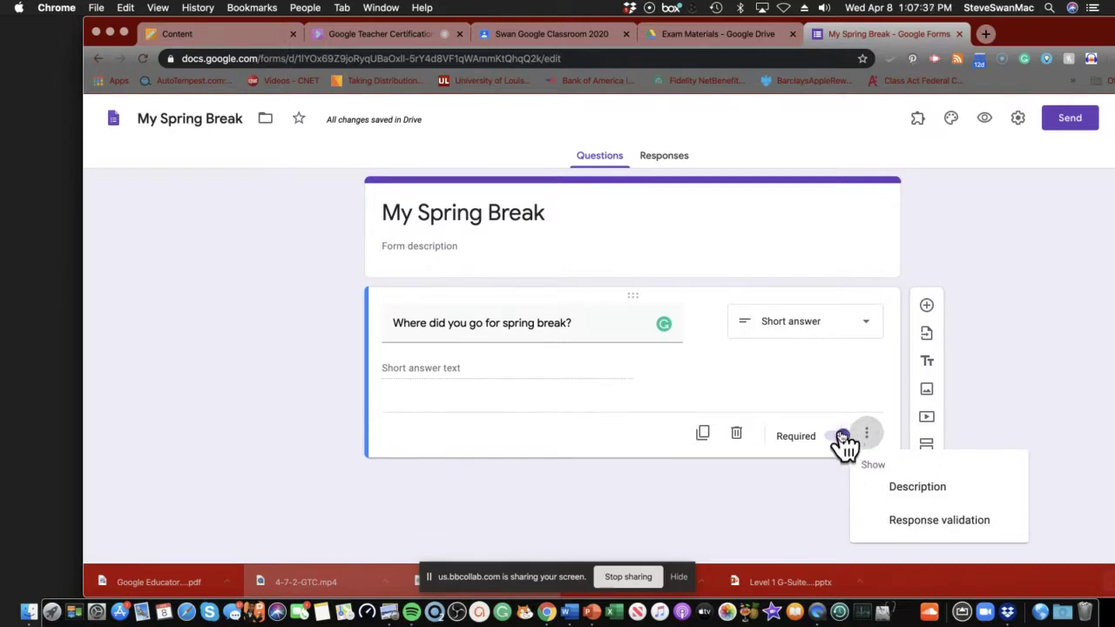
click(850, 433)
click(856, 432)
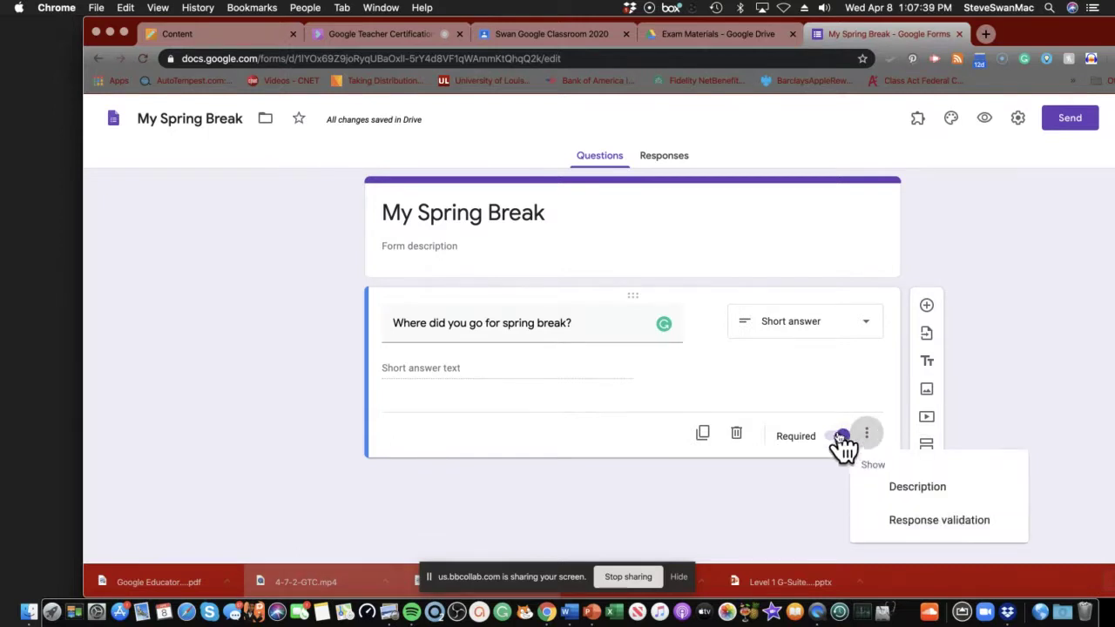
click(850, 438)
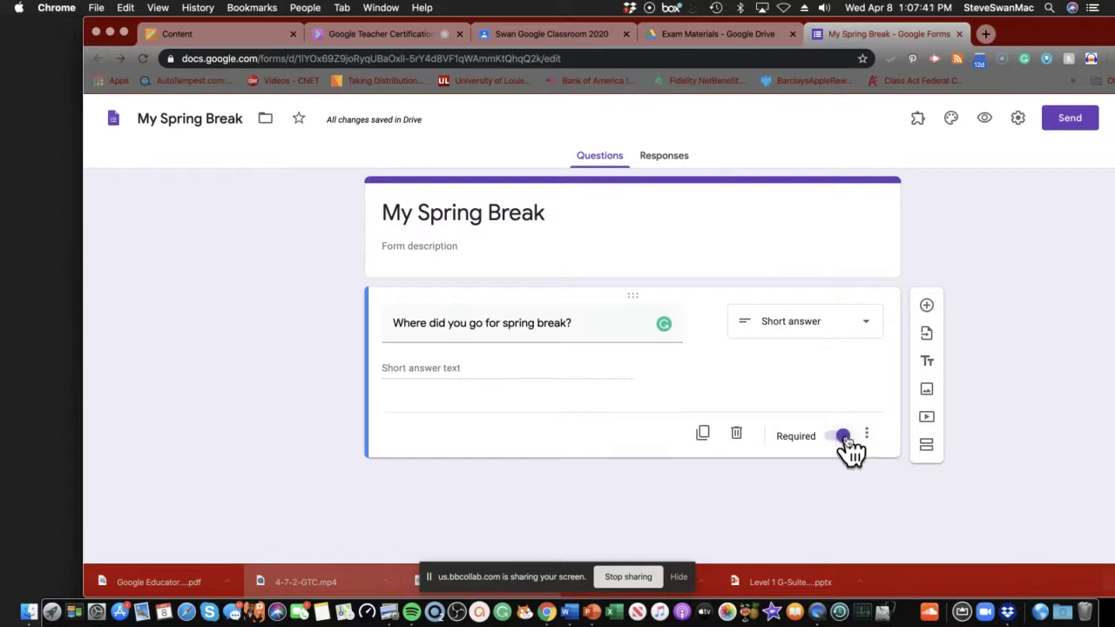
click(857, 436)
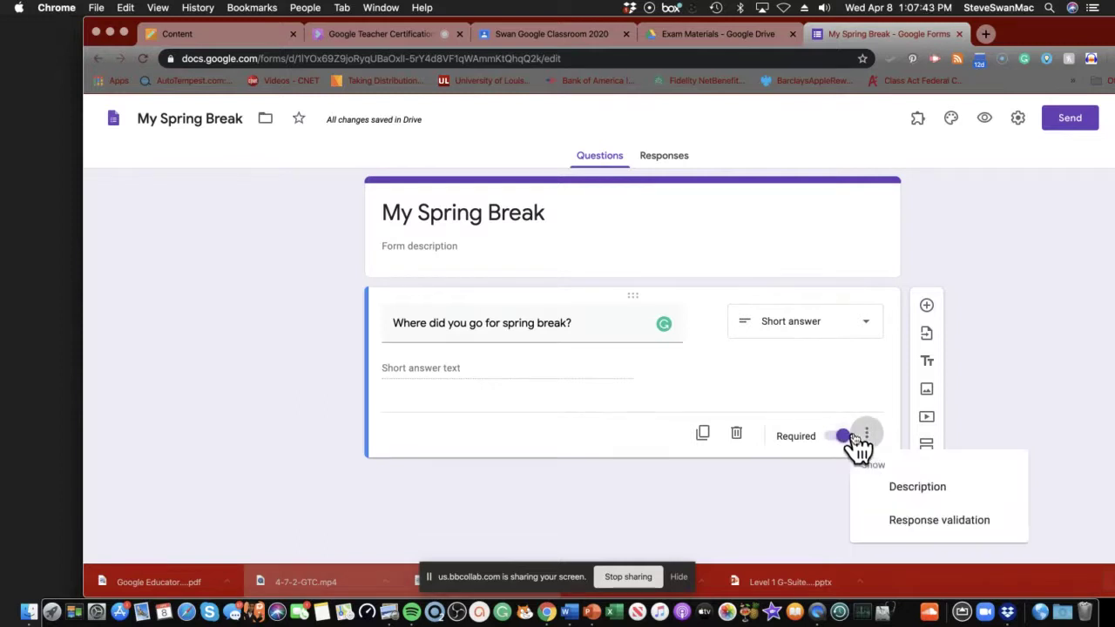
click(852, 437)
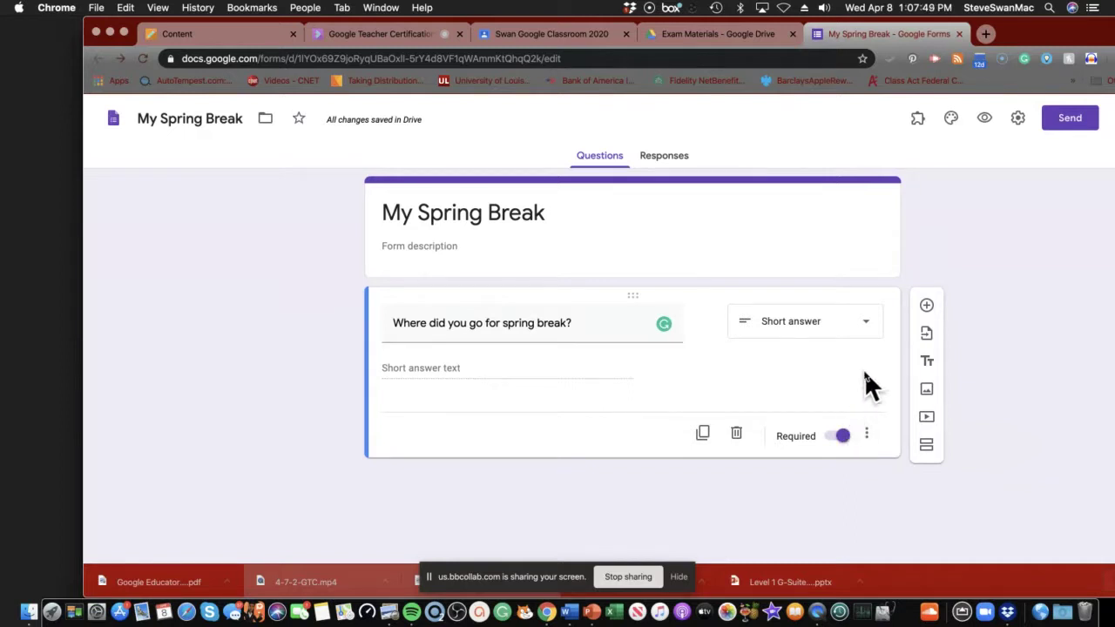
click(926, 306)
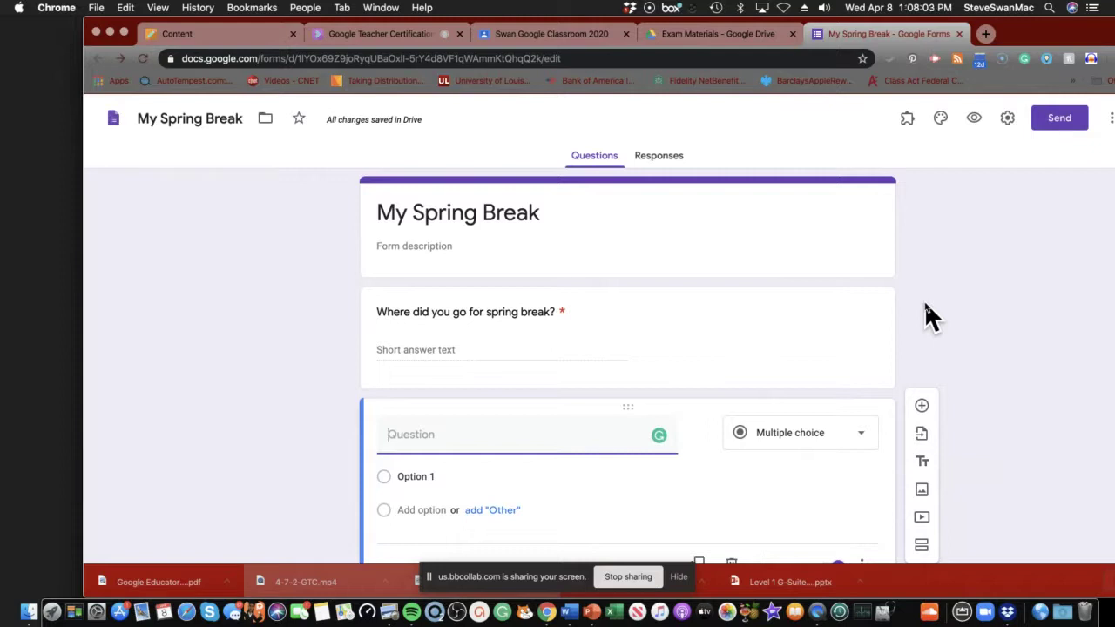
Add a multiple-choice question 'What did you enjoy the most about Spring break/'.
text(W)
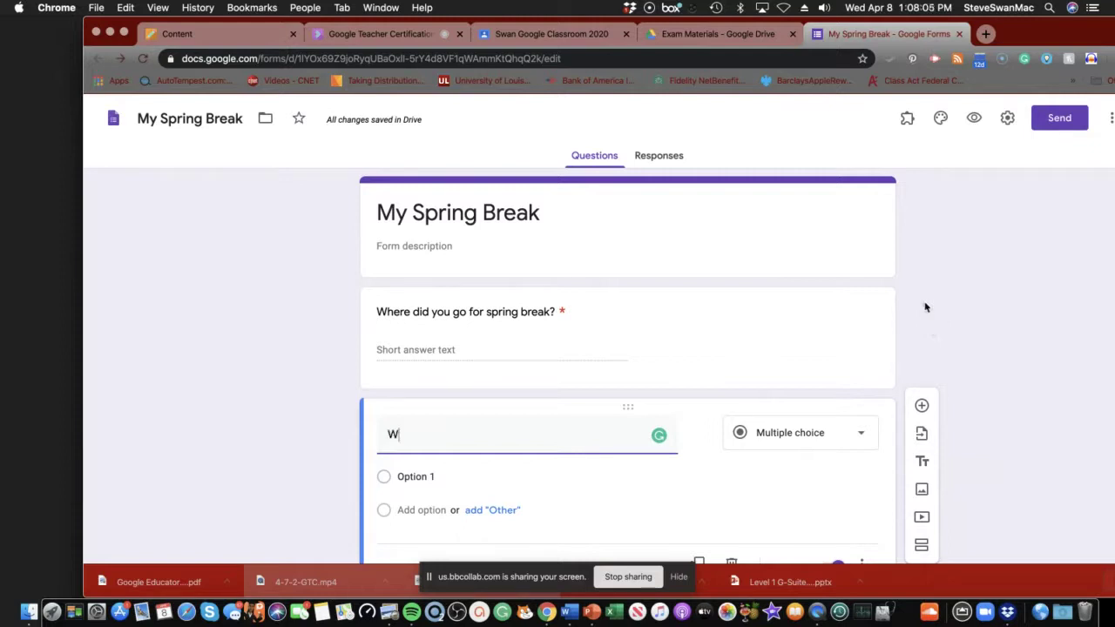
text(hat did you enjoy t)
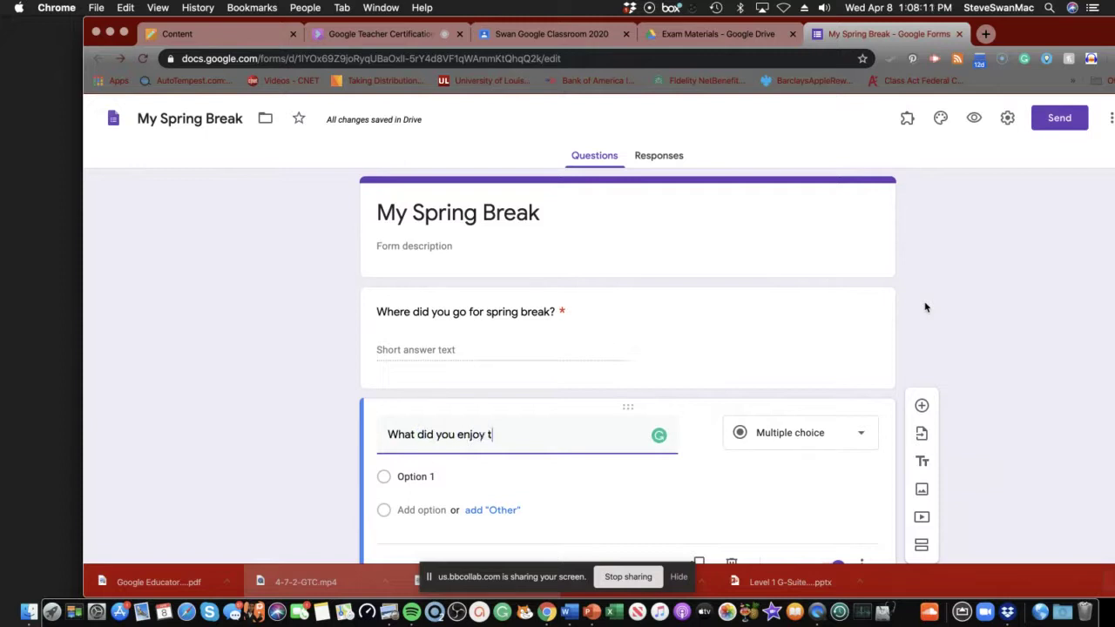
text(he most about Spri)
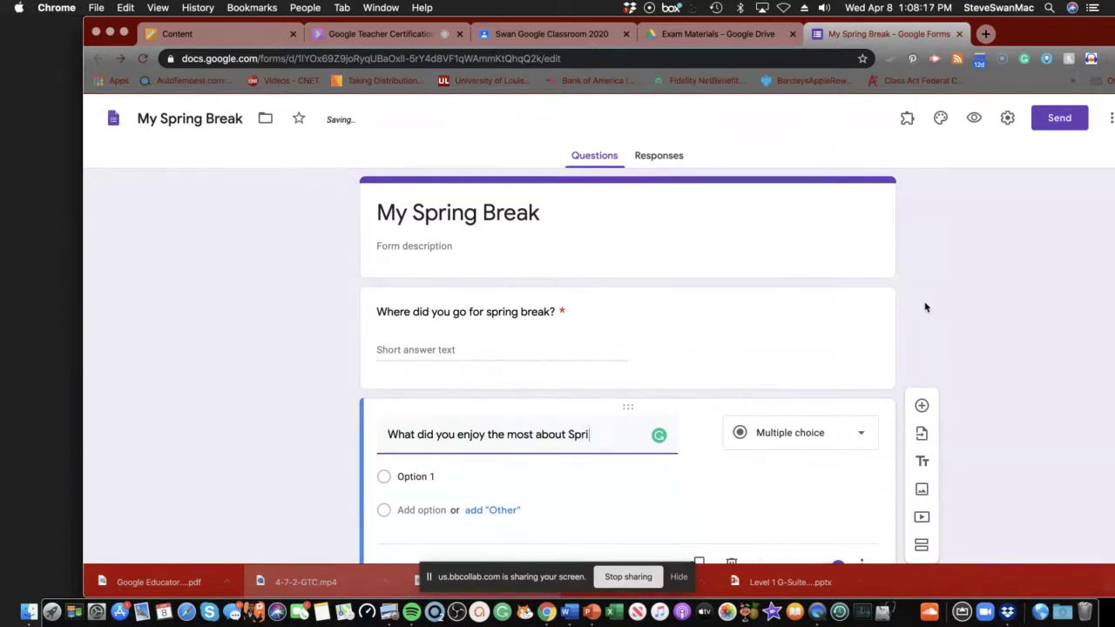
text(ng break/)
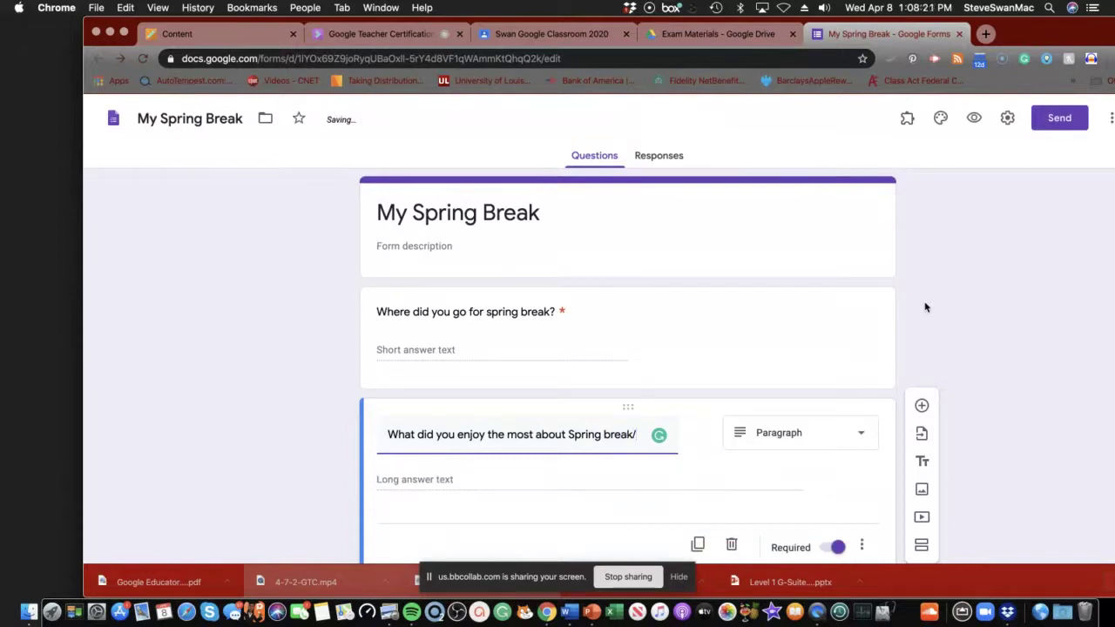
click(867, 436)
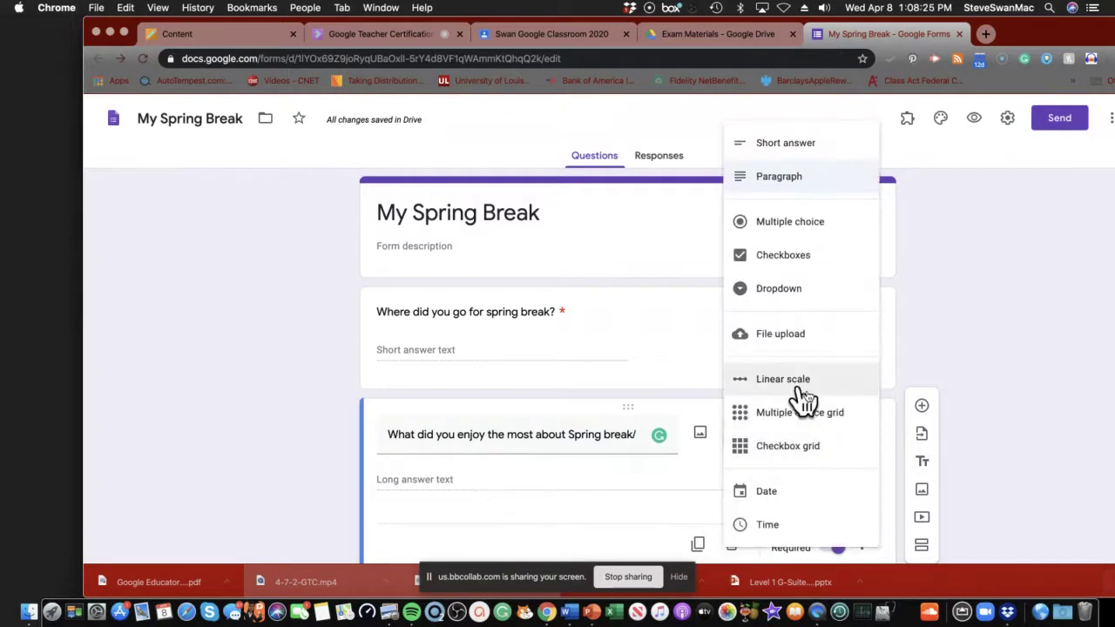
click(789, 228)
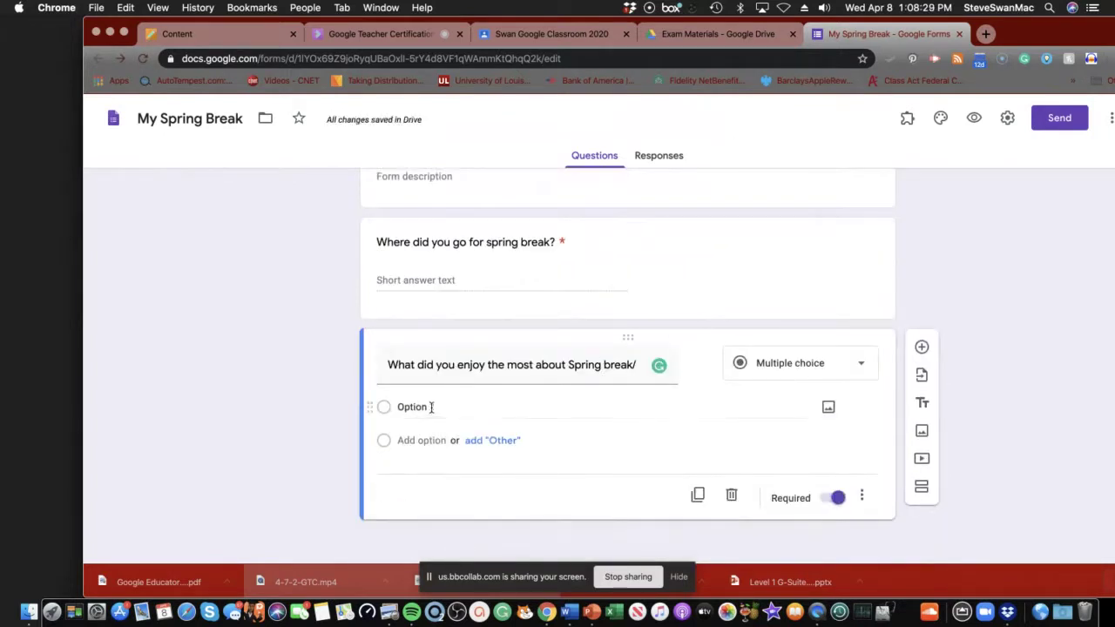
click(431, 406)
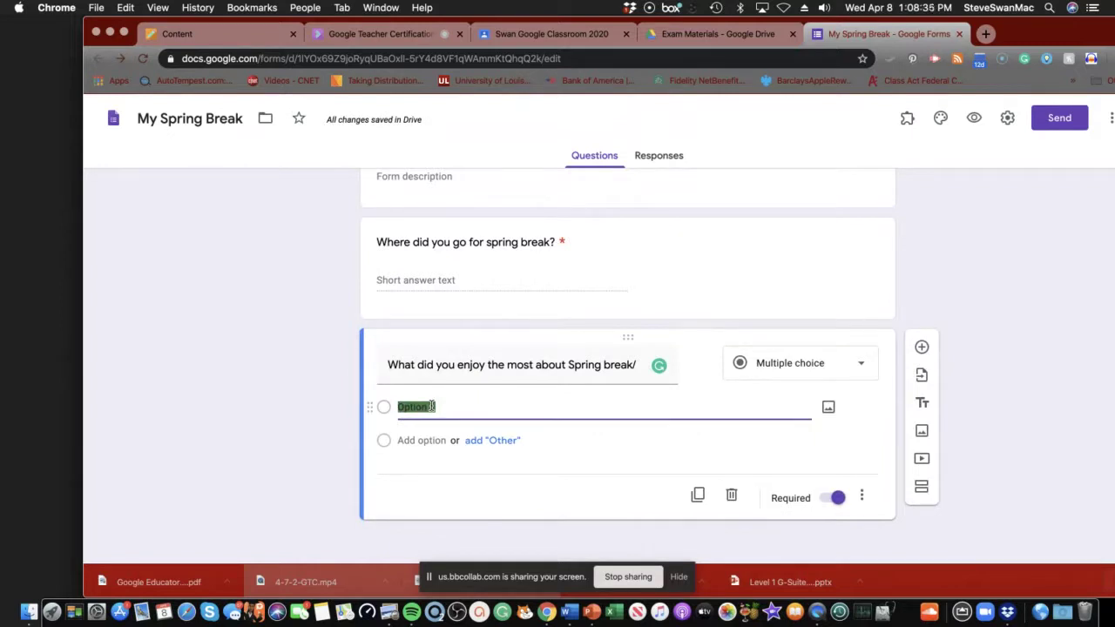
Give the question choices 'The time away from school', 'Being able to sleep in', 'having some time with my family'.
text(The time away f)
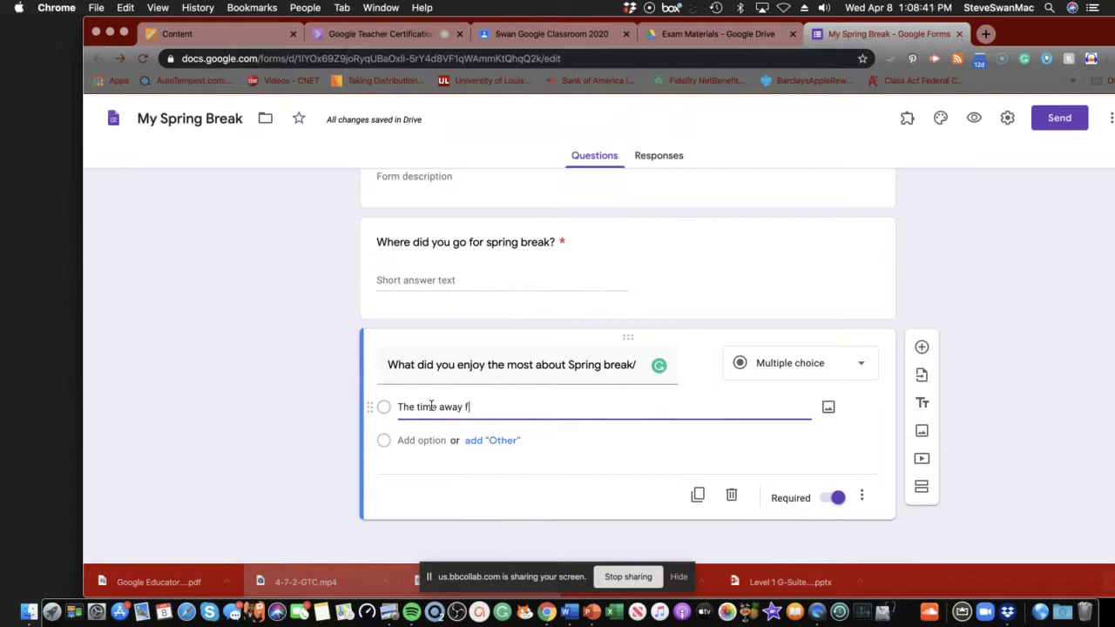
text(rom s)
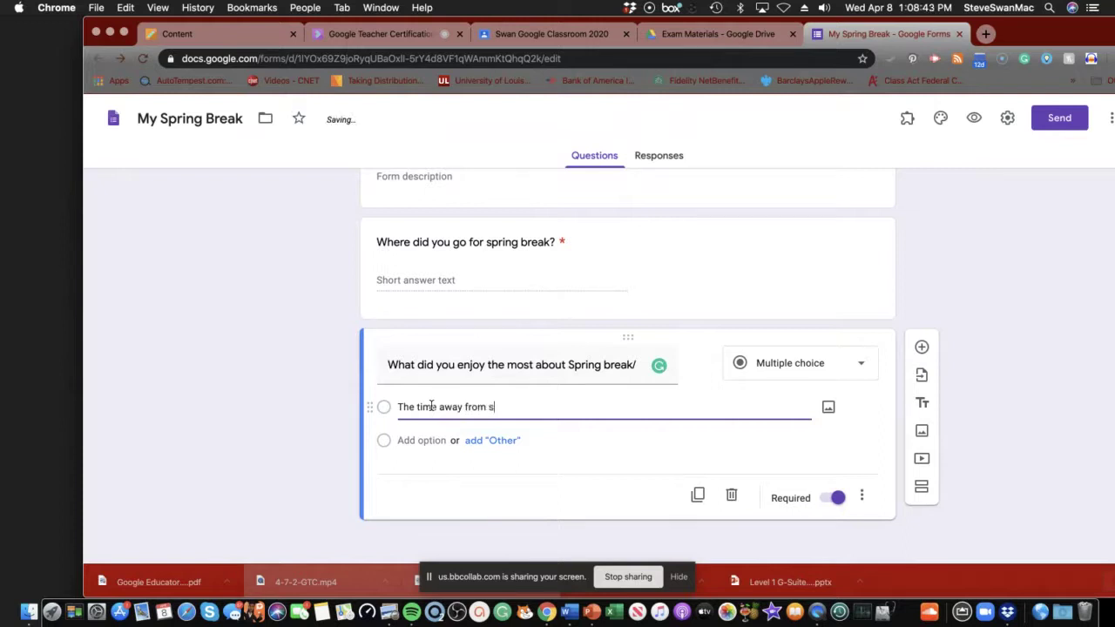
text(chool)
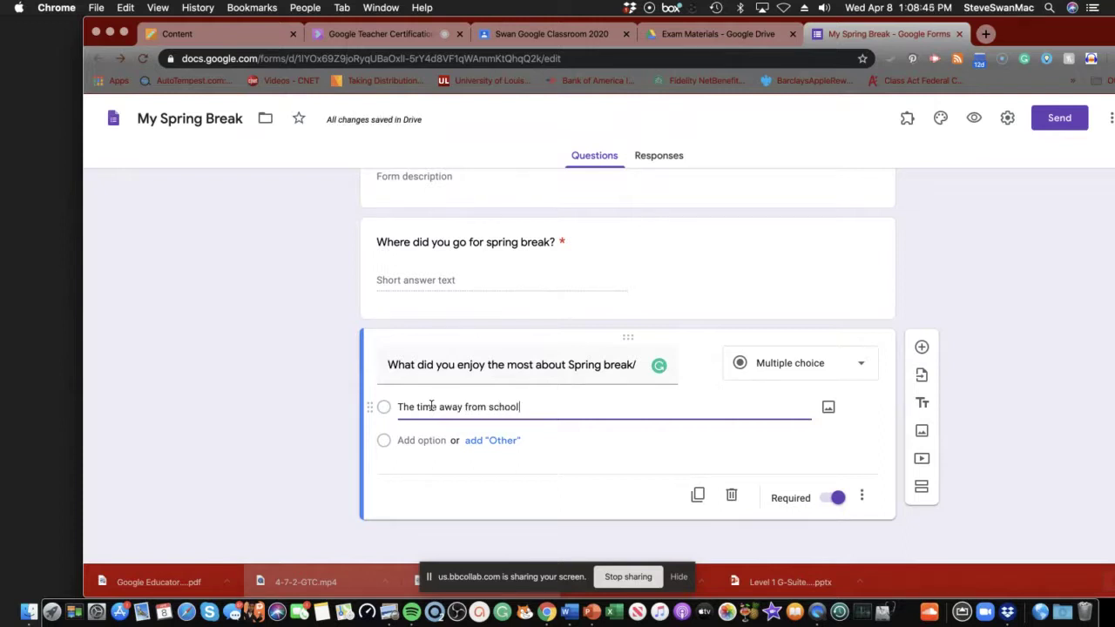
click(421, 439)
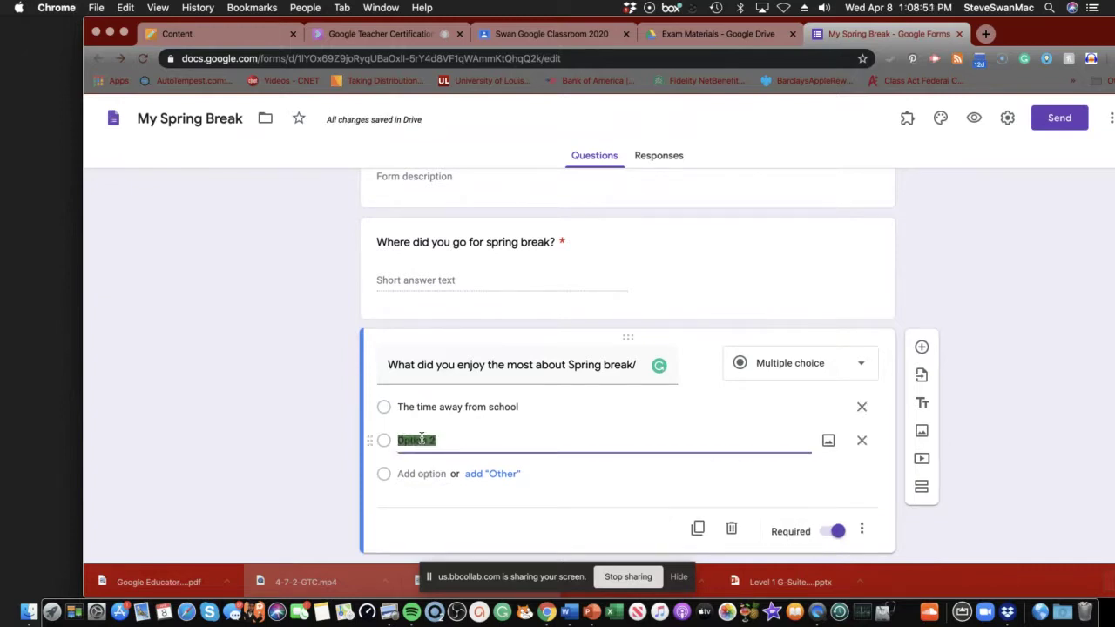
text(Being able to sle)
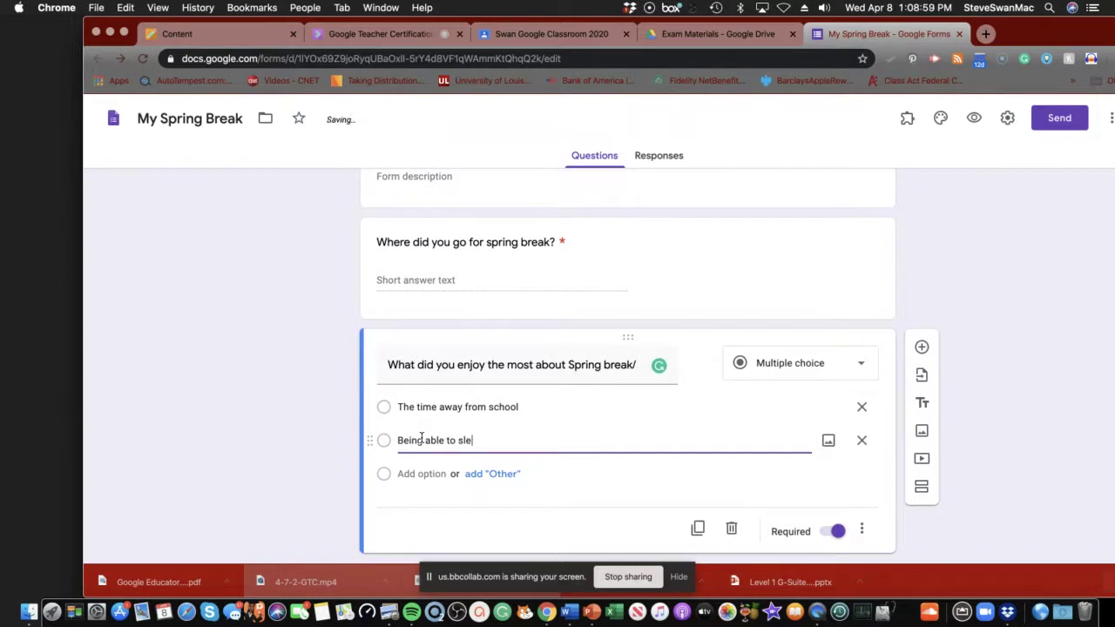
text(ep in)
click(416, 477)
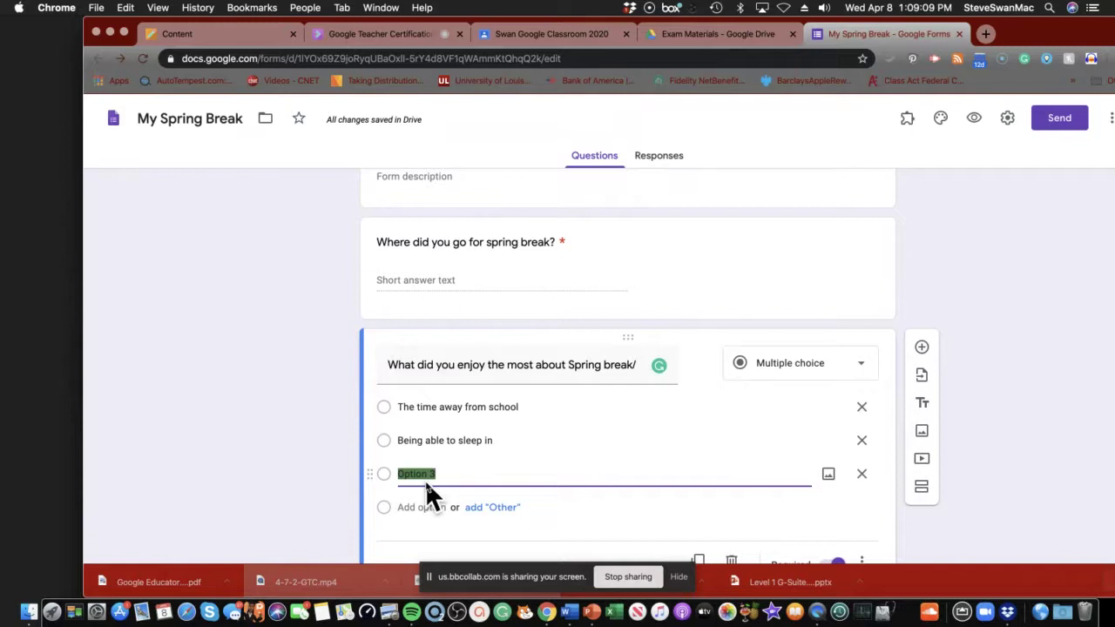
text(having some time with my fami)
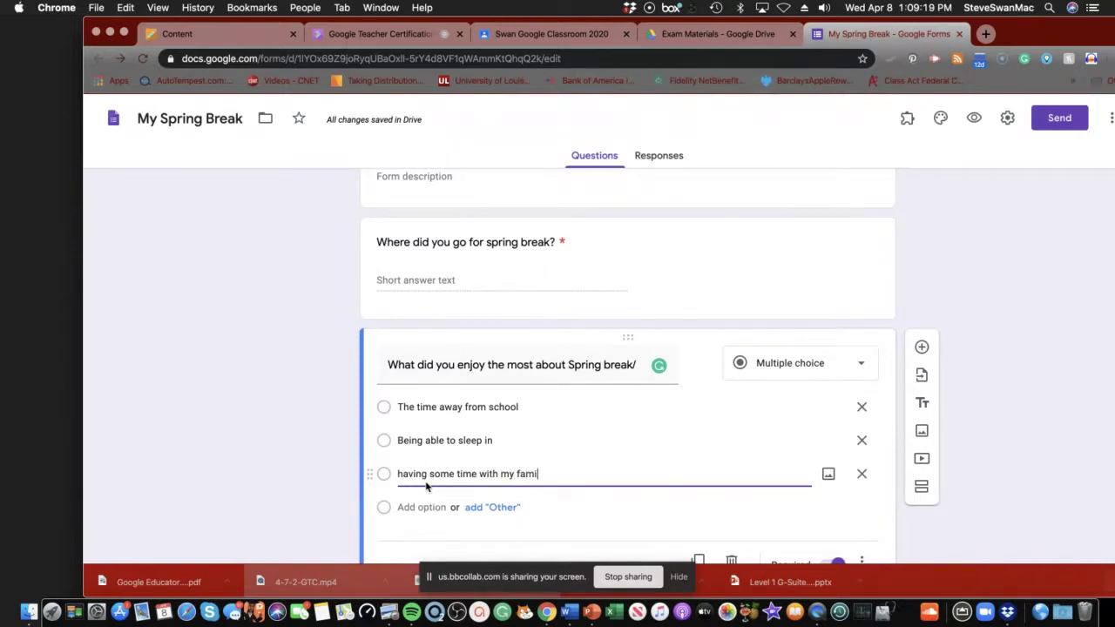
text(ly)
click(922, 347)
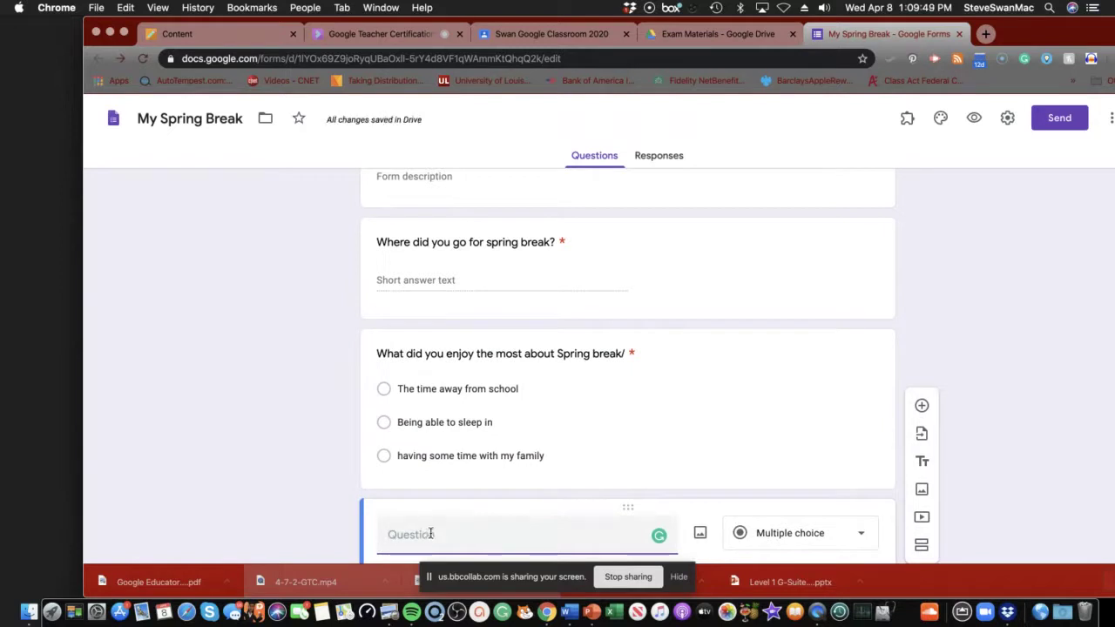
Title the third question 'Describe a favorite moment you had on Spring Break', capitalizing Spring.
text(Describe)
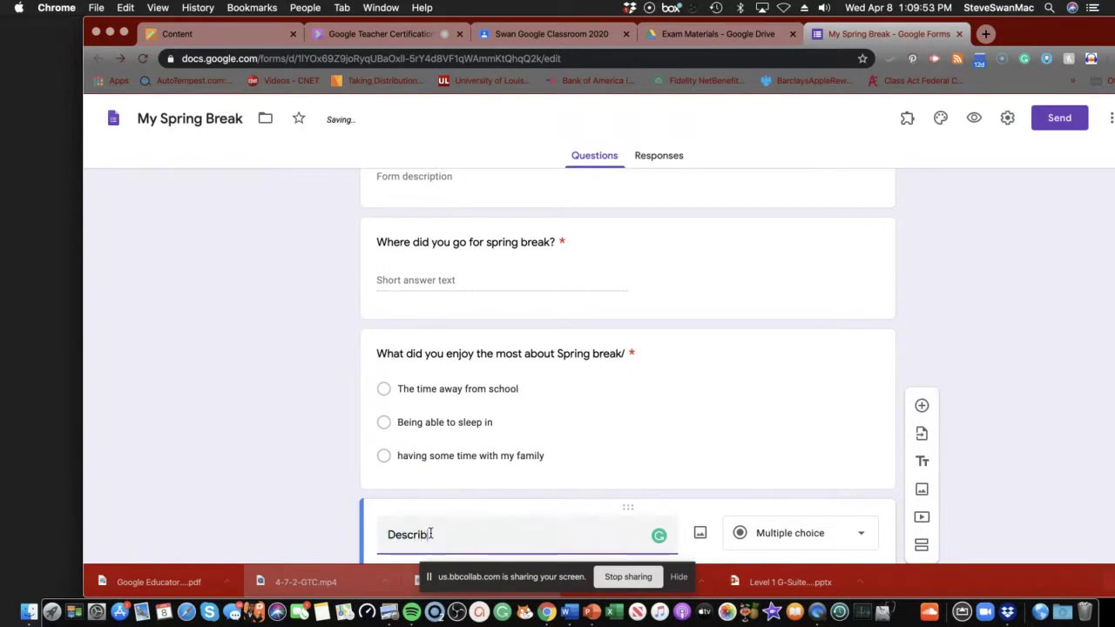
text( a fav)
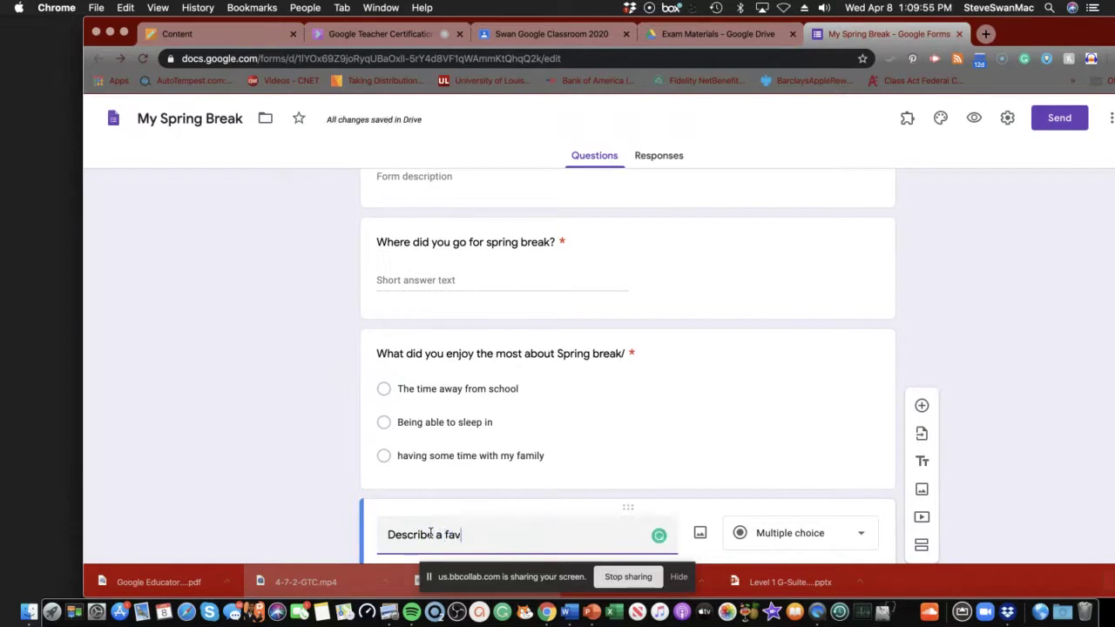
text(ori)
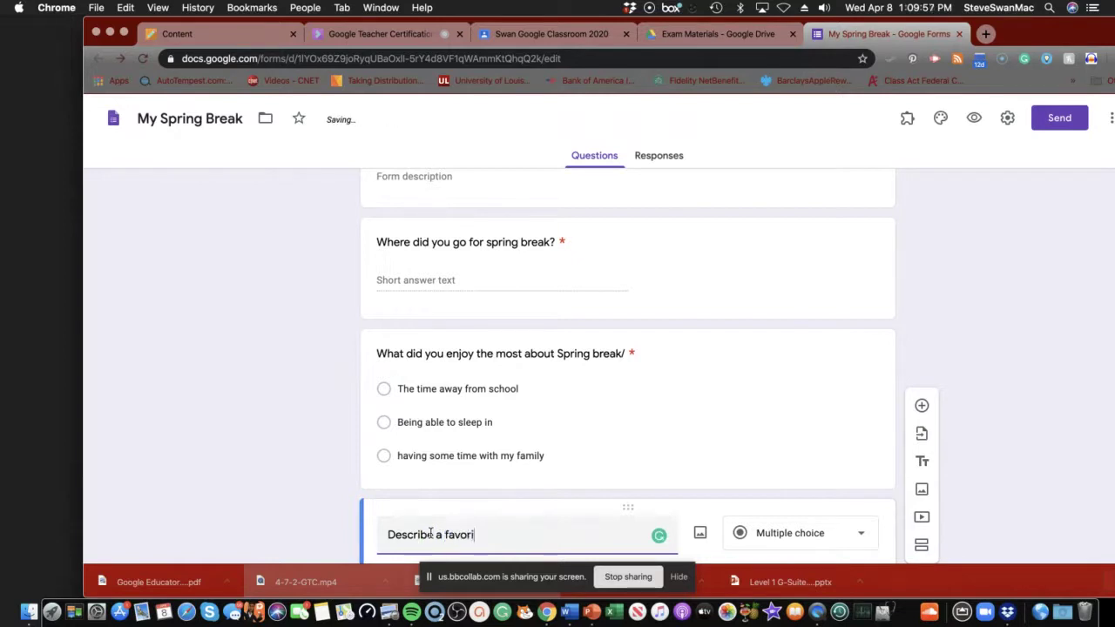
text(te moment yo)
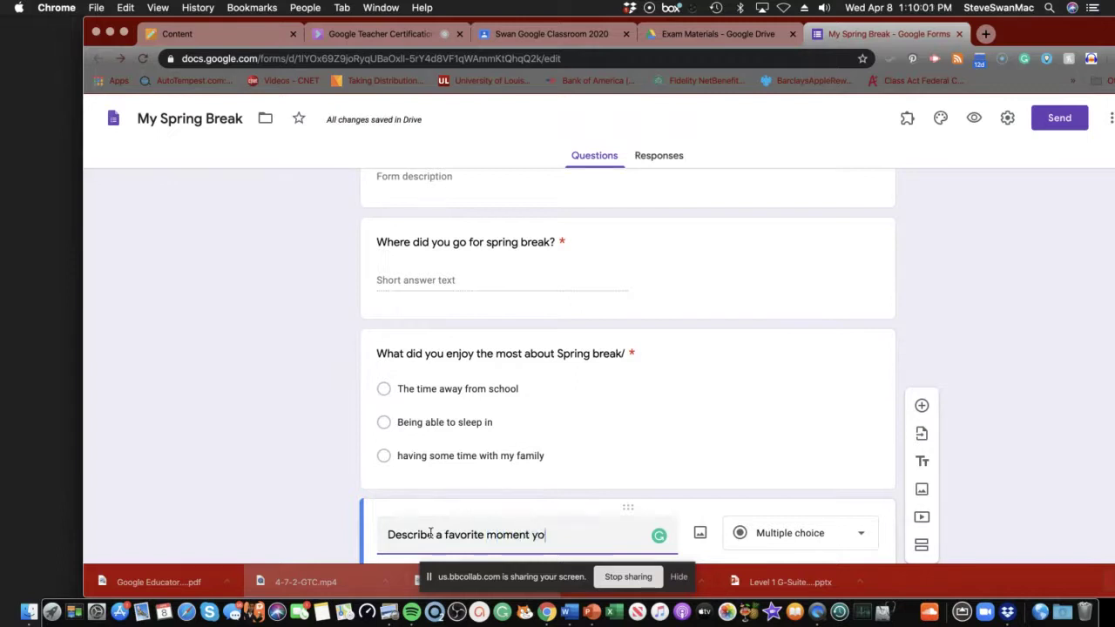
text(u had on sp)
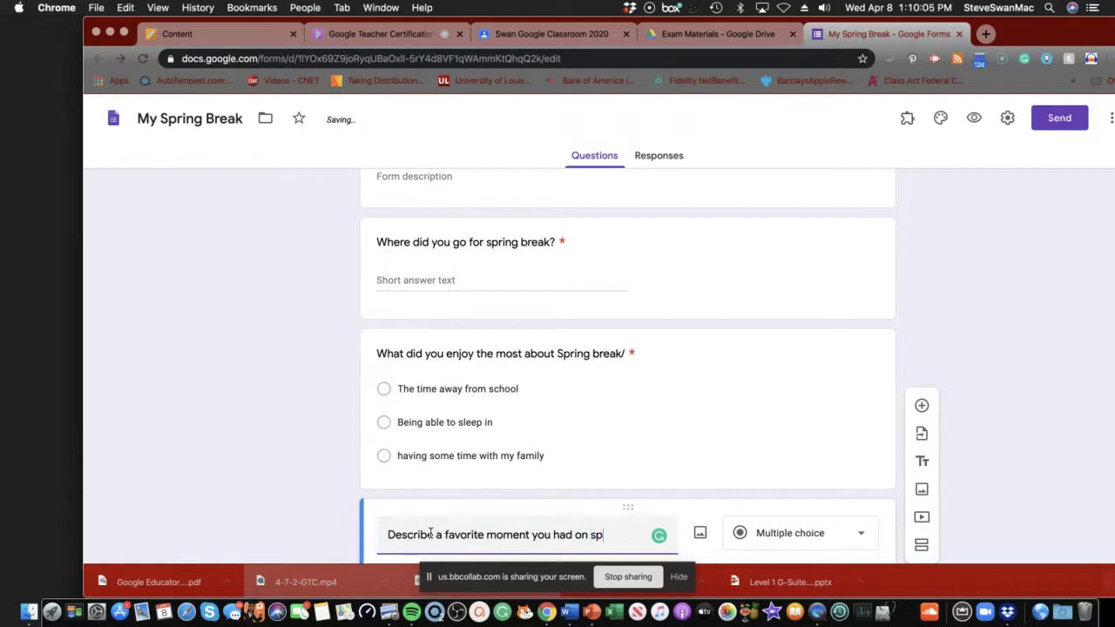
text(ring Break)
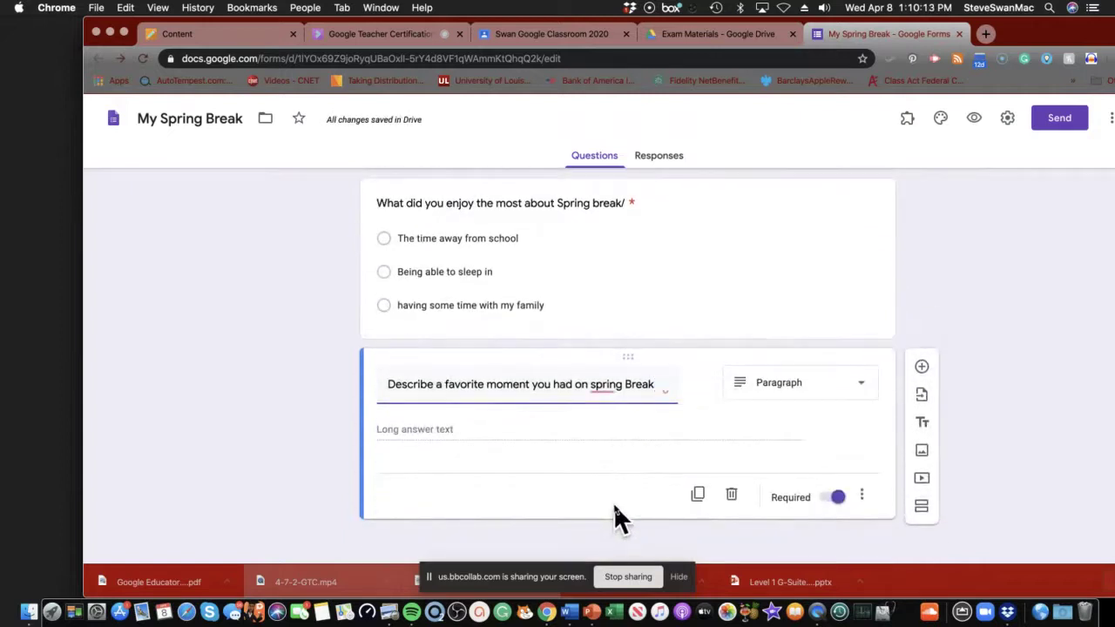
mouse_move(606, 383)
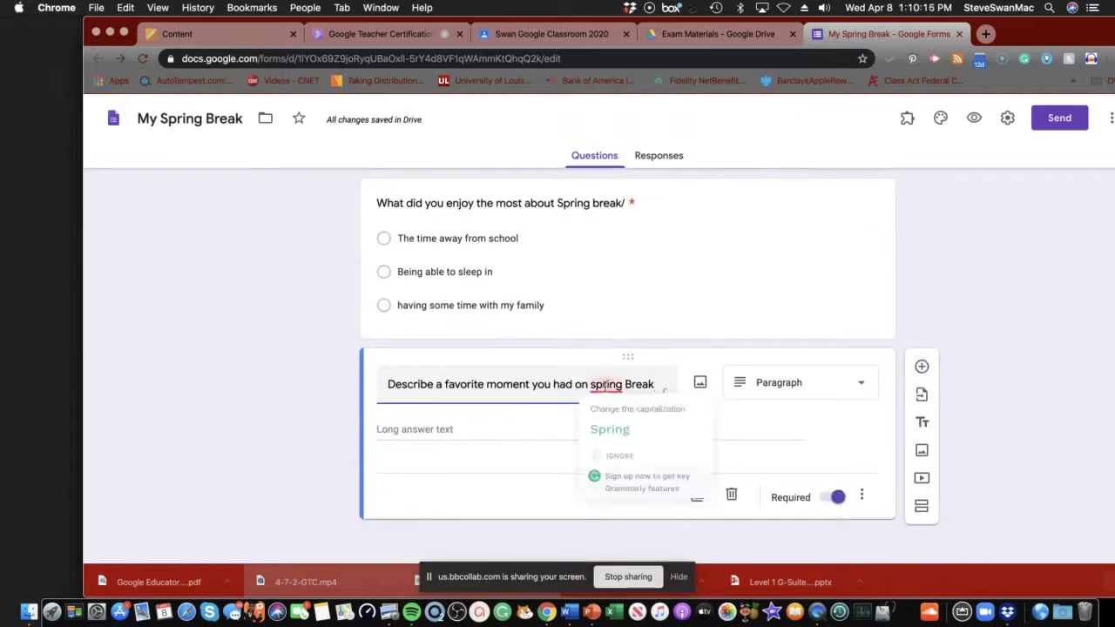
click(609, 433)
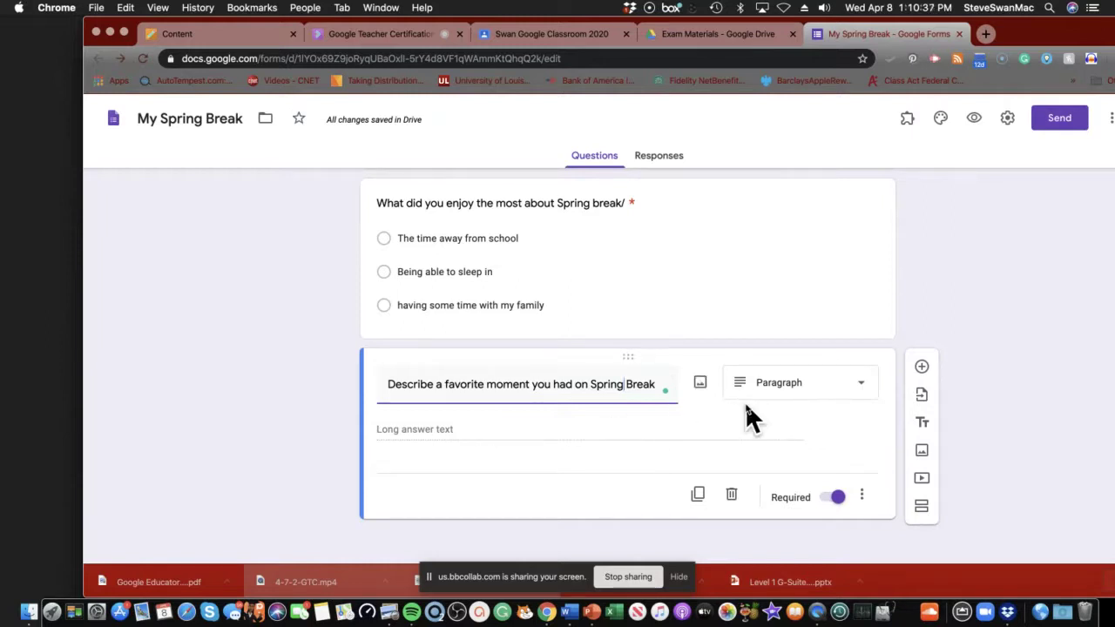
scroll(744, 402, up, 5)
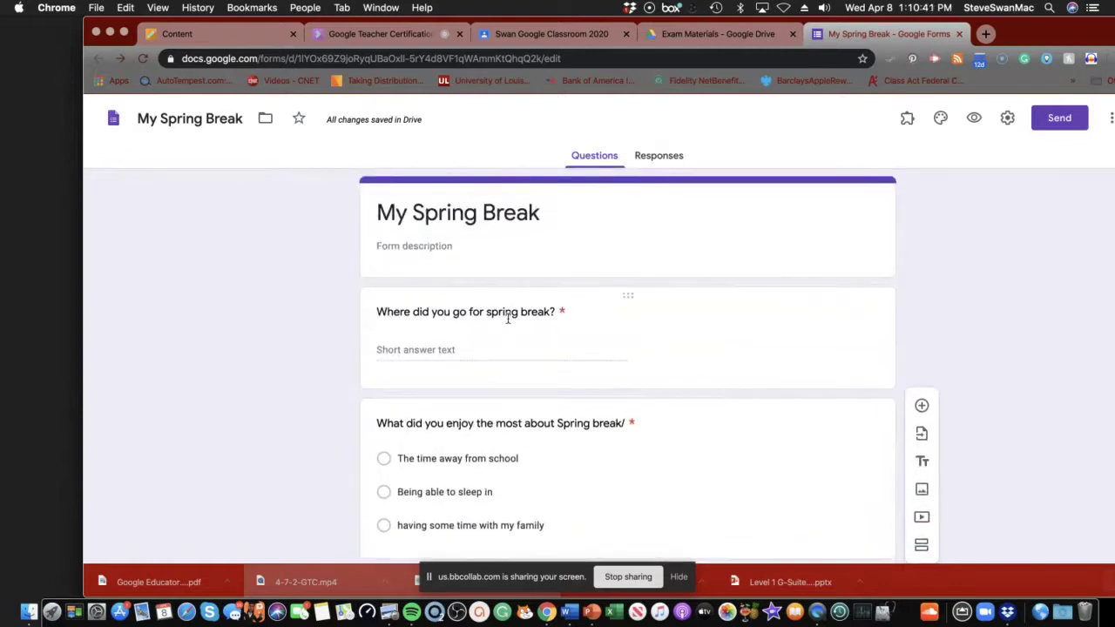
scroll(528, 323, down, 4)
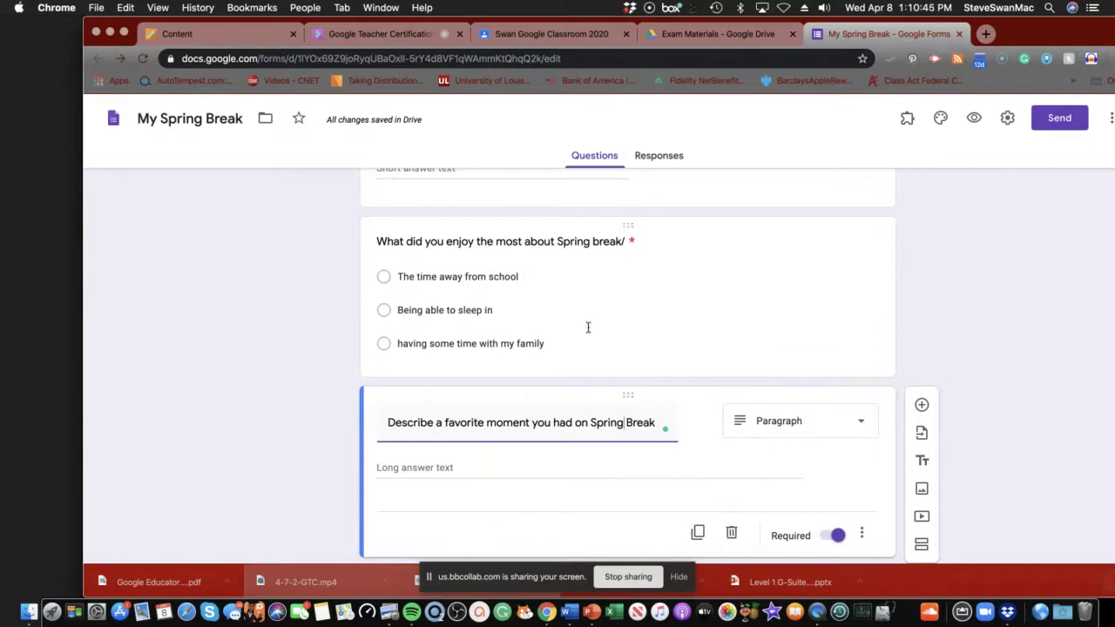
scroll(549, 339, down, 1)
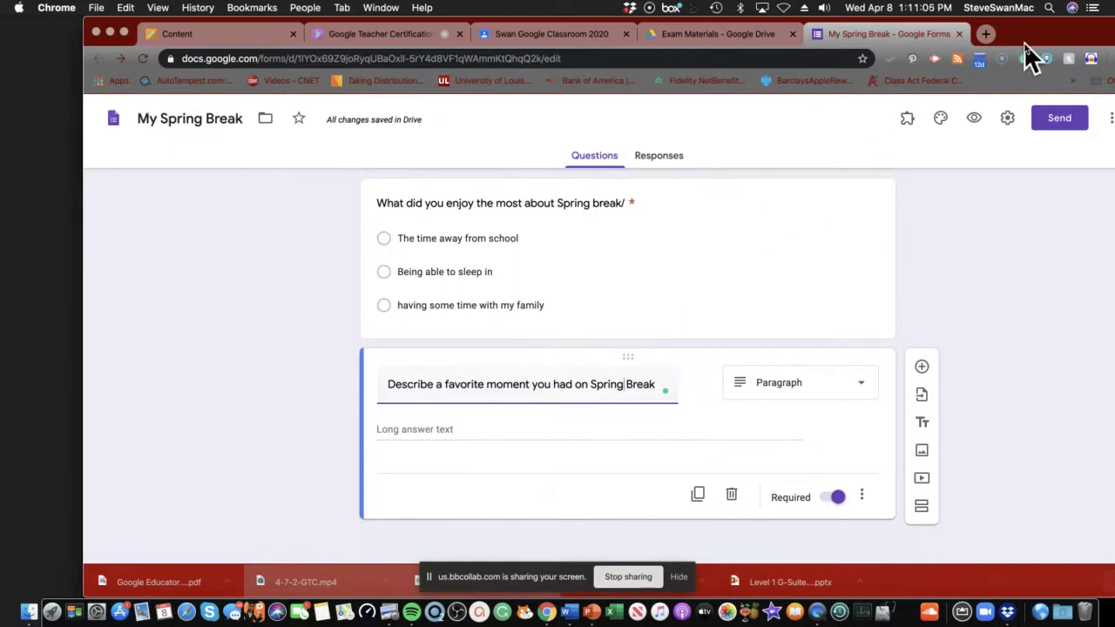
Shift the browser window left and open the form's More options menu.
drag(1024, 42, 906, 28)
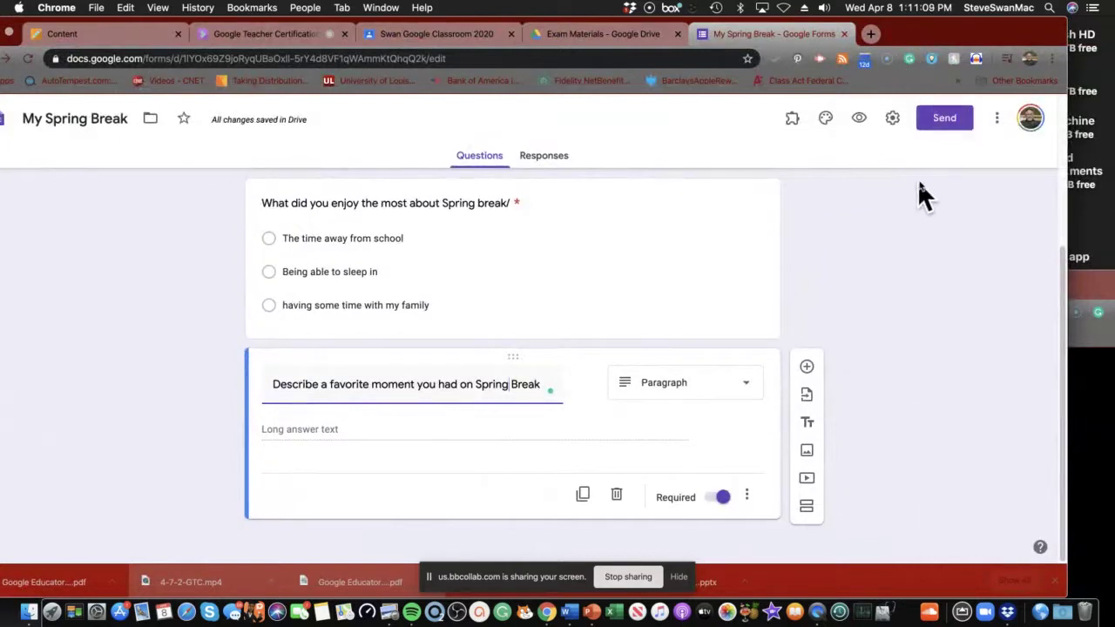
click(998, 119)
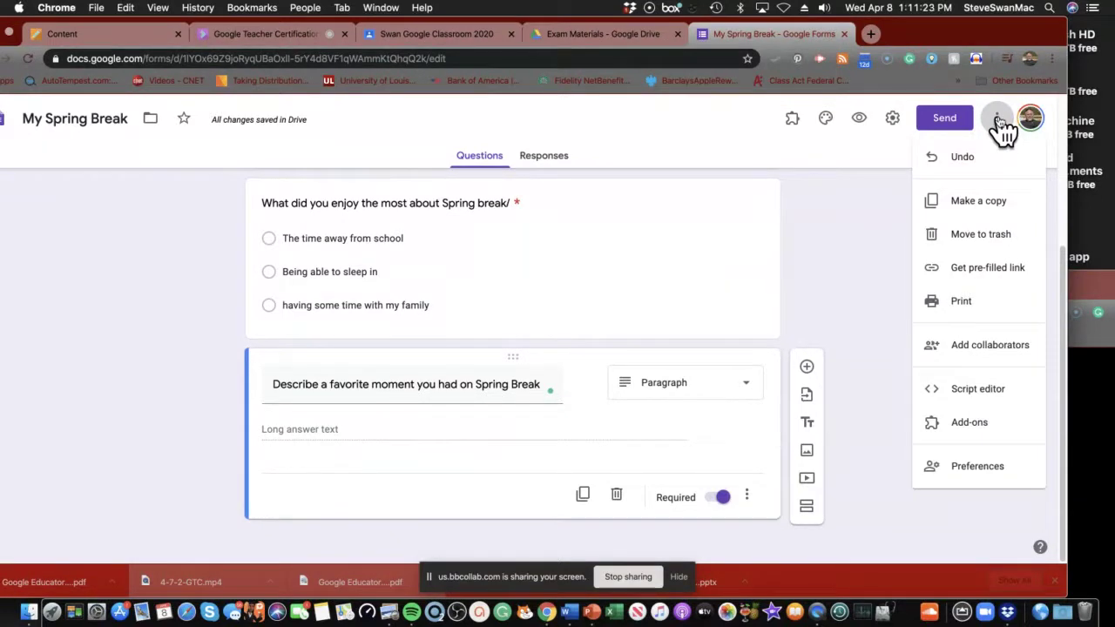
Invite a collaborator by their e-mail address with Can edit access.
click(979, 348)
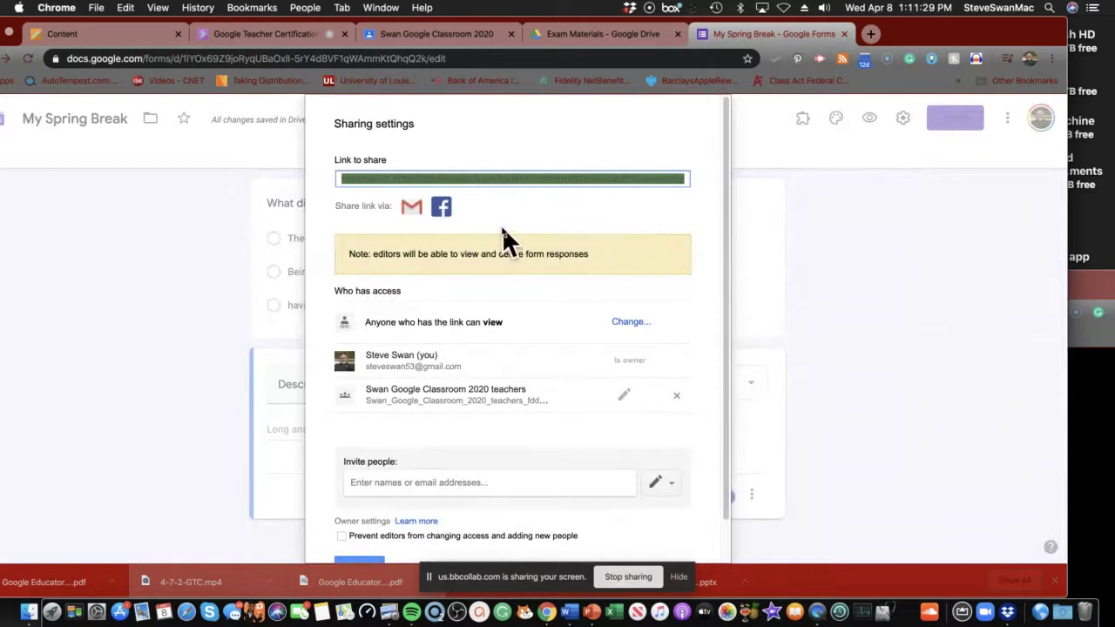
scroll(472, 253, down, 2)
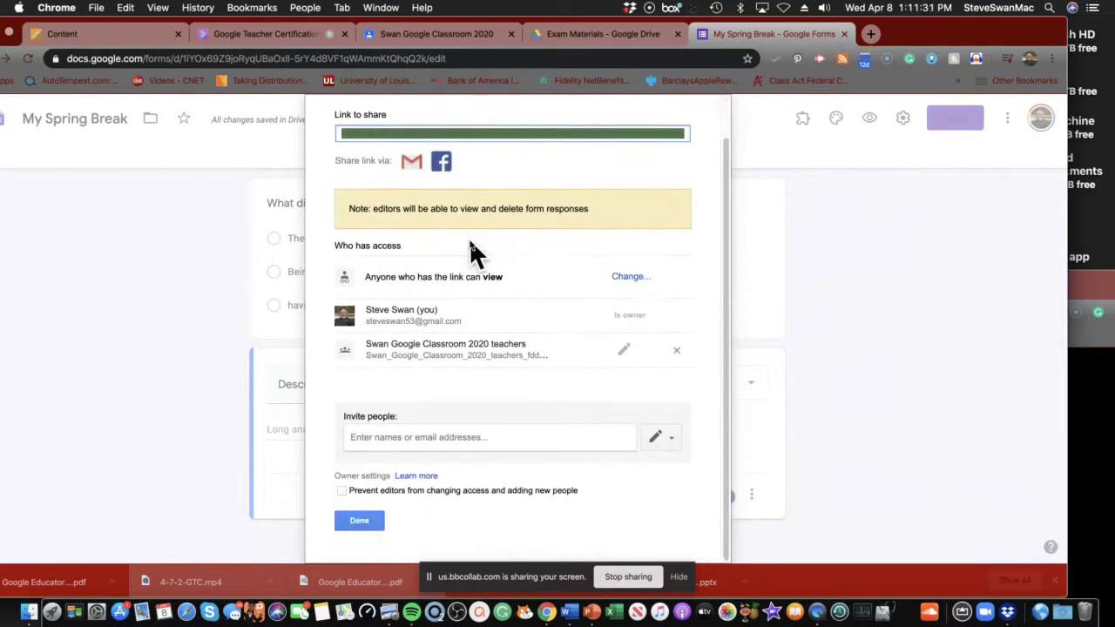
click(401, 435)
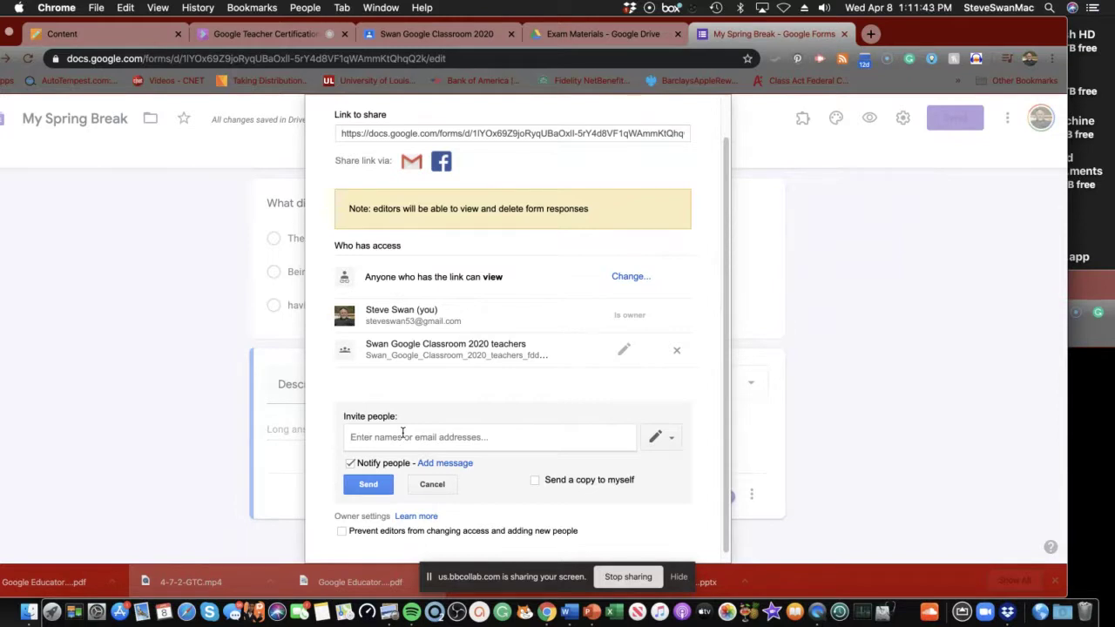
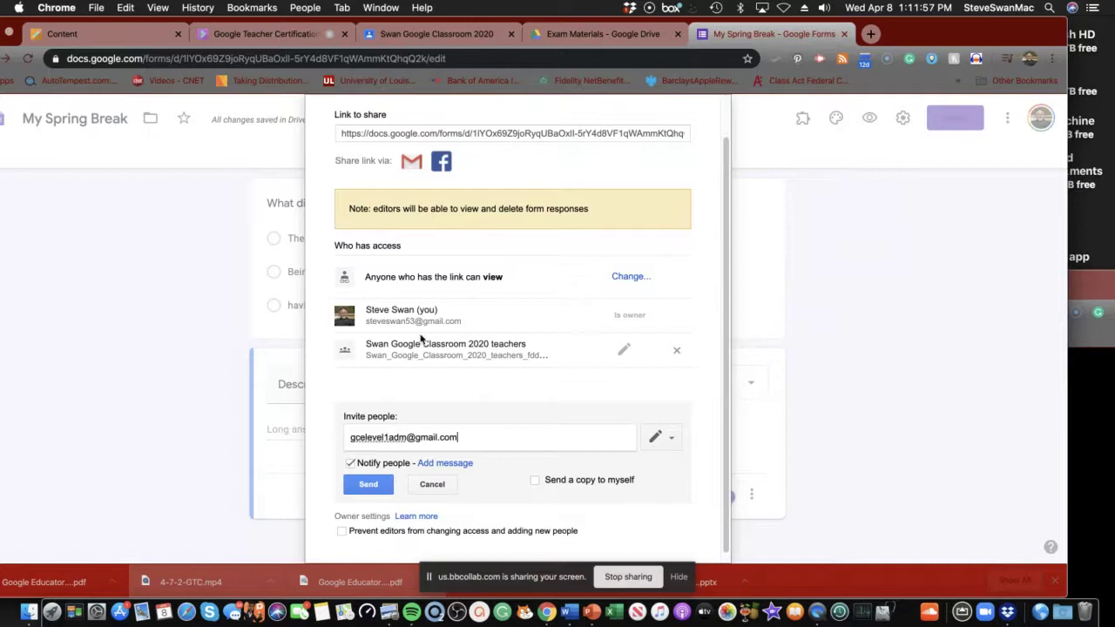
scroll(423, 305, down, 1)
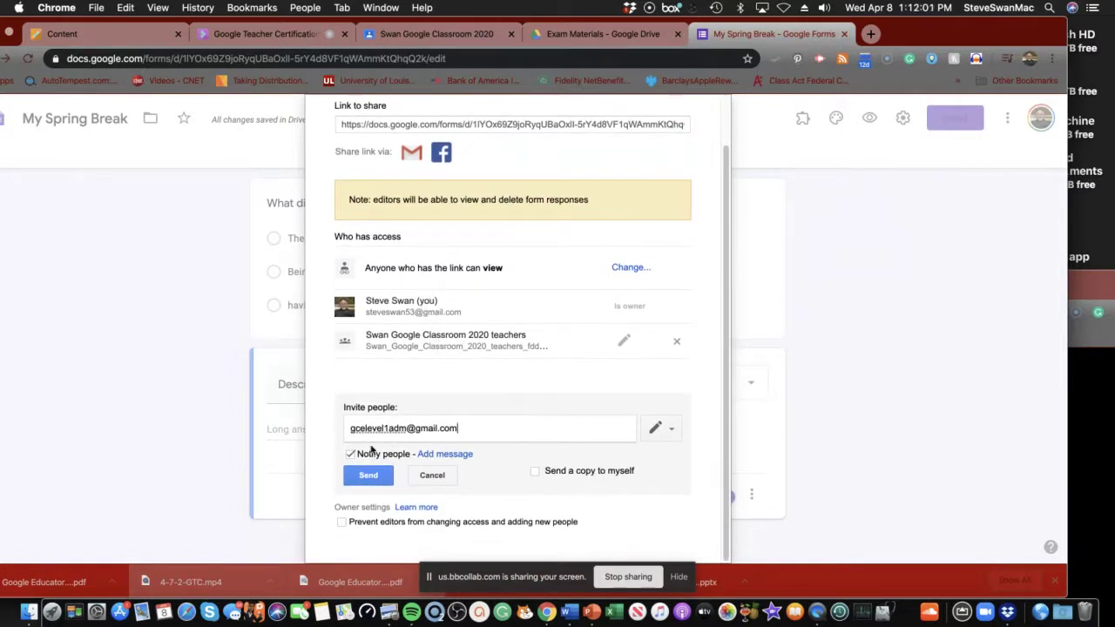
click(366, 480)
click(671, 428)
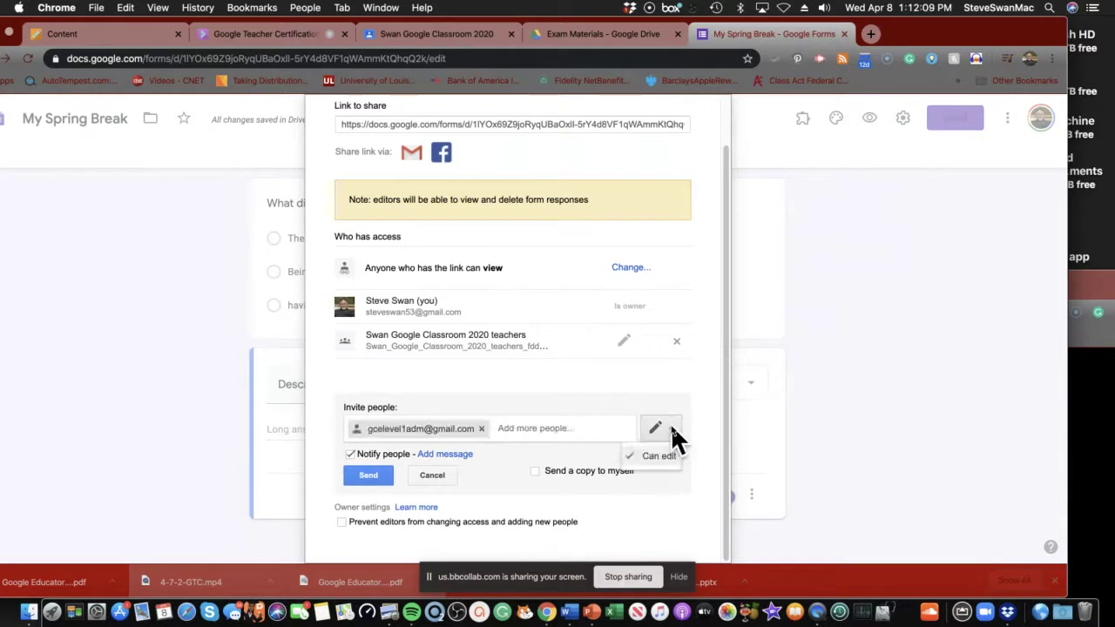
click(668, 425)
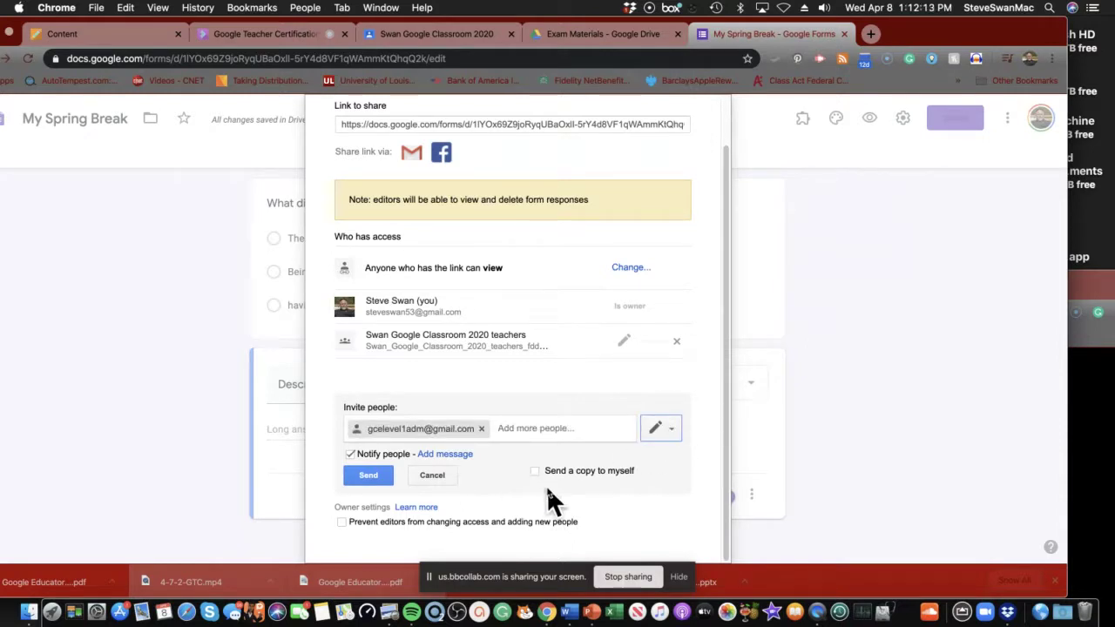
Send the sharing invitation to the collaborator.
click(364, 474)
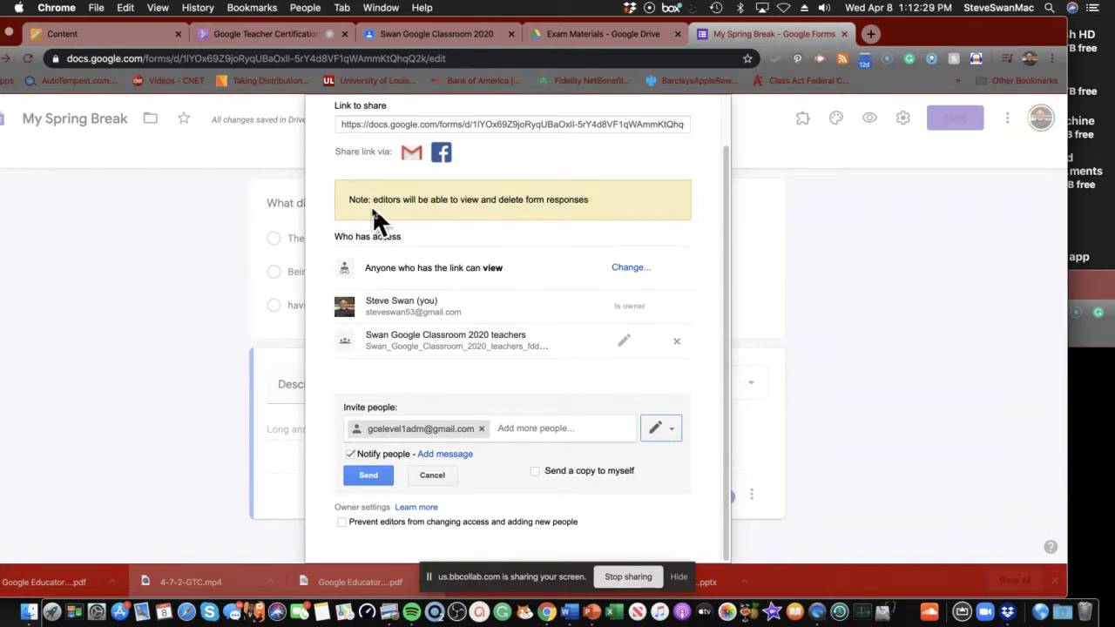
scroll(386, 305, up, 2)
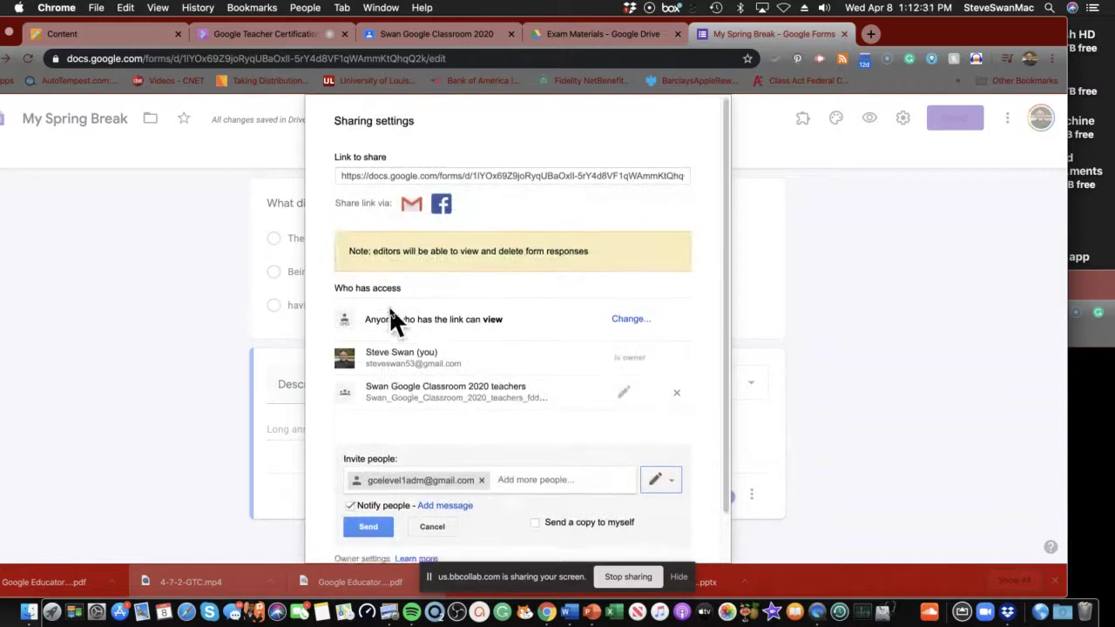
scroll(389, 309, down, 2)
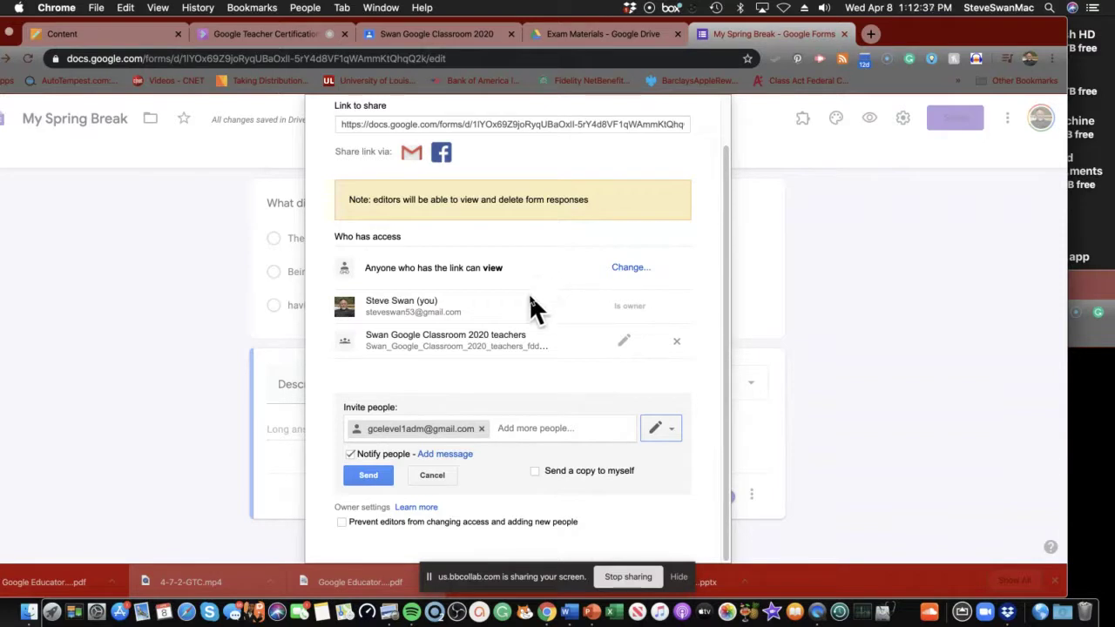
scroll(510, 274, up, 2)
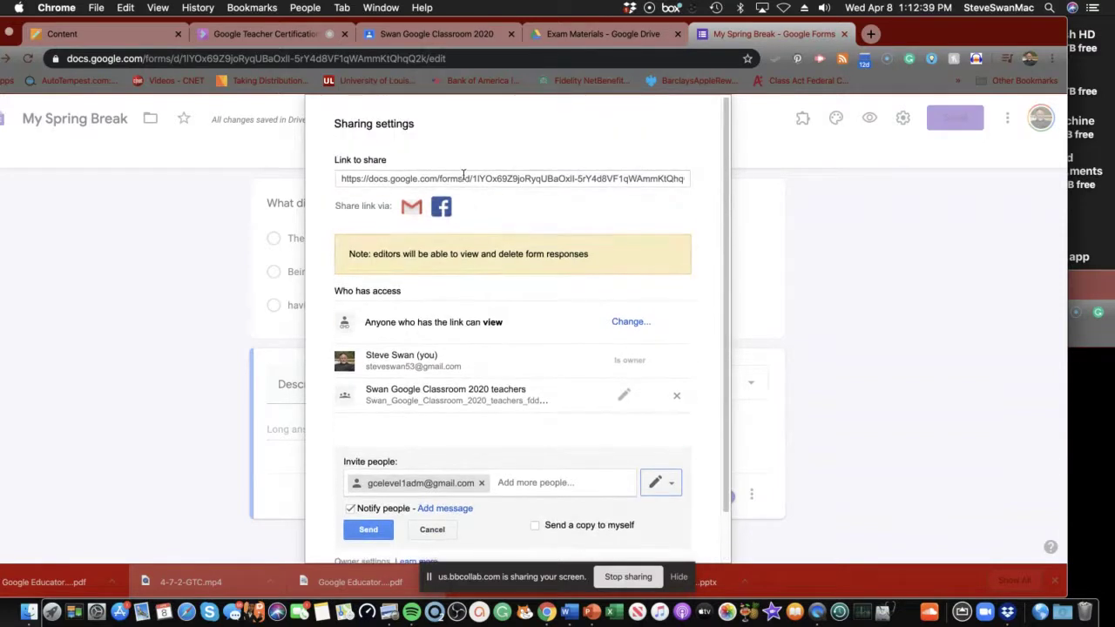
scroll(494, 398, down, 2)
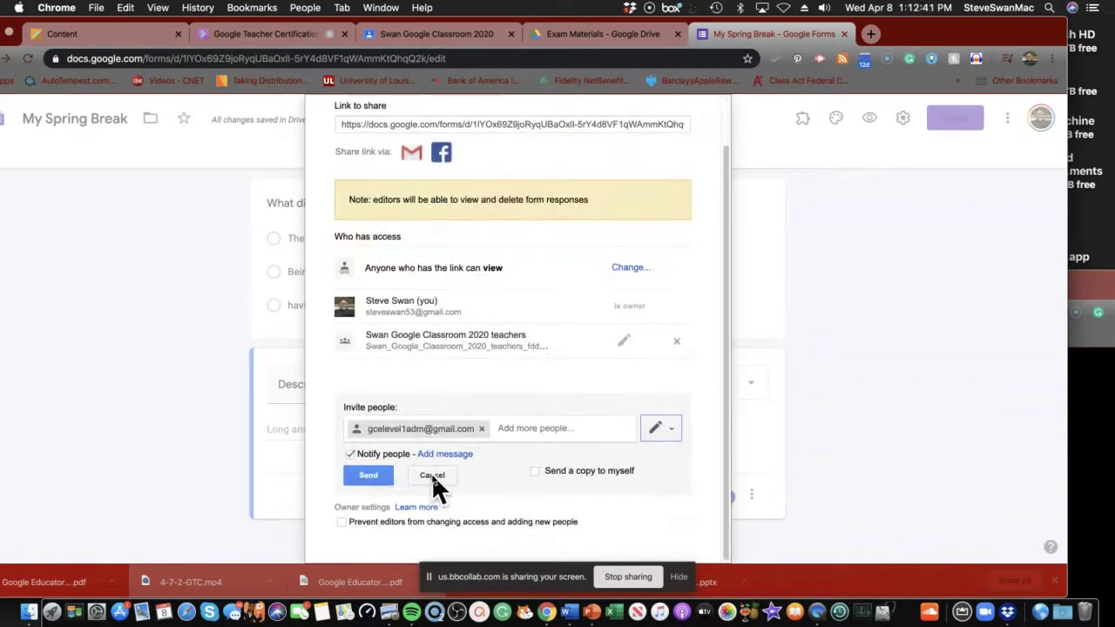
click(367, 476)
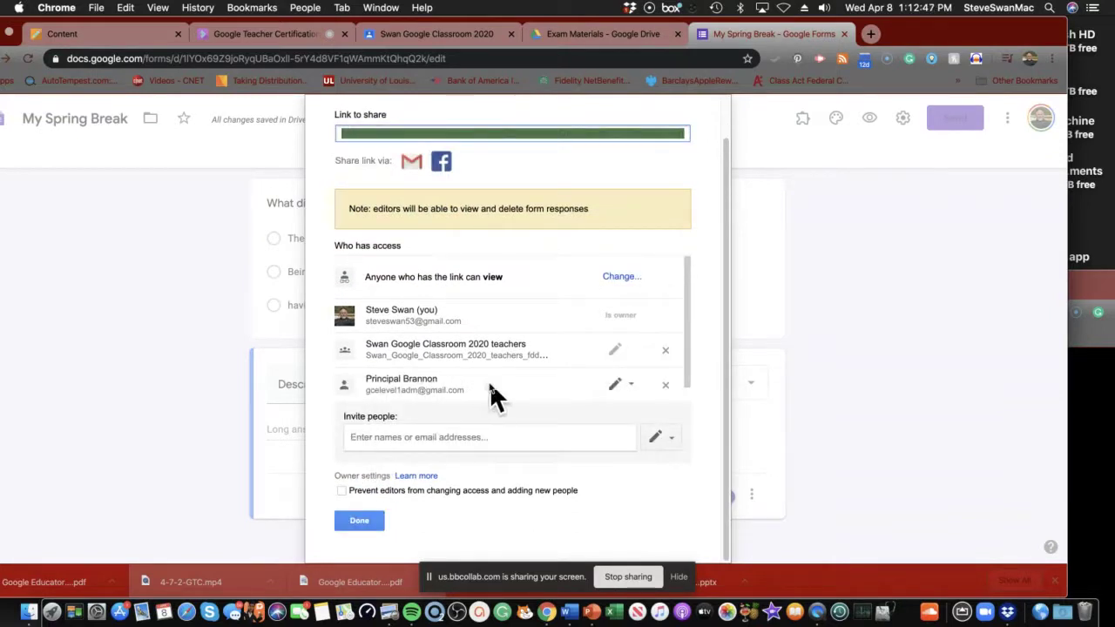
Leave the principal's access at Can edit and close the sharing settings.
click(630, 385)
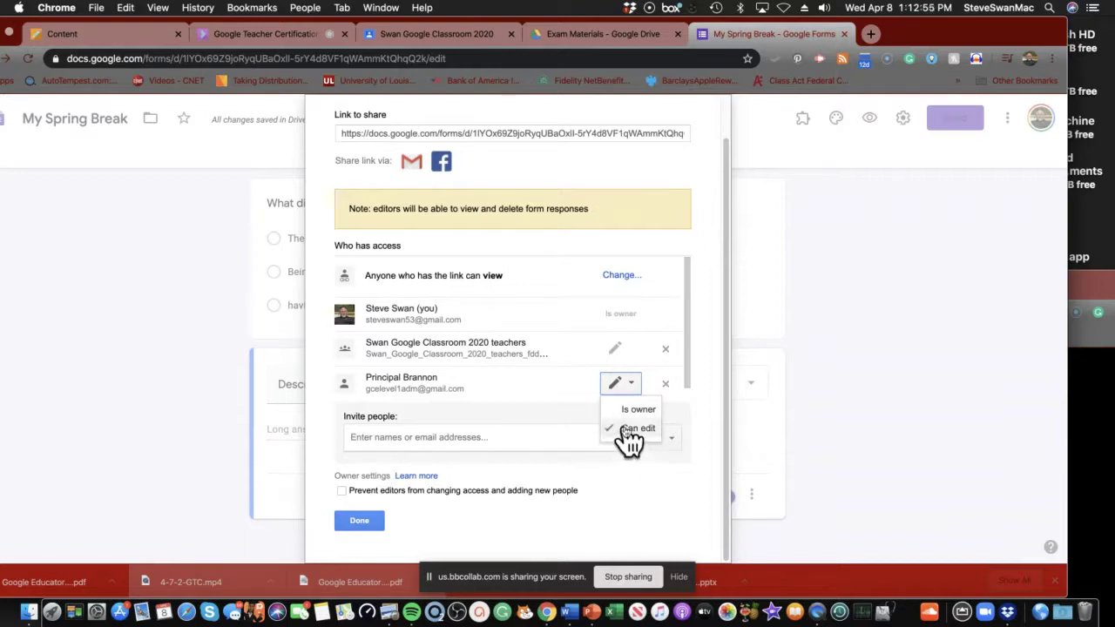
click(493, 403)
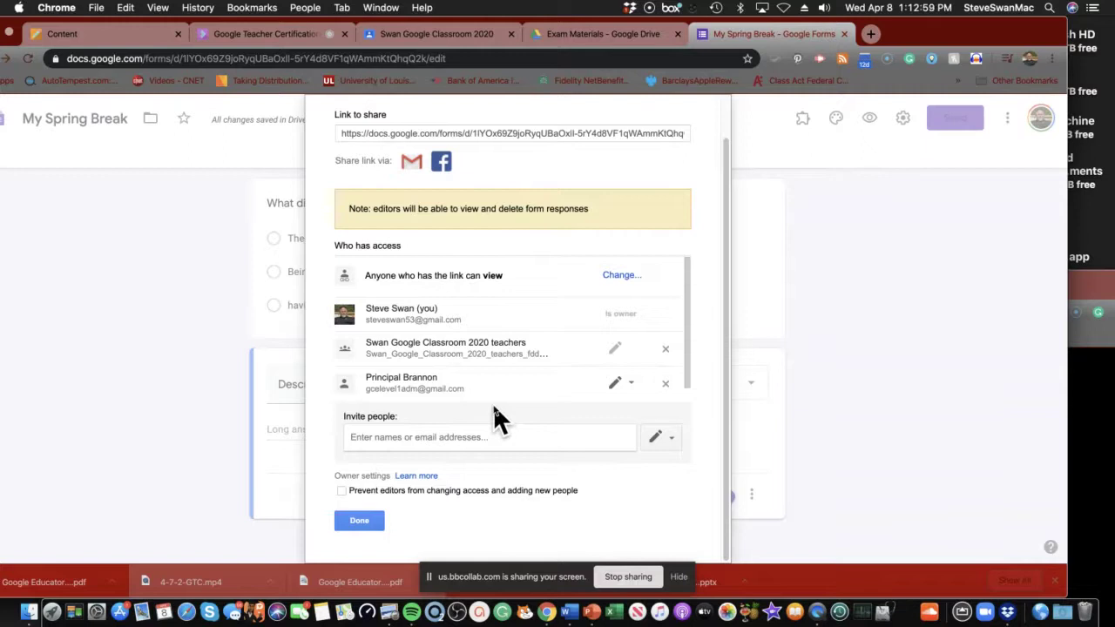
click(359, 523)
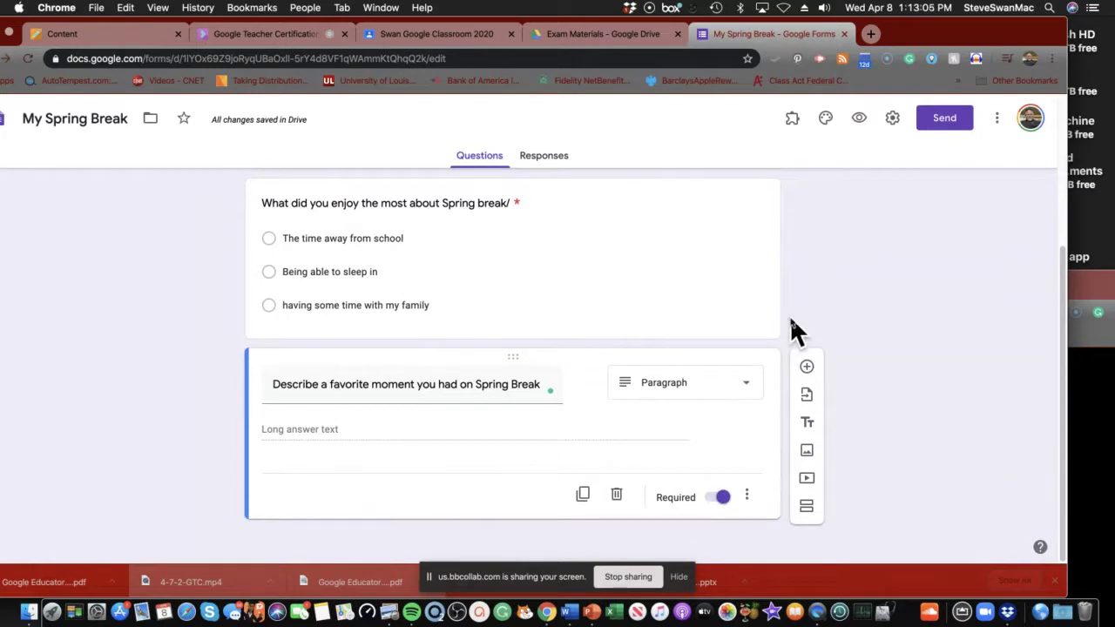
click(997, 118)
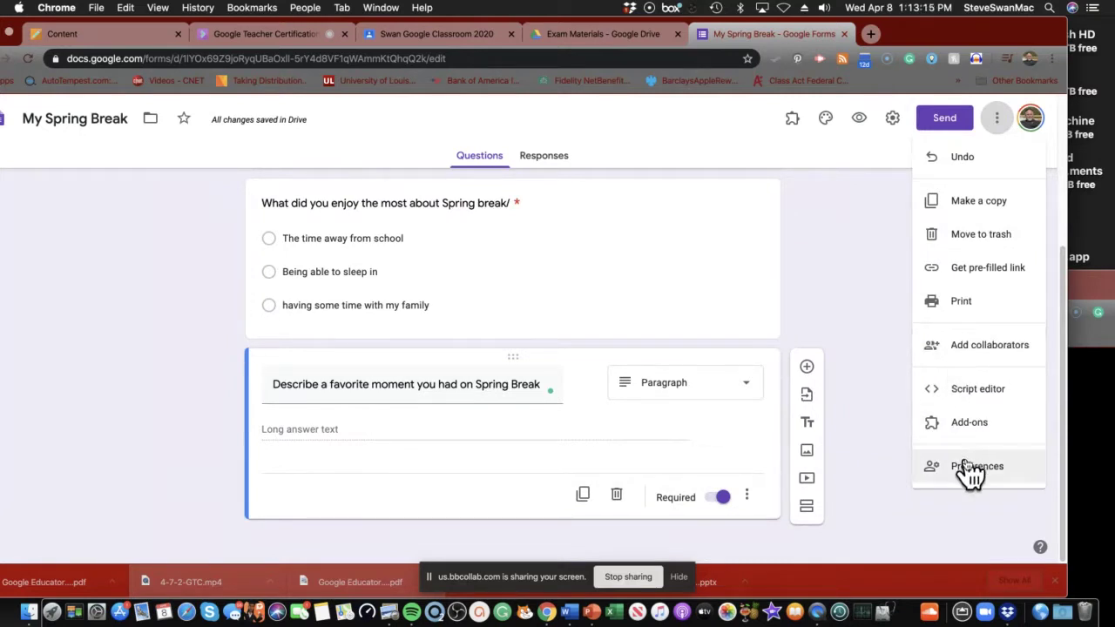
click(847, 300)
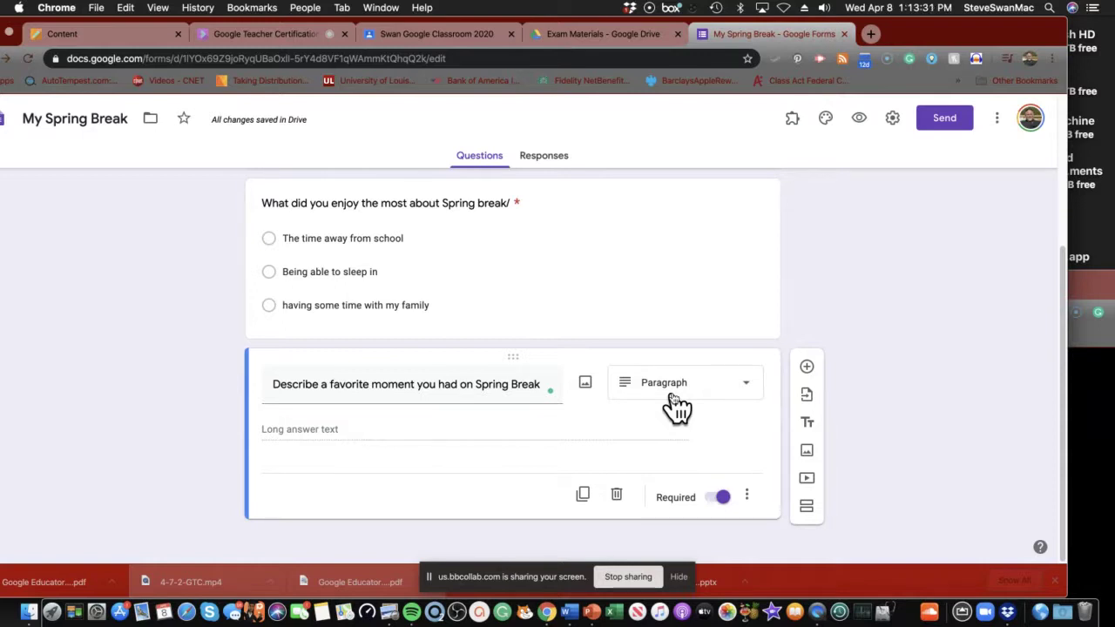
Enable Collect email addresses, Response receipts, Edit after submit and See summary charts, then save.
click(892, 120)
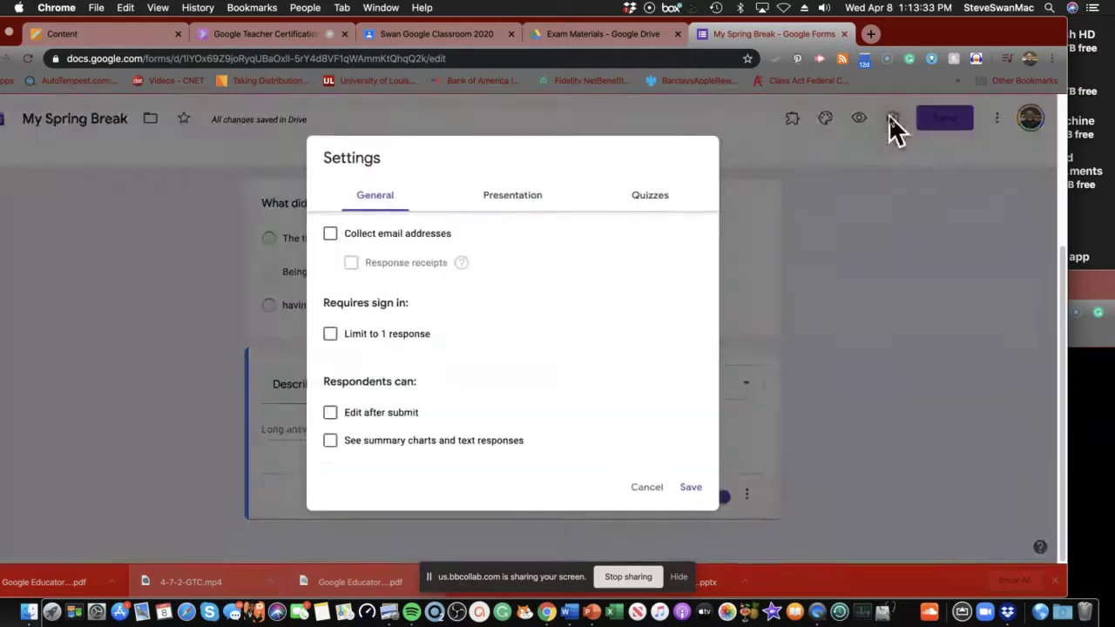
click(330, 233)
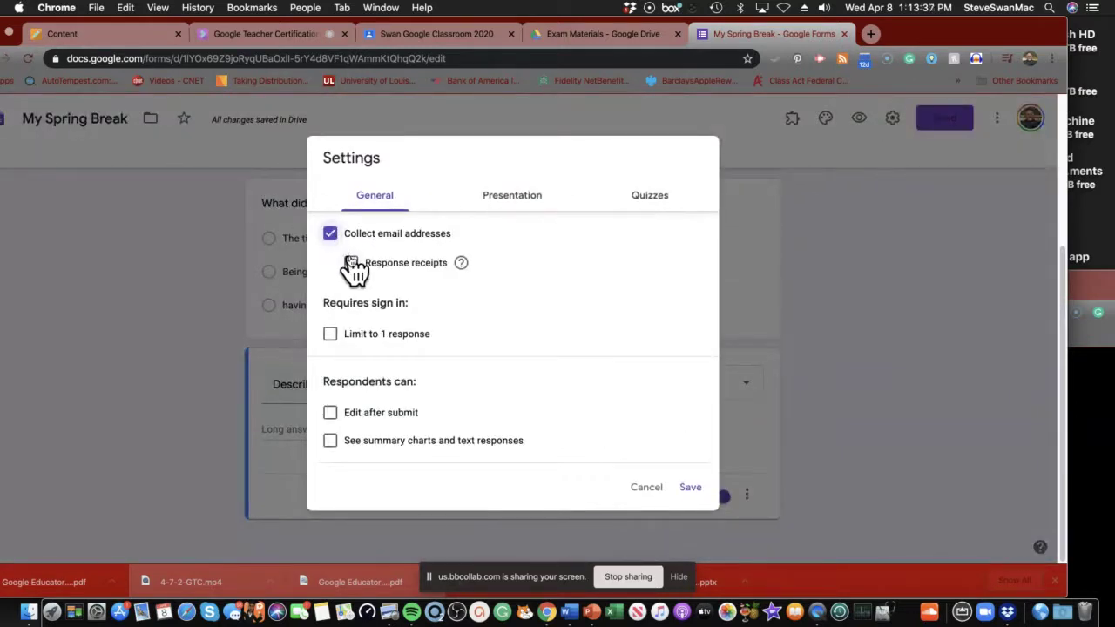
click(351, 263)
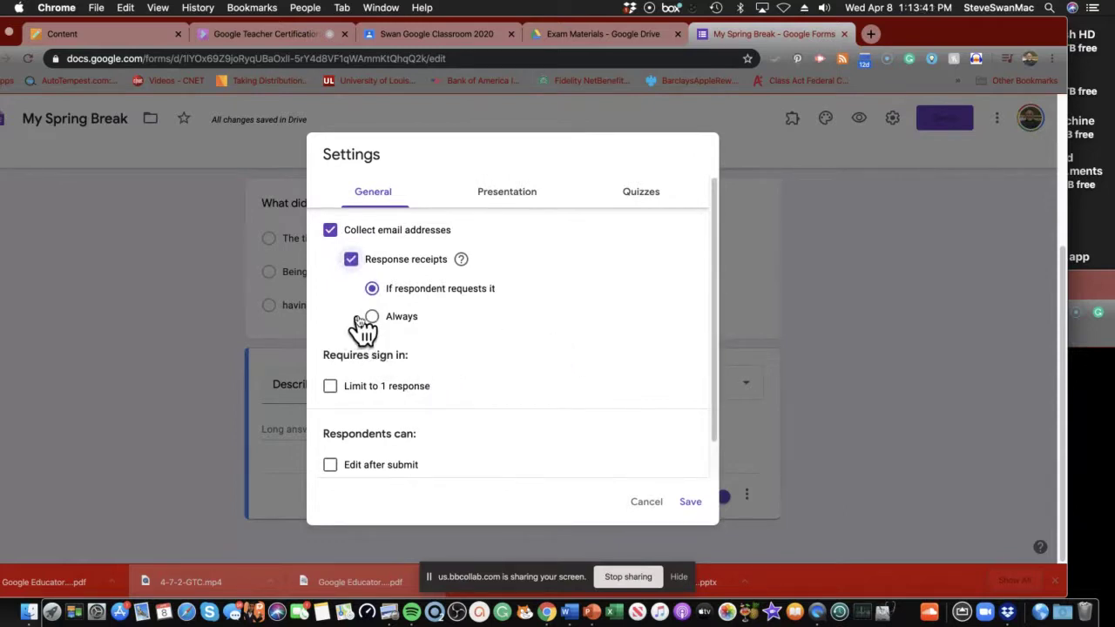
scroll(357, 338, down, 1)
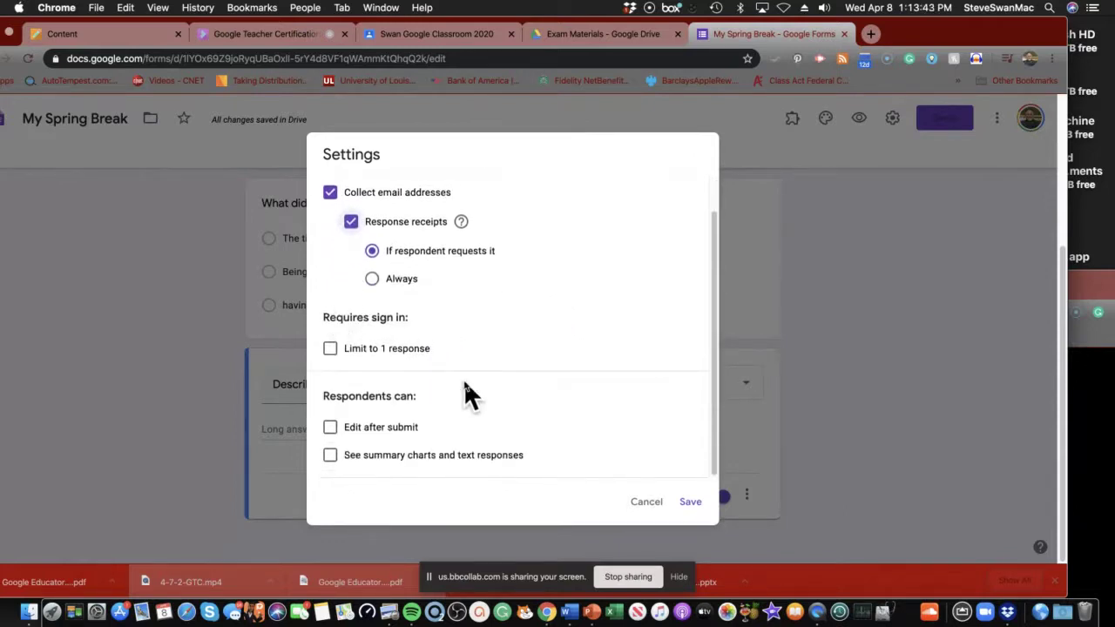
click(331, 430)
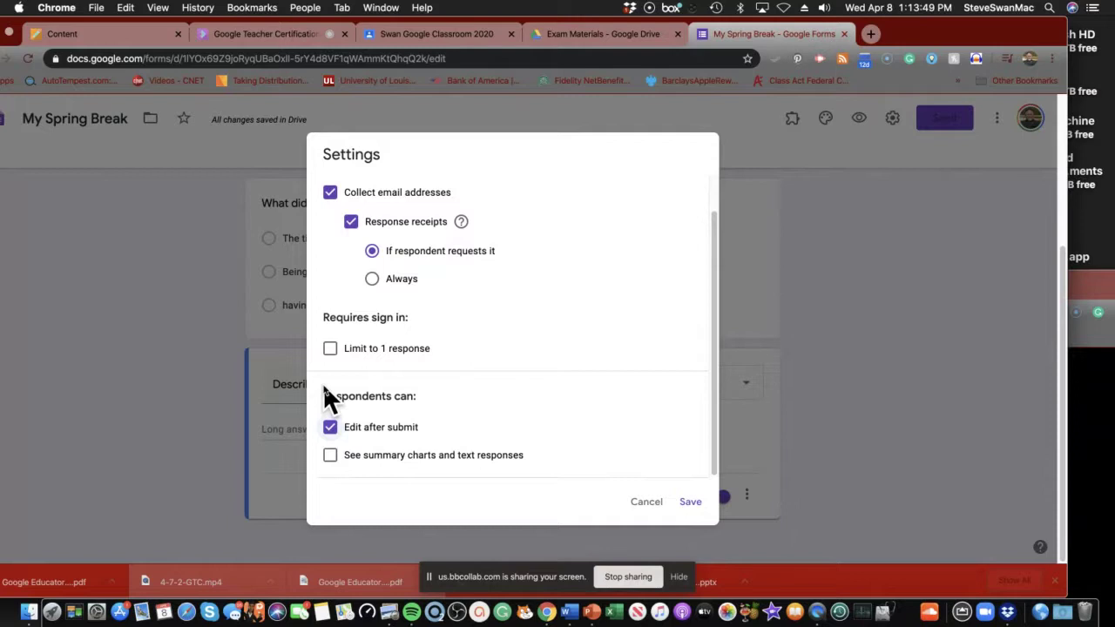
click(331, 457)
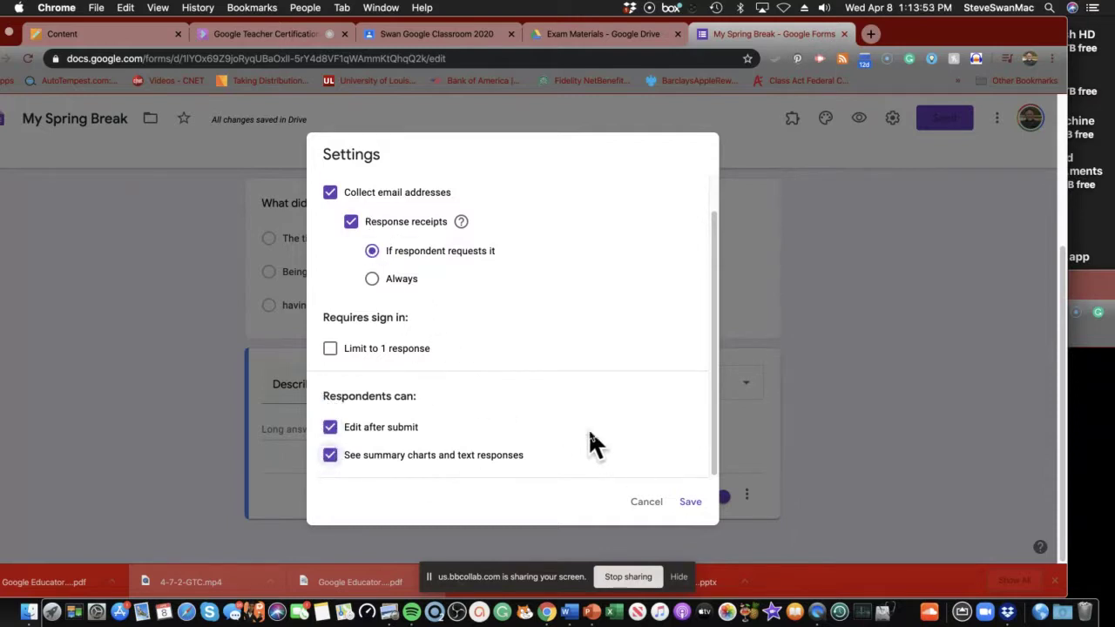
click(690, 503)
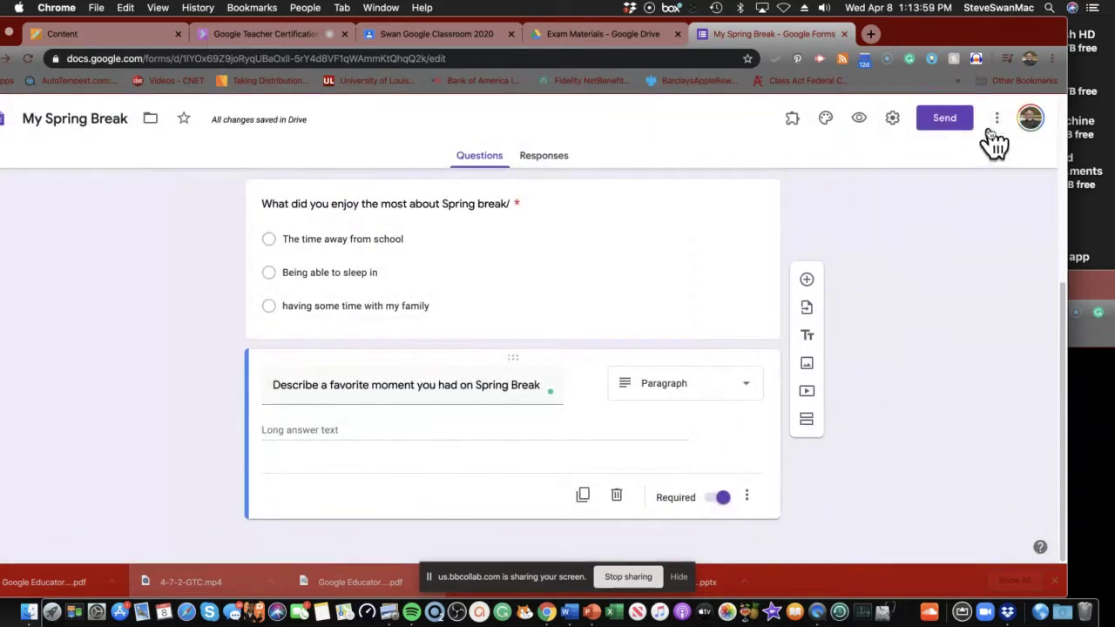
Preview the live My Spring Break form in a new tab, then return to the editor.
click(866, 126)
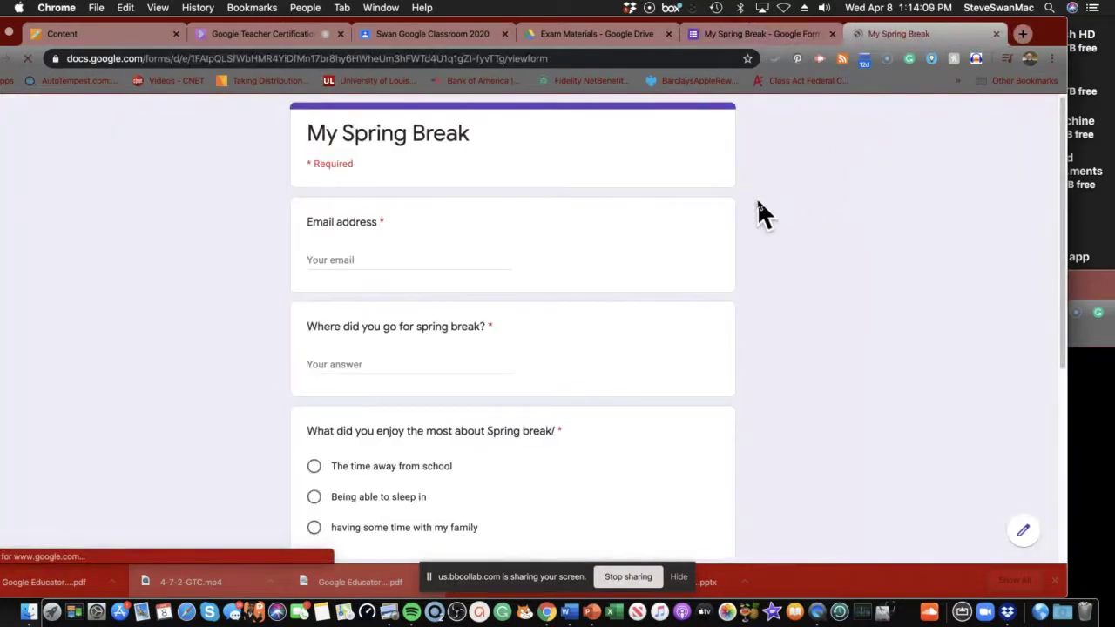
scroll(710, 209, down, 5)
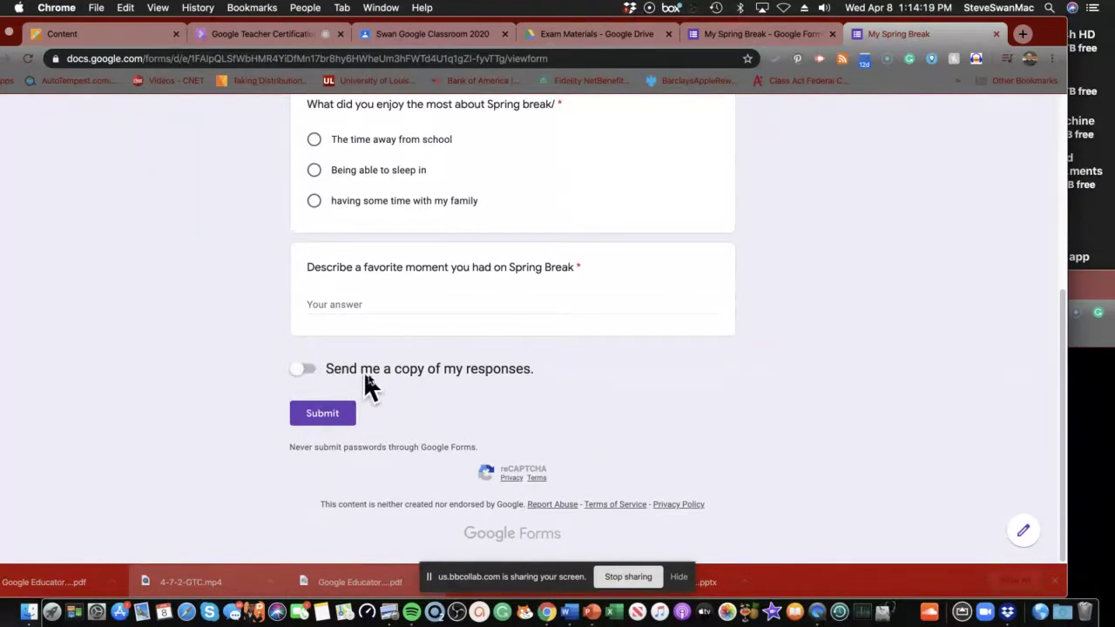
scroll(409, 385, up, 5)
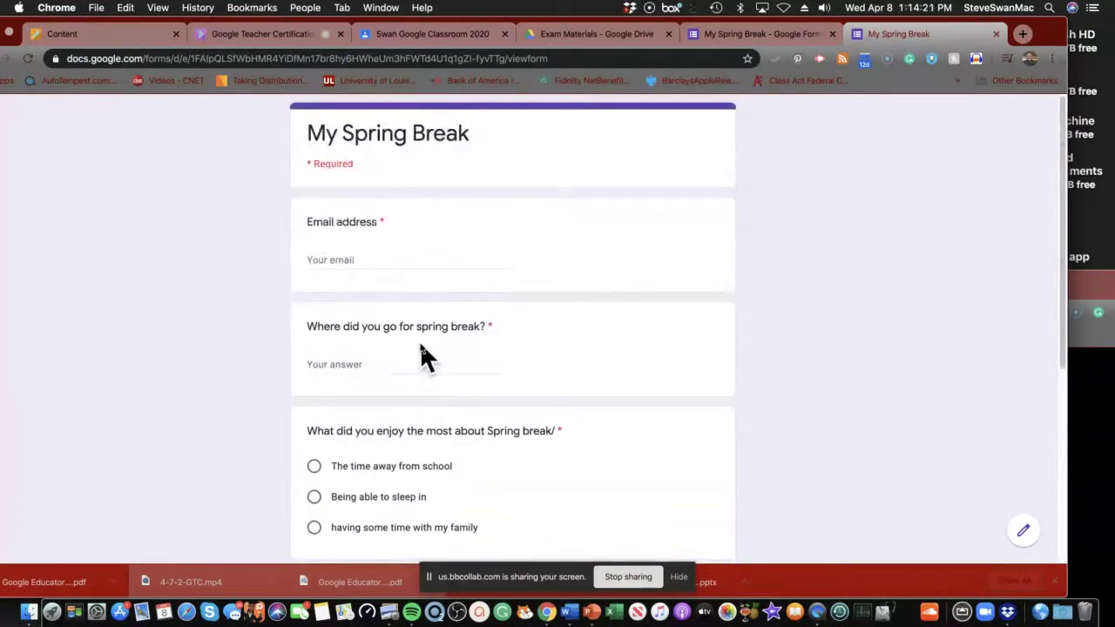
click(710, 37)
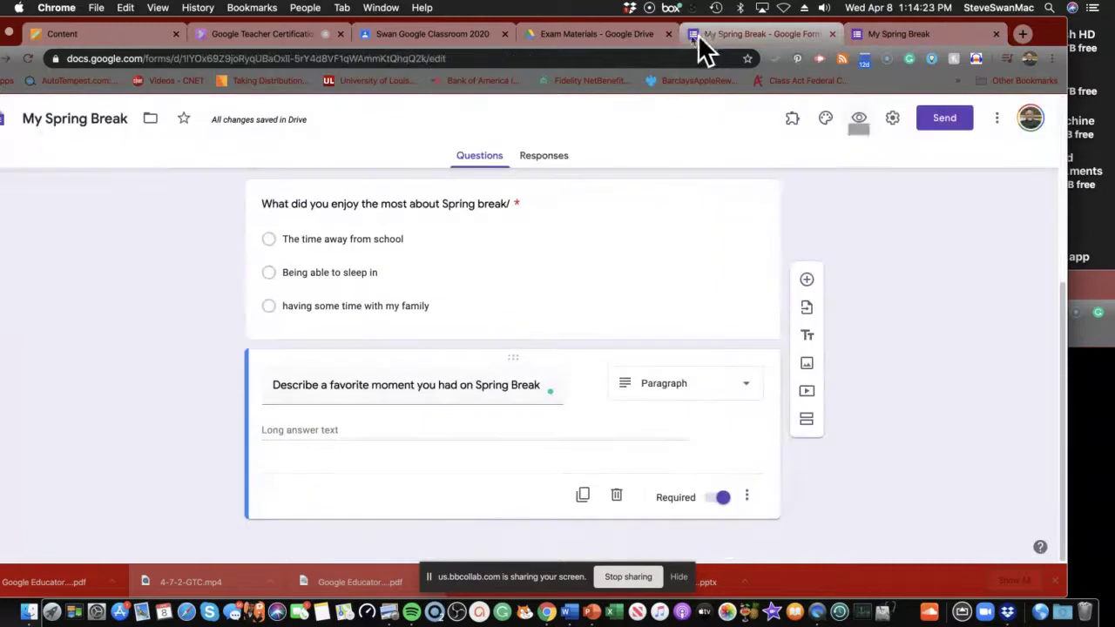
Browse header images in the theme options and close them without choosing one.
click(828, 122)
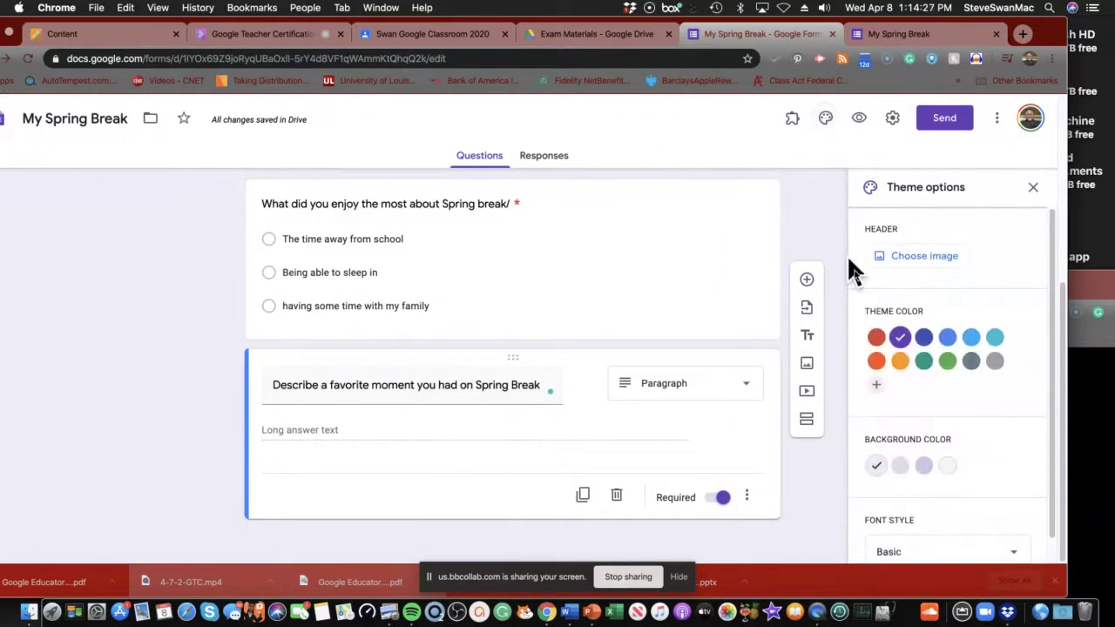
scroll(878, 347, down, 1)
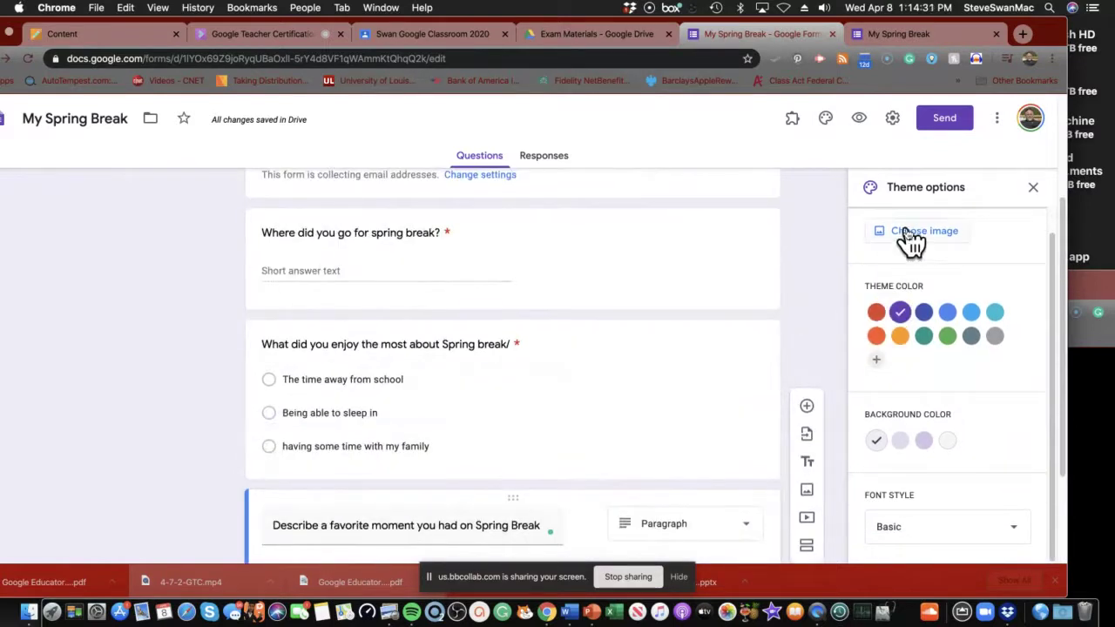
click(910, 235)
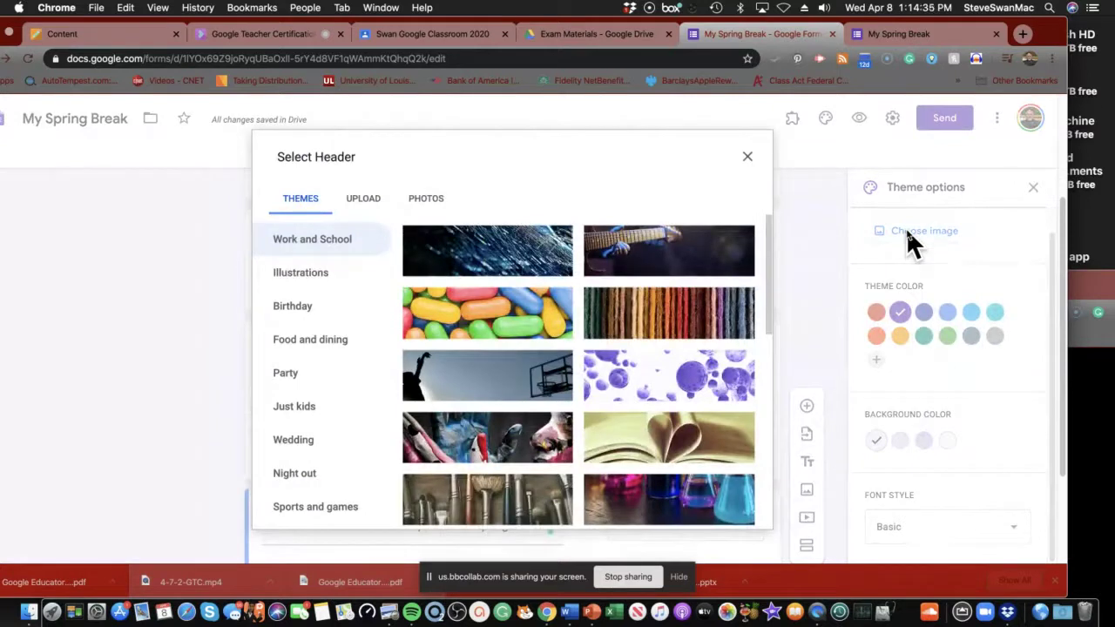
click(748, 157)
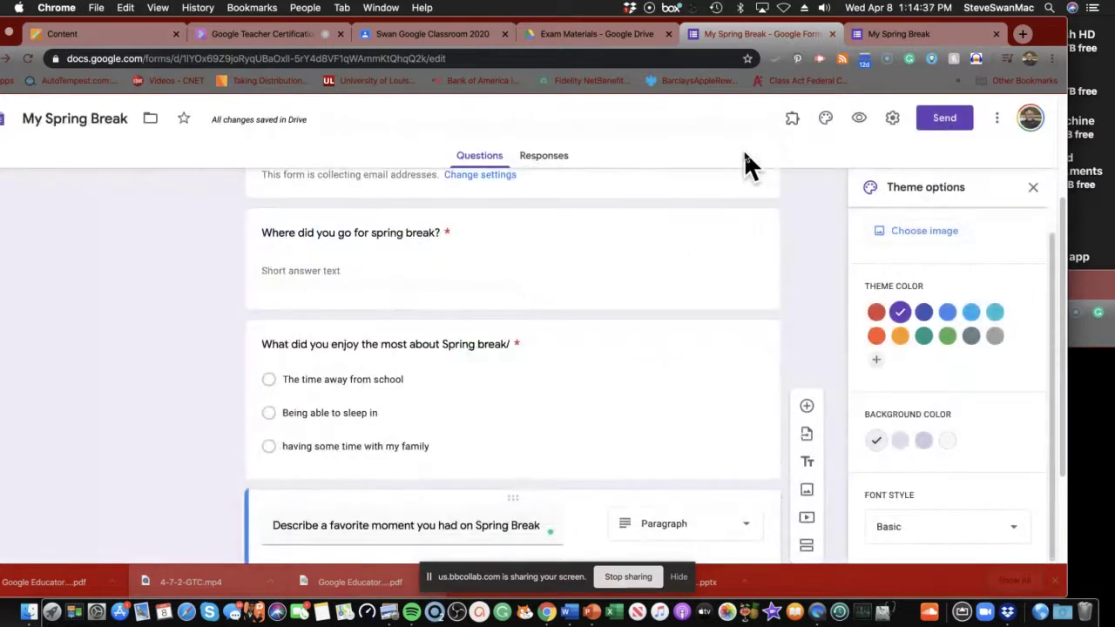
click(1033, 190)
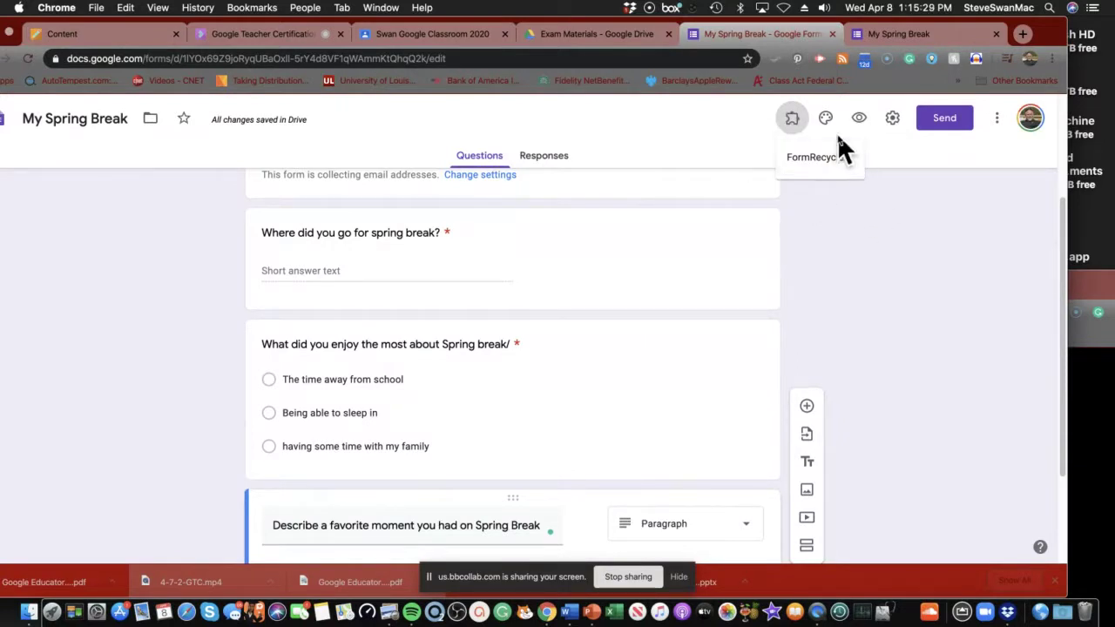
Launch the FormRecycler add-on from the toolbar.
click(793, 125)
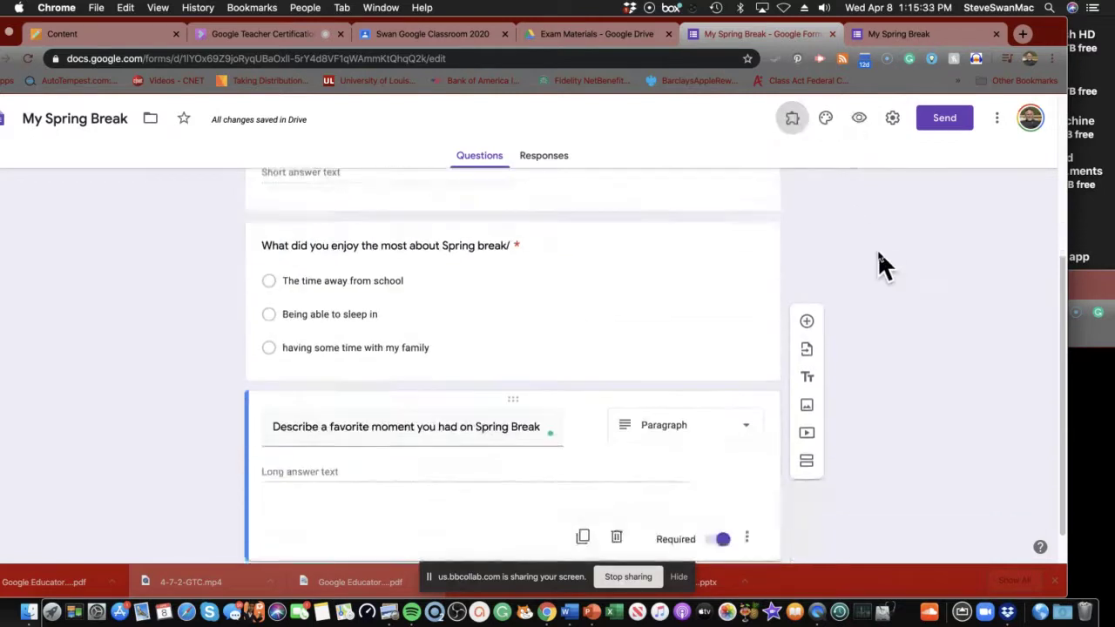
scroll(877, 249, down, 3)
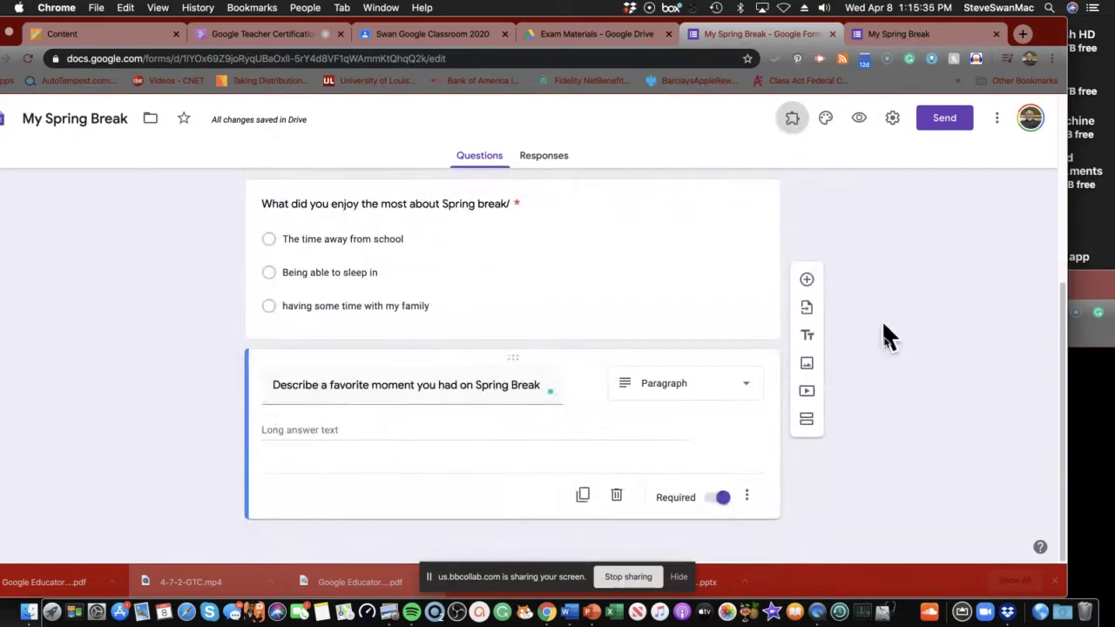
Set Preferences to collect email addresses by default and drop the default quiz point value.
click(998, 122)
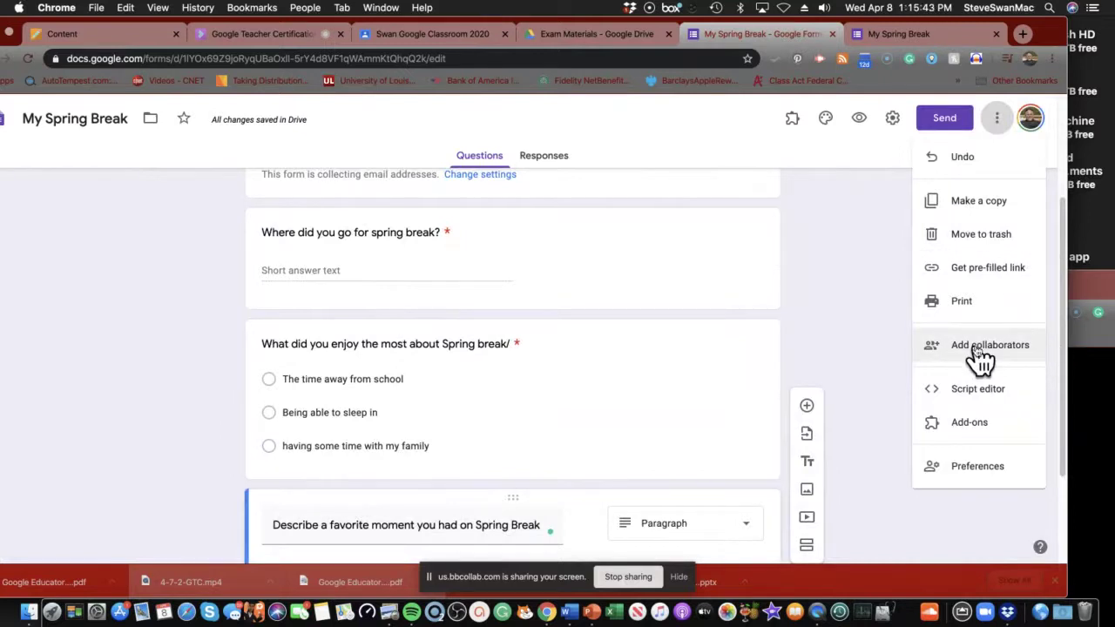
click(972, 470)
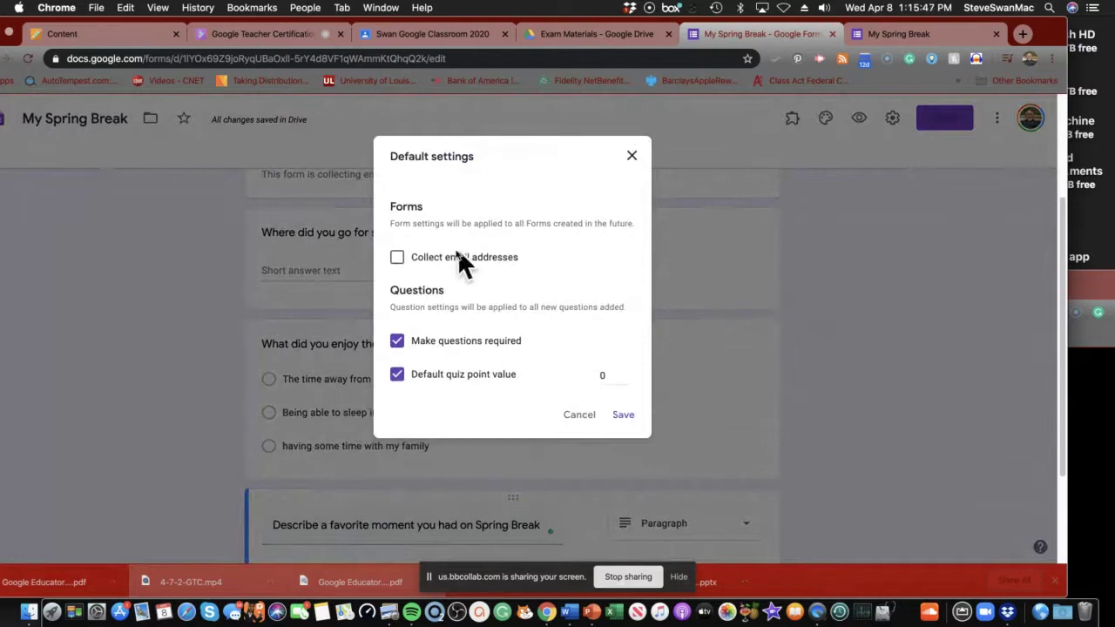
click(403, 259)
click(400, 376)
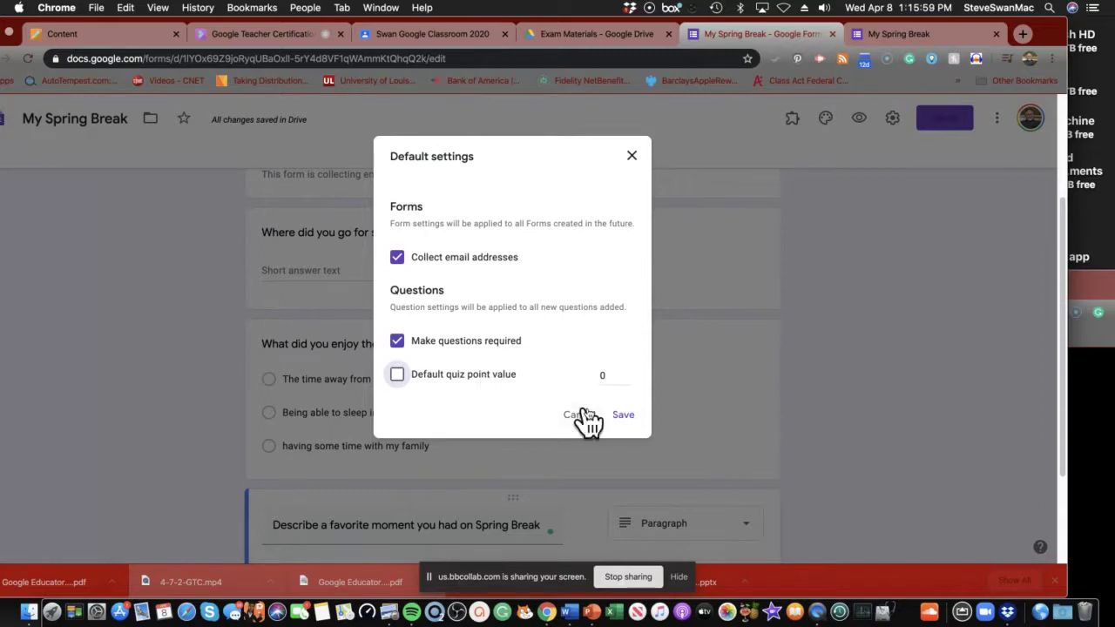
click(615, 413)
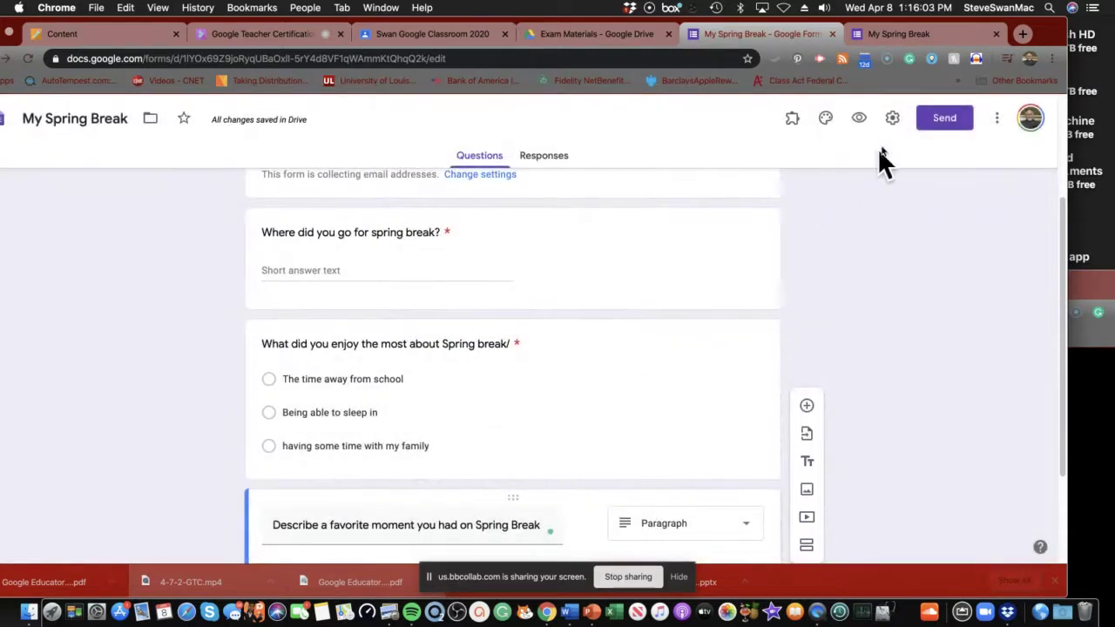
E-mail the form to the parent's address with the form included in the message.
click(941, 121)
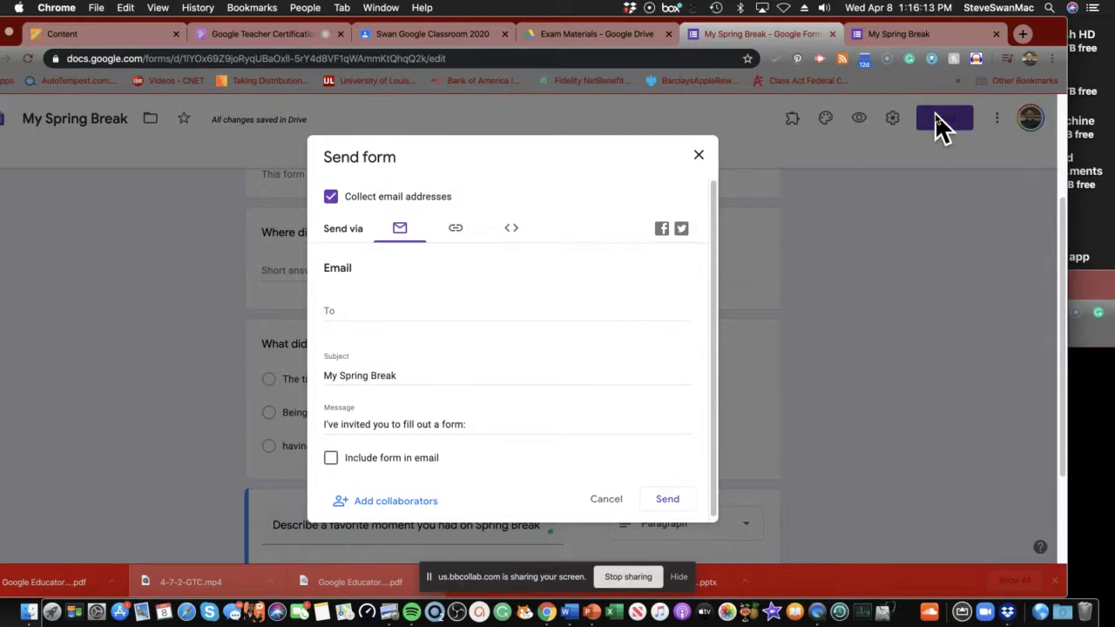
click(347, 315)
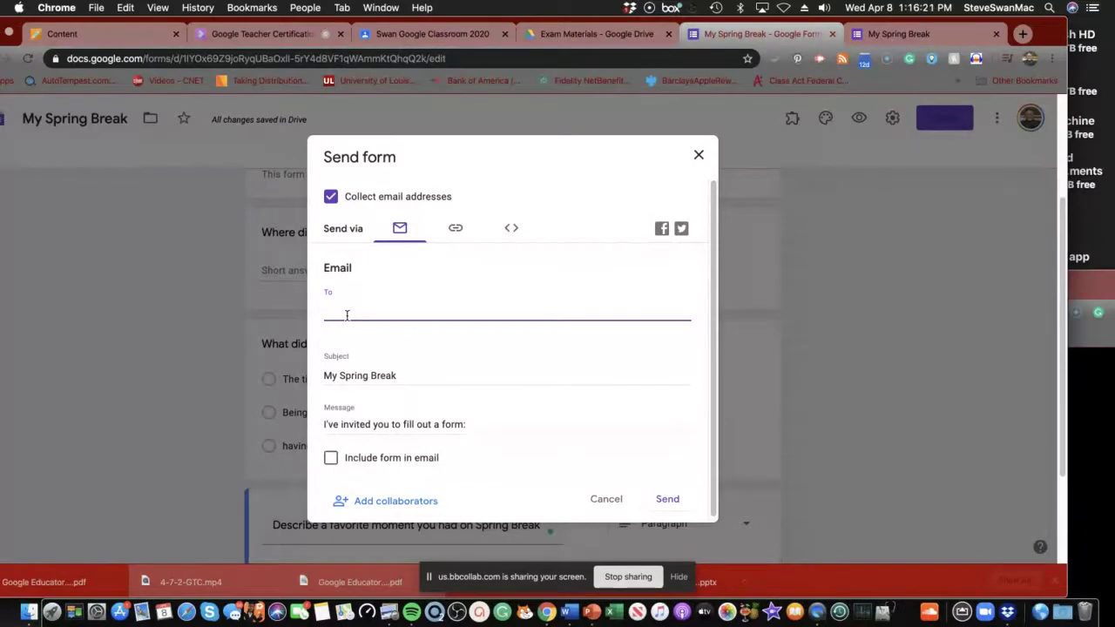
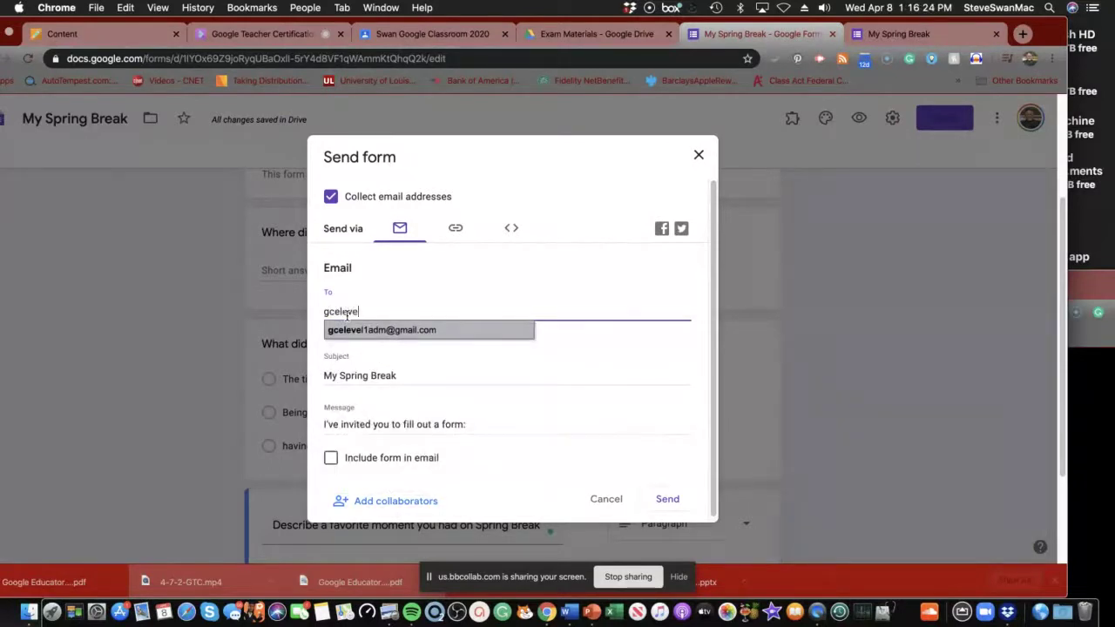
key(Return)
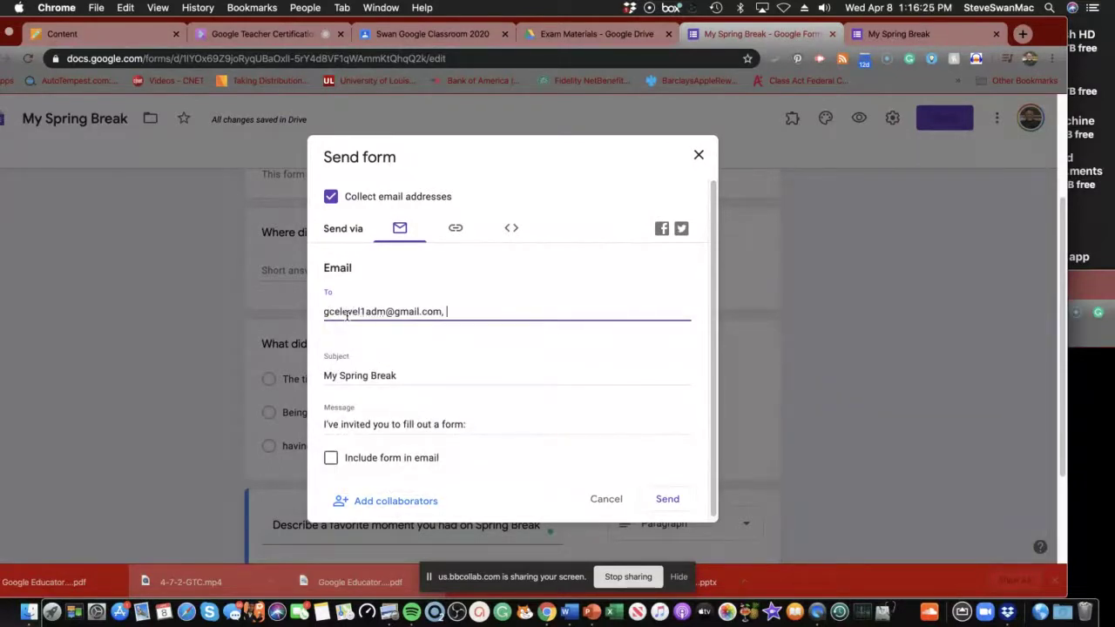
drag(372, 310, 383, 314)
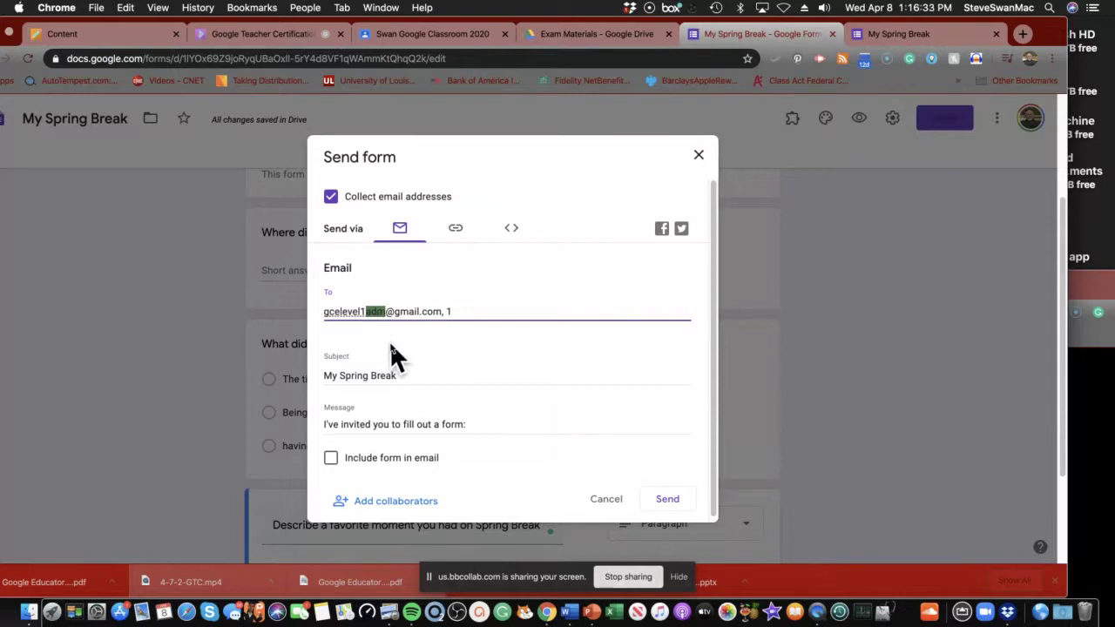
text(pare)
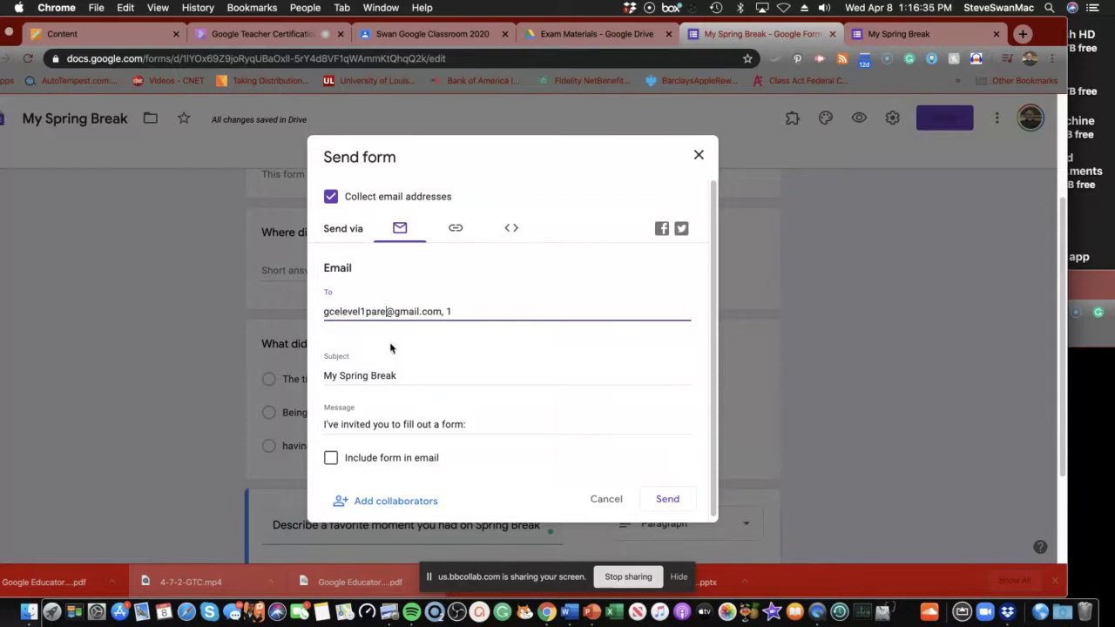
text(nt)
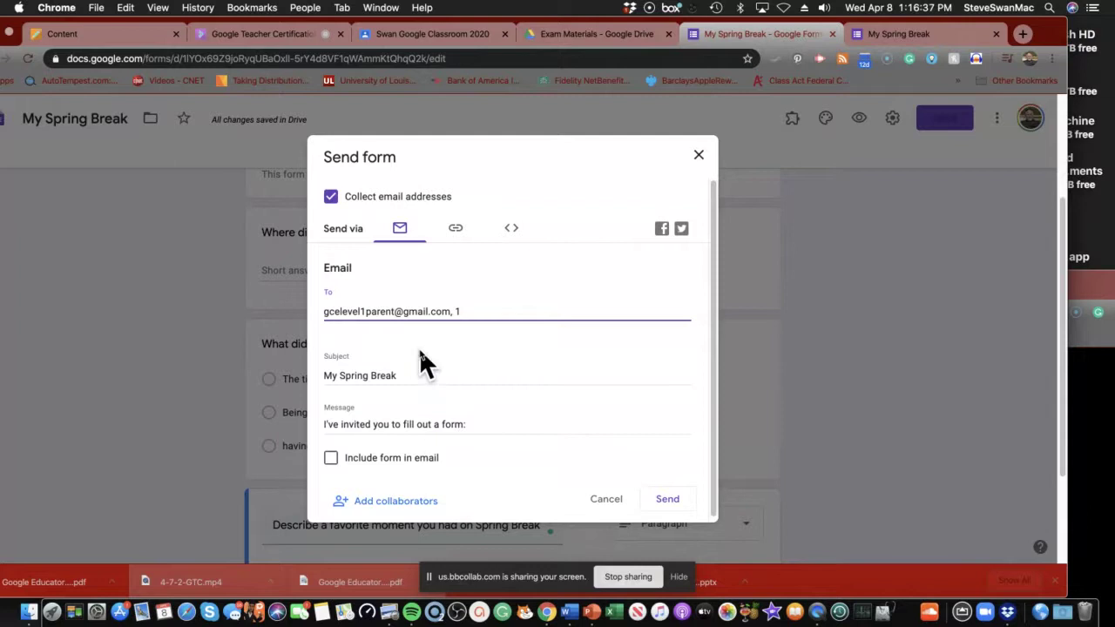
click(465, 311)
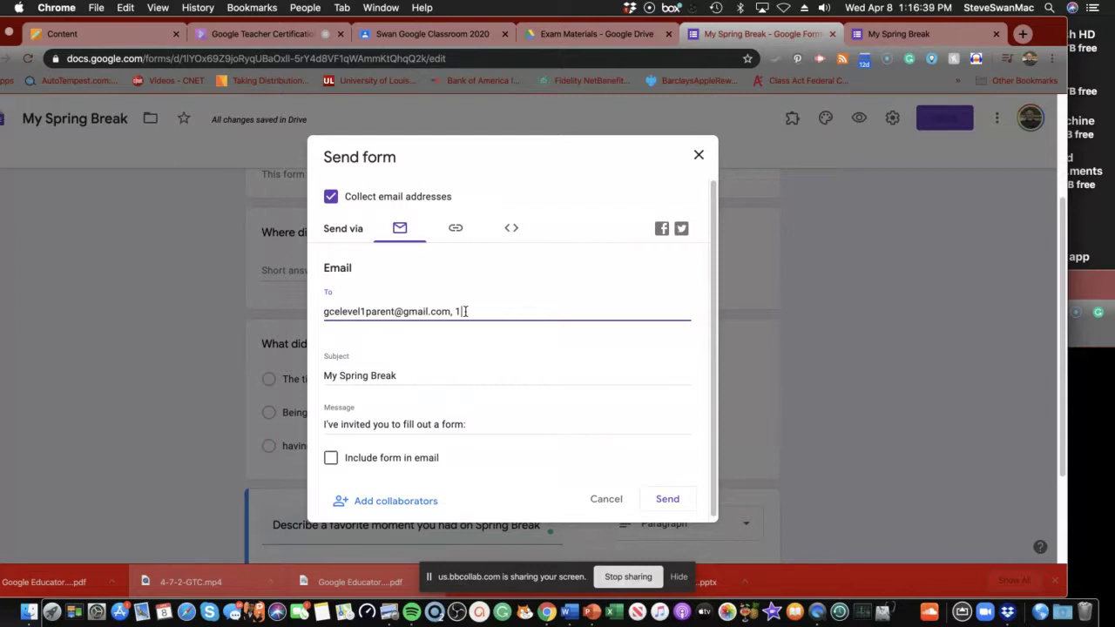
key(BackSpace)
key(BackSpace)
key(BackSpace)
click(330, 458)
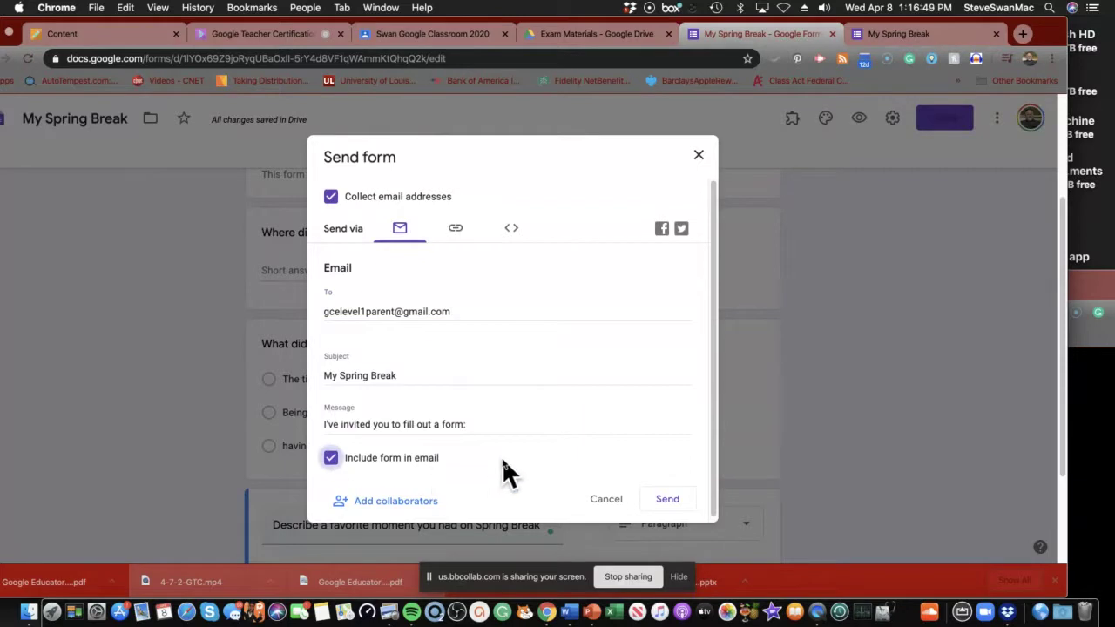
click(664, 502)
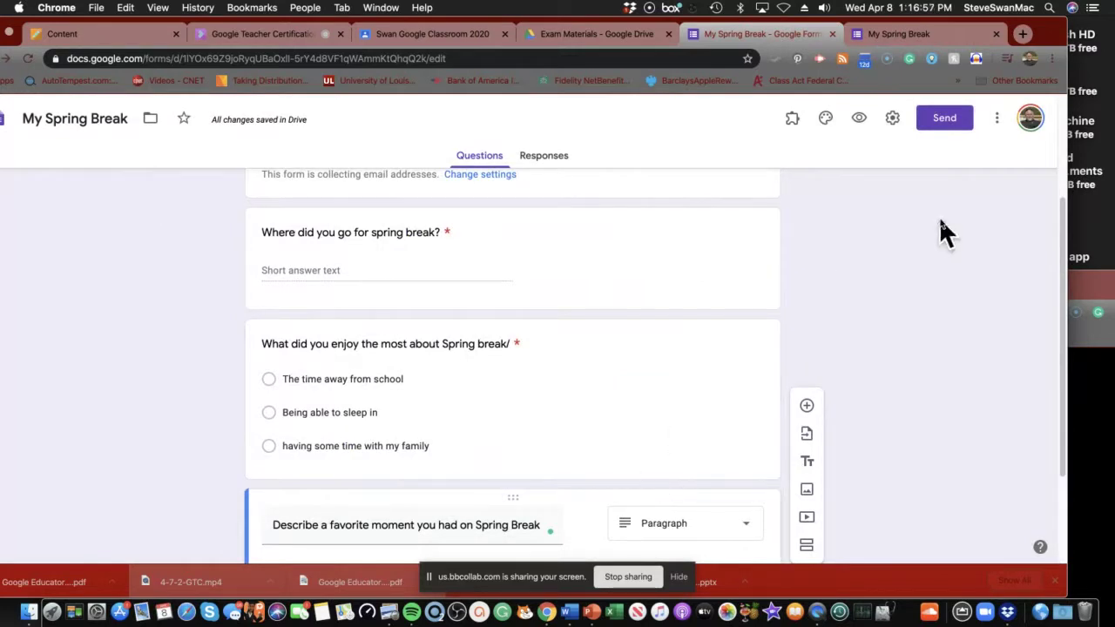
click(943, 122)
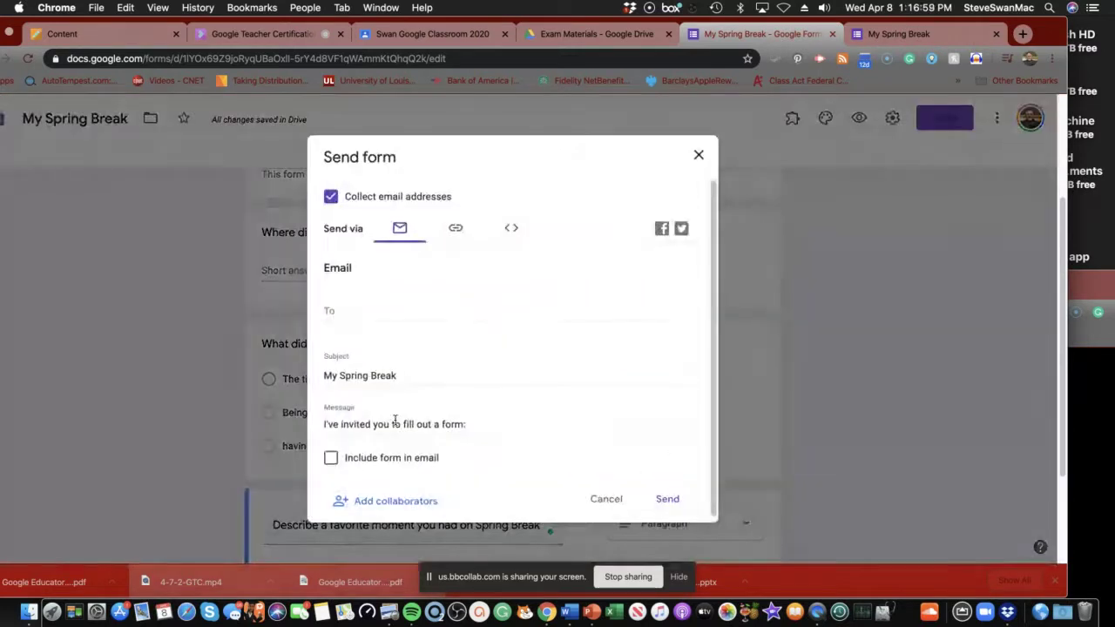
click(390, 503)
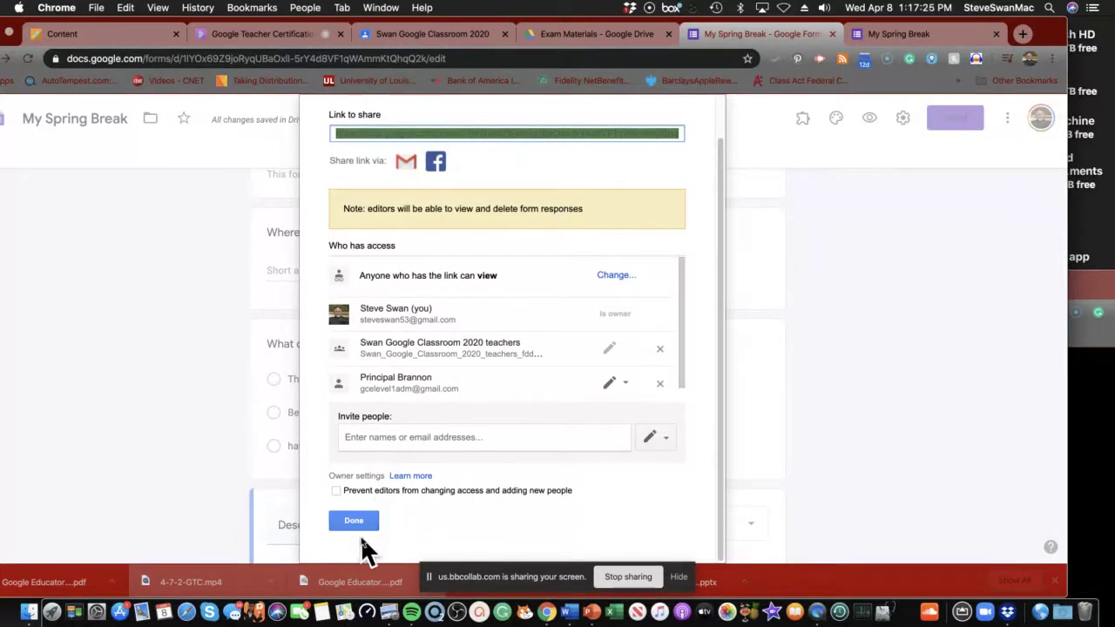
click(354, 521)
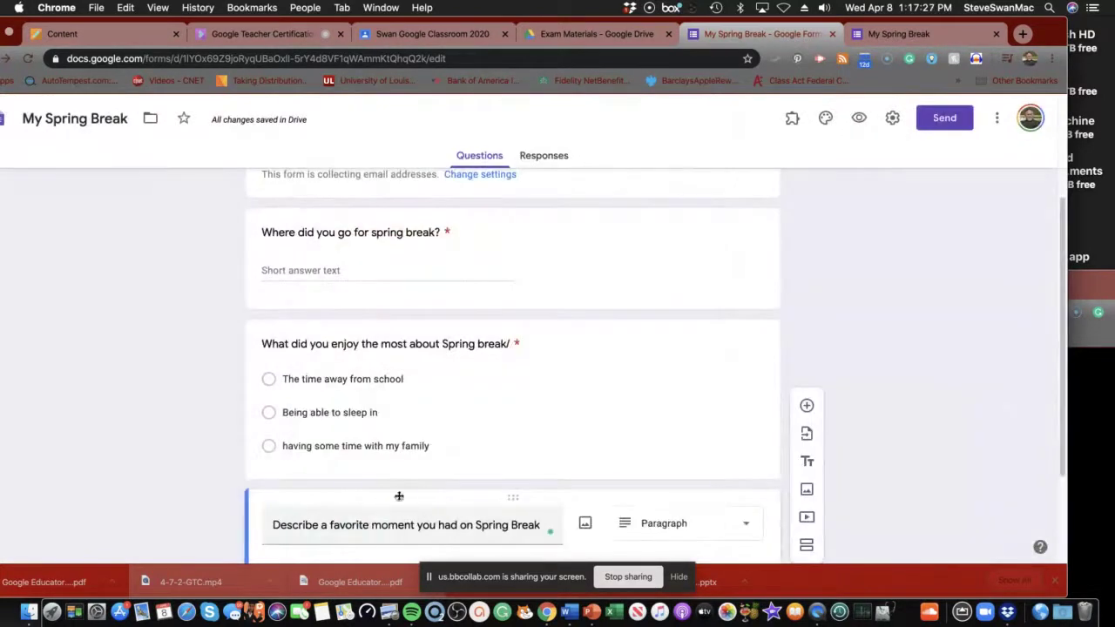
scroll(423, 497, down, 1)
scroll(418, 493, up, 5)
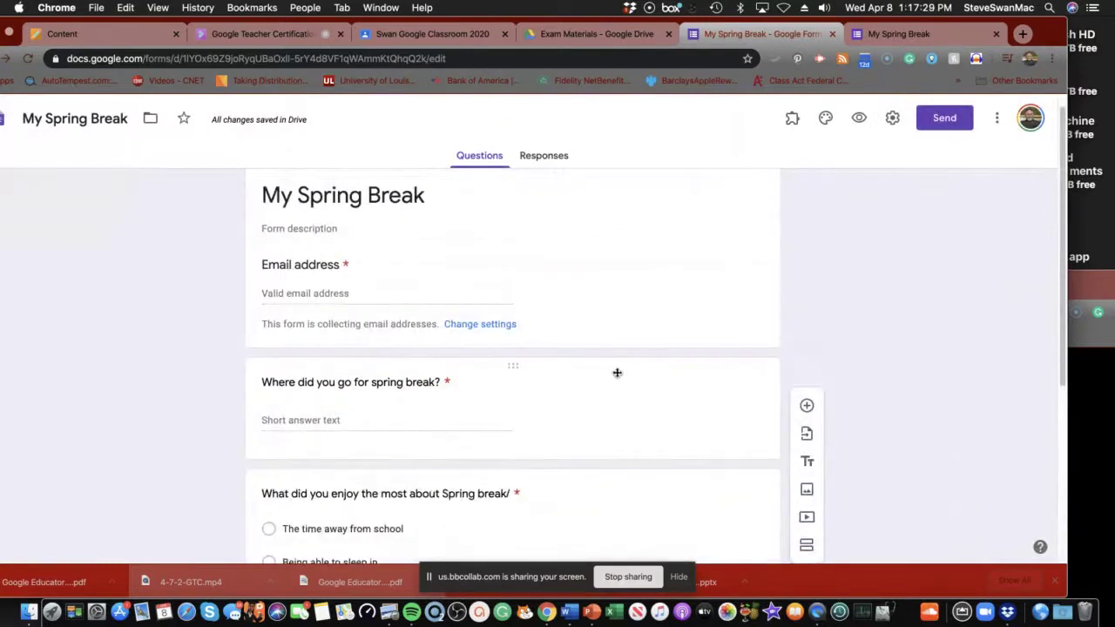
click(939, 126)
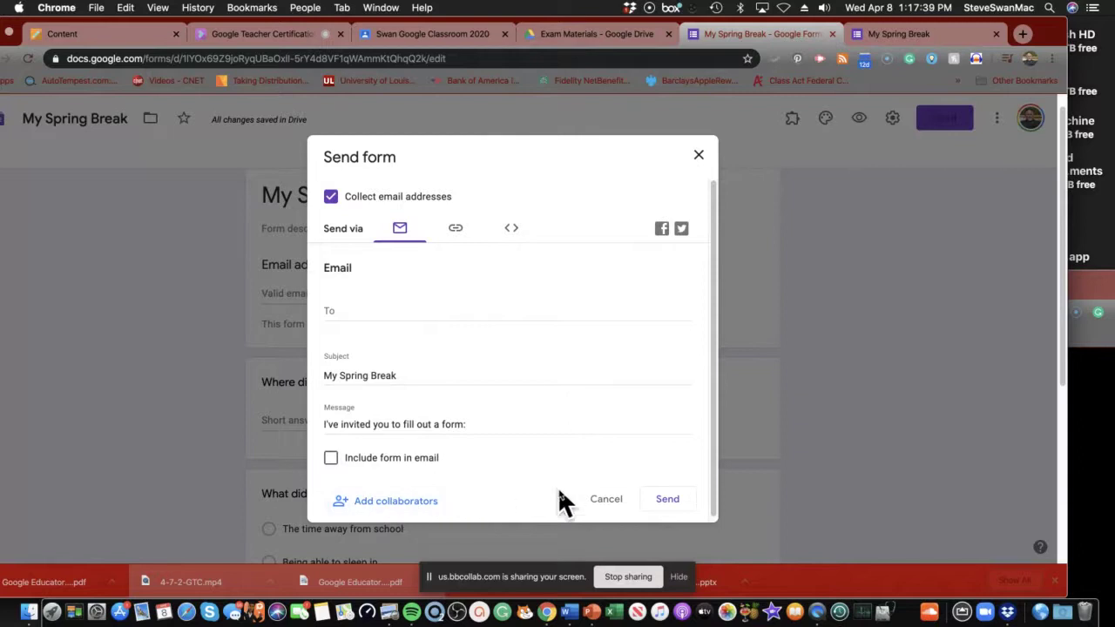
click(593, 501)
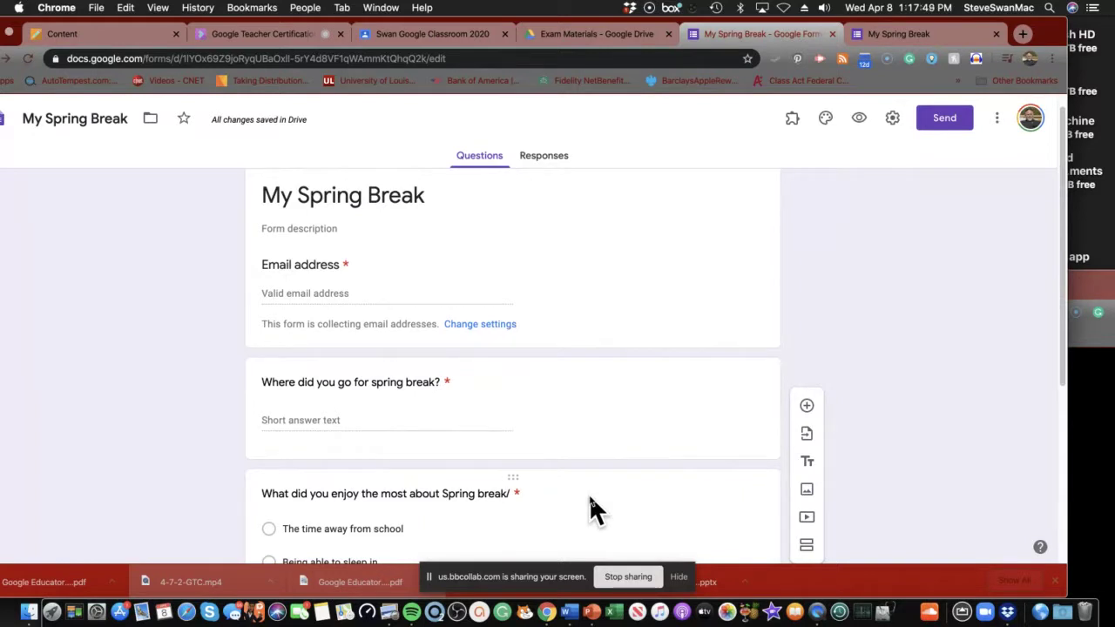
click(538, 165)
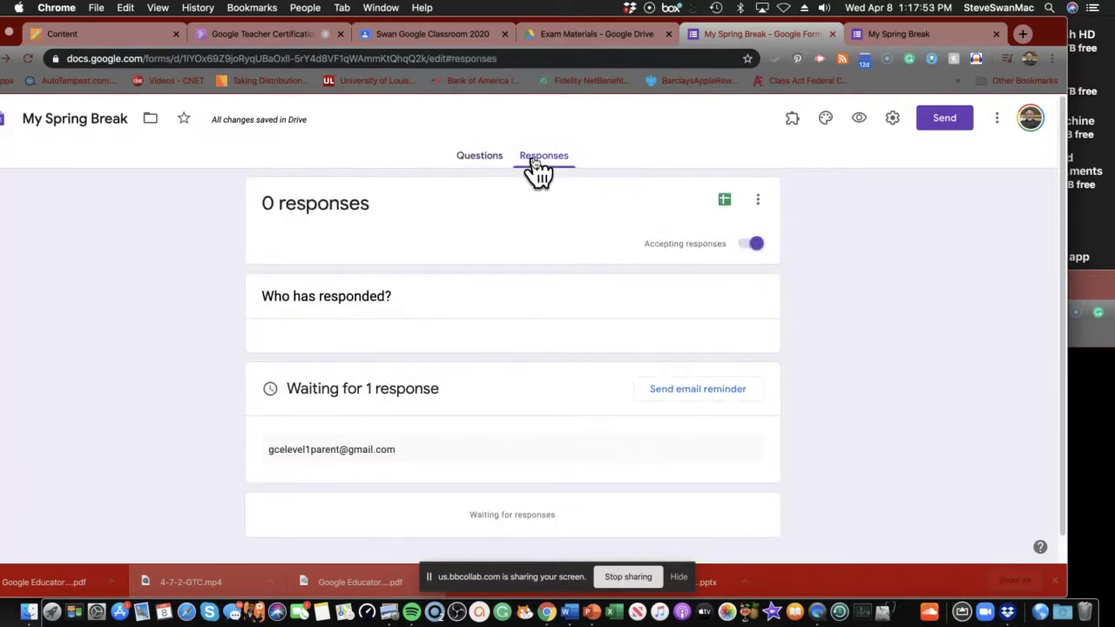
click(482, 159)
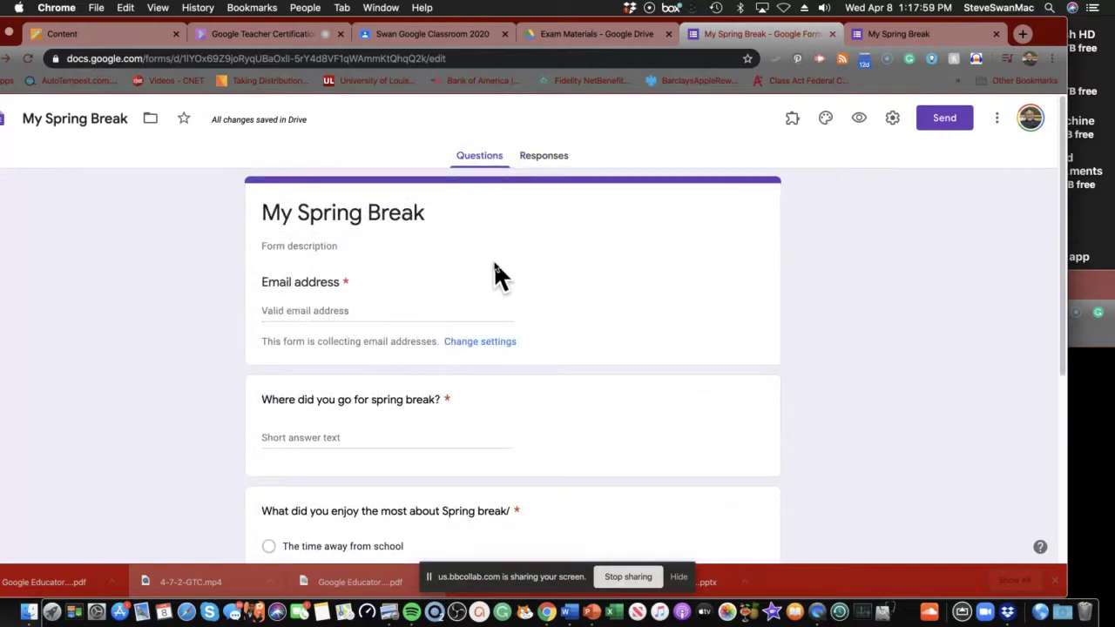
scroll(495, 266, down, 3)
Preview the form, pick the saved email address, and answer 'home' for the spring break location.
scroll(493, 262, up, 2)
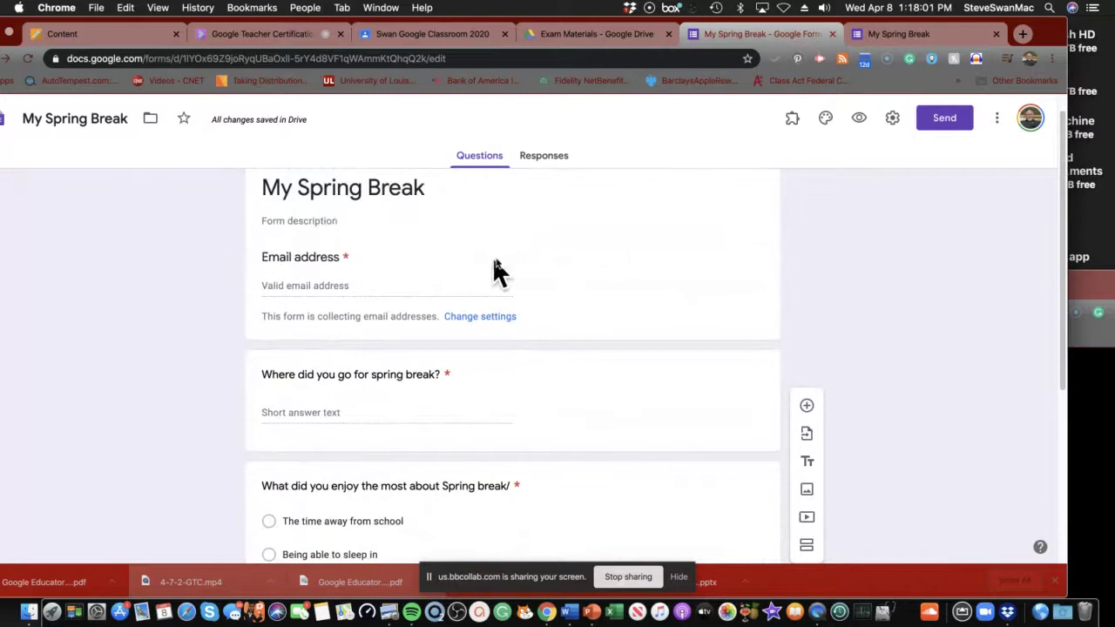
click(861, 120)
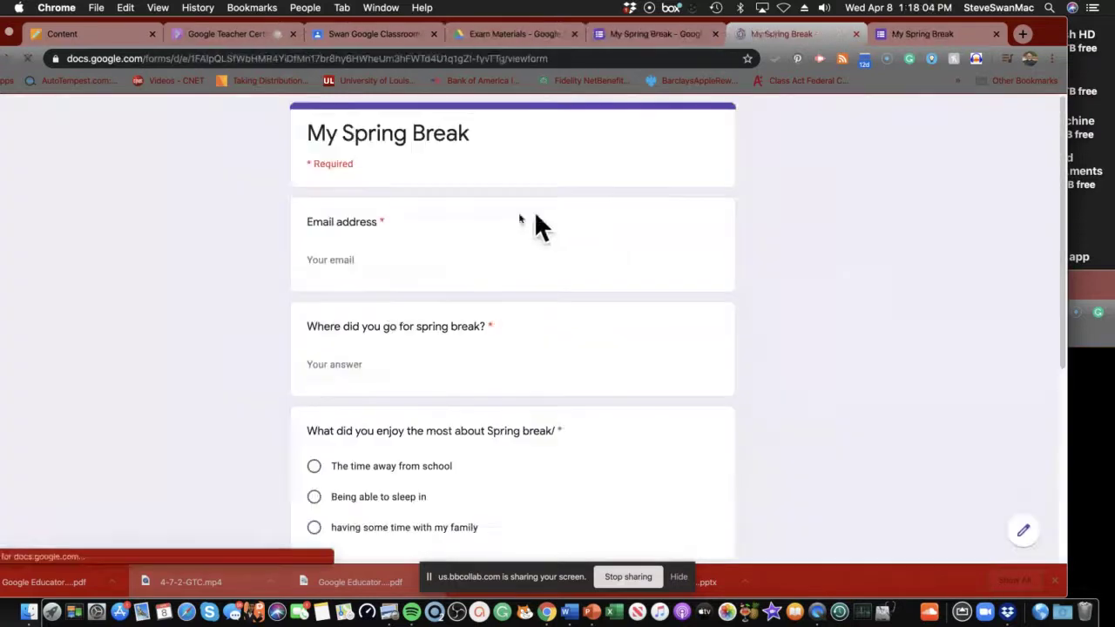
click(340, 257)
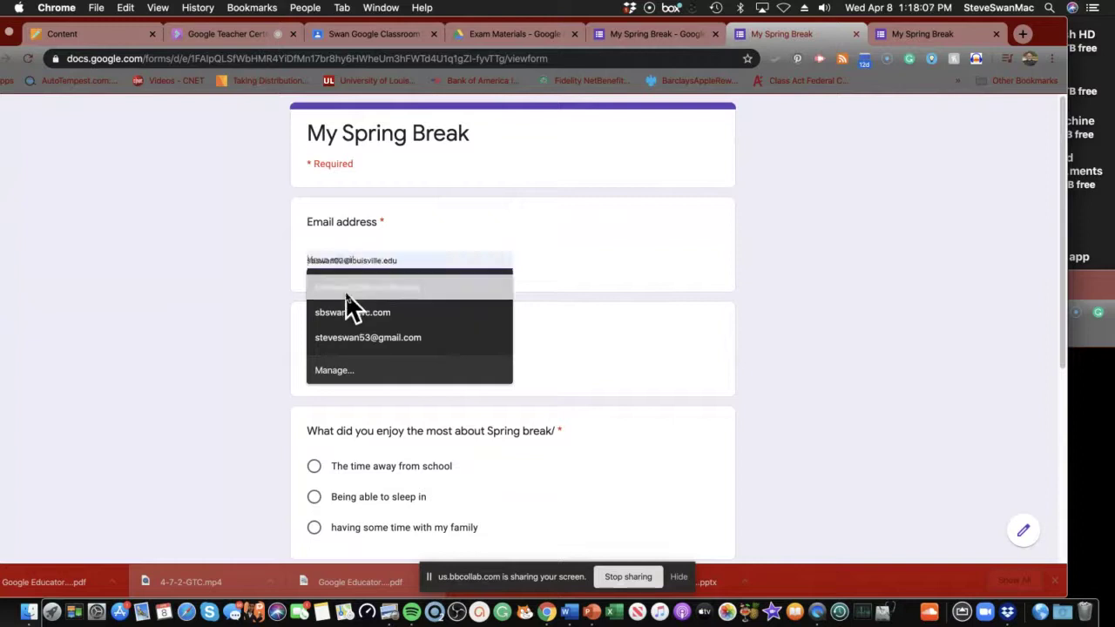
click(345, 290)
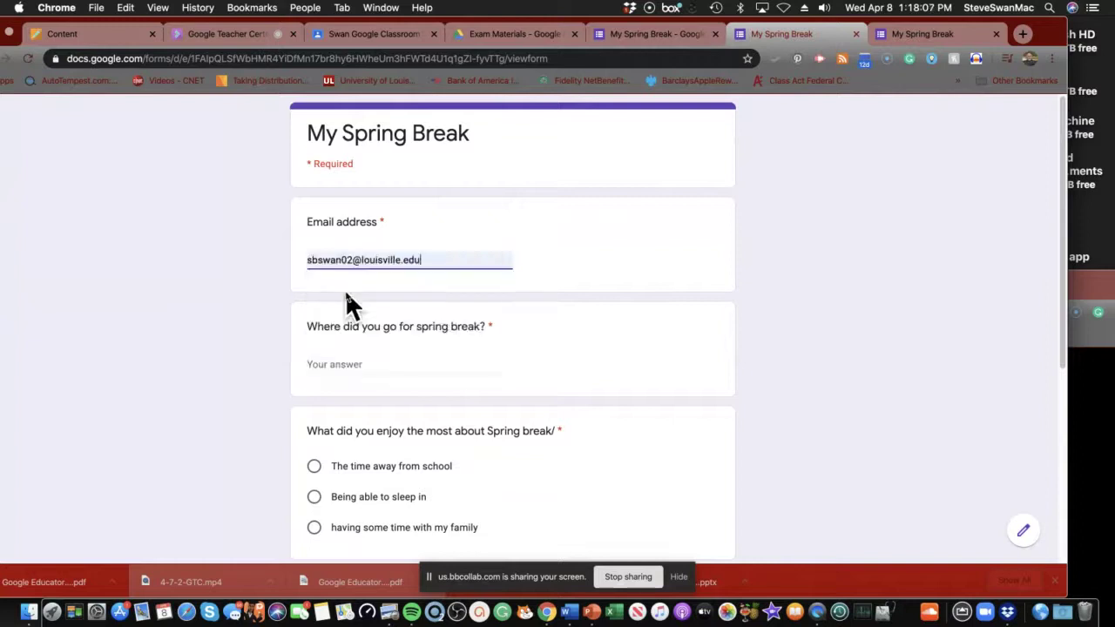
click(359, 364)
text(n)
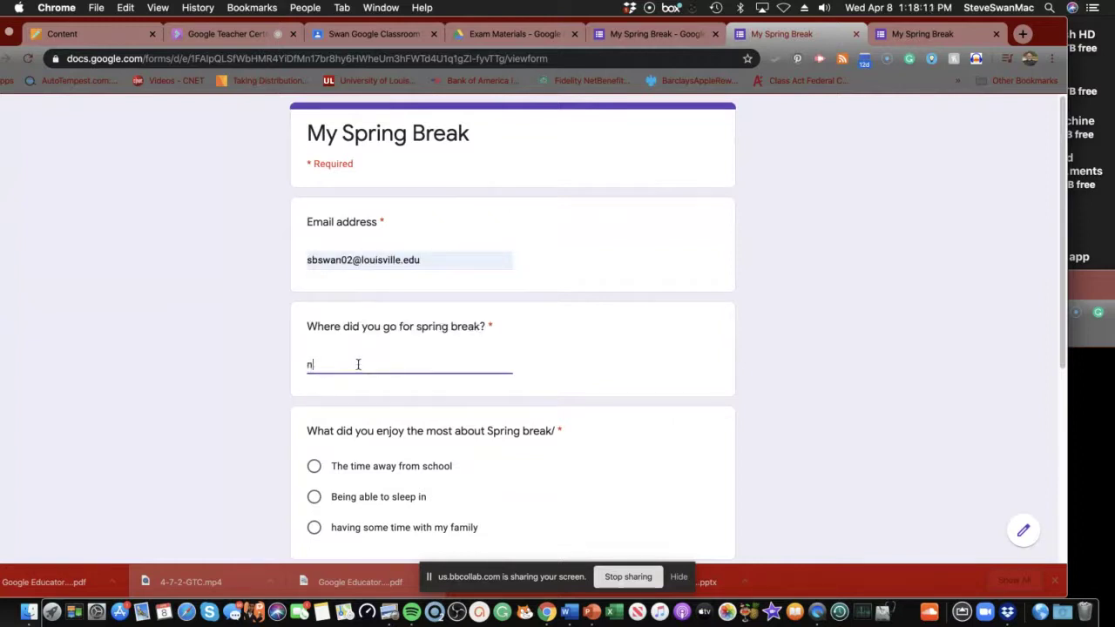
key(BackSpace)
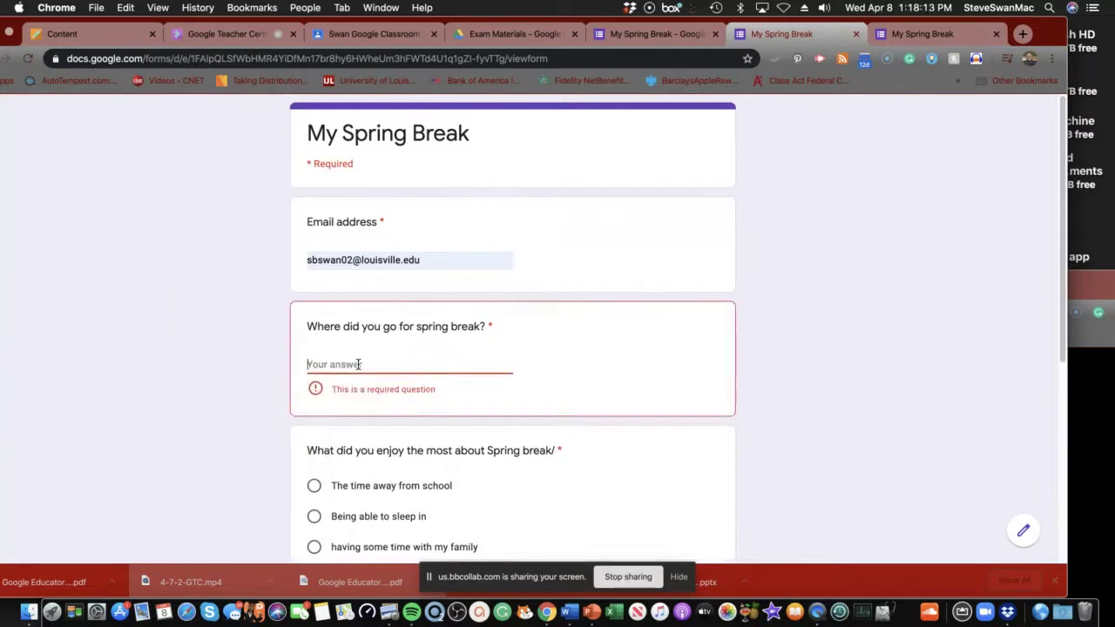
text(home)
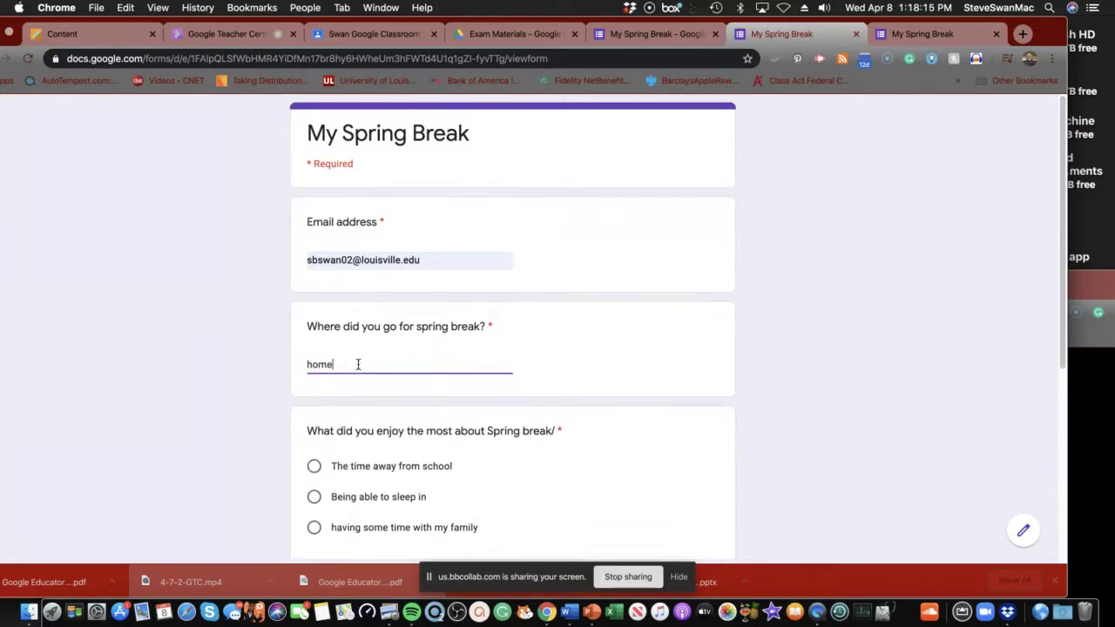
Choose 'having some time with my family', answer 'The warm weather' with the typo corrected, and submit.
scroll(373, 454, down, 3)
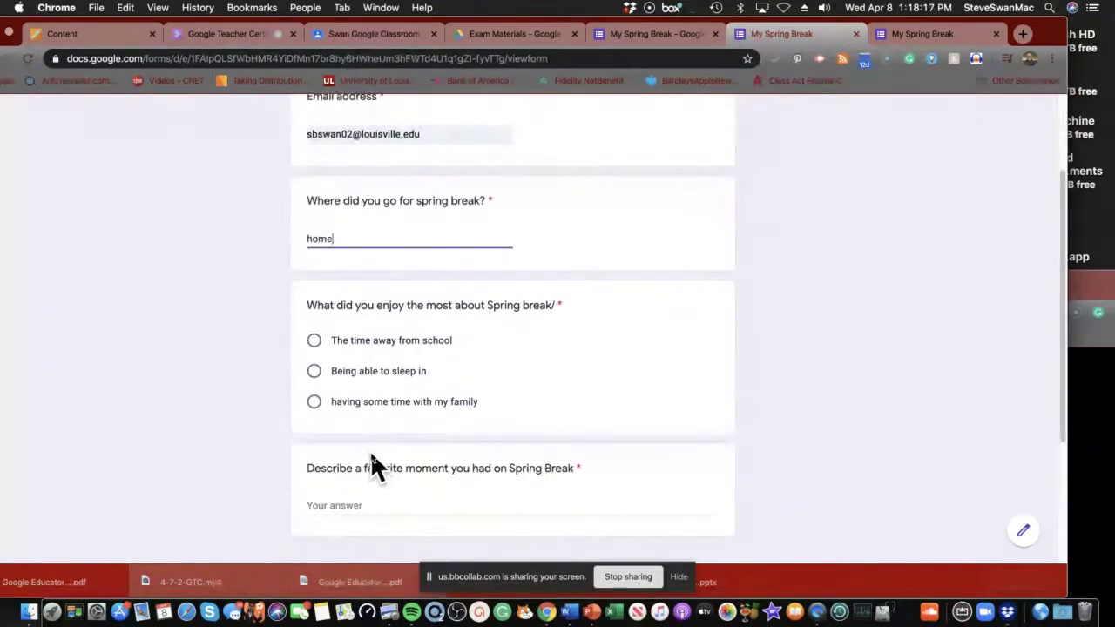
click(314, 401)
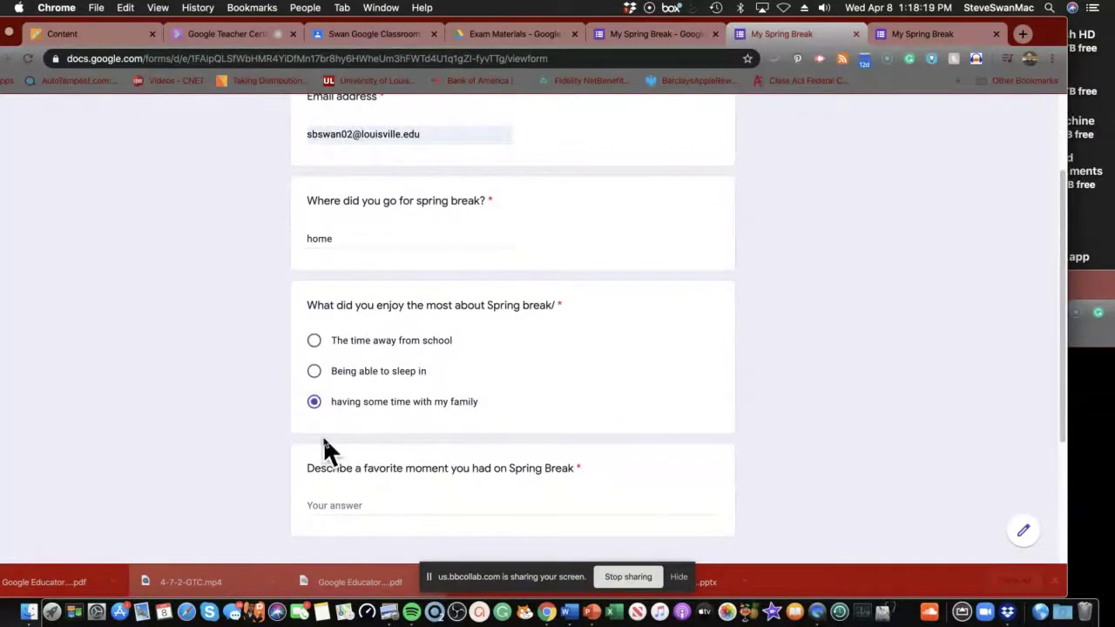
scroll(323, 435, down, 2)
scroll(326, 441, down, 1)
click(328, 388)
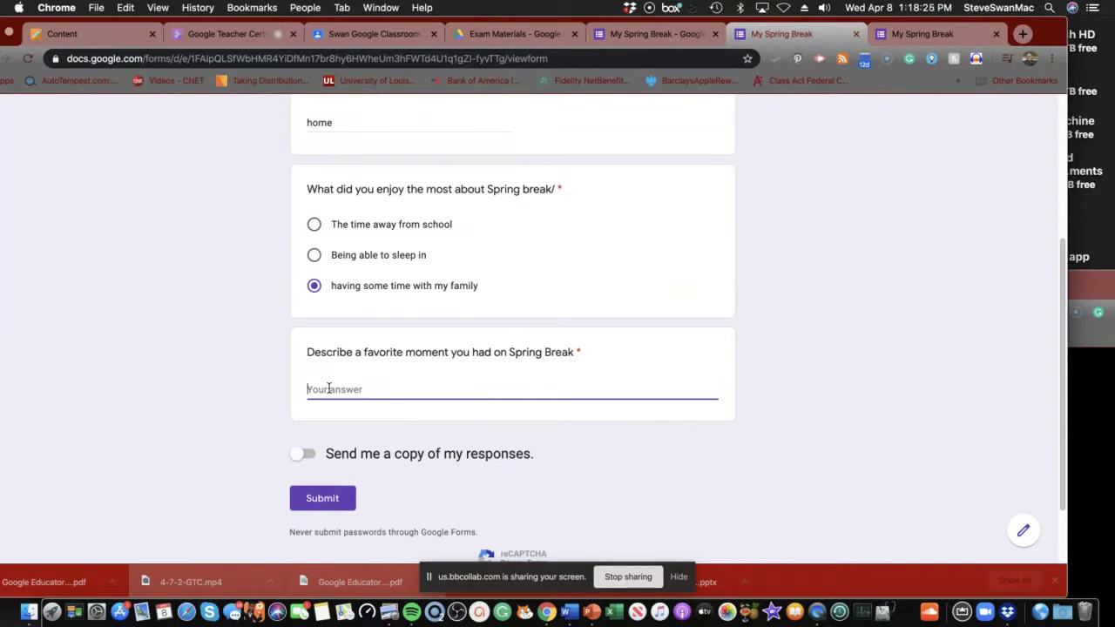
text(The warm weeather)
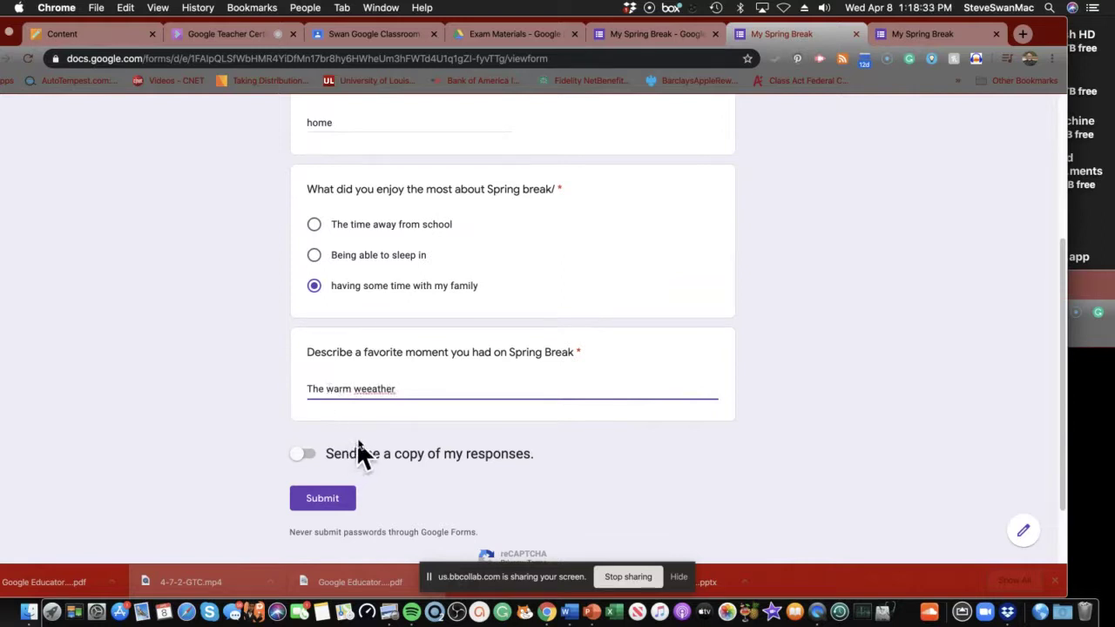
right_click(373, 390)
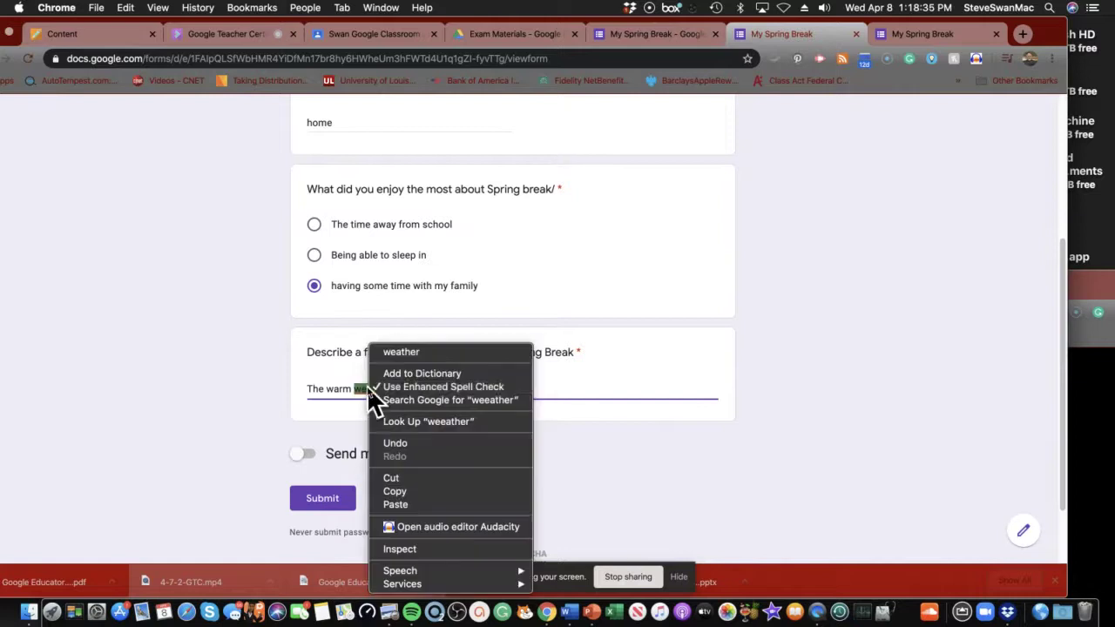
click(394, 353)
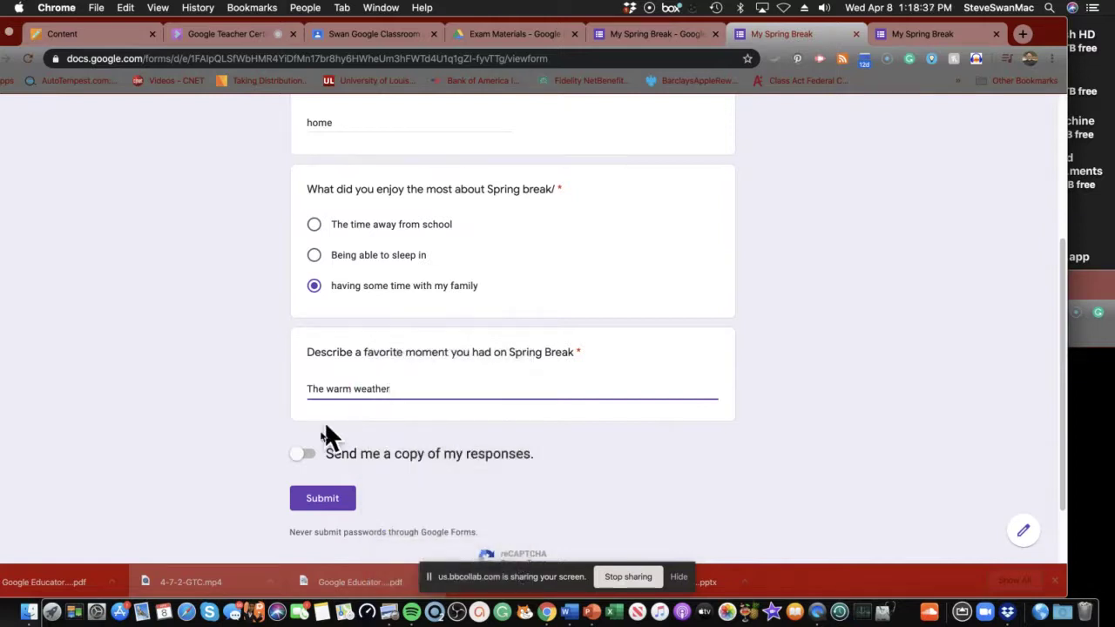
click(319, 500)
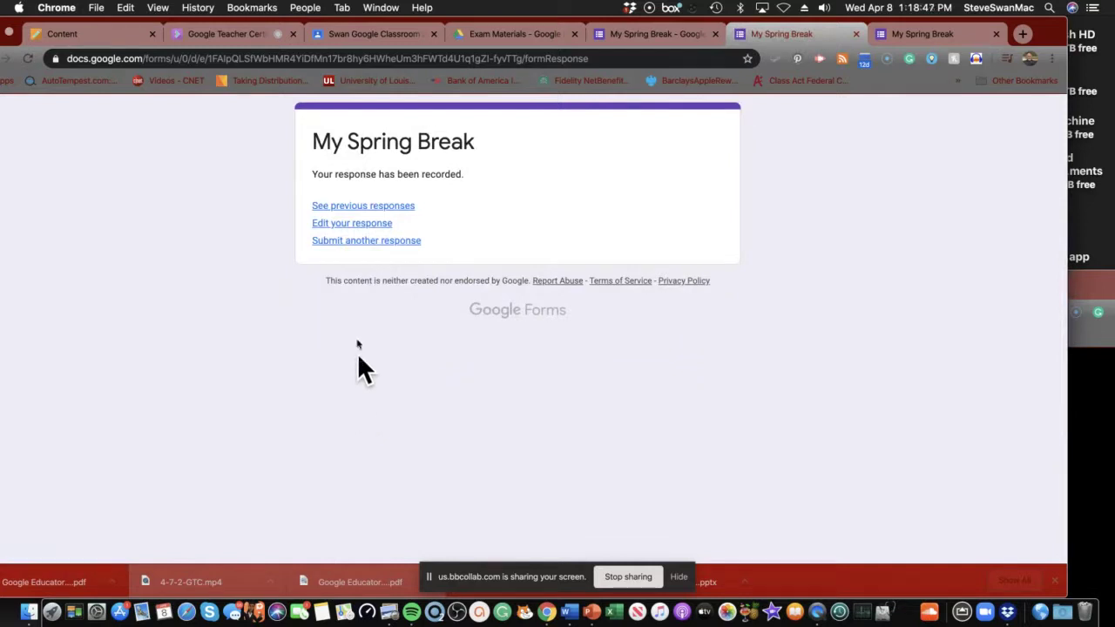
Review the 1-response summary on the Responses tab, then close the duplicate My Spring Break tab.
click(619, 34)
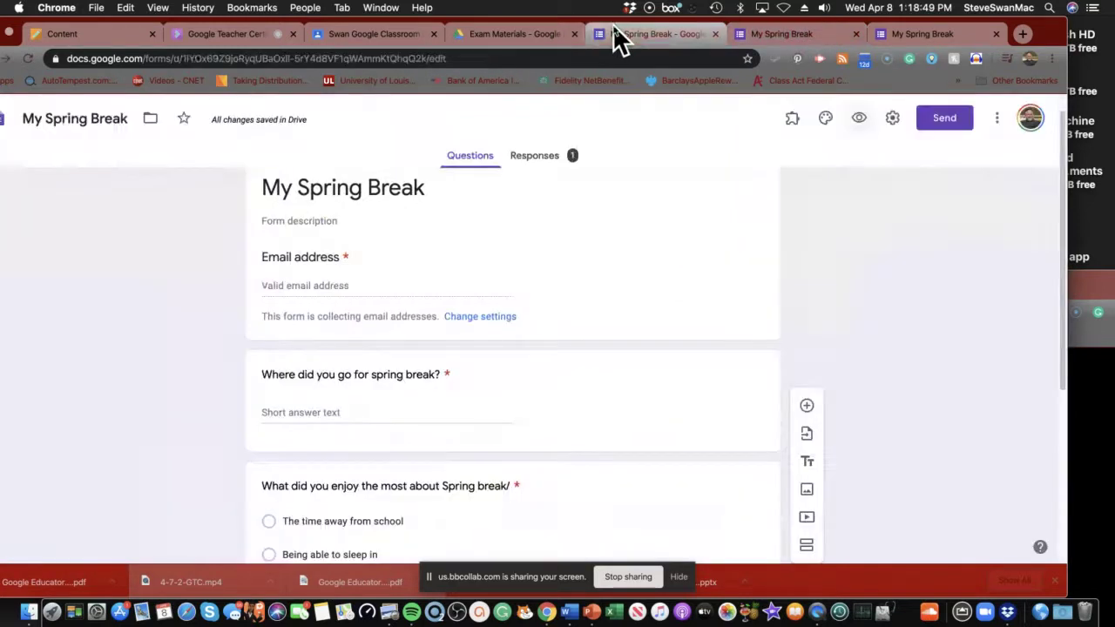
click(528, 164)
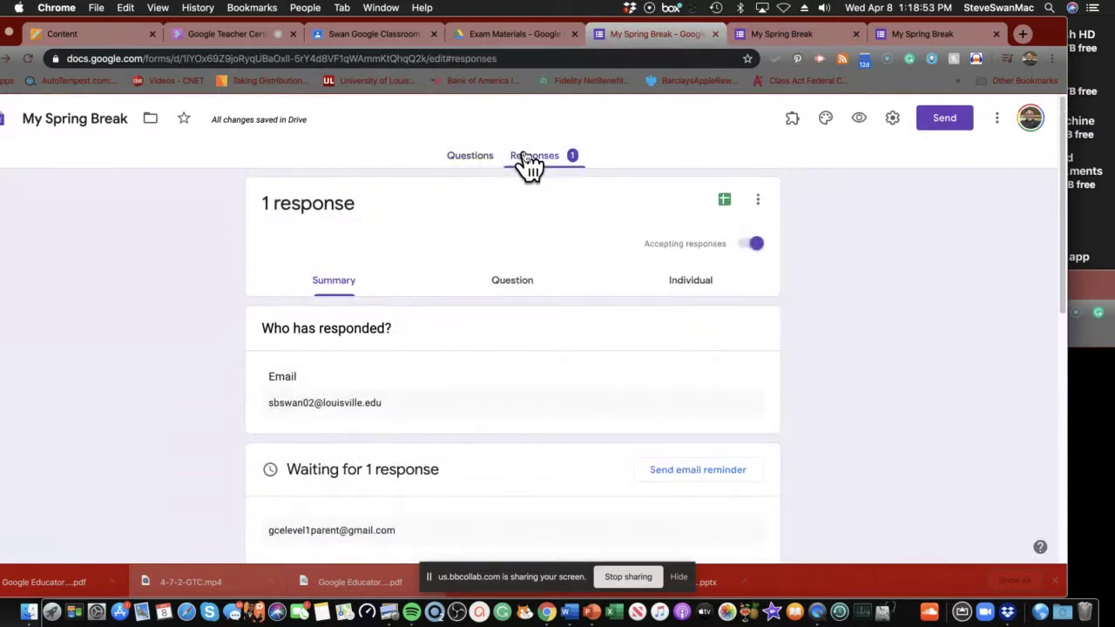
scroll(523, 166, down, 5)
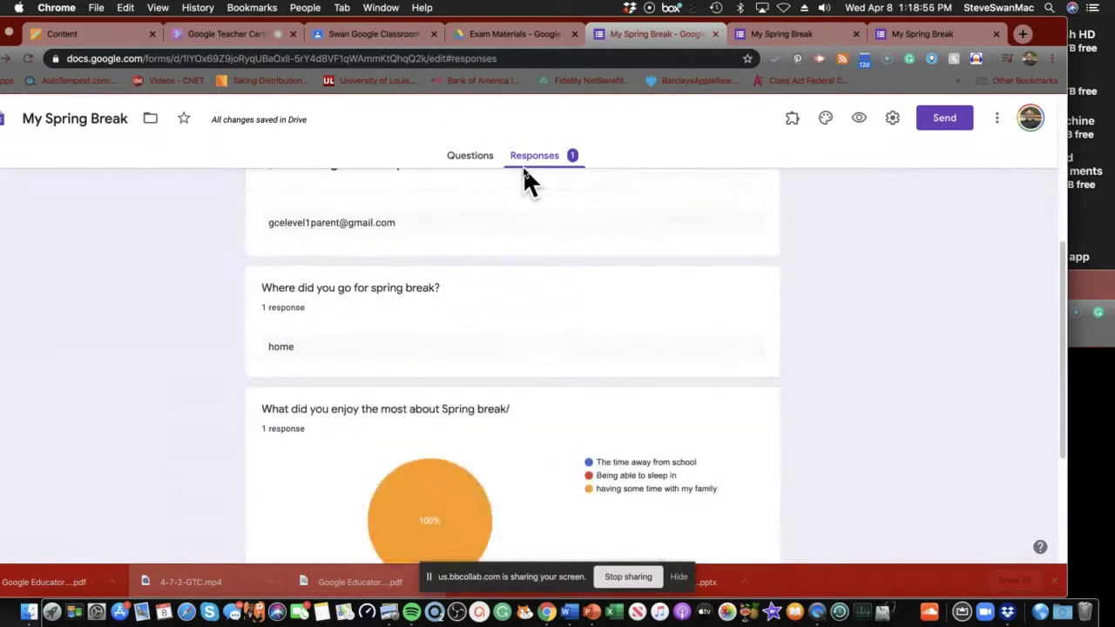
scroll(523, 165, up, 5)
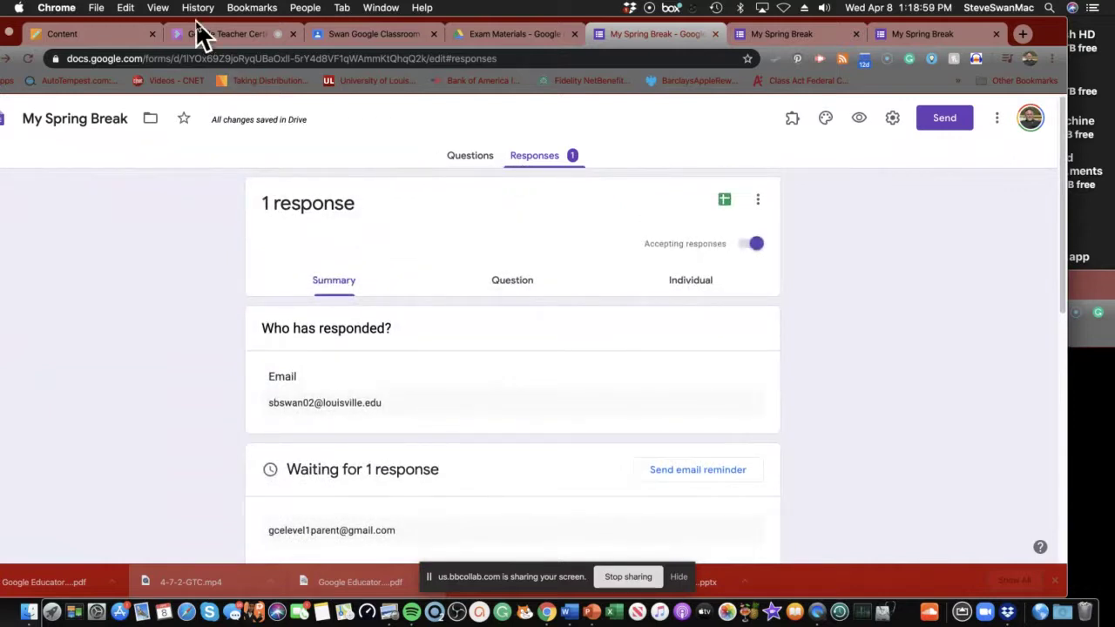
click(856, 34)
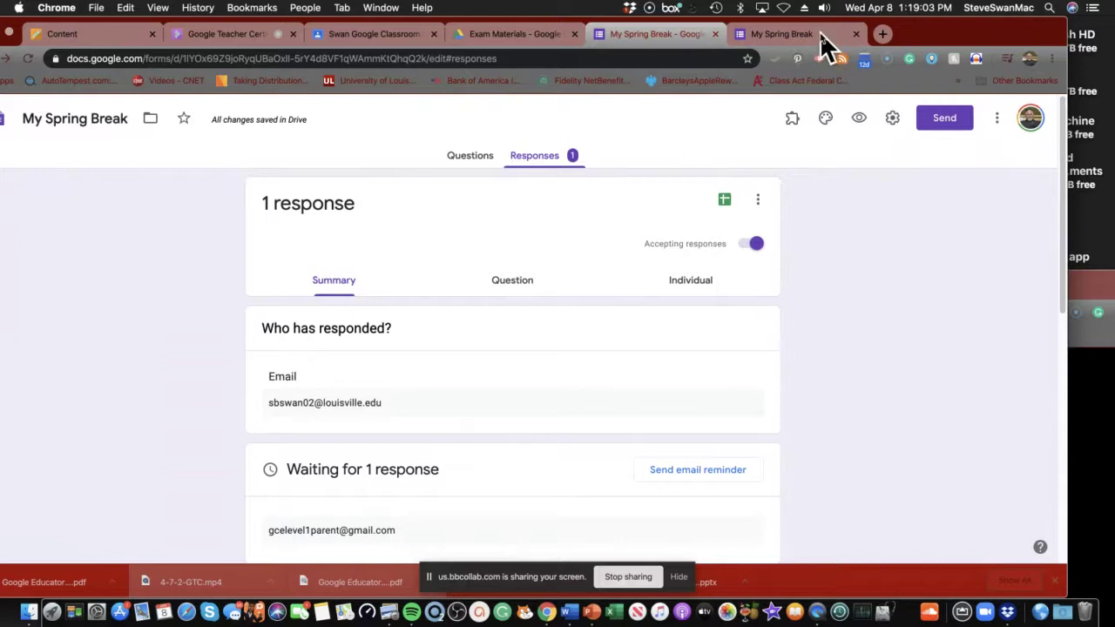
Load drive.google.com in the live form's tab, correcting the mistyped drive.classroom.com.
click(821, 40)
click(601, 63)
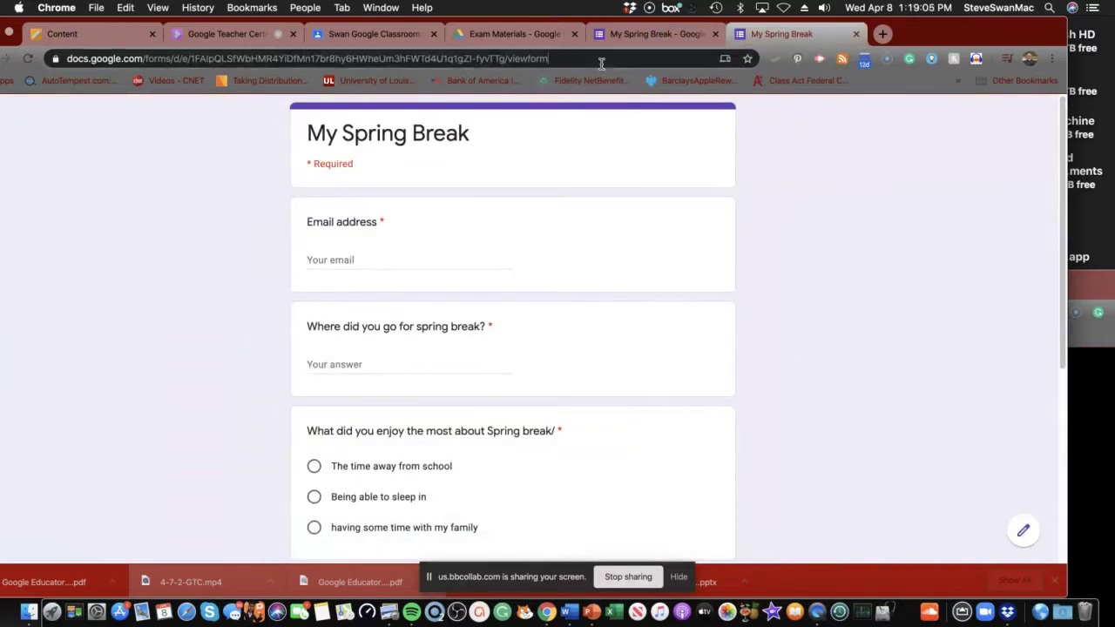
text(dr)
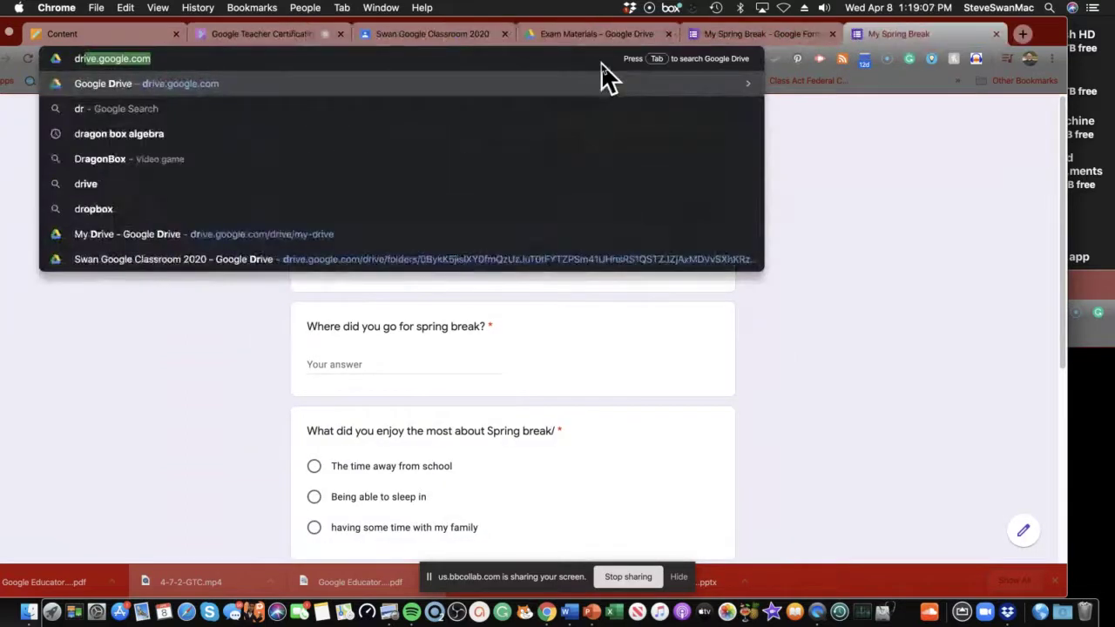
text(ive.)
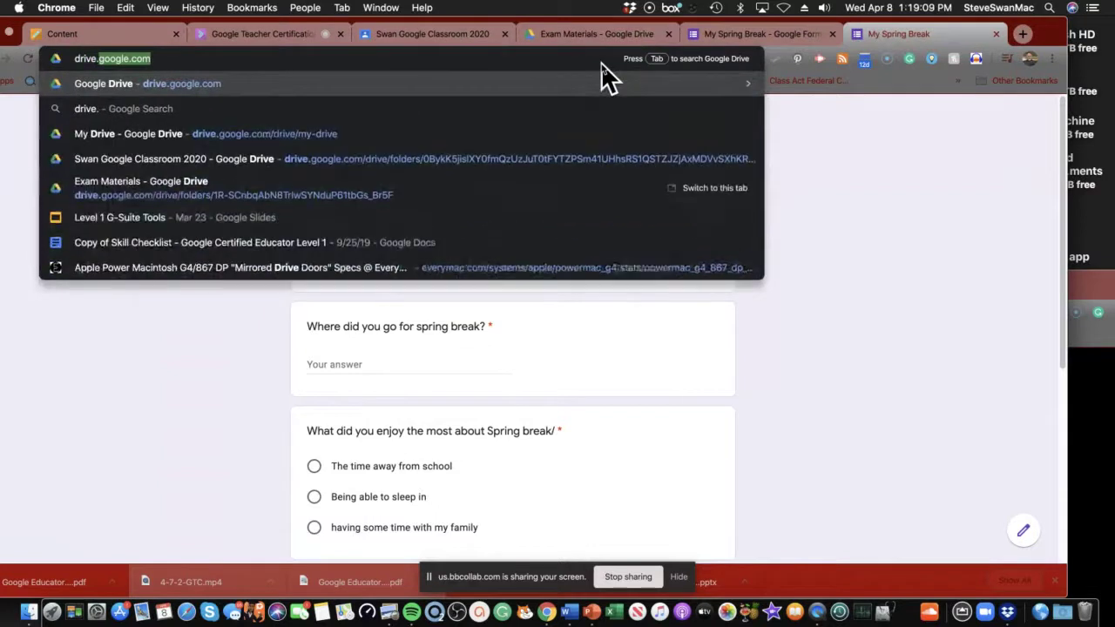
text(class)
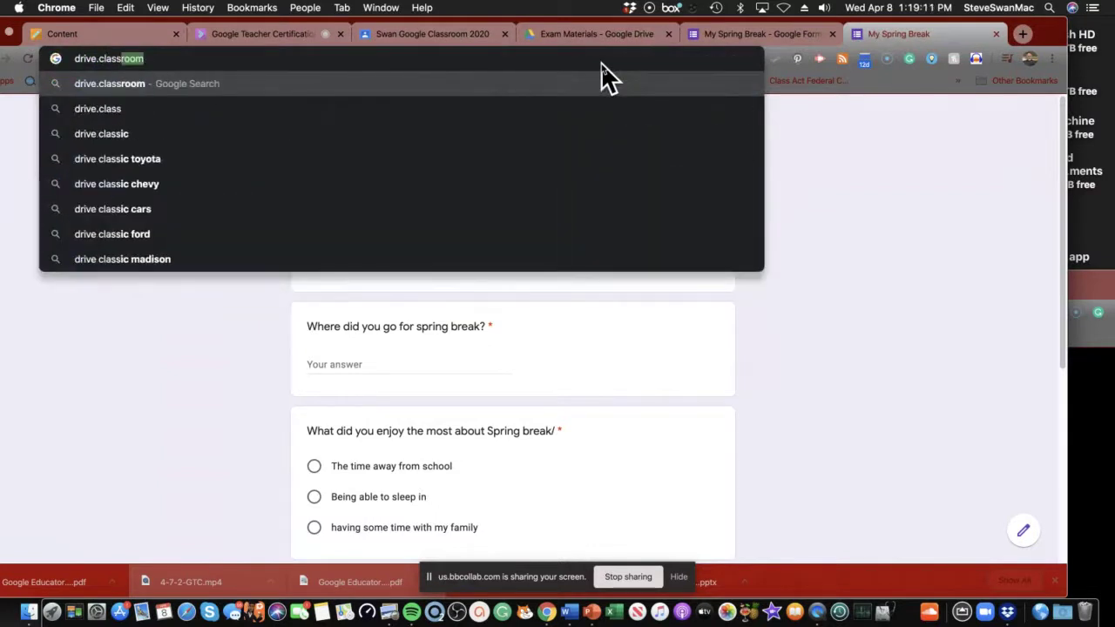
text(room.)
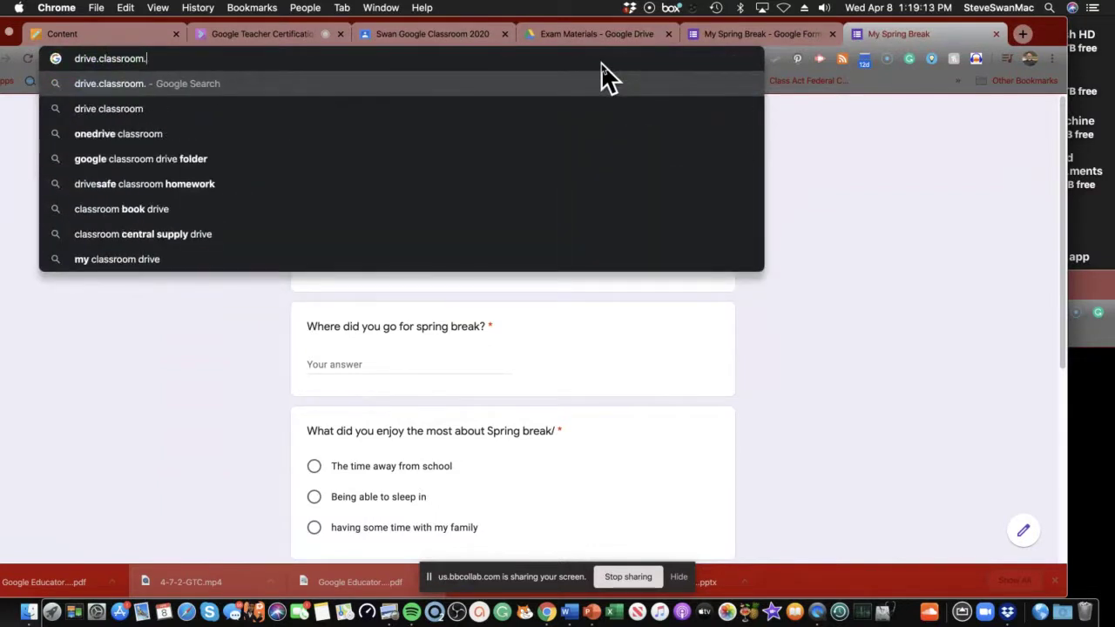
text(com)
key(Return)
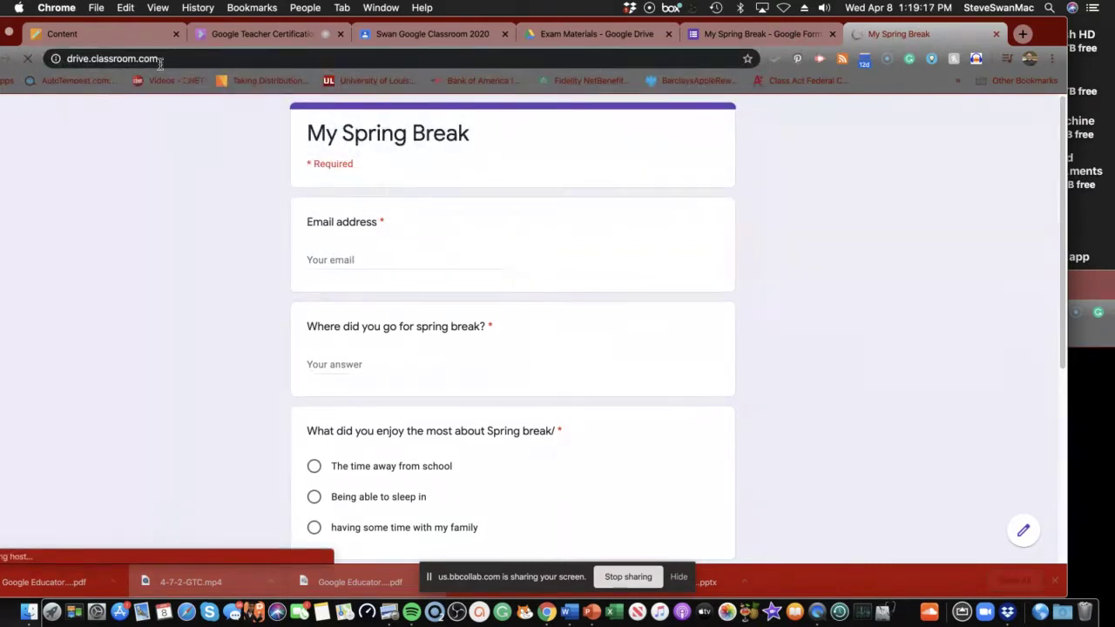
click(189, 59)
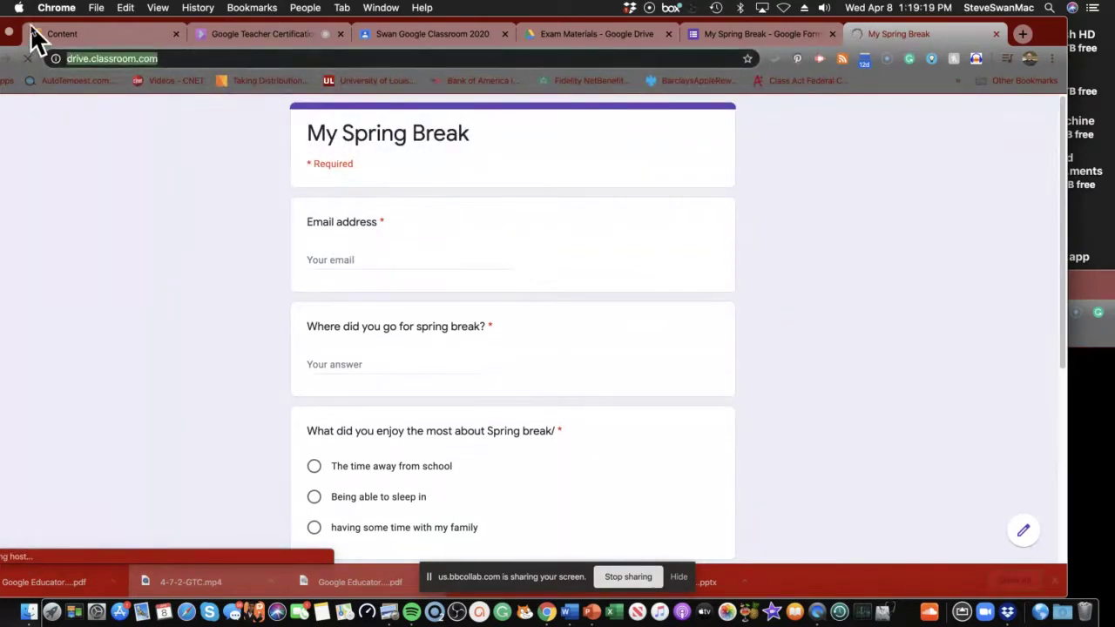
text(drive)
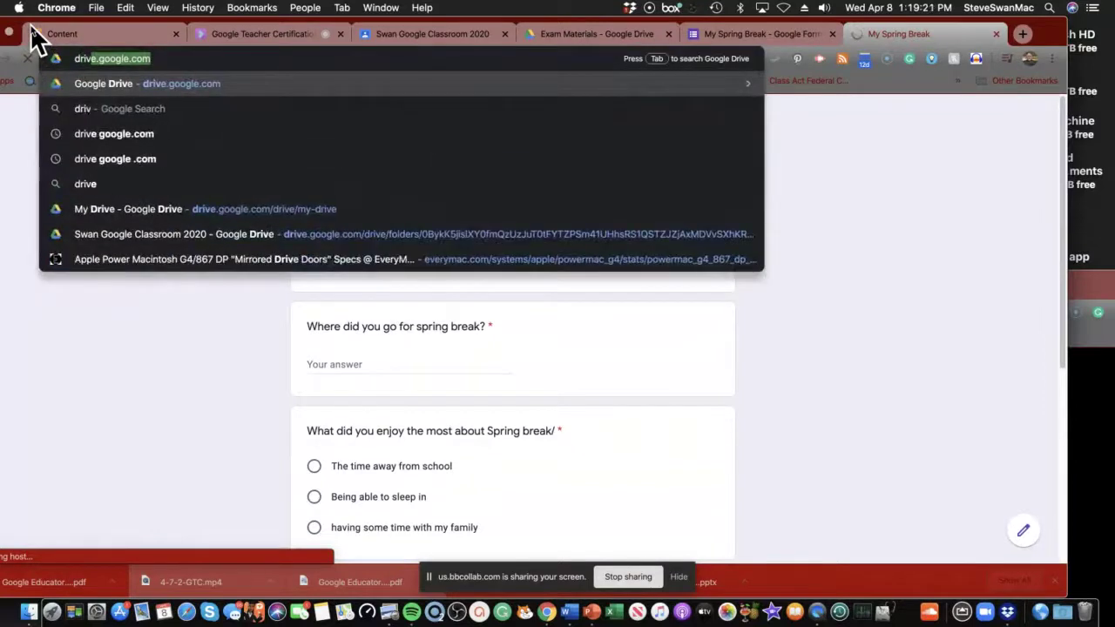
text(.goo)
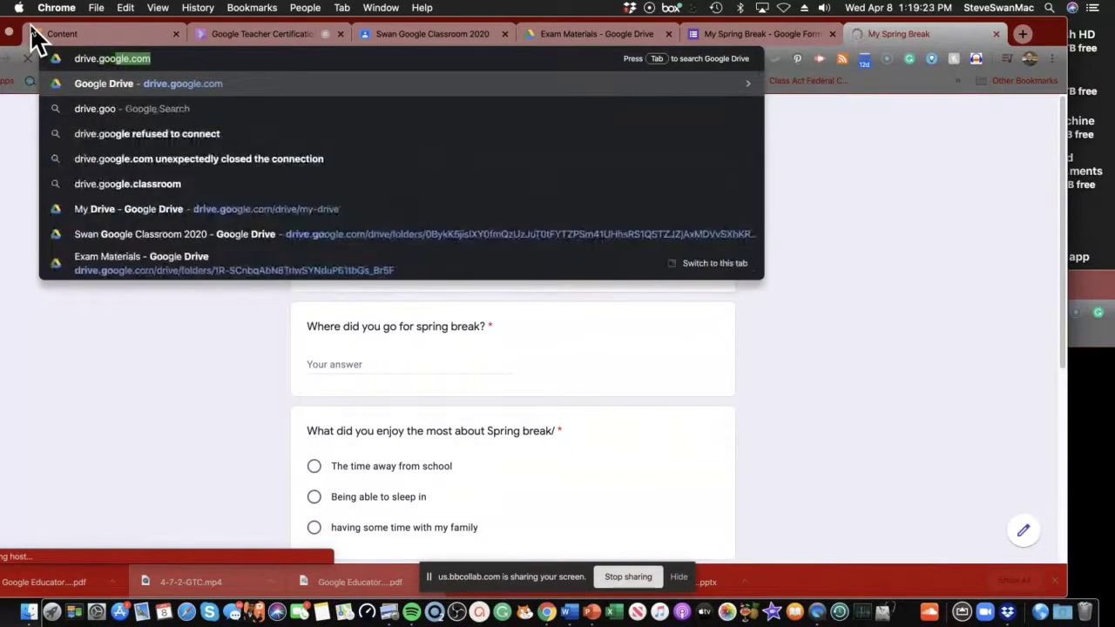
text(gle.)
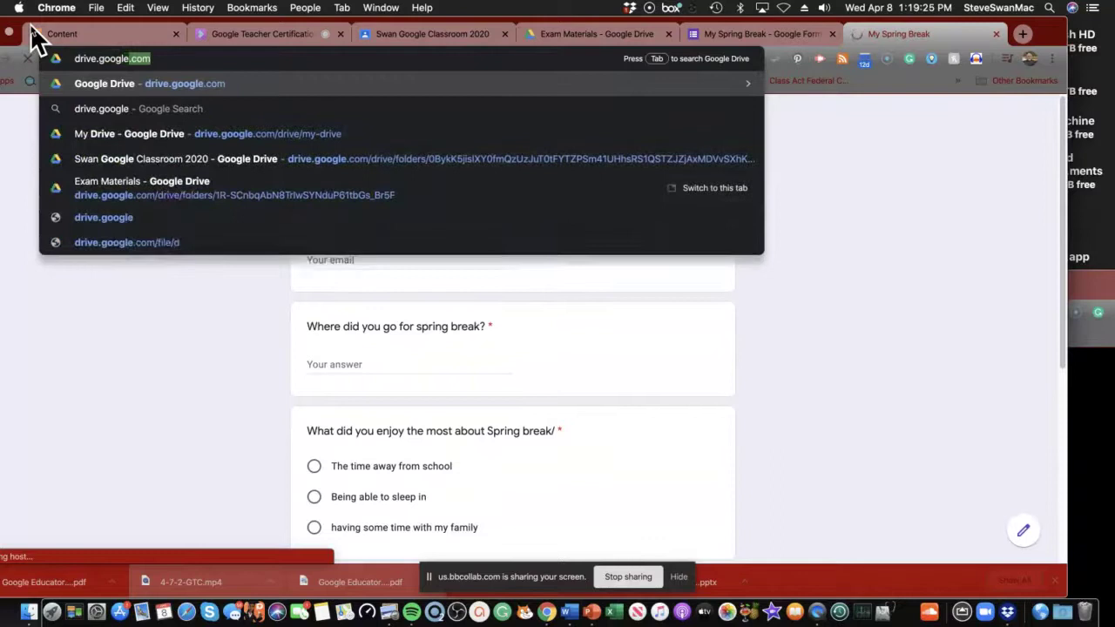
text(com)
key(Return)
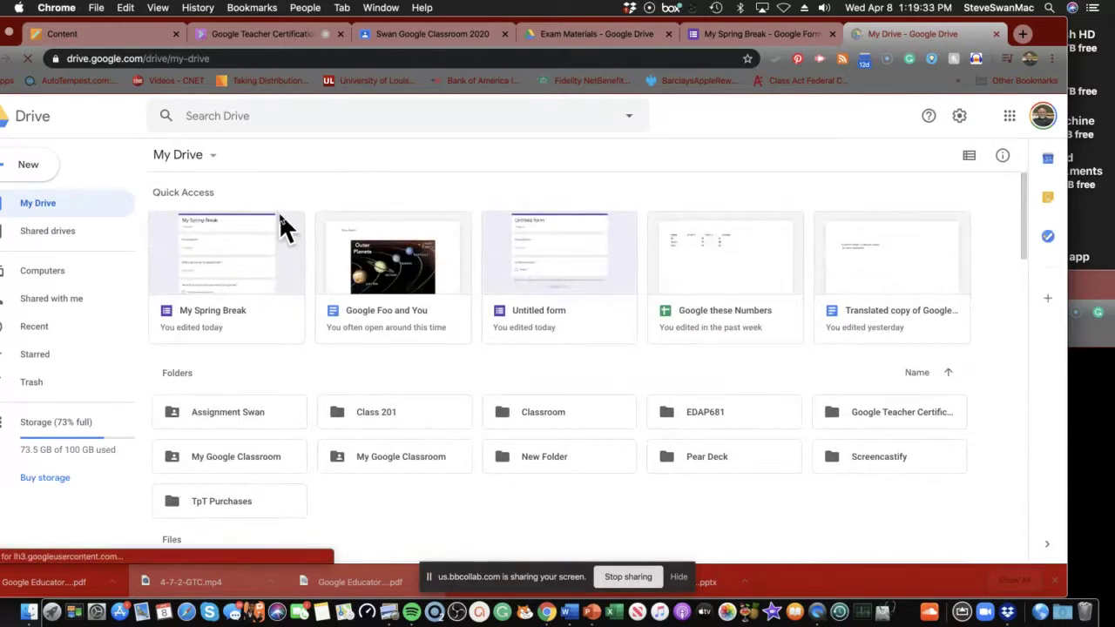
scroll(279, 211, down, 1)
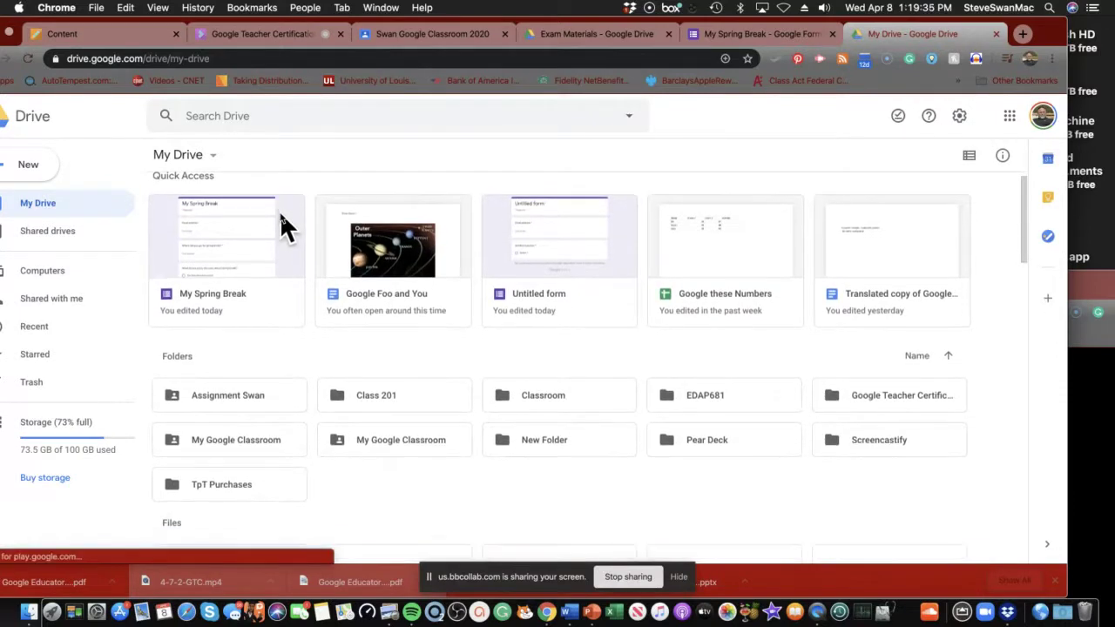
scroll(280, 210, down, 5)
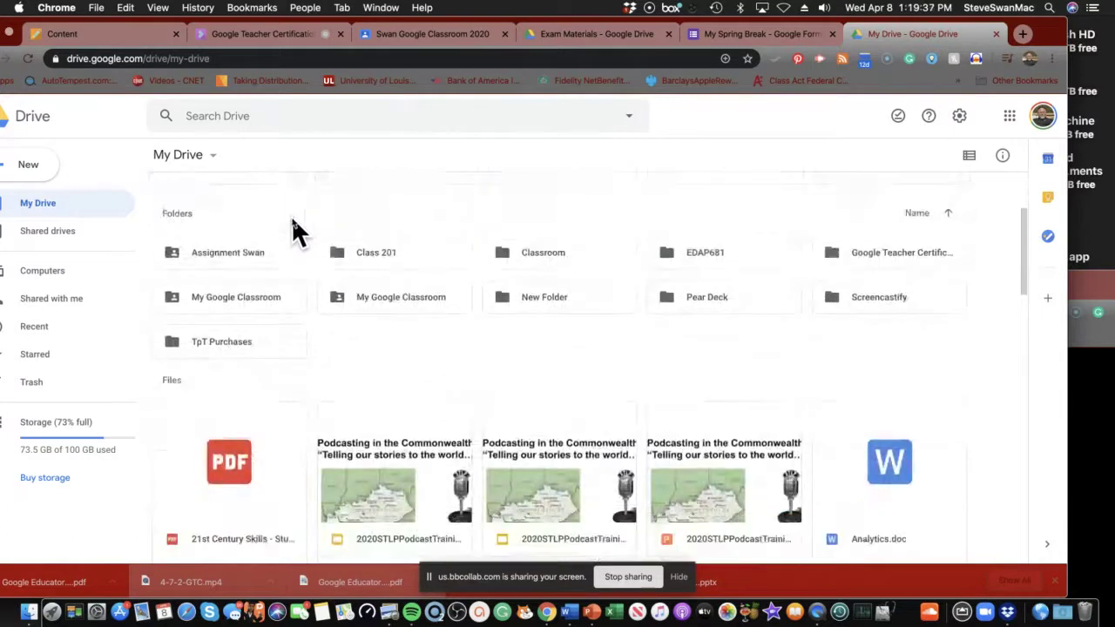
double_click(378, 297)
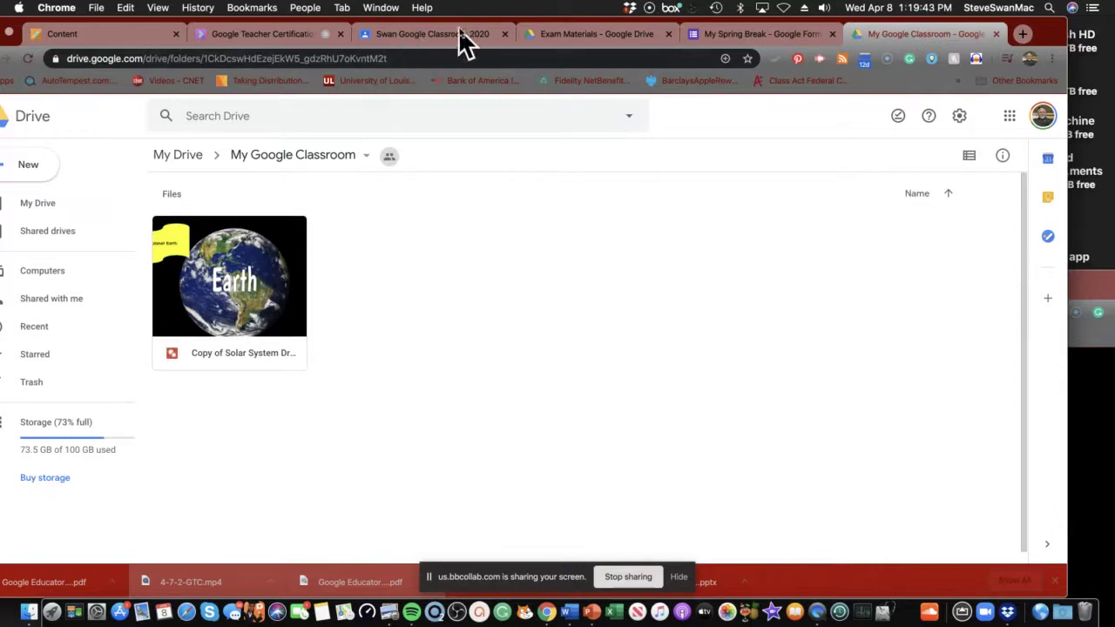
drag(460, 31, 513, 32)
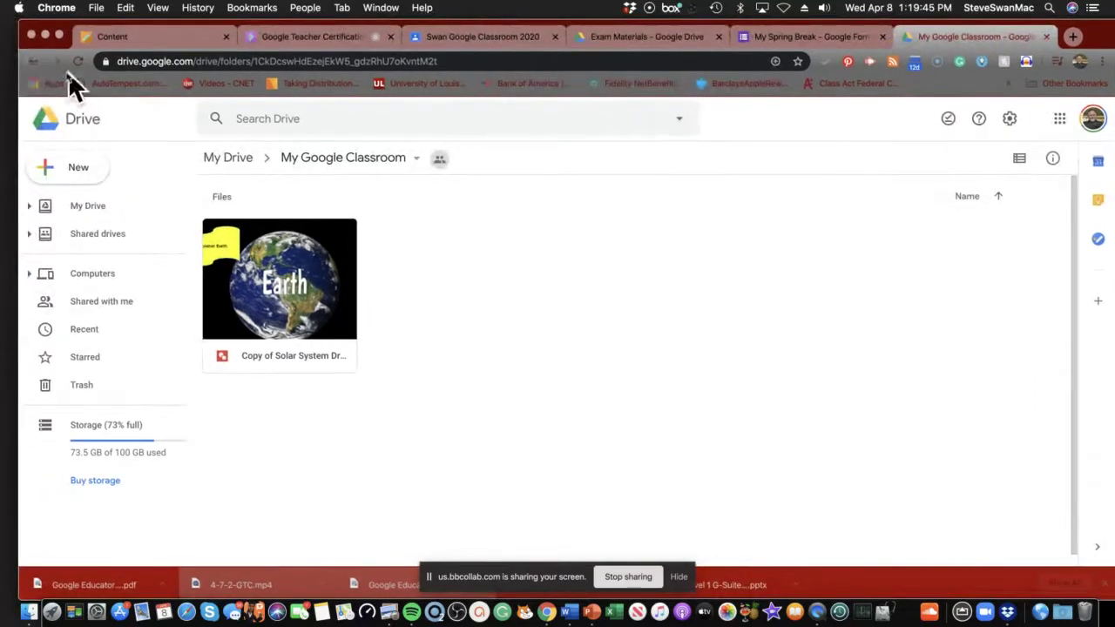
click(32, 62)
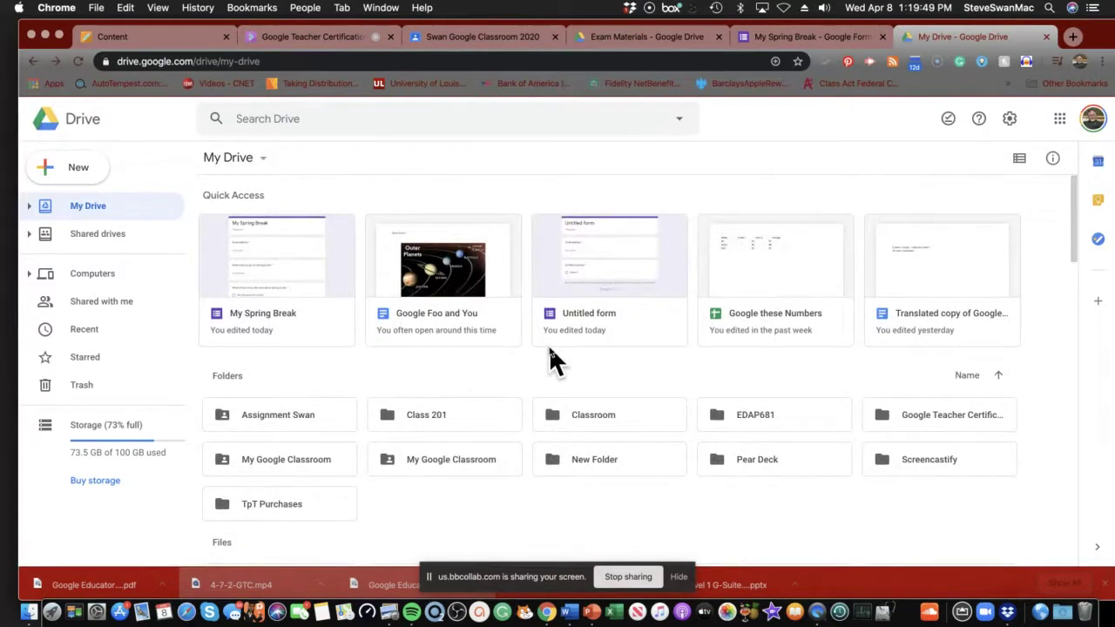
double_click(912, 413)
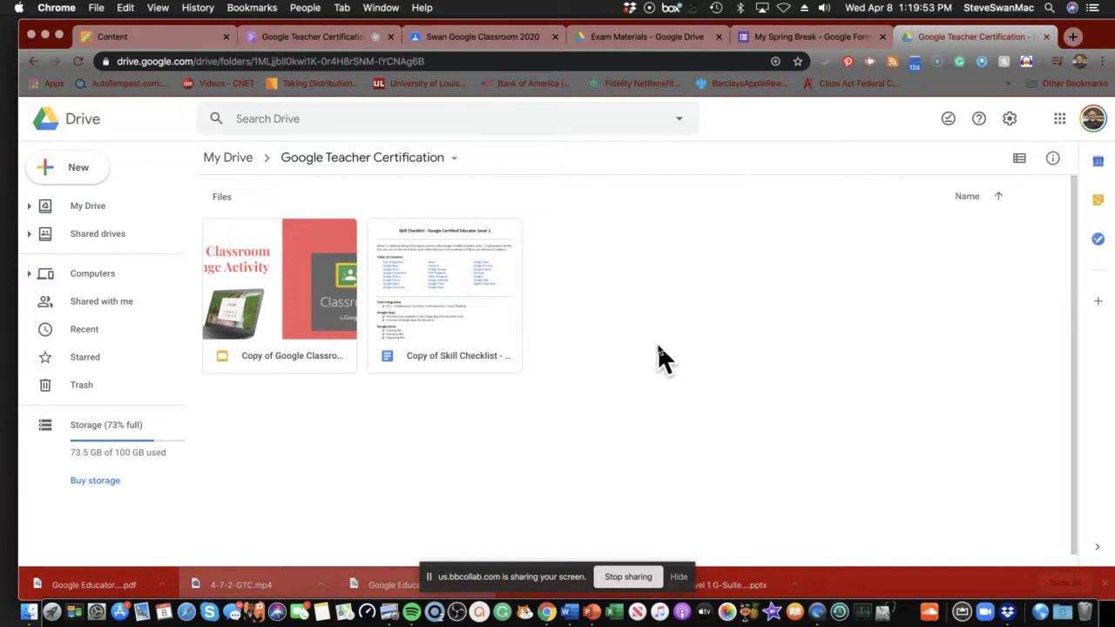
click(33, 61)
scroll(310, 309, down, 2)
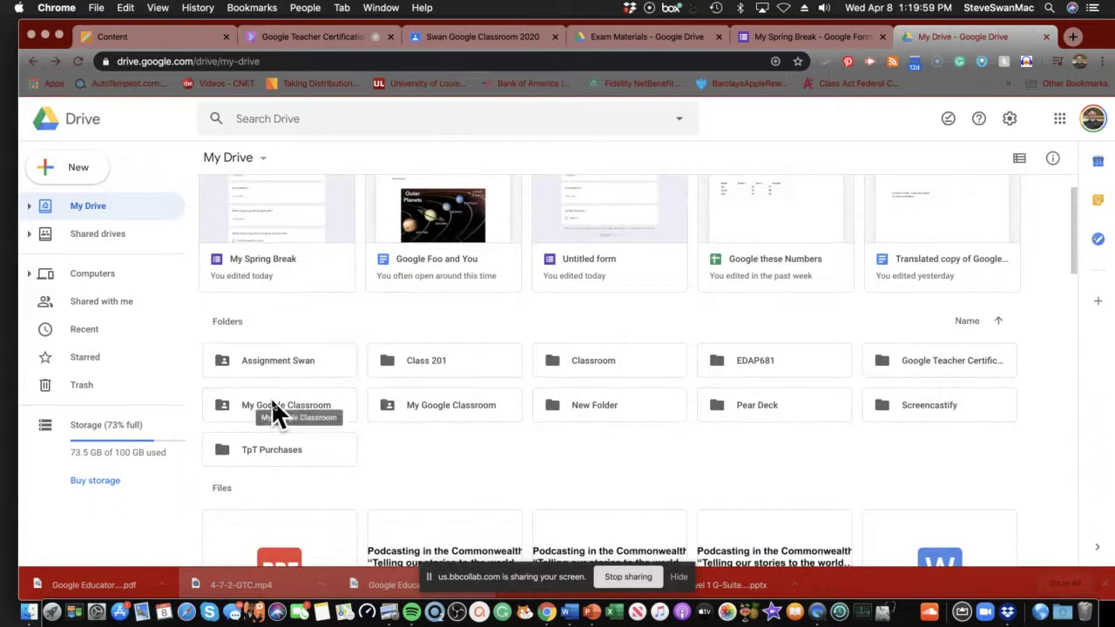
double_click(272, 404)
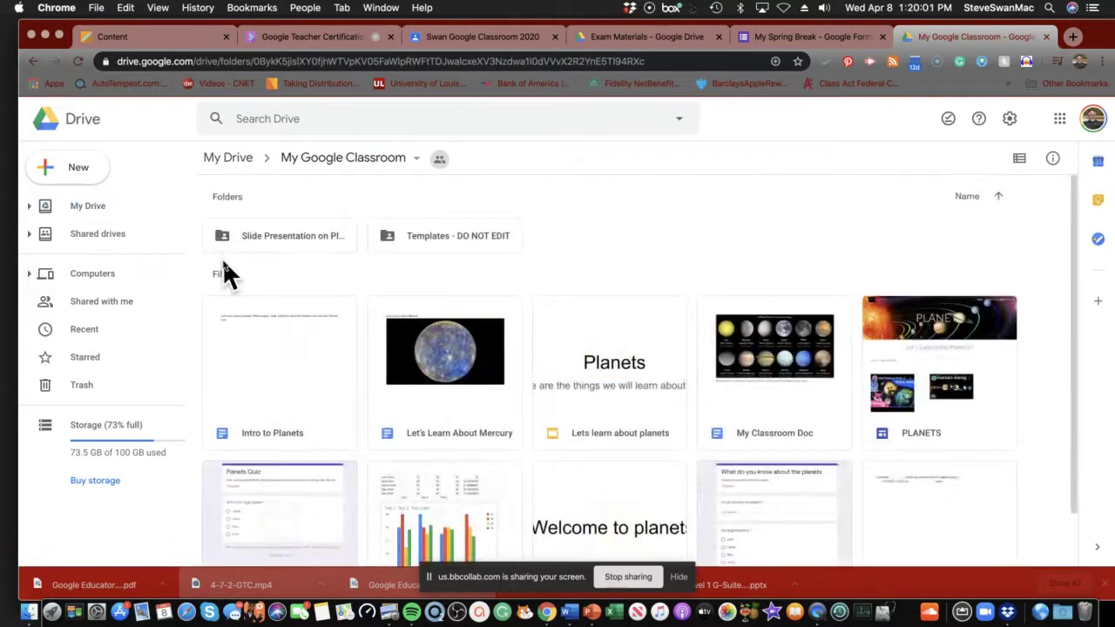
scroll(231, 278, down, 2)
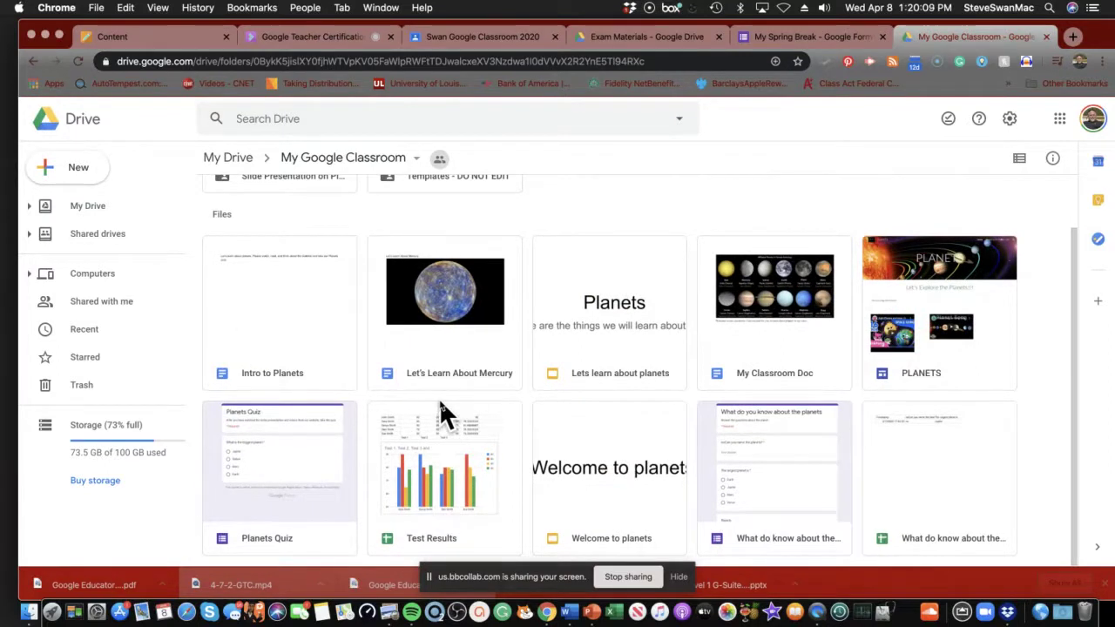
click(32, 60)
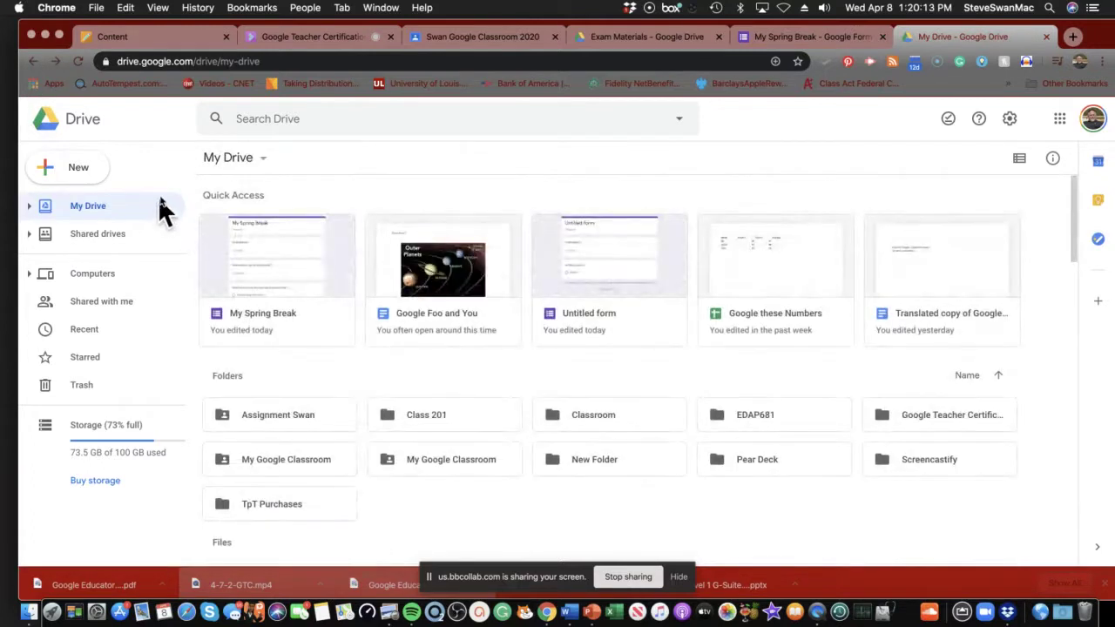
Search Drive for 'form' and scroll through the resulting forms and documents.
click(260, 117)
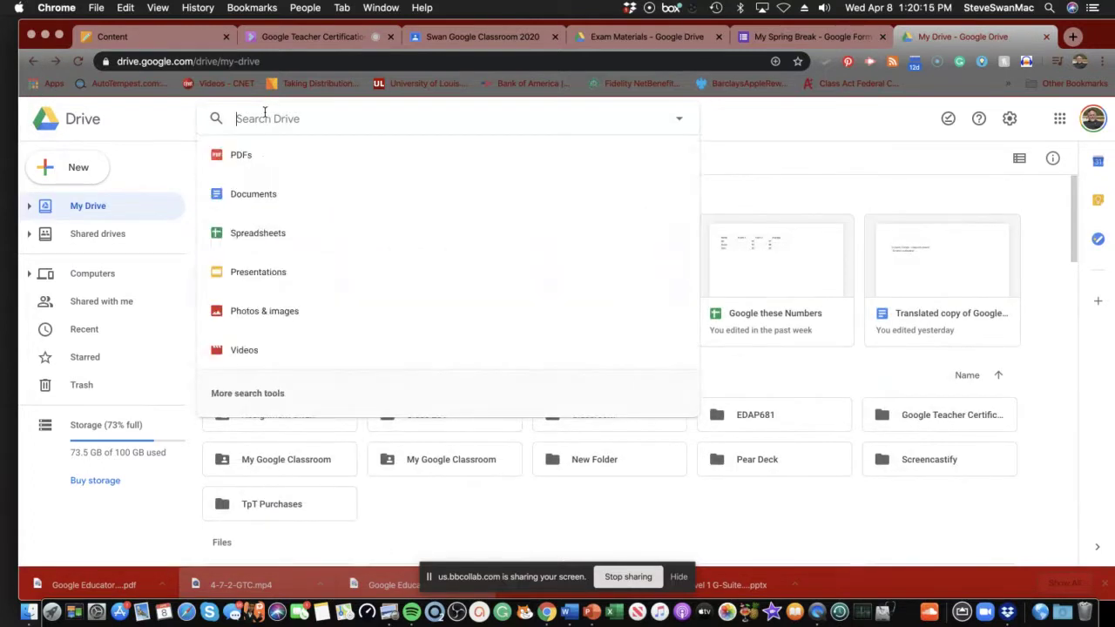
text(form)
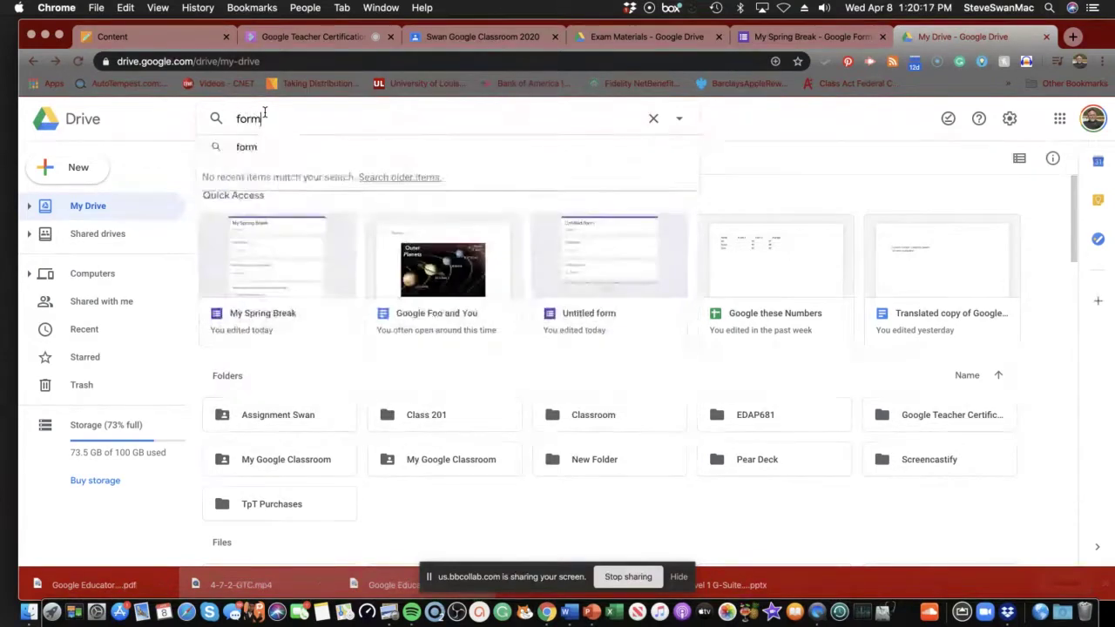
key(Return)
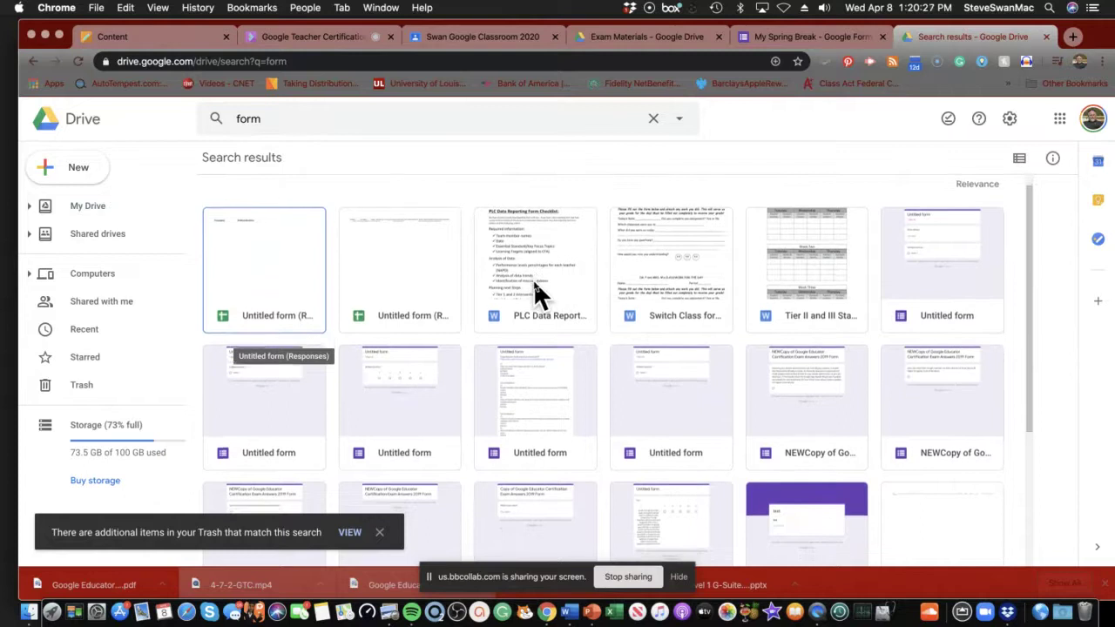
scroll(534, 285, down, 1)
scroll(534, 279, down, 3)
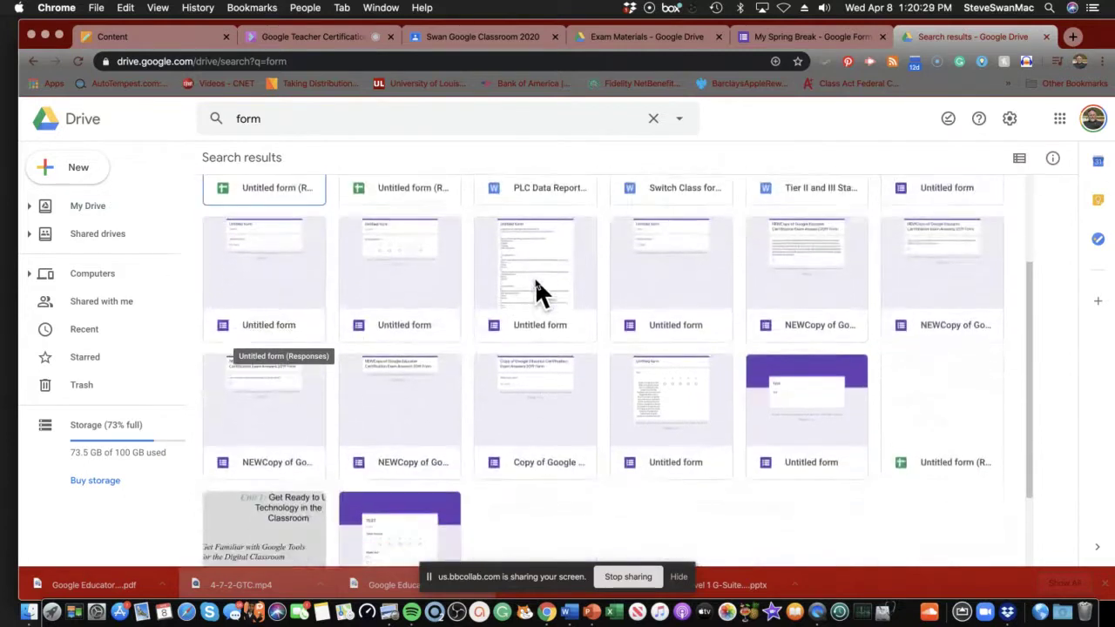
scroll(536, 284, down, 2)
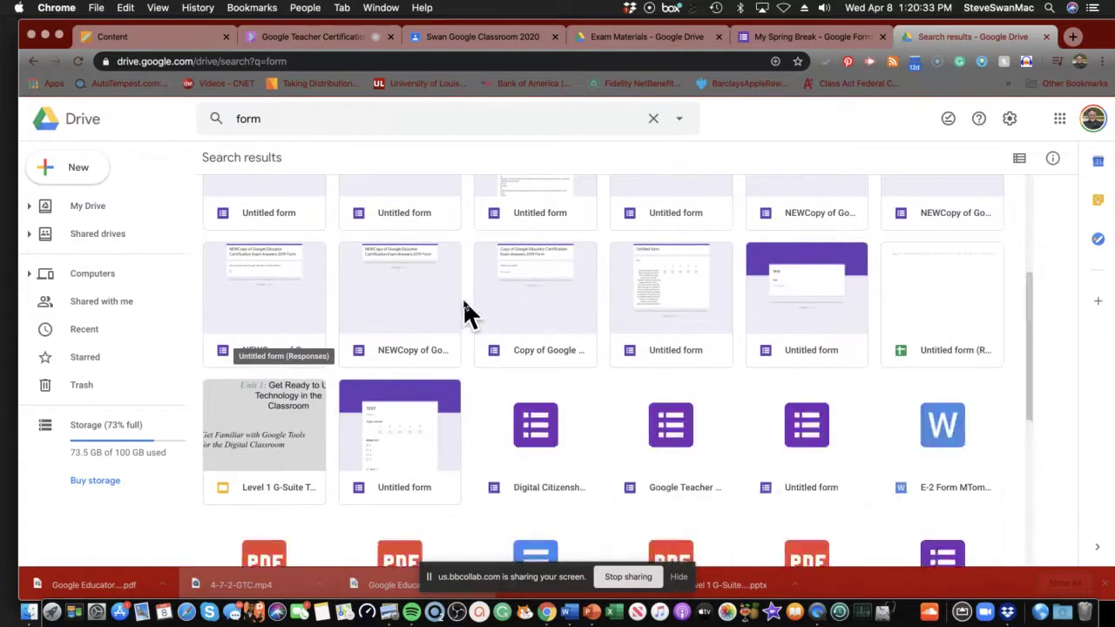
scroll(455, 305, down, 1)
scroll(454, 301, down, 2)
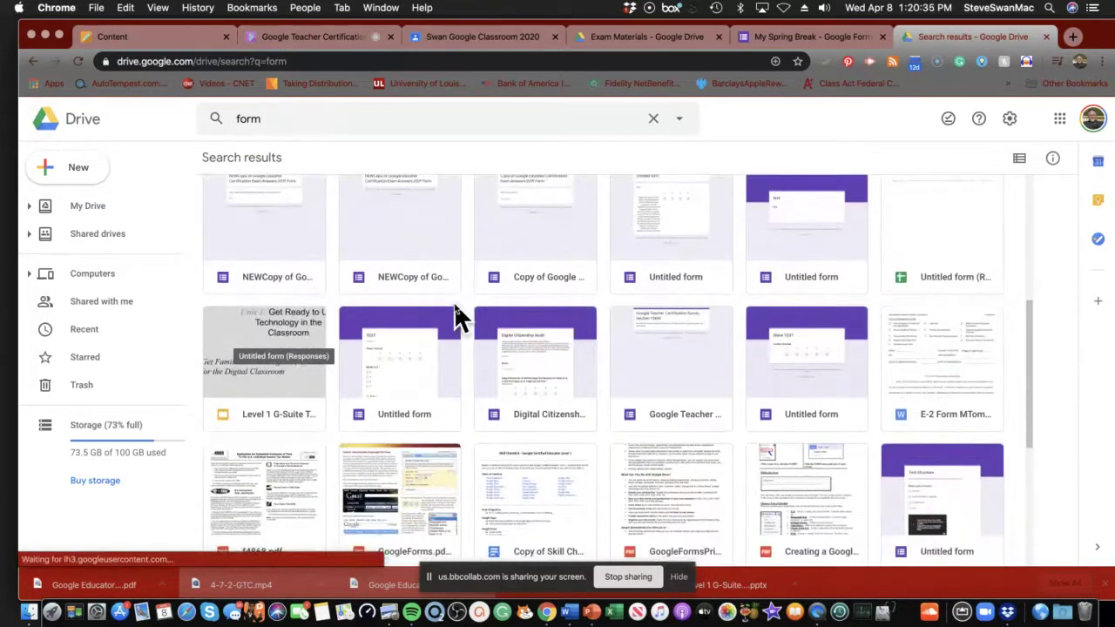
Open a copied exam form from the results, view its responses, then close it and the search tab.
double_click(256, 272)
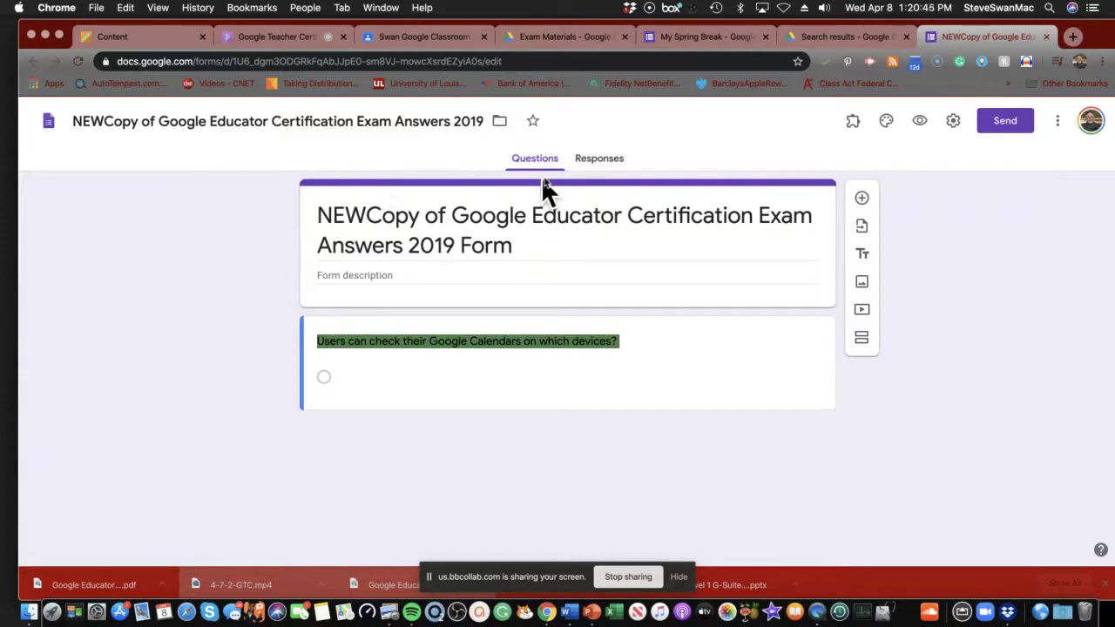
click(586, 163)
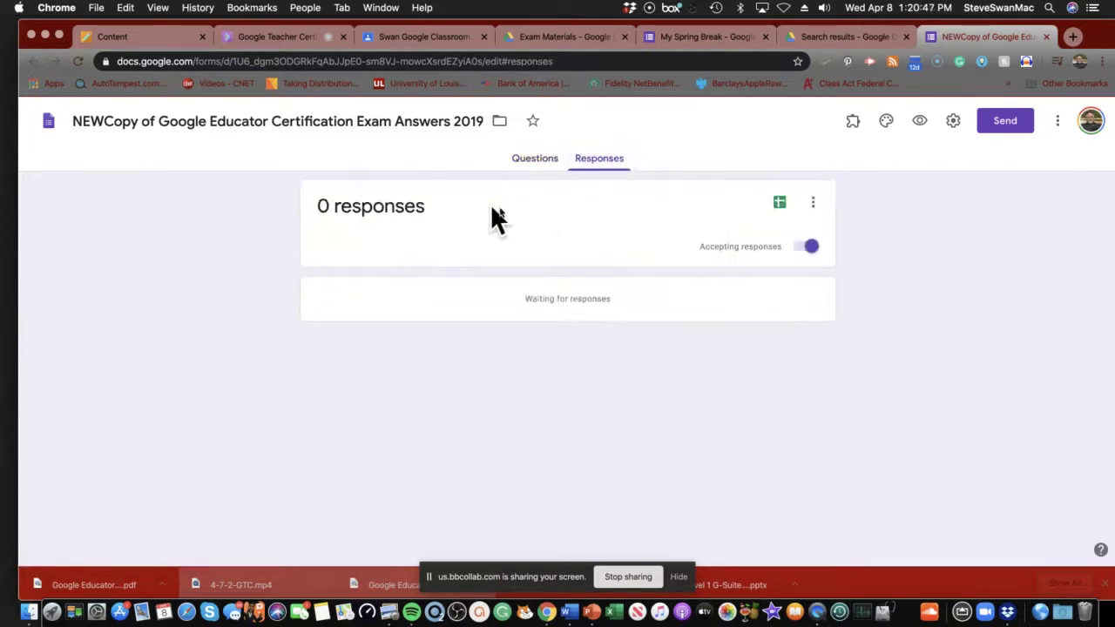
click(1046, 36)
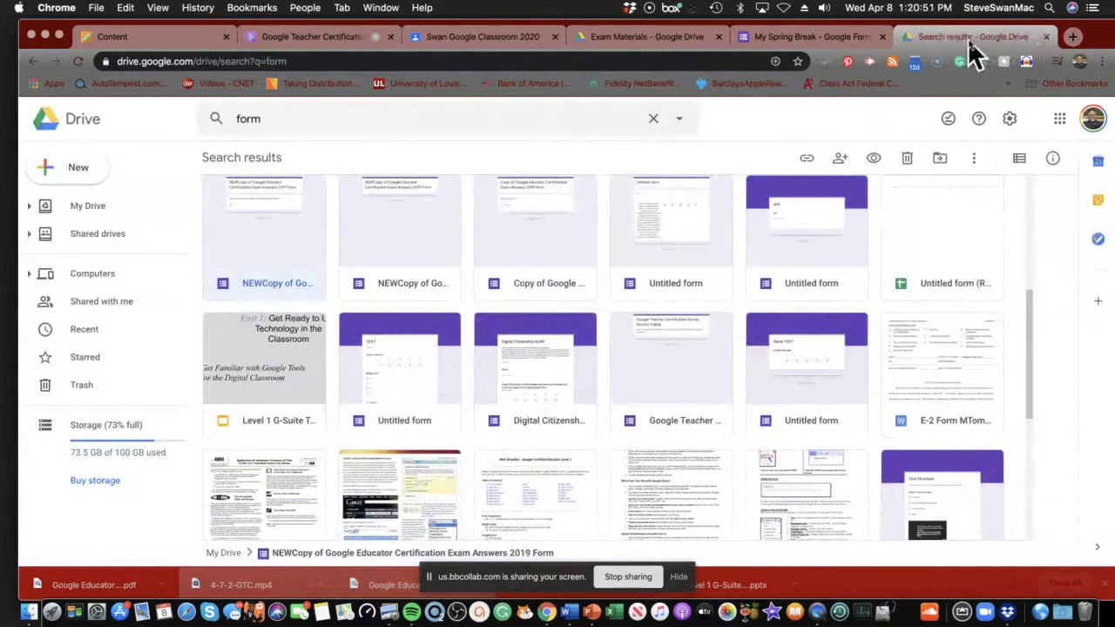
click(1046, 37)
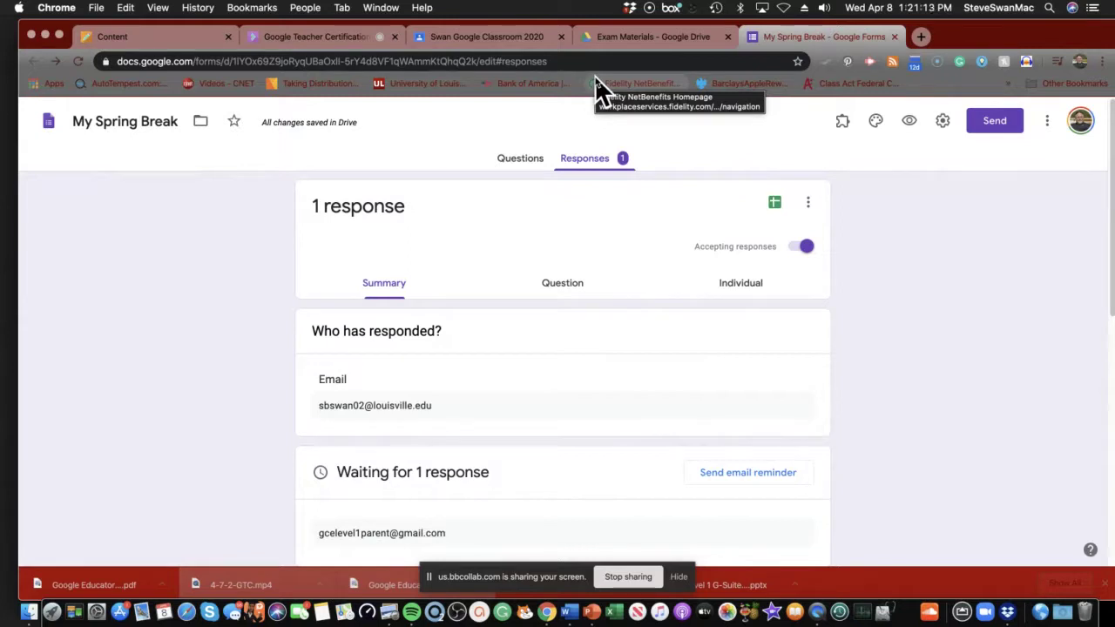
From the Responses tab, create the new linked spreadsheet My Spring Break (Responses).
click(504, 166)
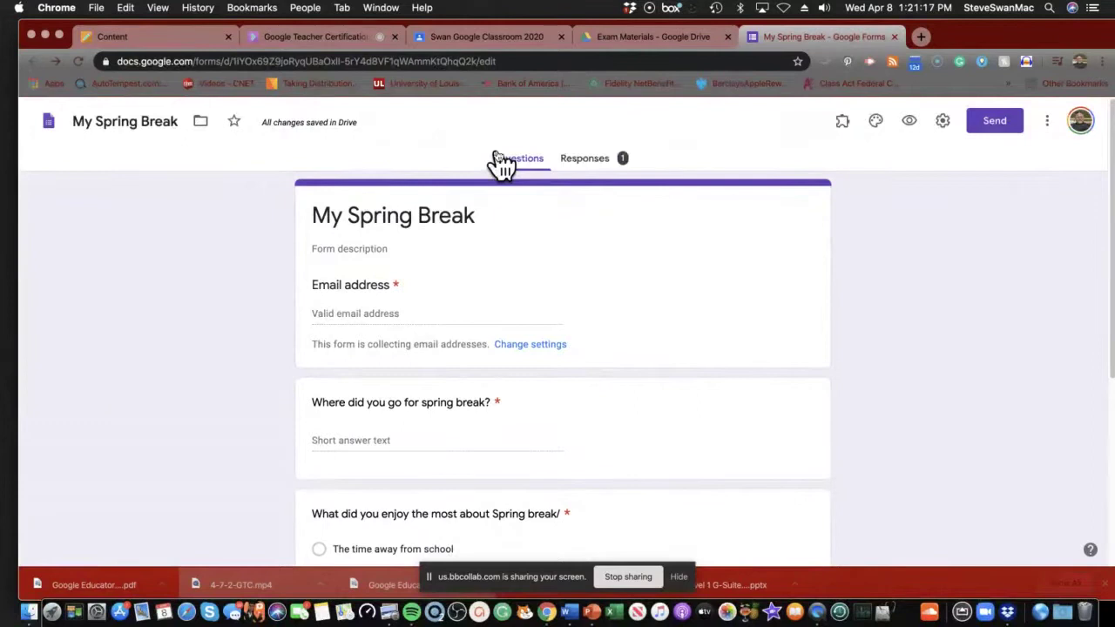
click(582, 166)
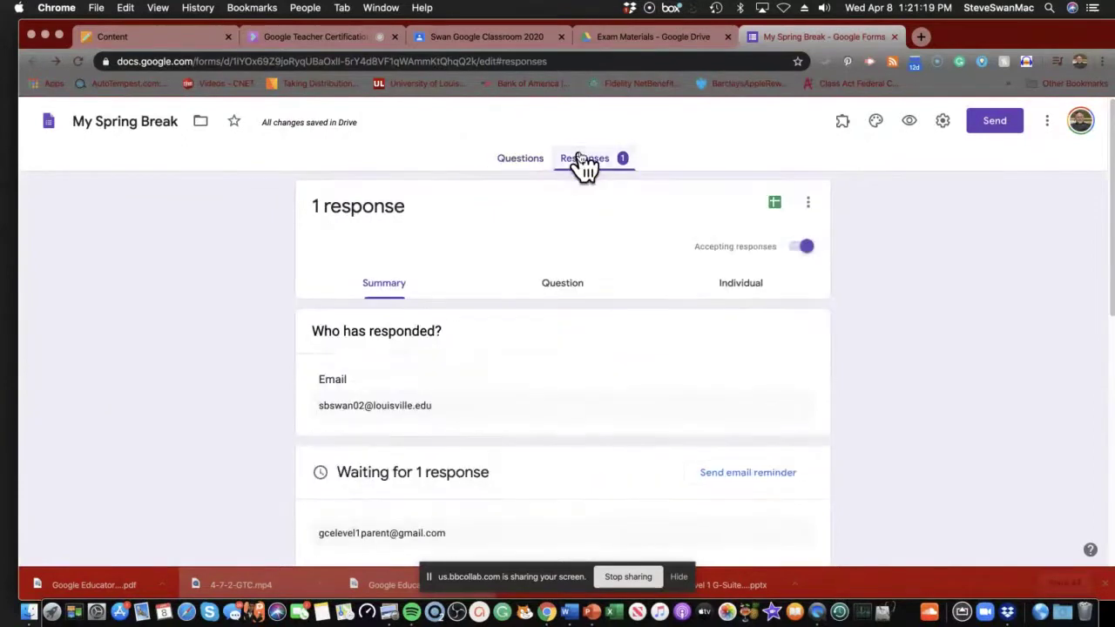
click(808, 205)
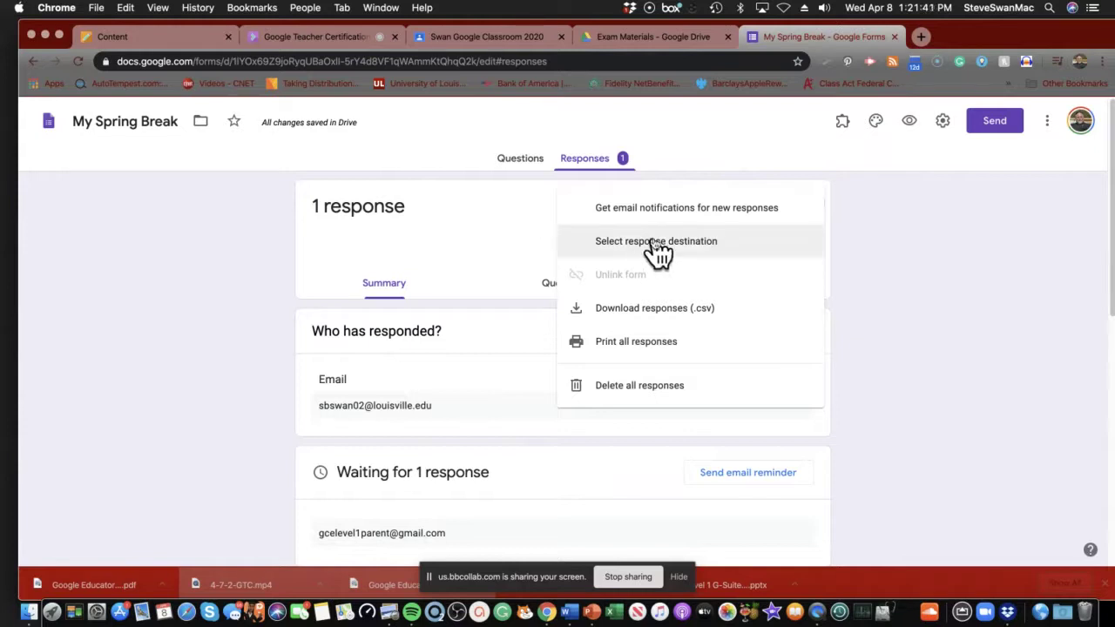
click(918, 395)
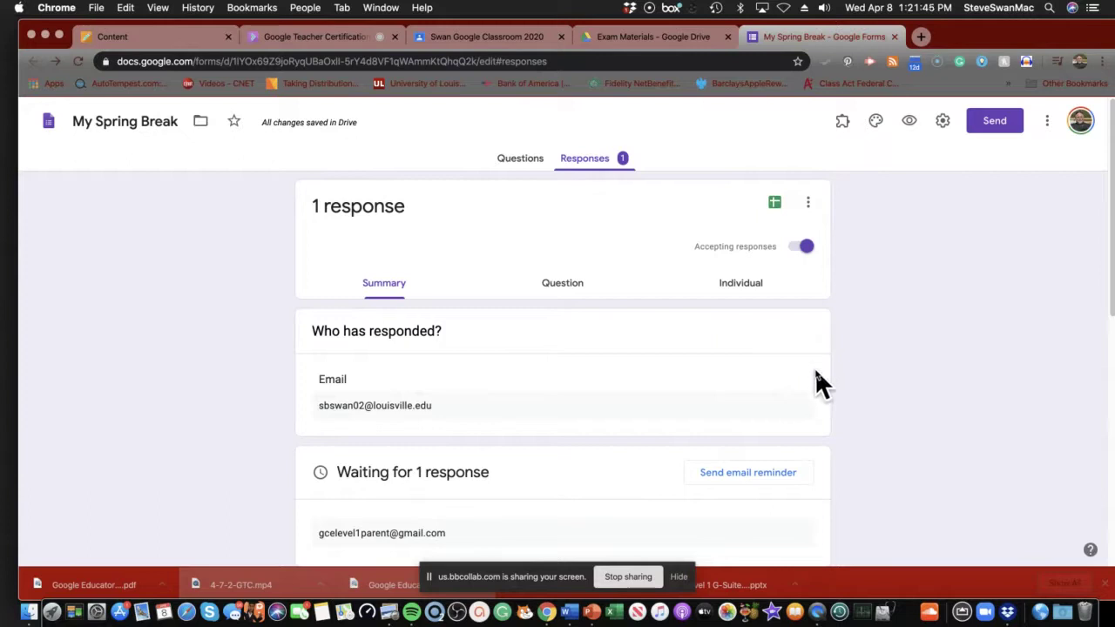
click(775, 205)
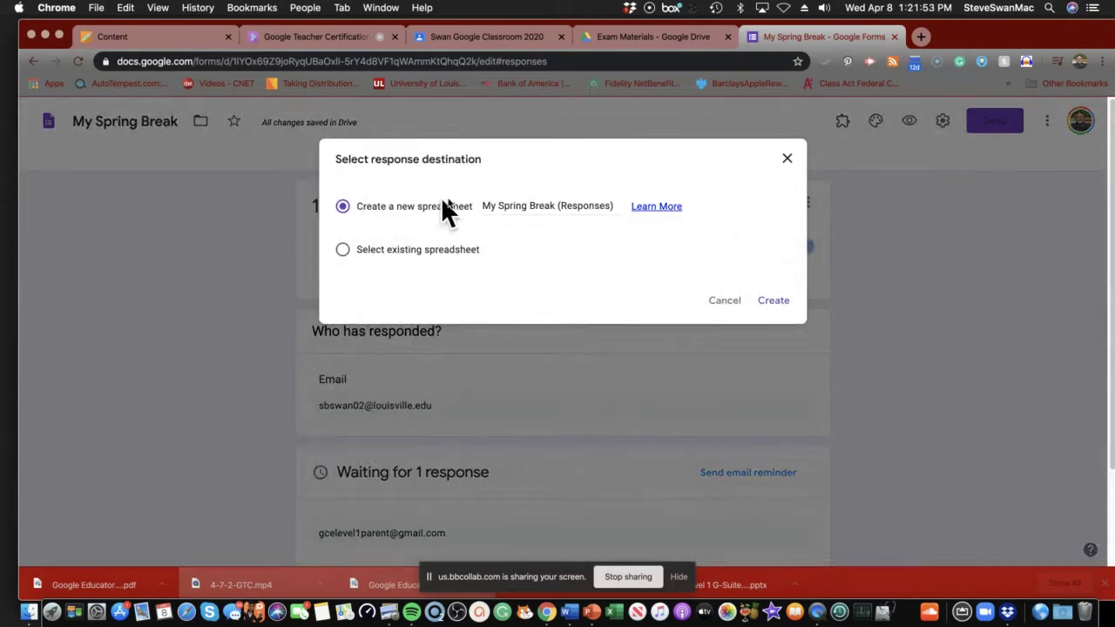
click(777, 302)
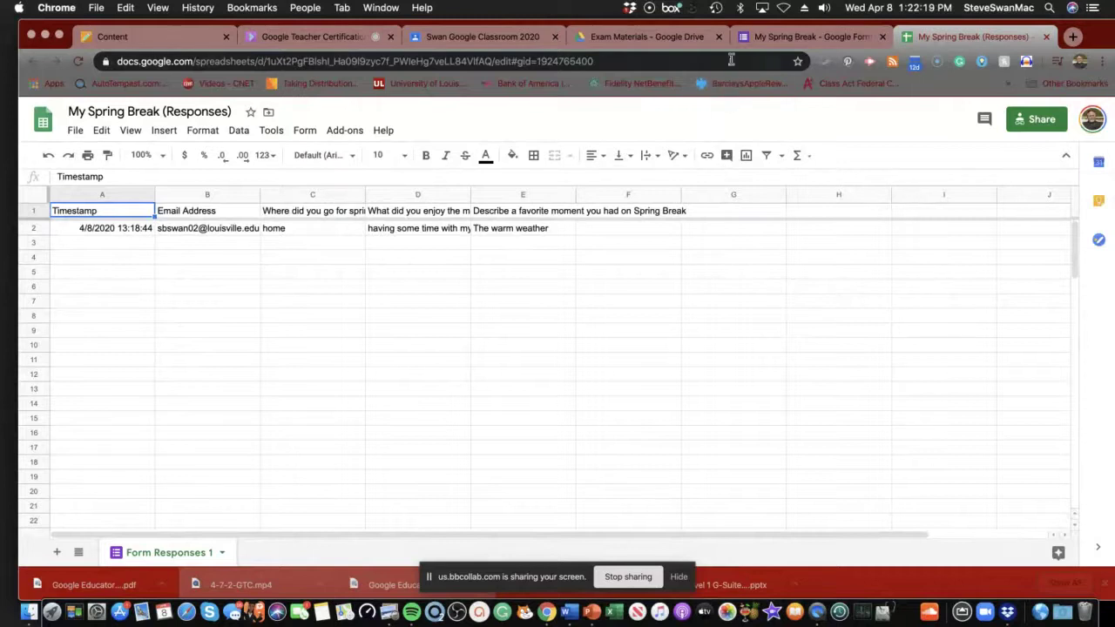
click(756, 39)
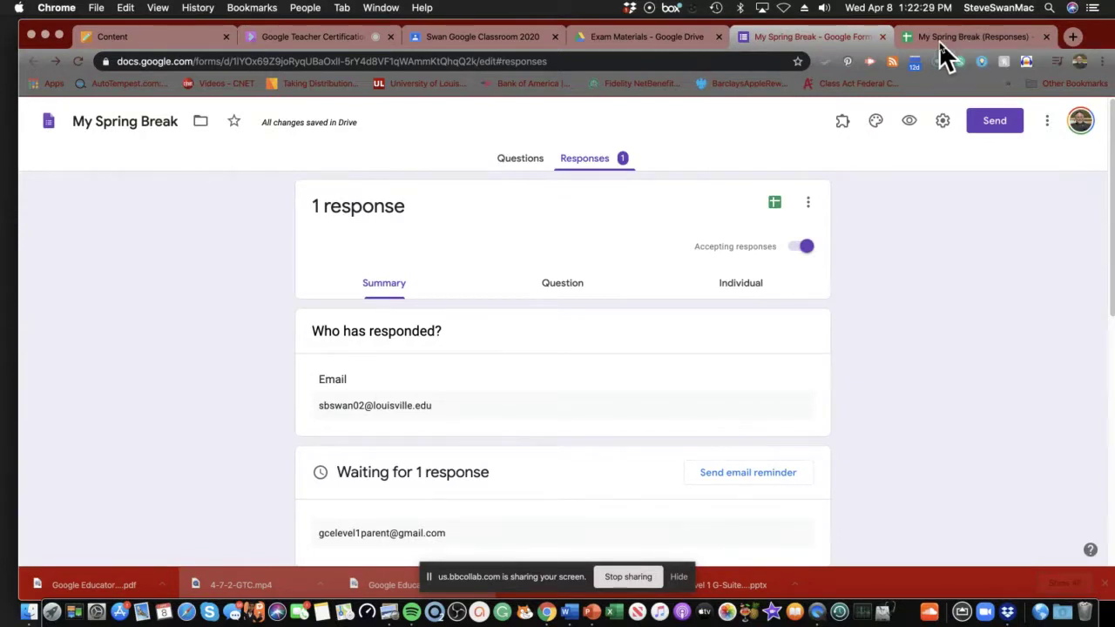
click(939, 40)
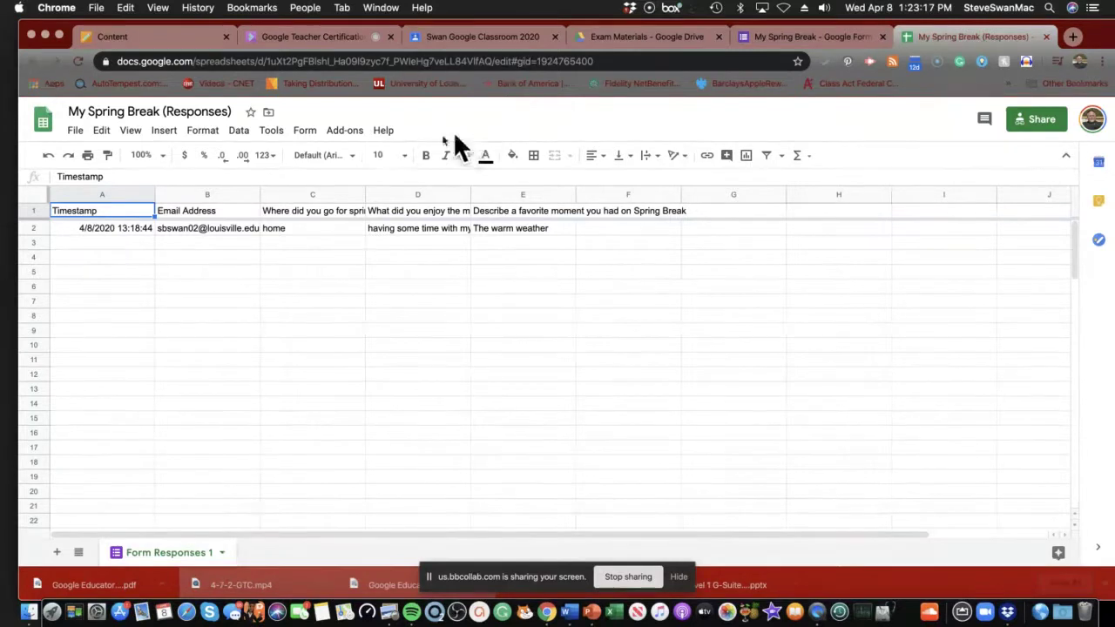
click(237, 136)
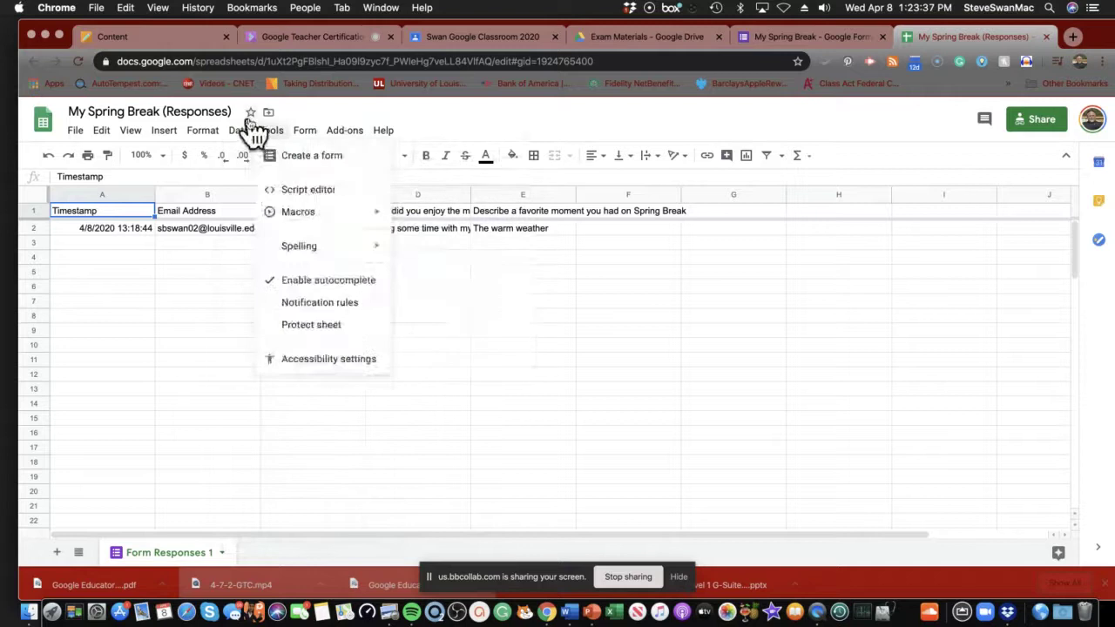
click(191, 328)
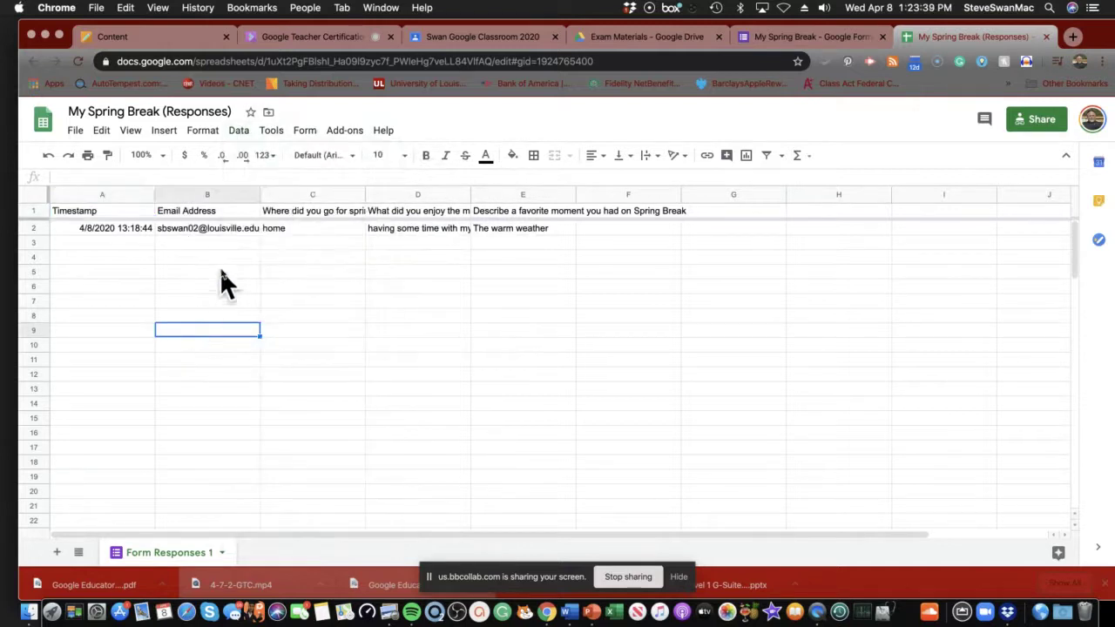
click(230, 213)
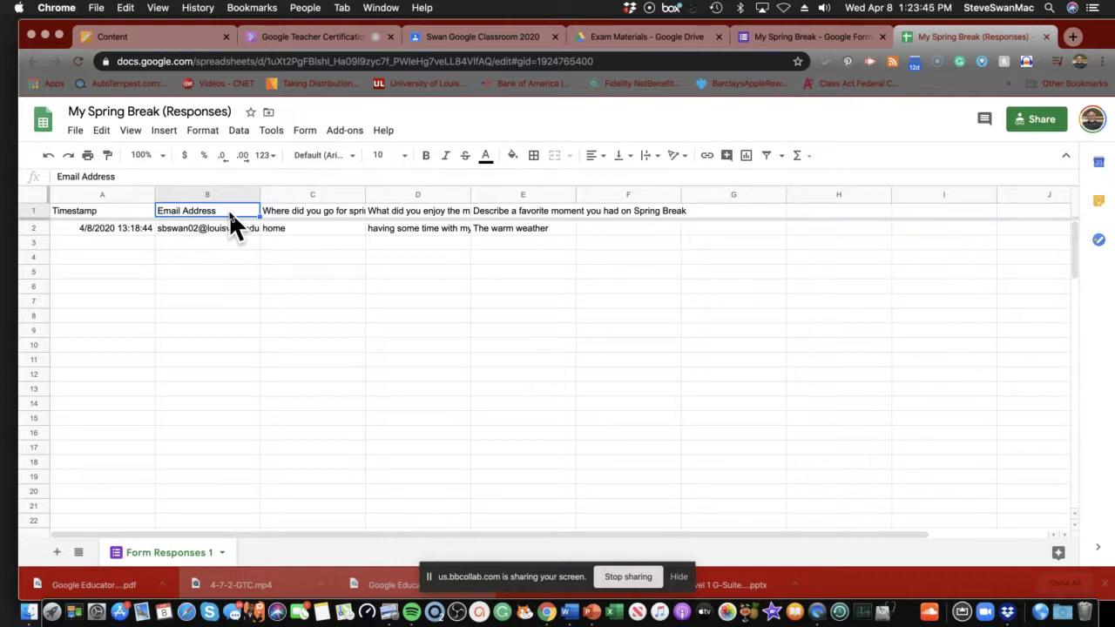
Add a filter to the response table and sort by Email Address A to Z.
click(238, 132)
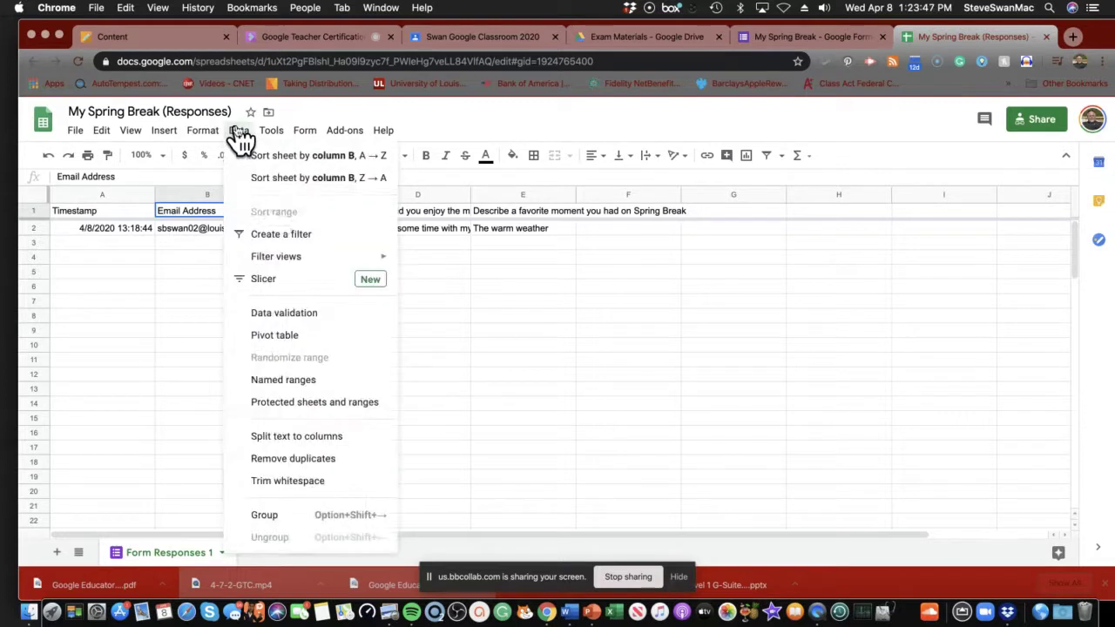
click(274, 235)
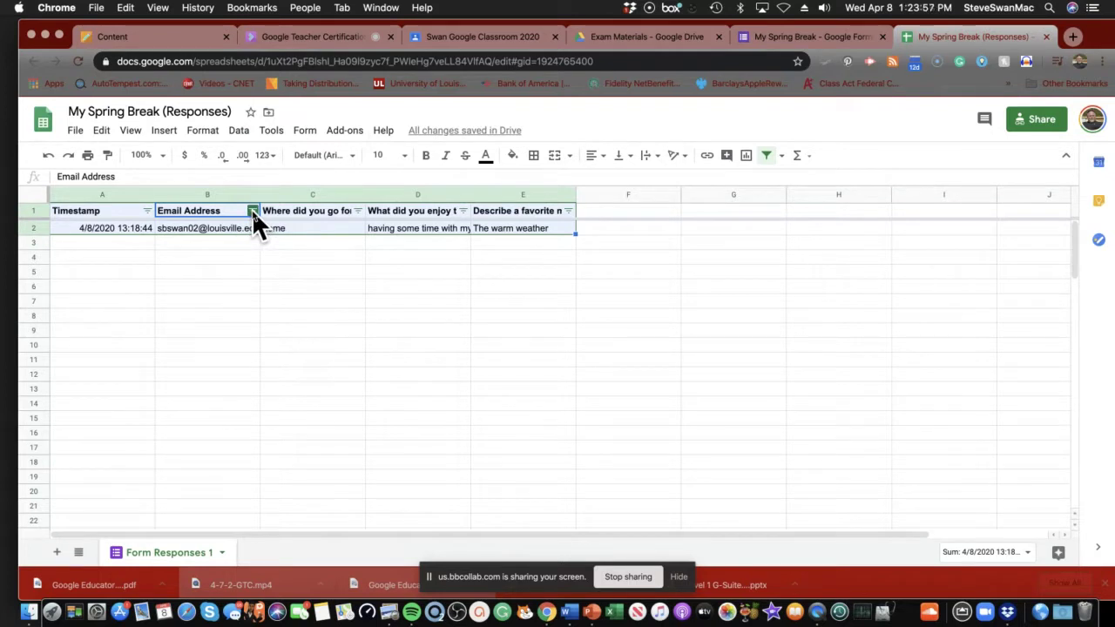
click(252, 210)
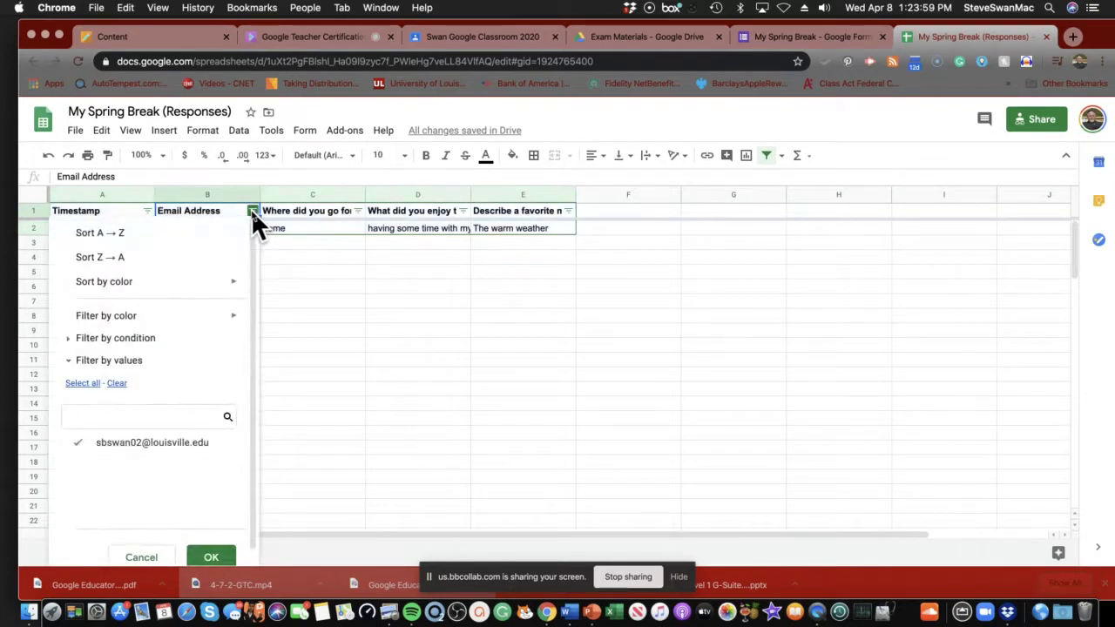
click(107, 232)
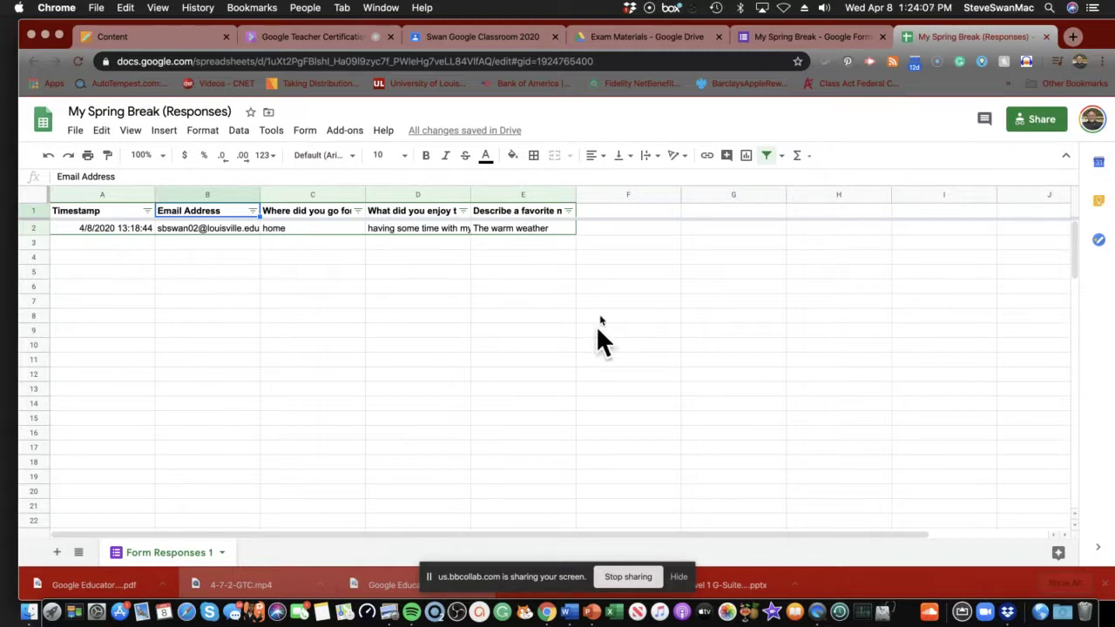
Inspect the Email Address filter values, closing the filter options without changes.
click(639, 241)
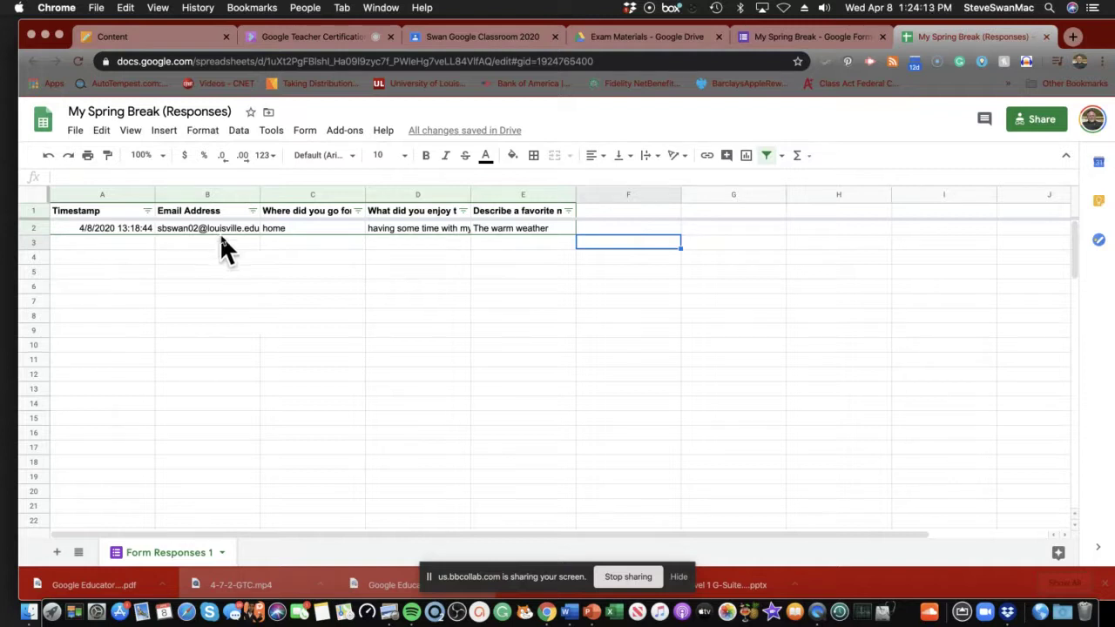
click(252, 212)
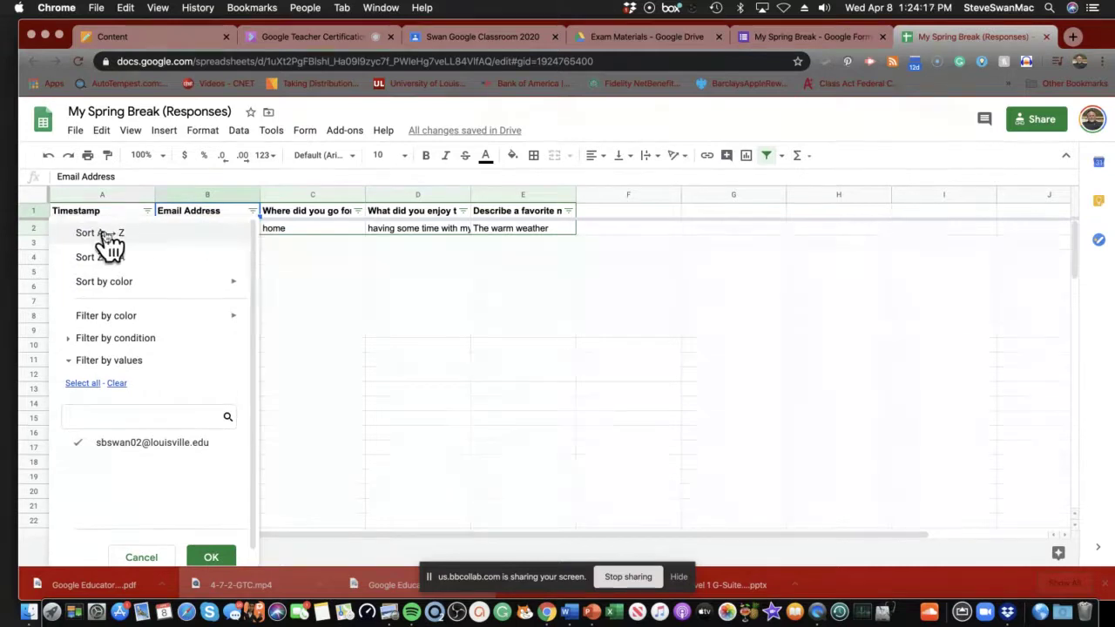
click(269, 317)
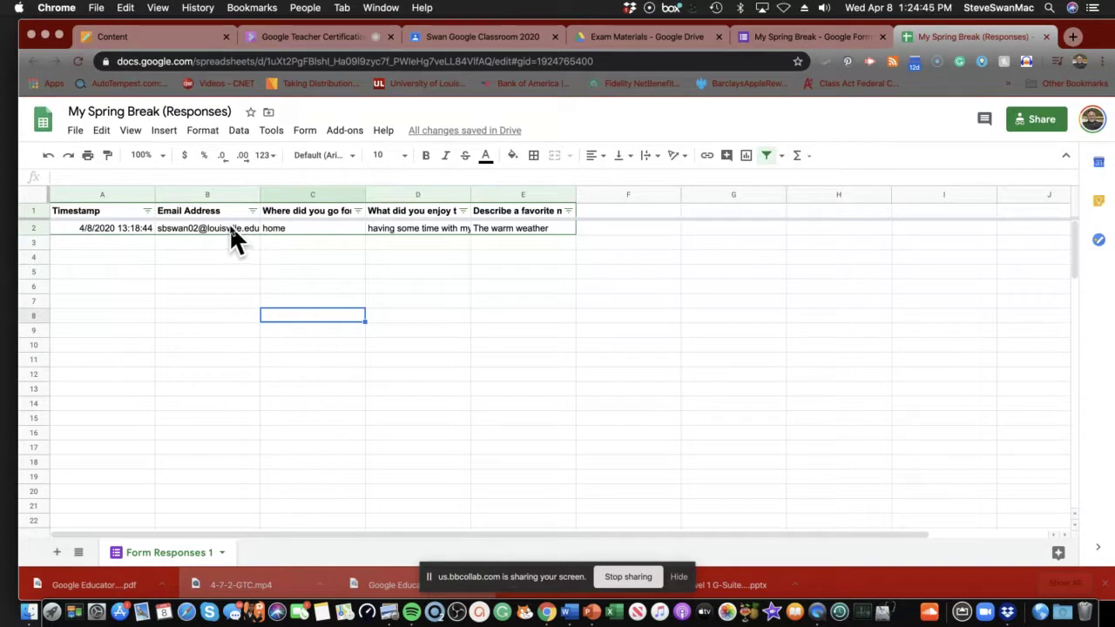
click(254, 210)
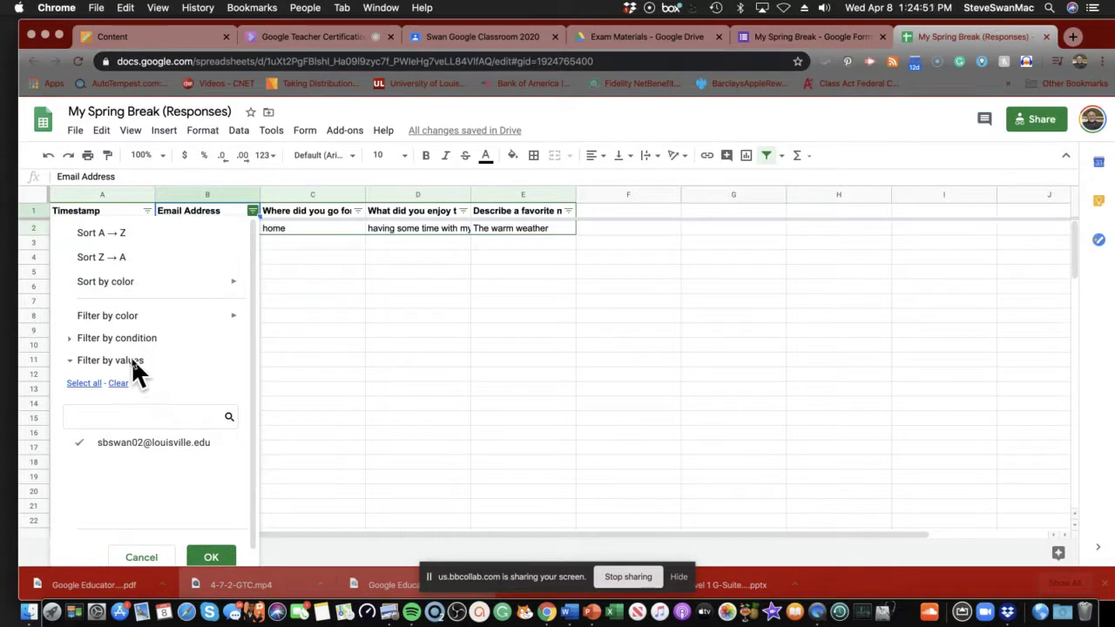
click(397, 360)
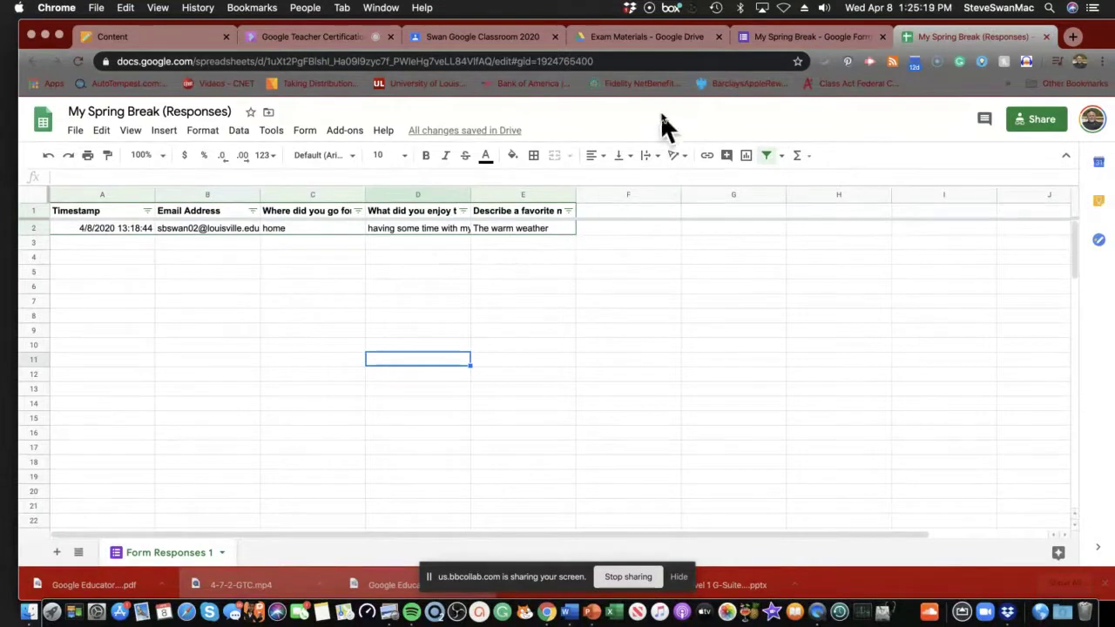
Return to the My Spring Break (Responses) spreadsheet and open its Share settings.
click(742, 37)
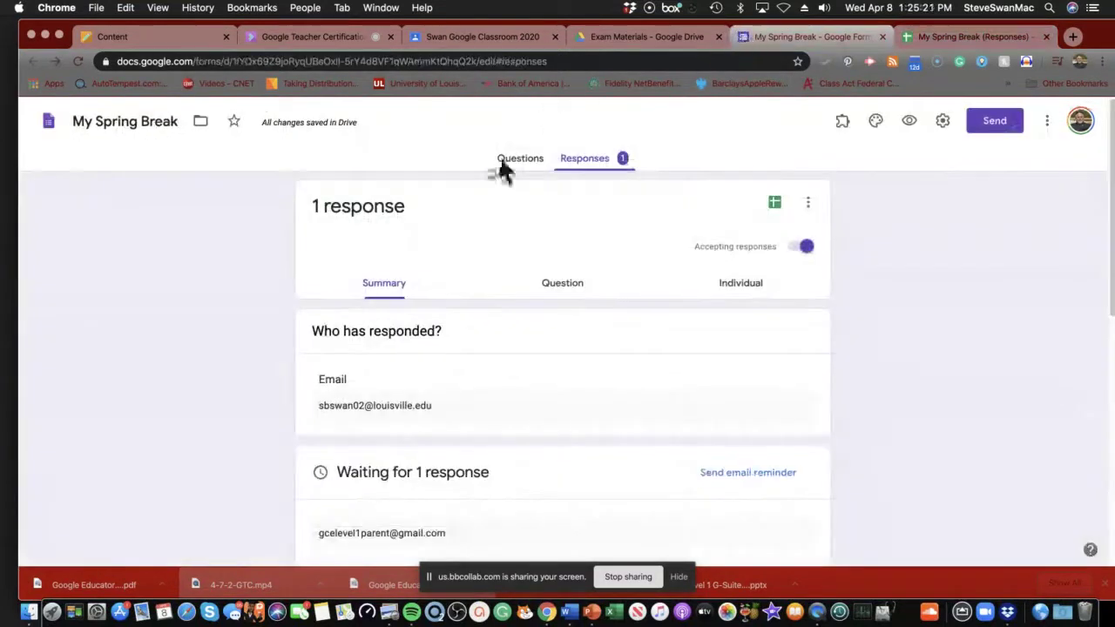
click(948, 31)
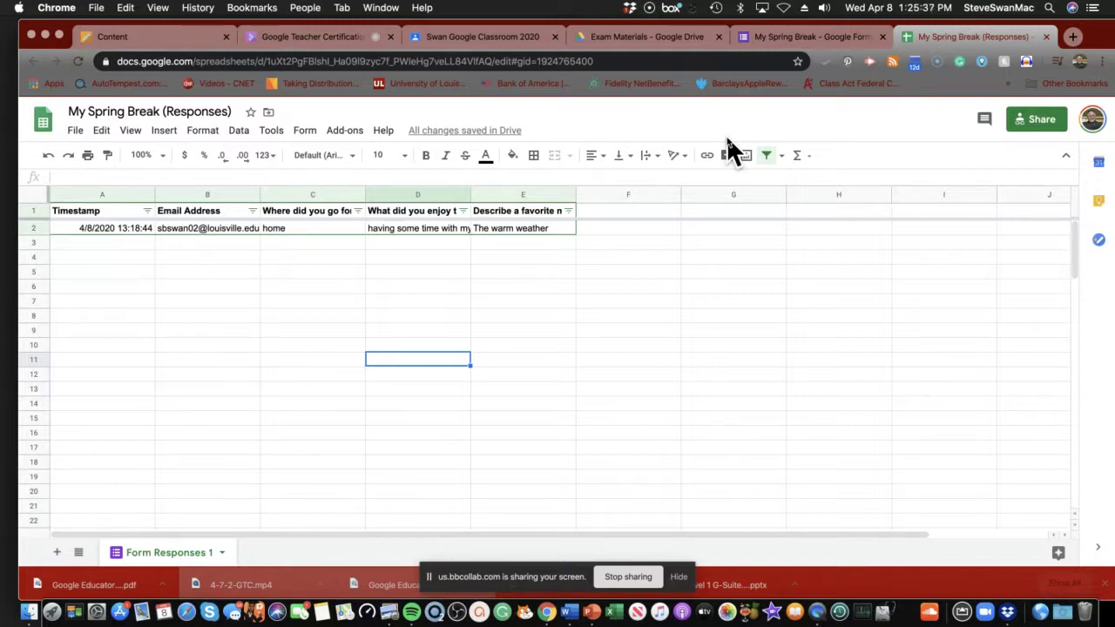
click(1042, 122)
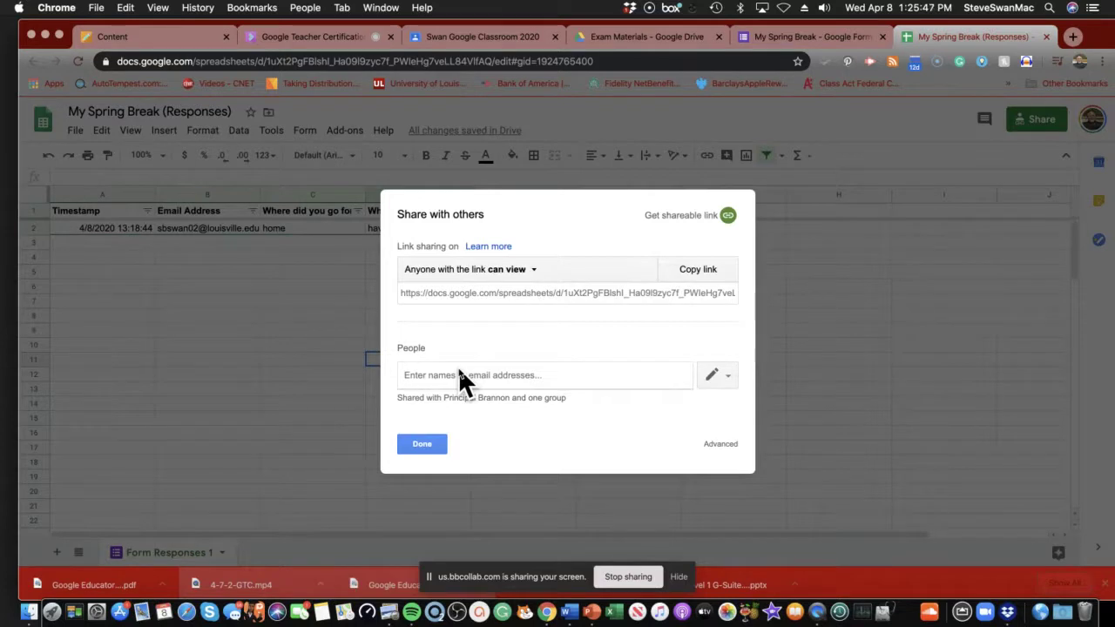
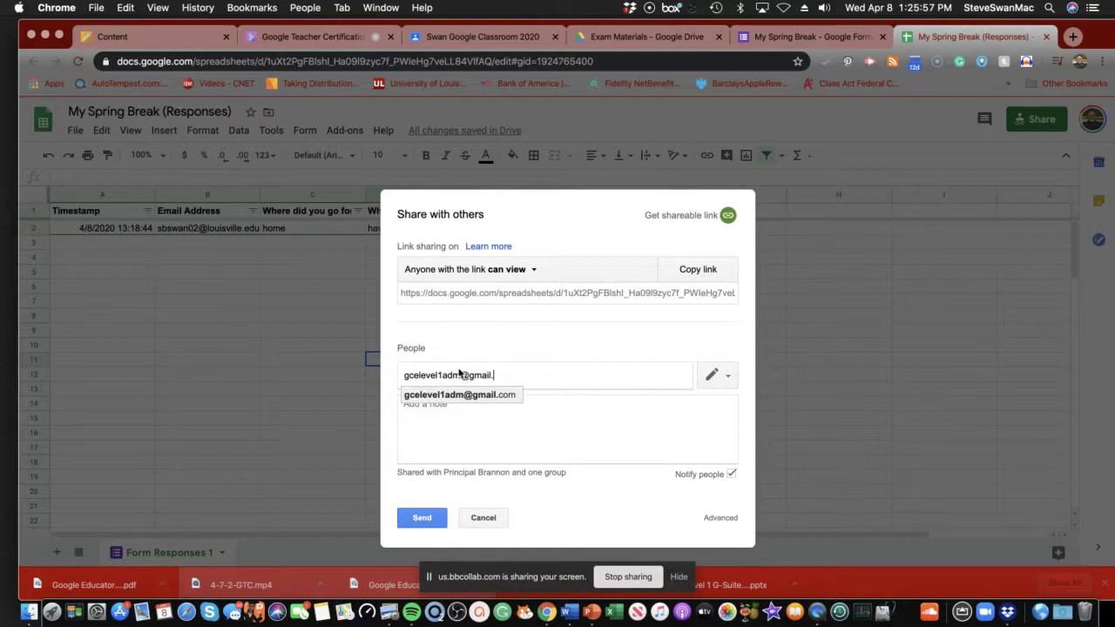
Enter the collaborator's e-mail address as an invitee and open its permission level options.
click(728, 369)
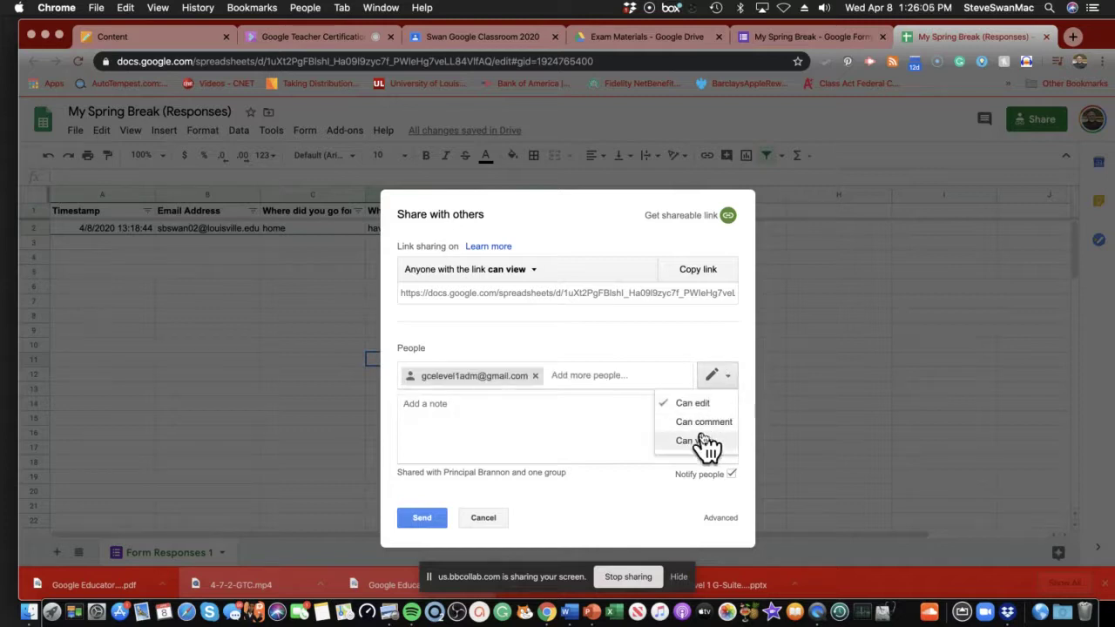
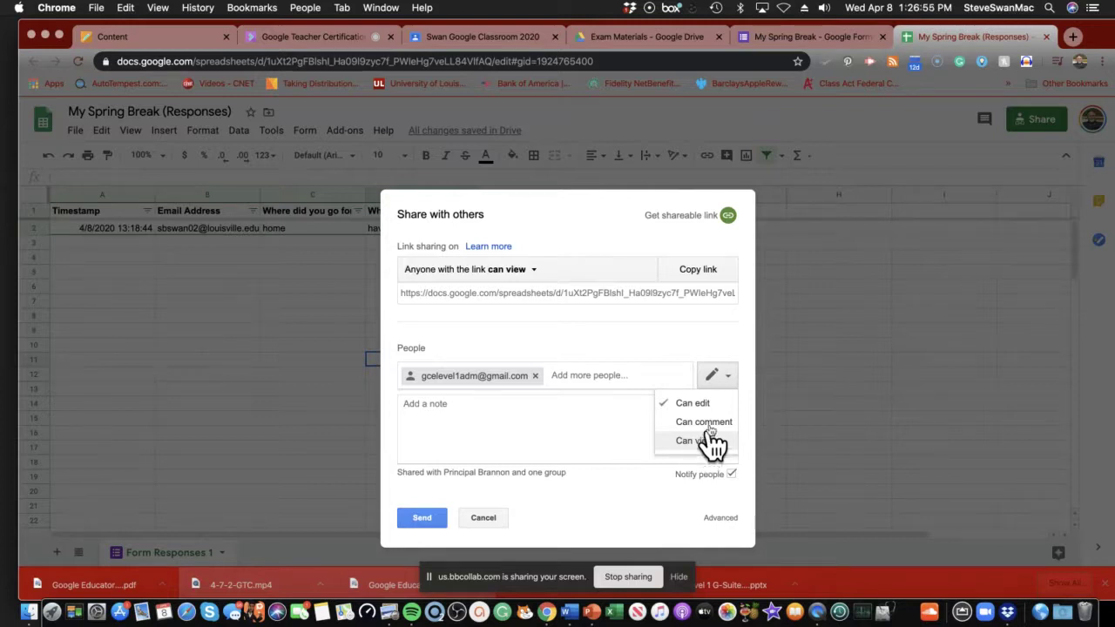
Set the invited person's access level and send the share invitation for My Spring Break (Responses).
click(689, 355)
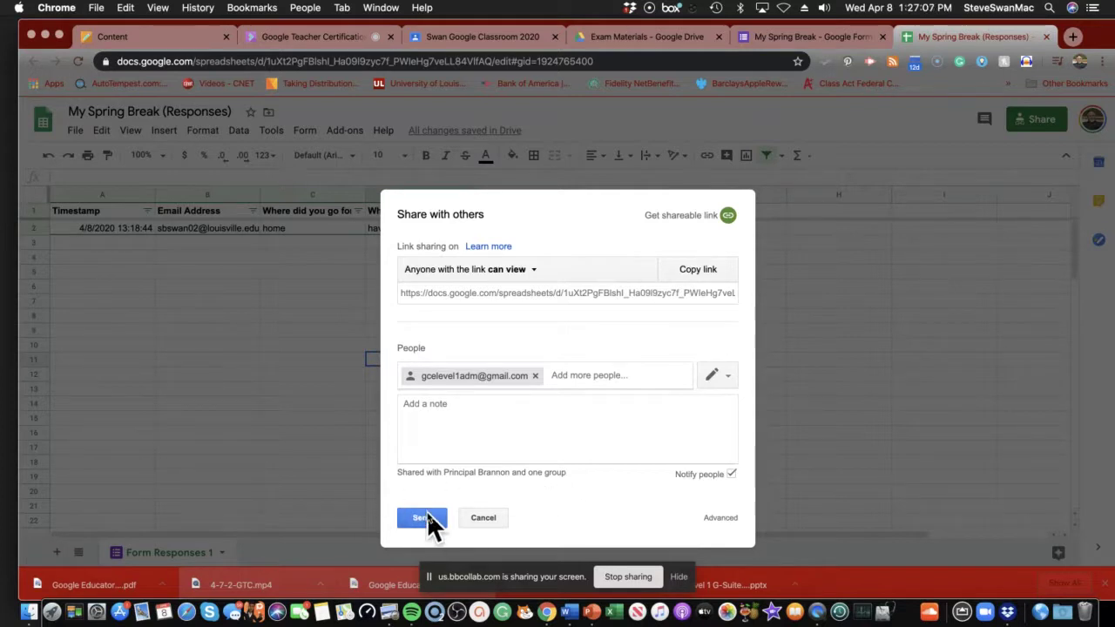
click(423, 517)
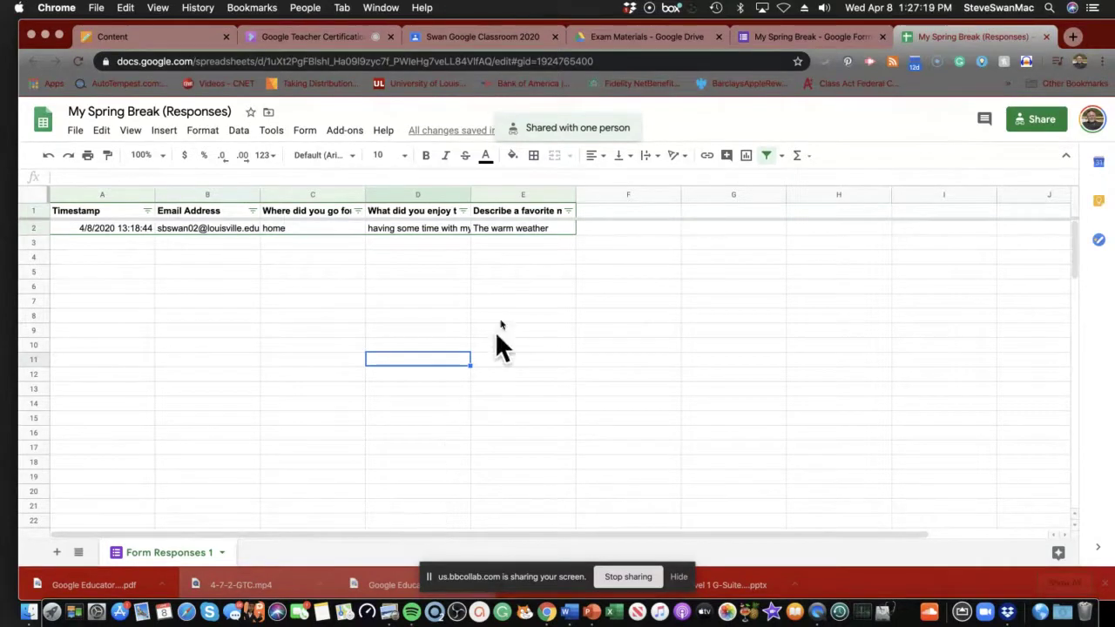
Return to the form's Questions view and scroll to the favorite-moment paragraph question.
click(754, 42)
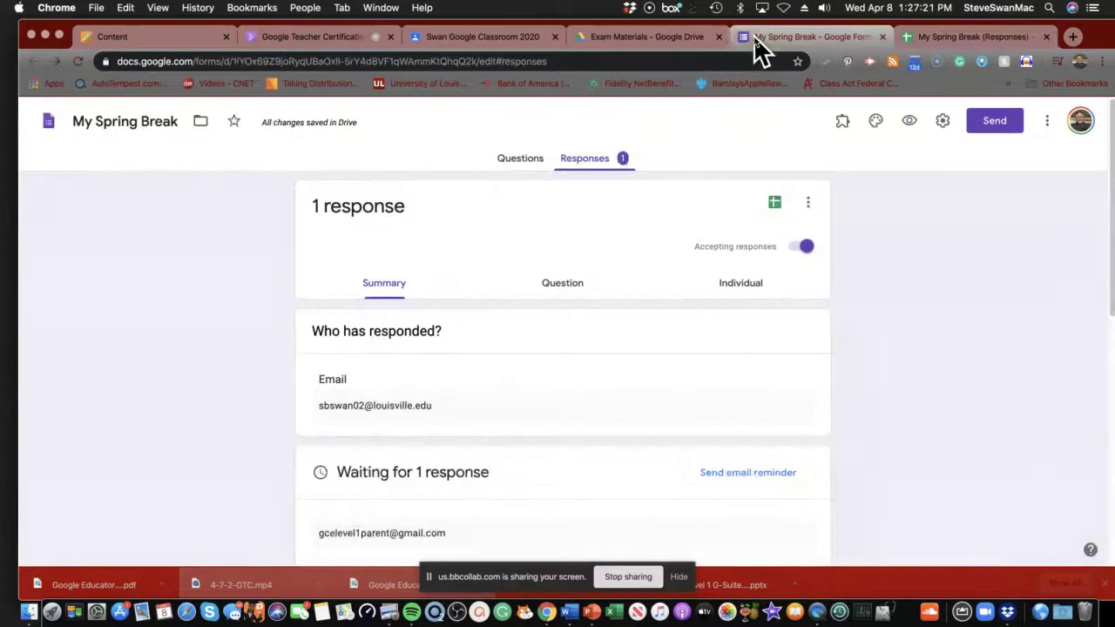
scroll(559, 386, down, 3)
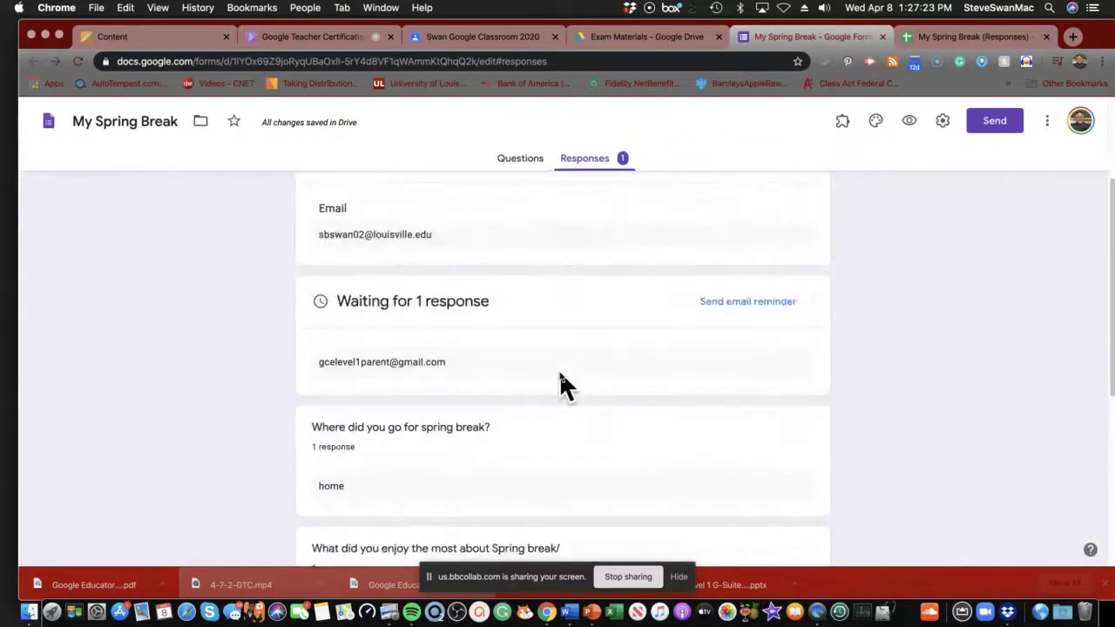
scroll(559, 386, up, 3)
click(520, 159)
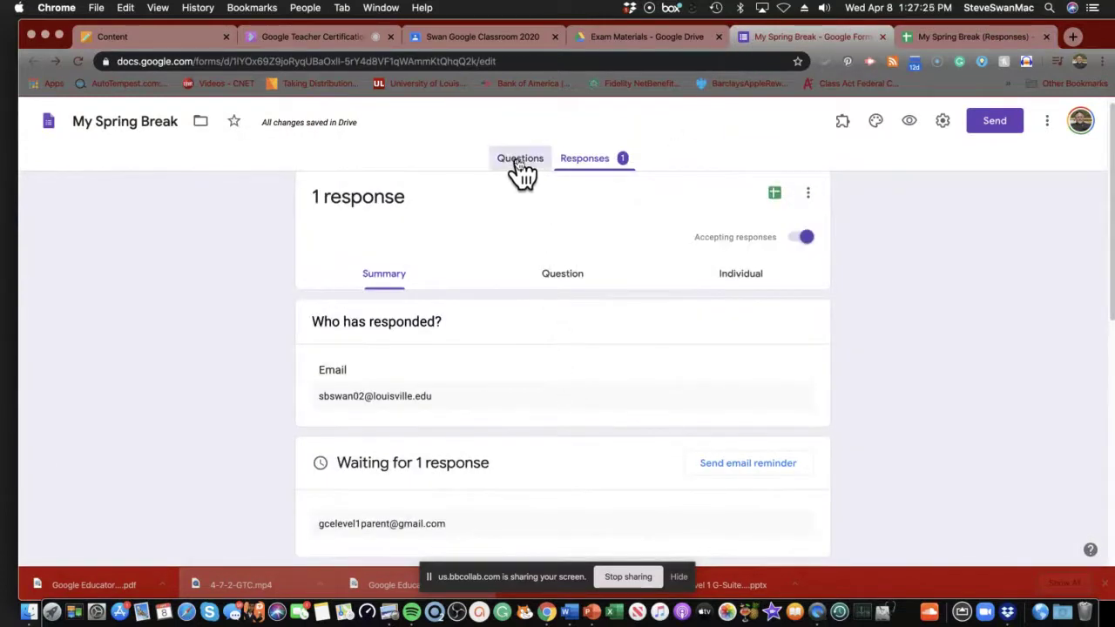
scroll(720, 418, down, 5)
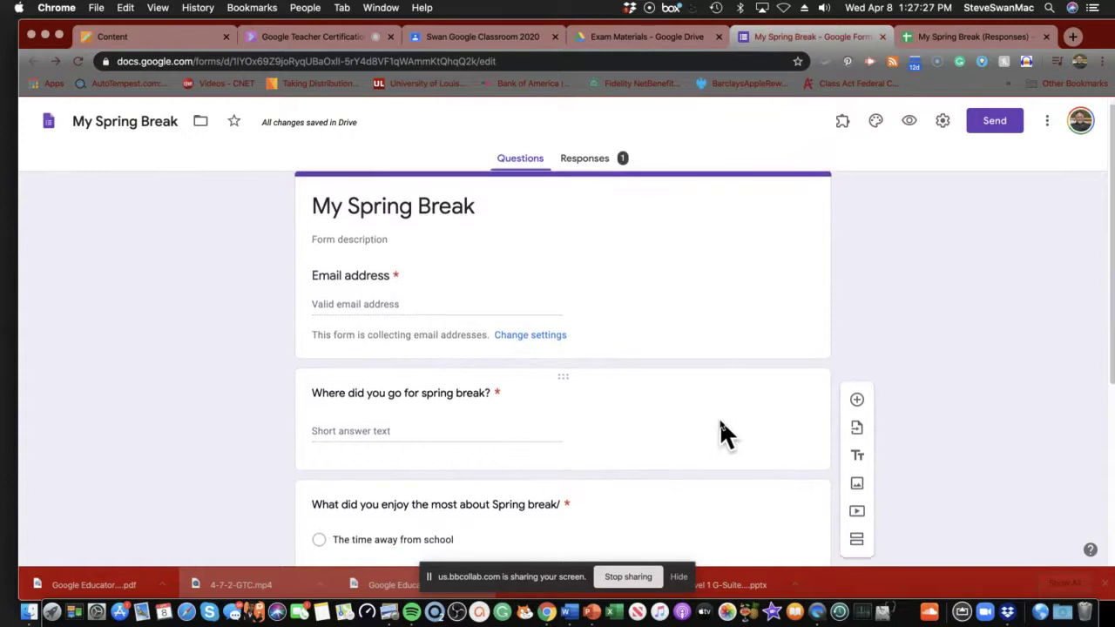
scroll(717, 416, up, 5)
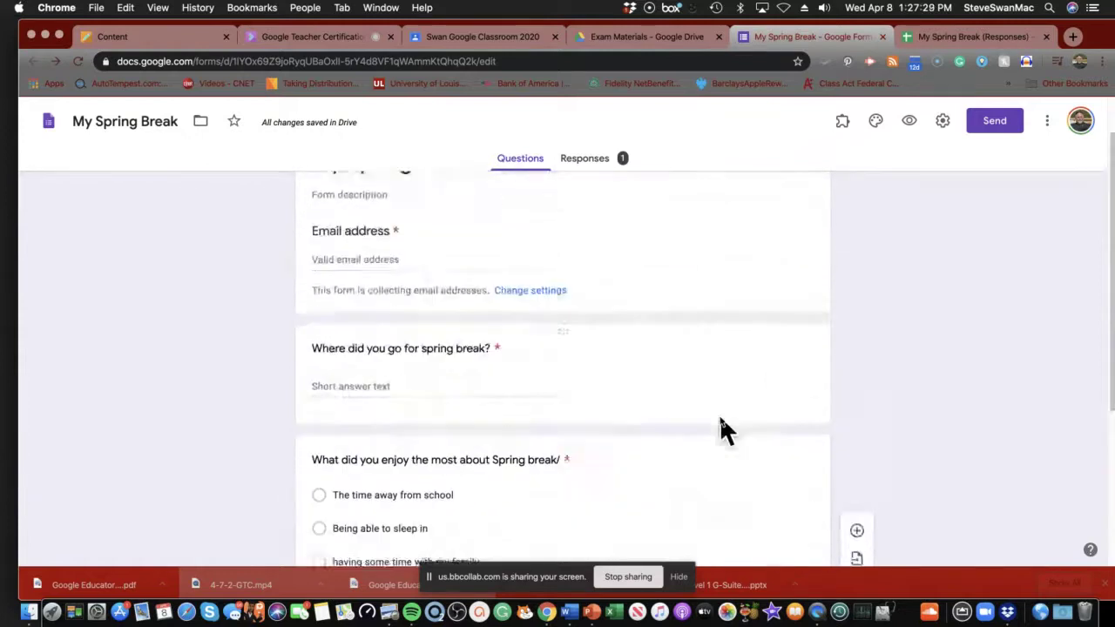
scroll(592, 422, down, 6)
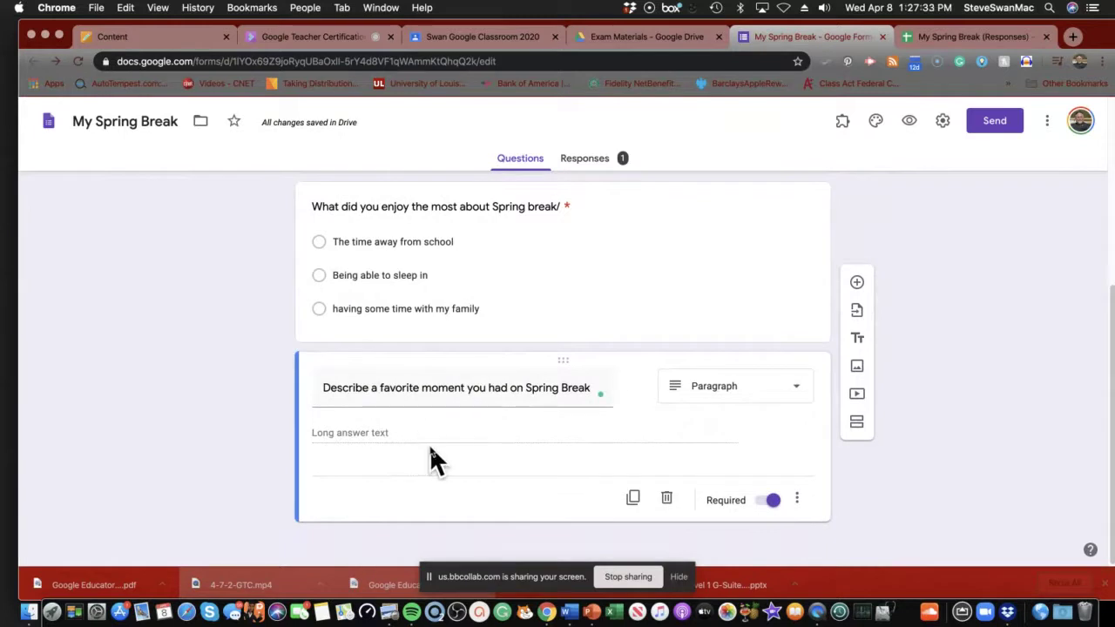
Add a multiple-choice question titled 'What was the biggest Spring Break location' with the Insert image dialog open.
click(857, 285)
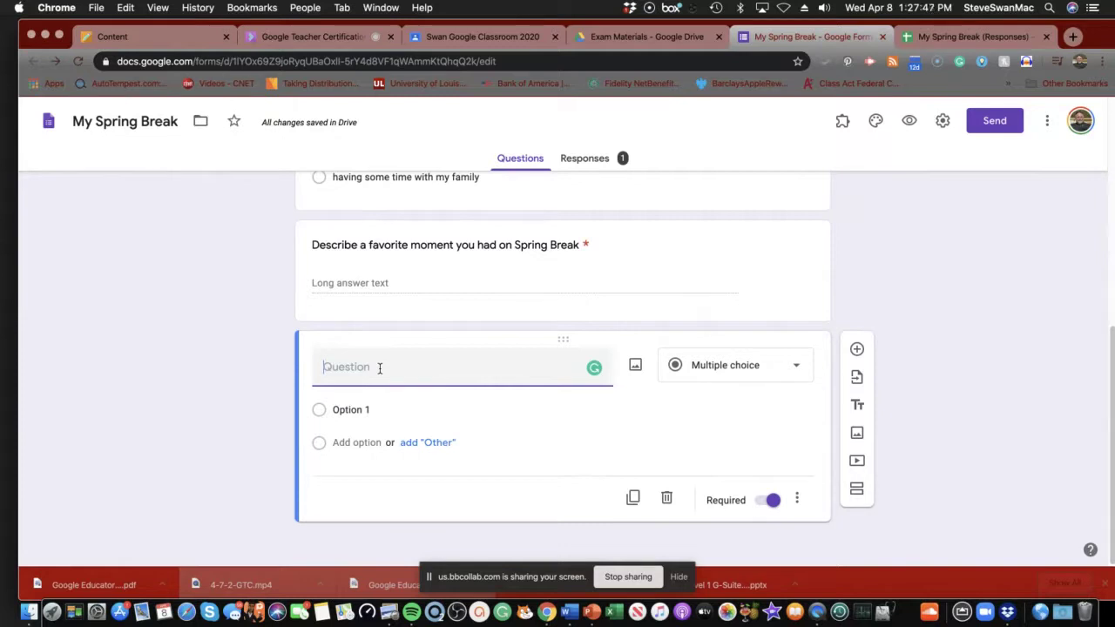
text(What w)
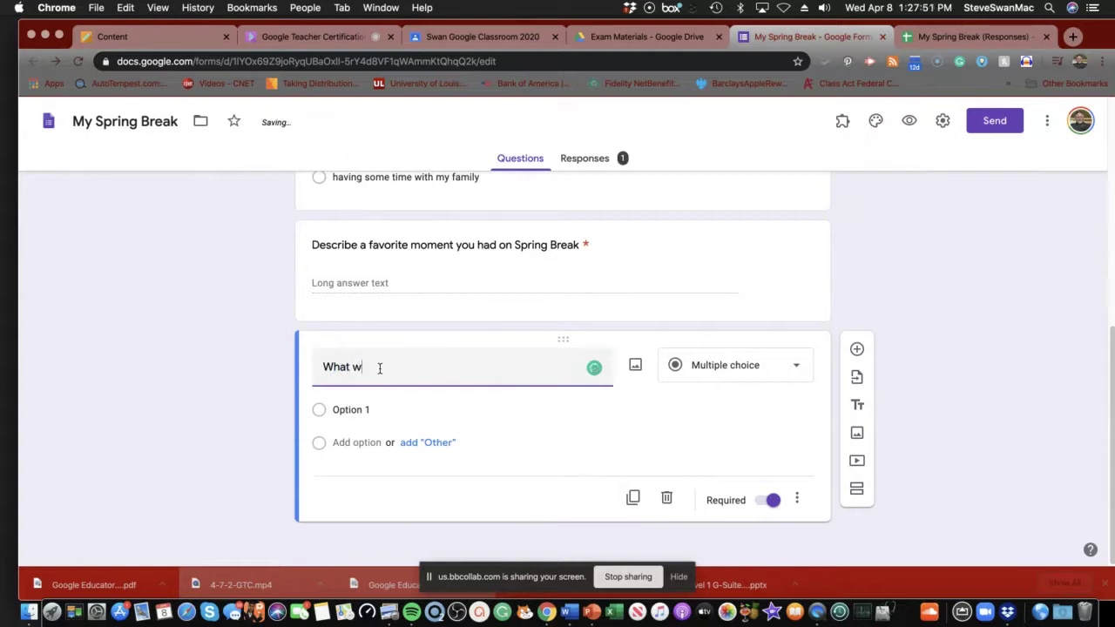
text(as the )
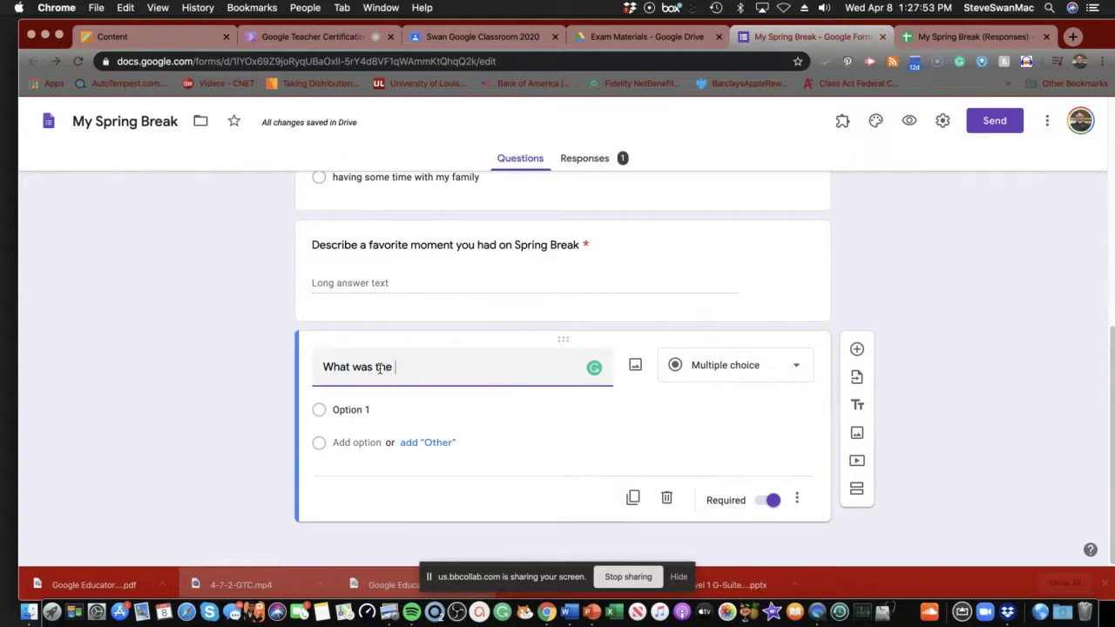
text(biggest Spr)
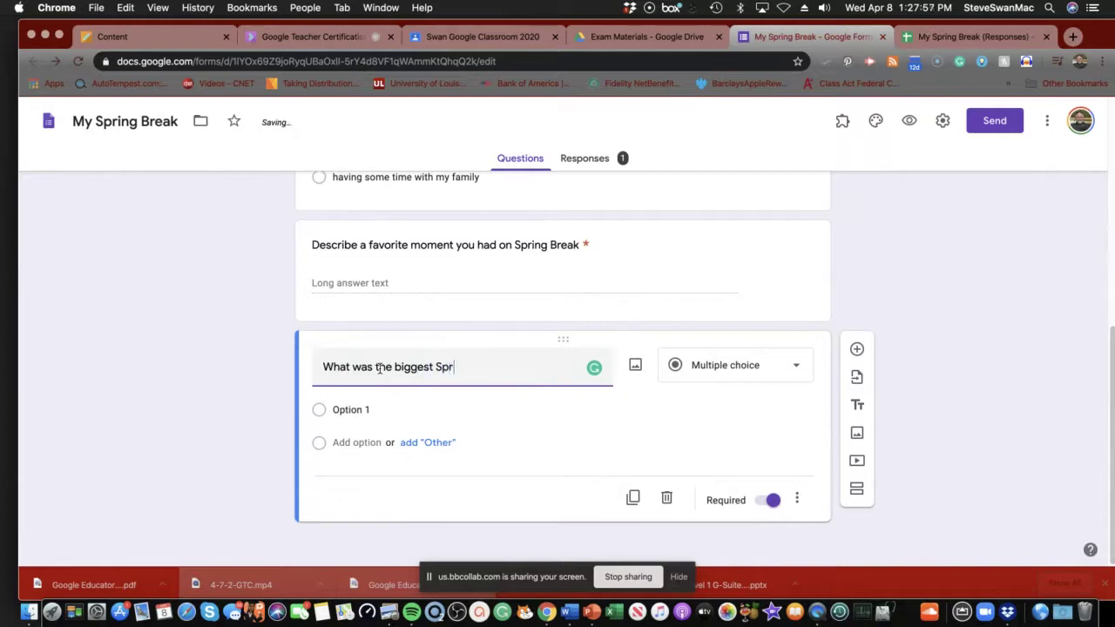
text(ing Break l)
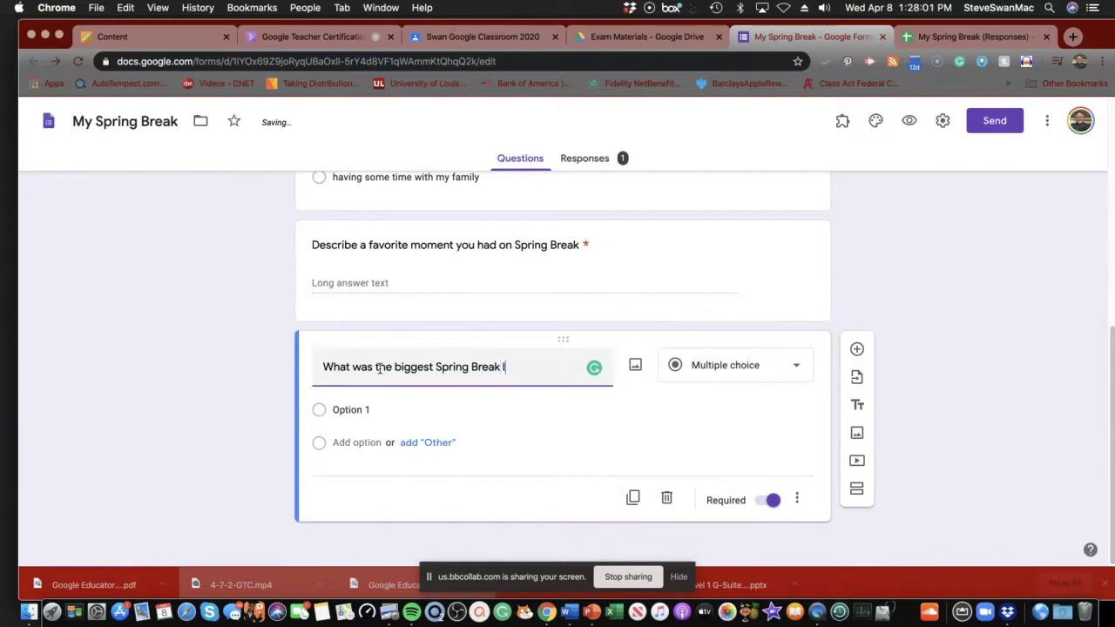
text(ocation)
click(635, 366)
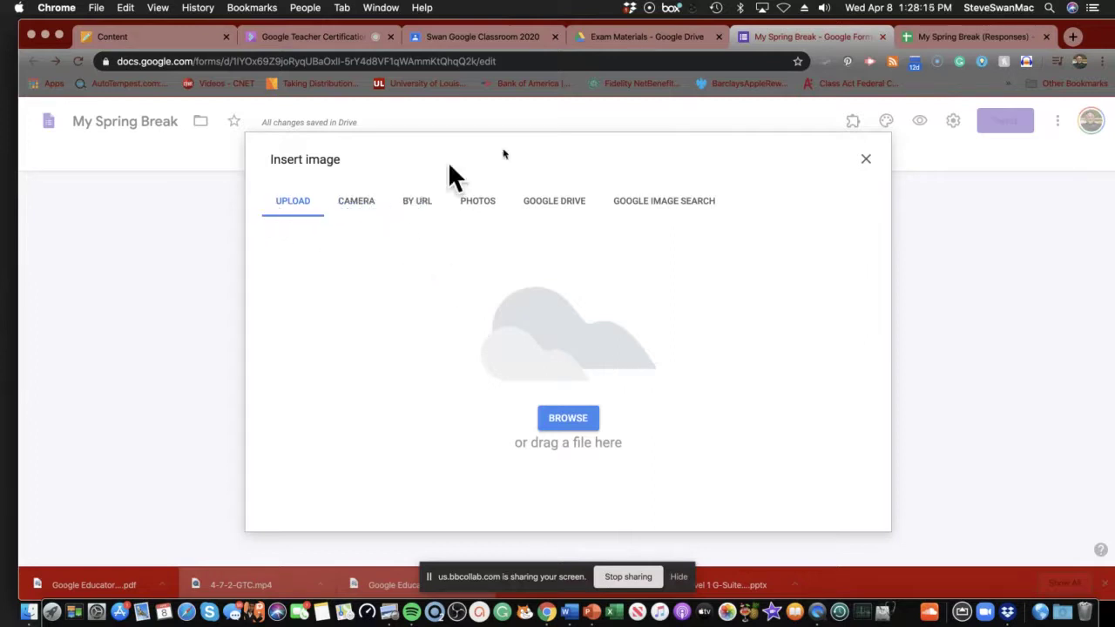
In a new tab, search Google for 'biggest spring break locations'.
click(1072, 36)
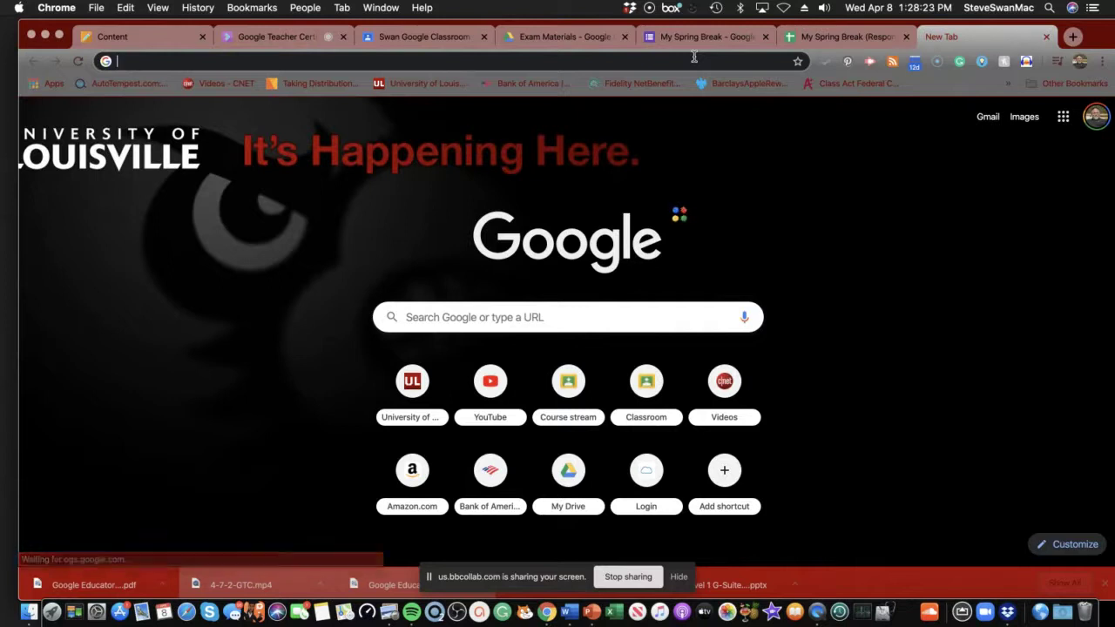
click(694, 57)
text(bigg)
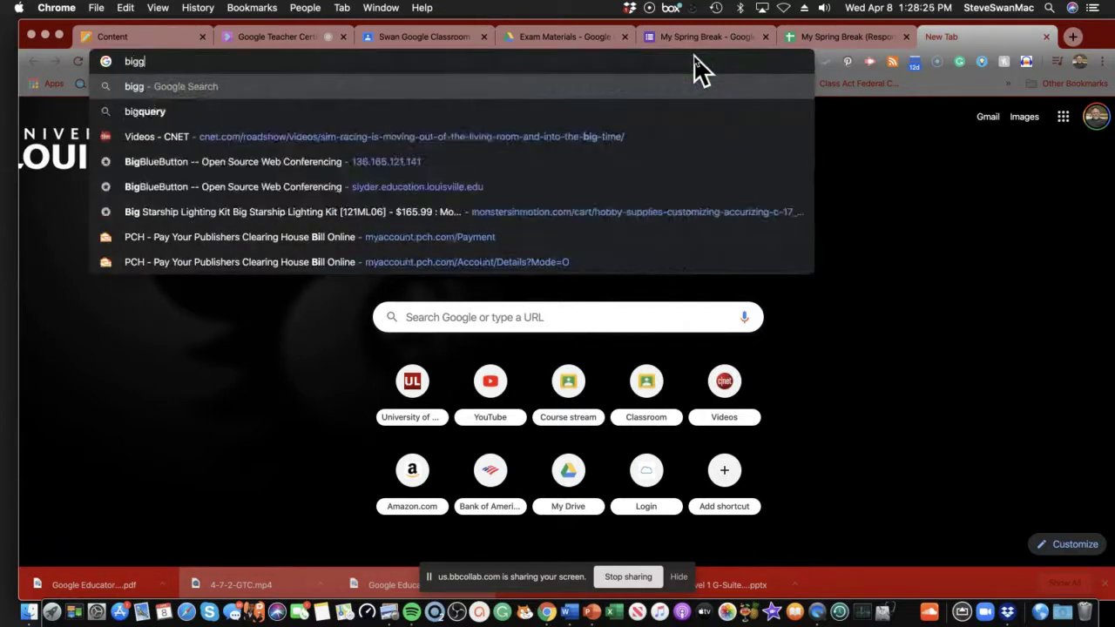
text(est sp)
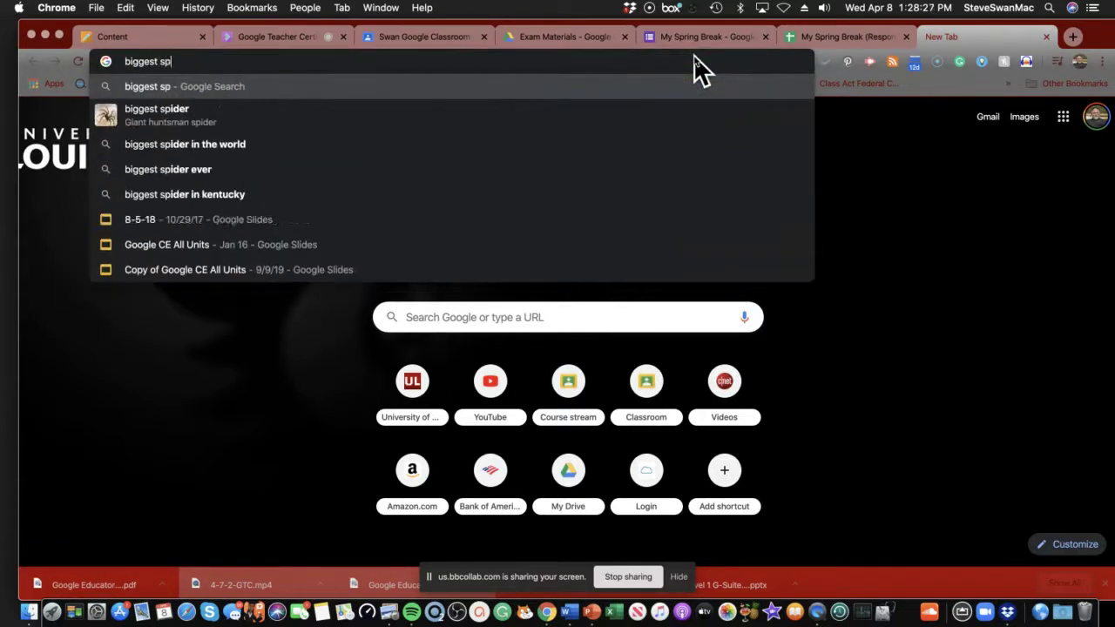
text(ring break)
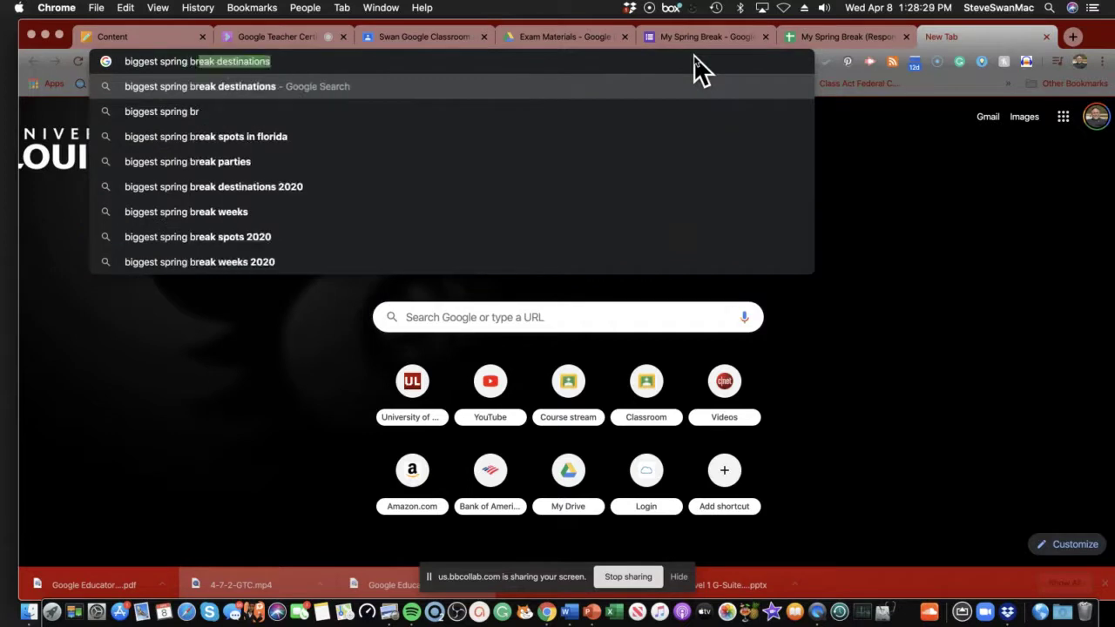
text(oc)
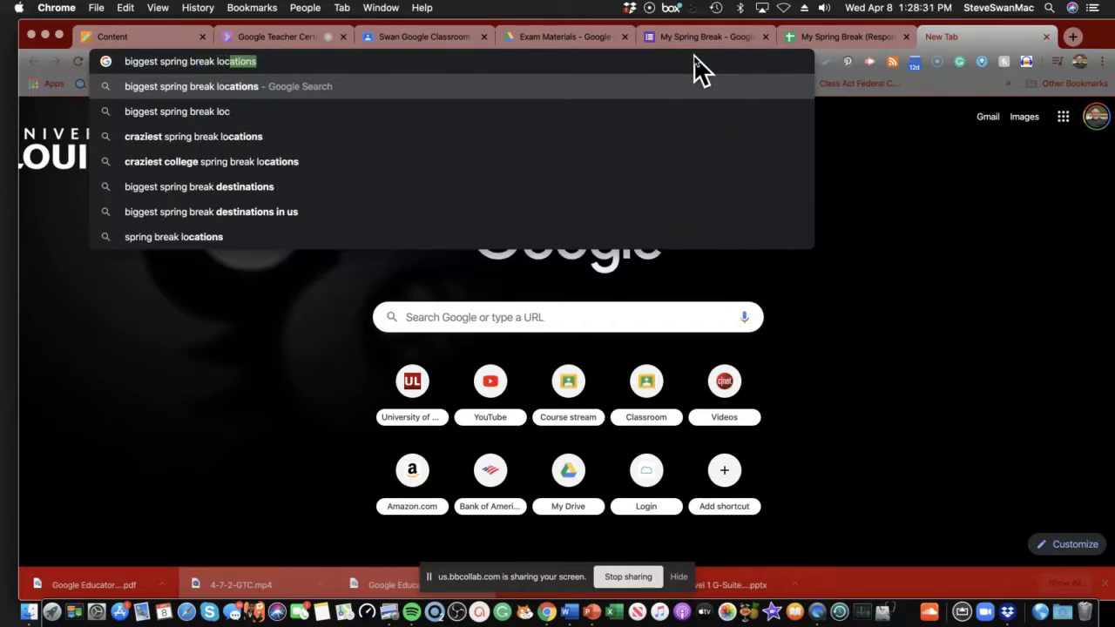
text(ations)
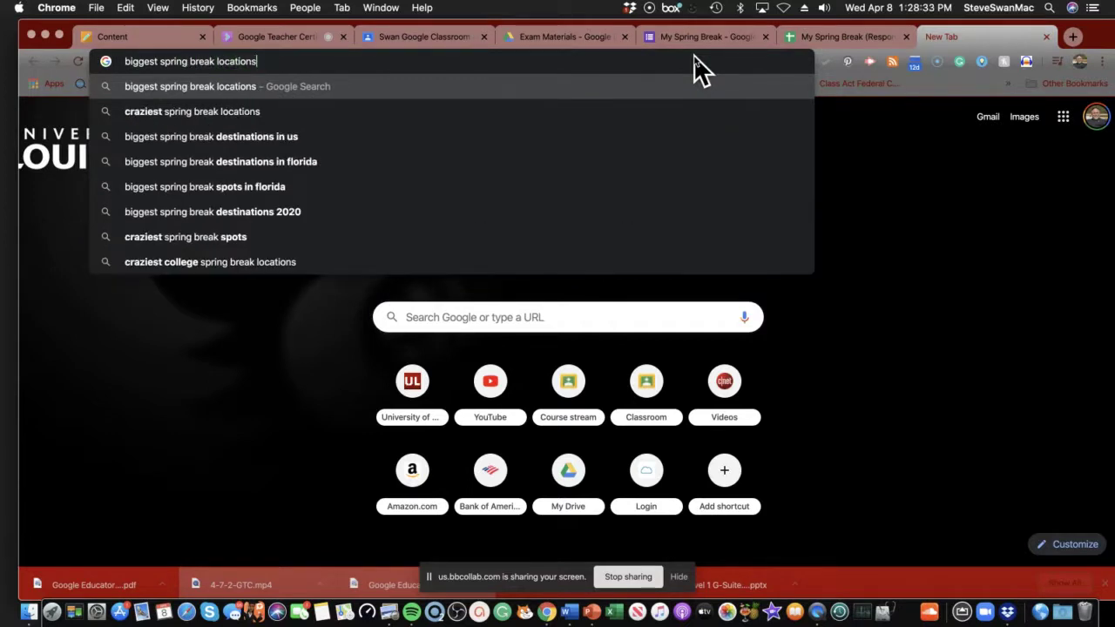
key(Return)
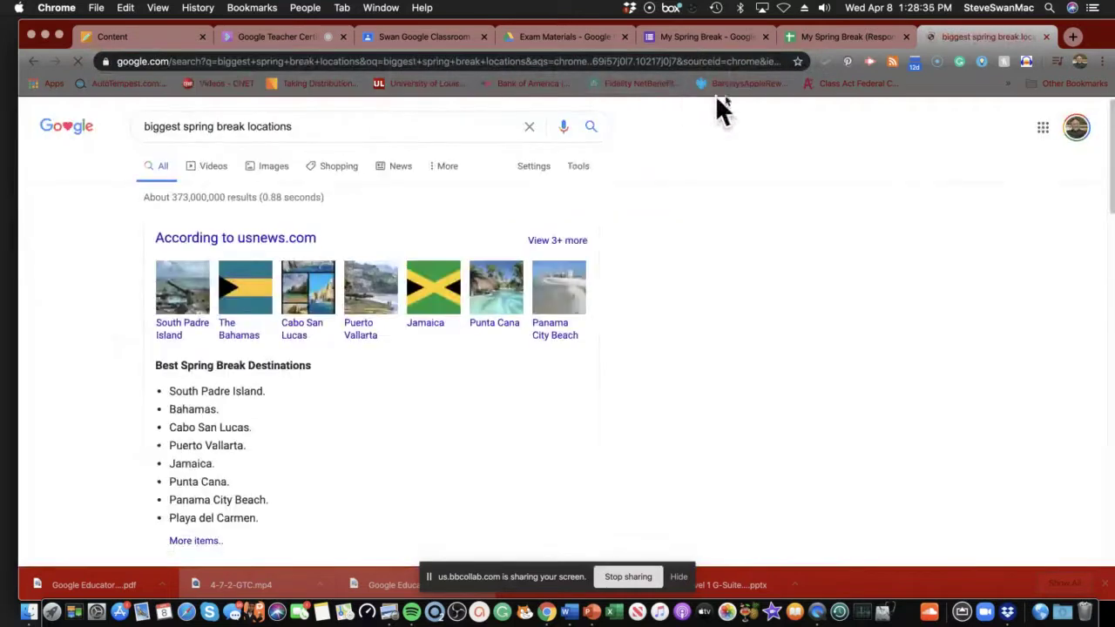
Review the results and the 'People also ask' answer on popular spring break destinations.
scroll(522, 306, down, 2)
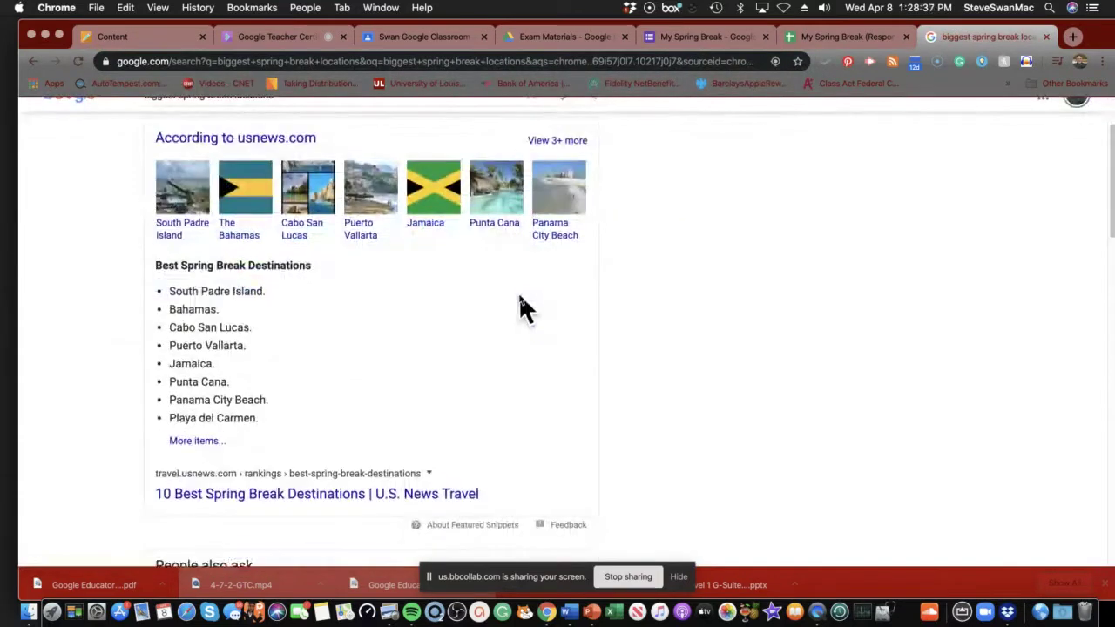
scroll(520, 297, up, 1)
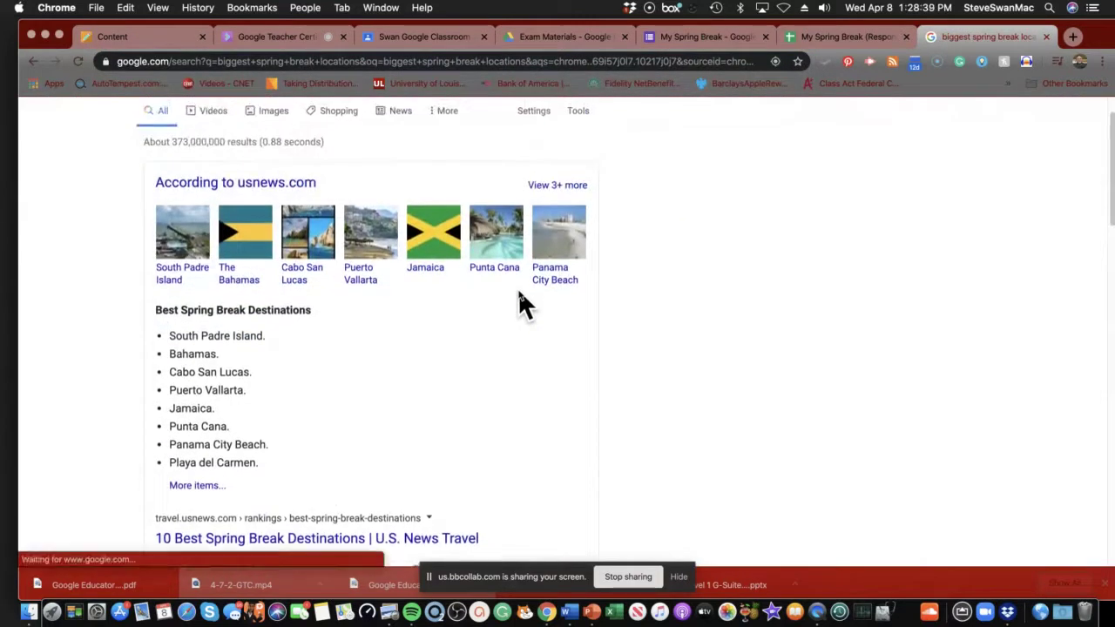
scroll(520, 305, up, 1)
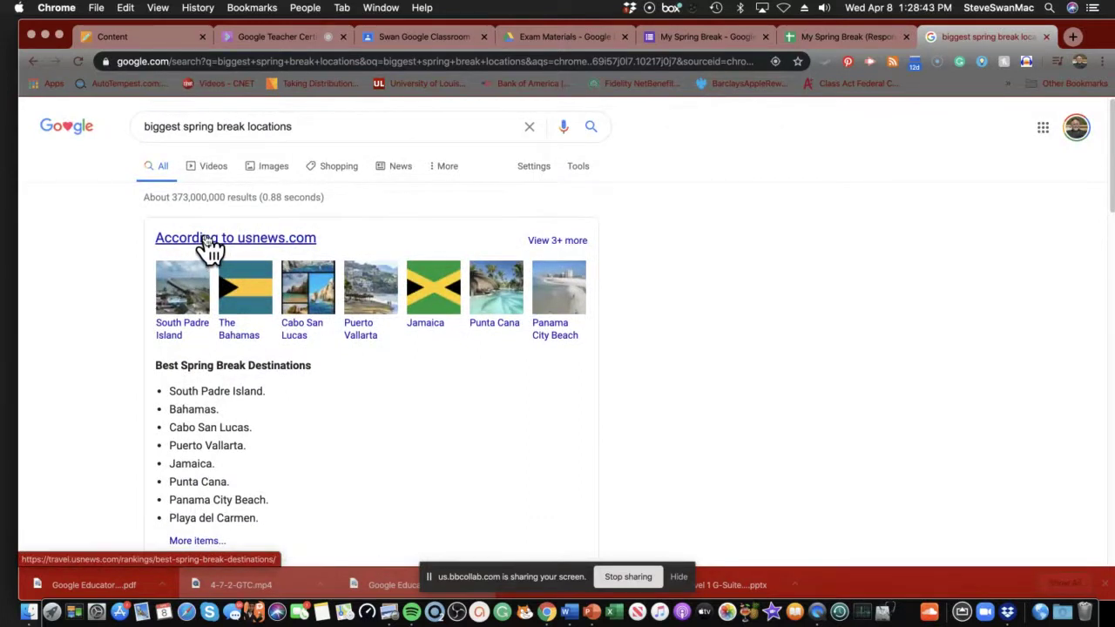
scroll(209, 248, down, 2)
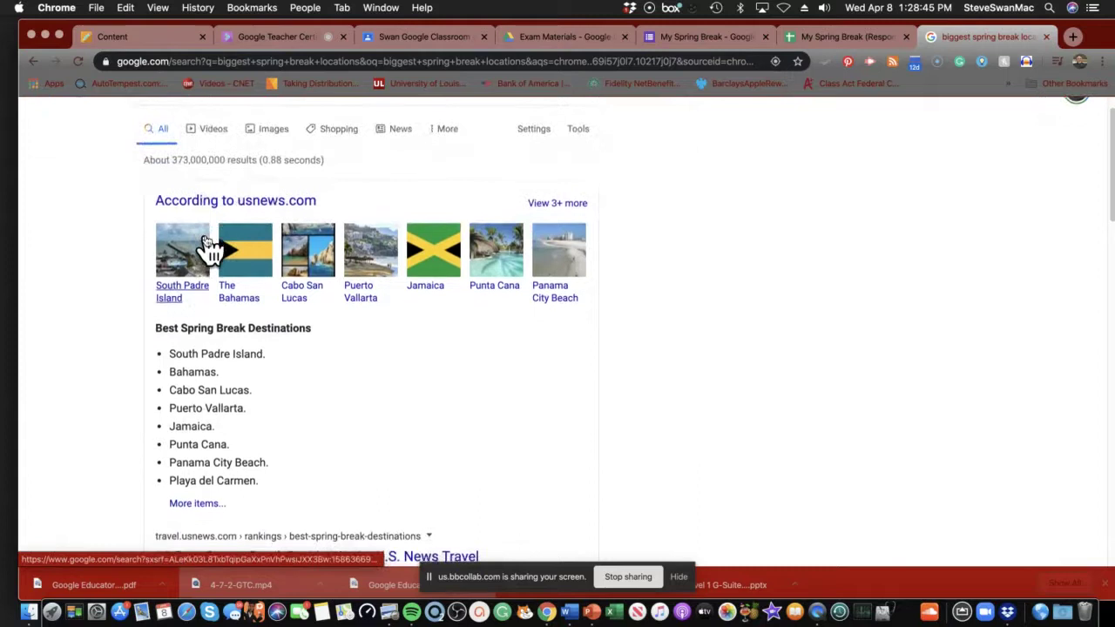
scroll(209, 248, down, 5)
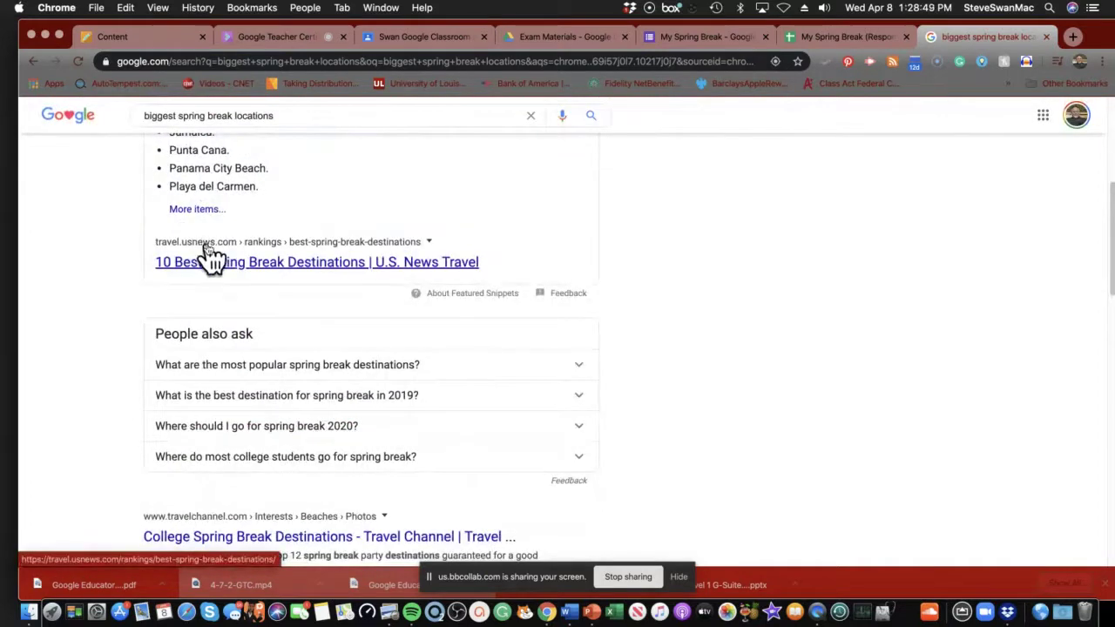
click(261, 368)
scroll(273, 375, down, 2)
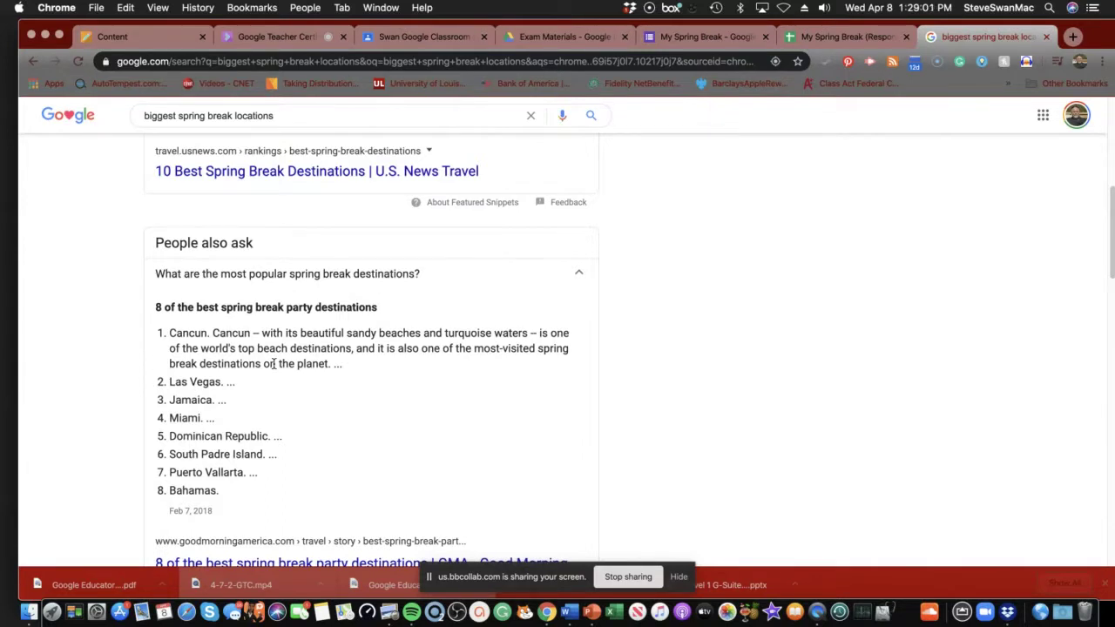
scroll(273, 366, up, 8)
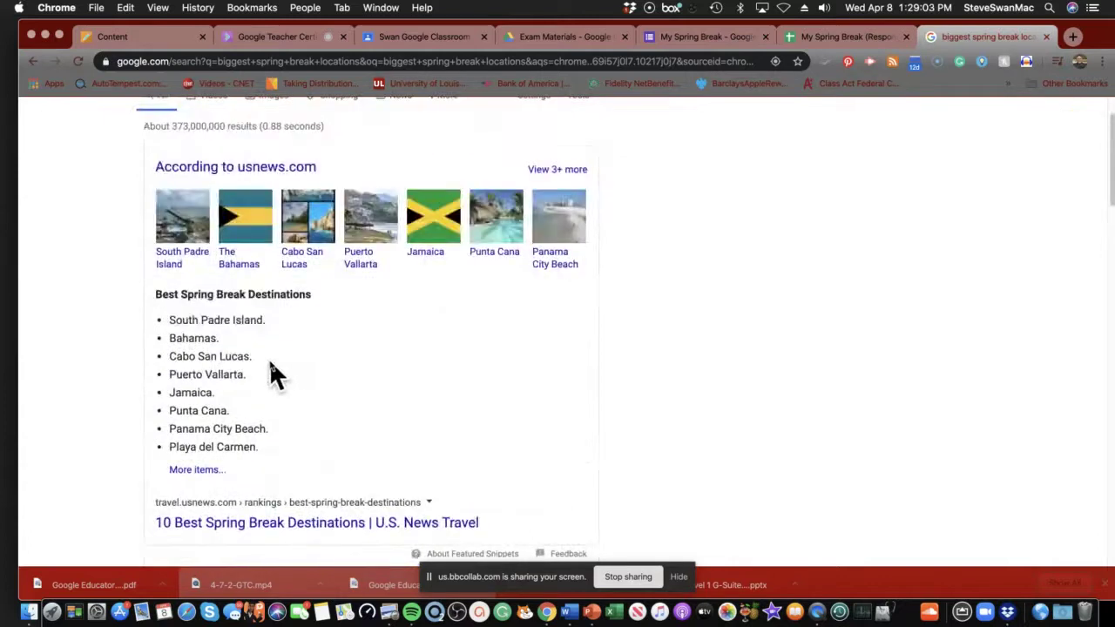
scroll(272, 372, up, 2)
scroll(271, 372, down, 9)
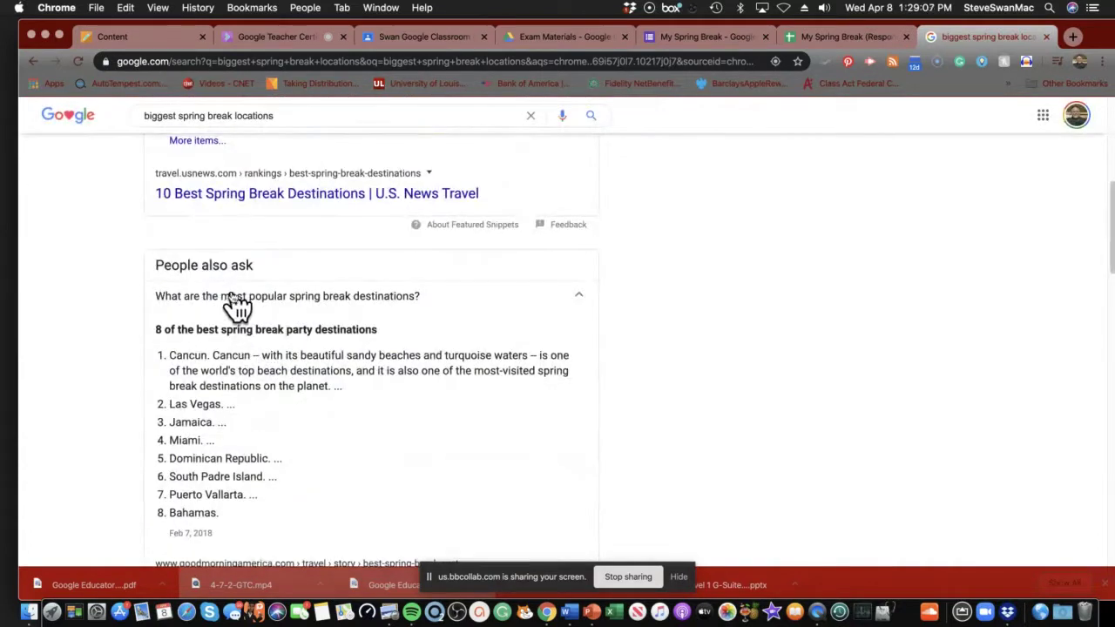
click(235, 305)
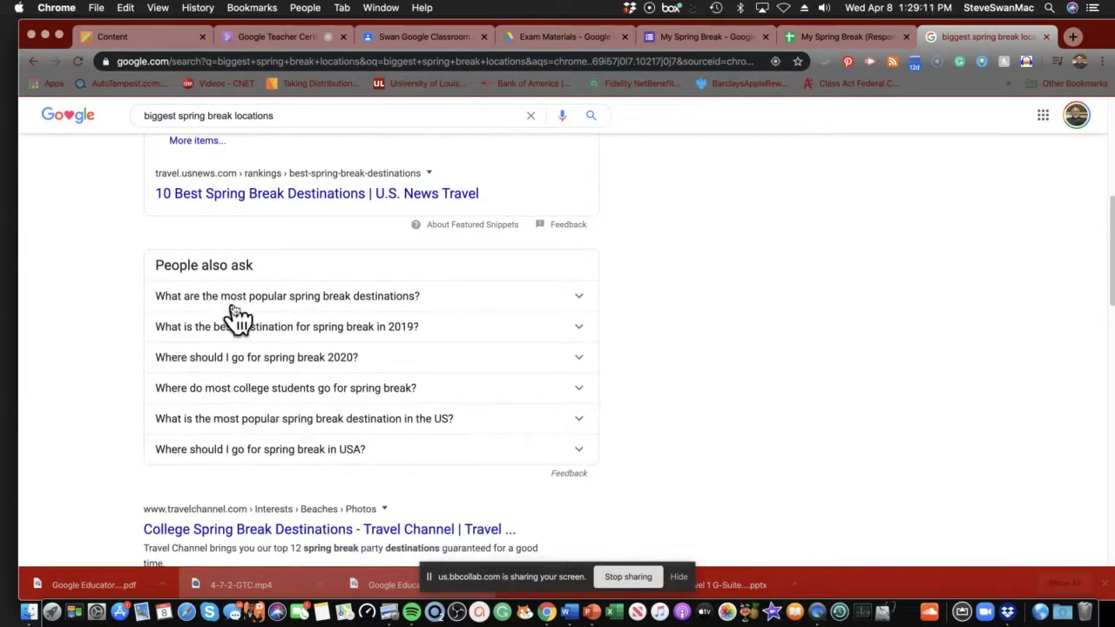
Open the GMA article '8 of the best spring break party destinations'.
click(234, 306)
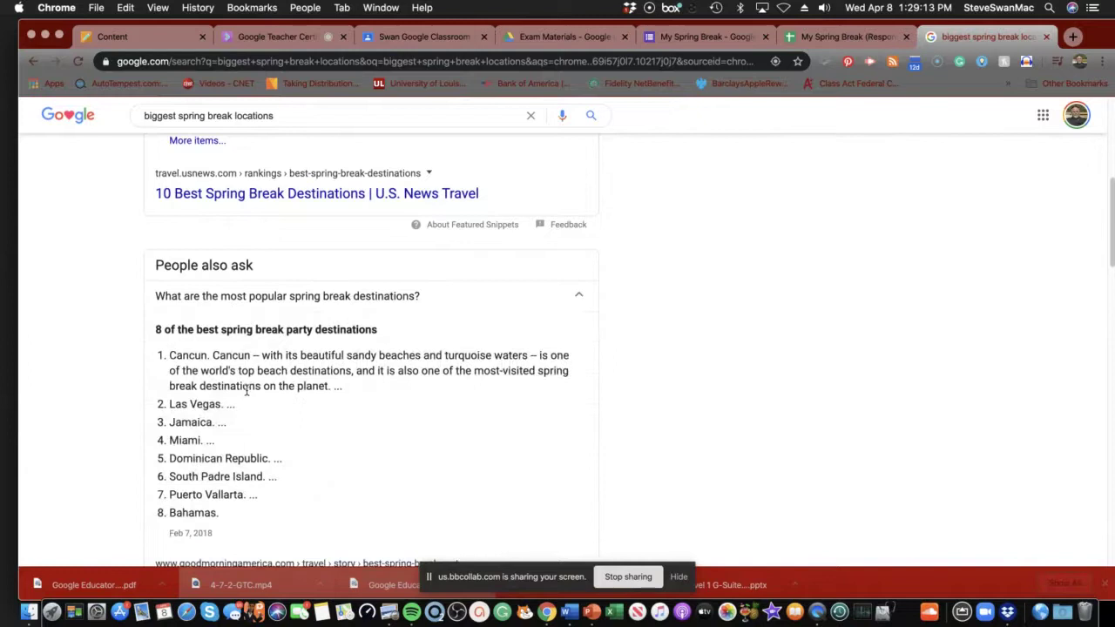
scroll(247, 391, down, 1)
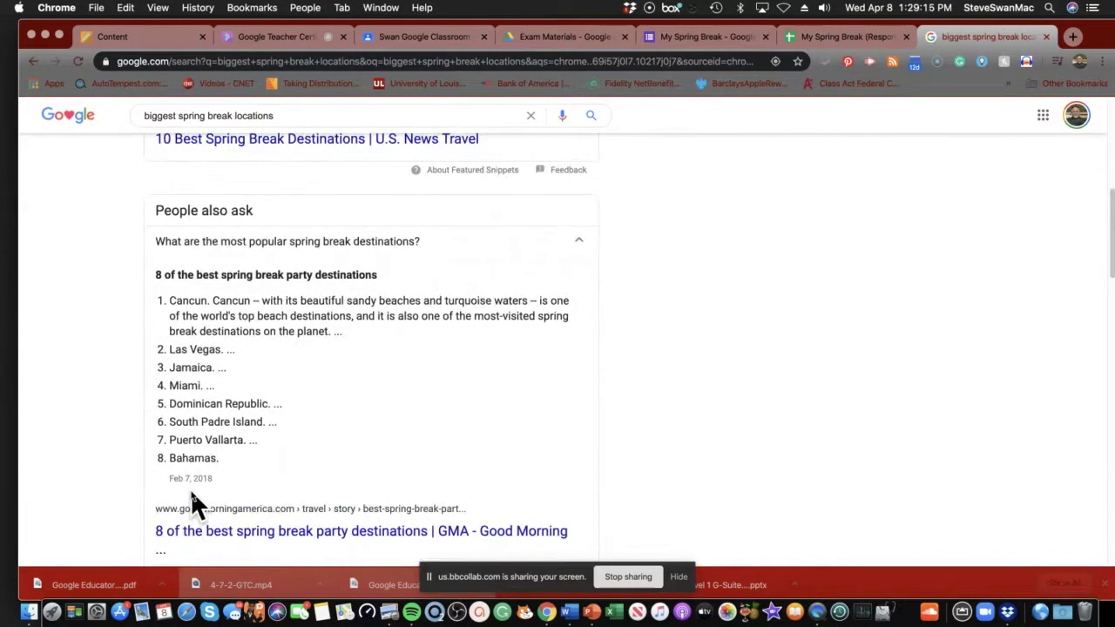
scroll(192, 493, down, 3)
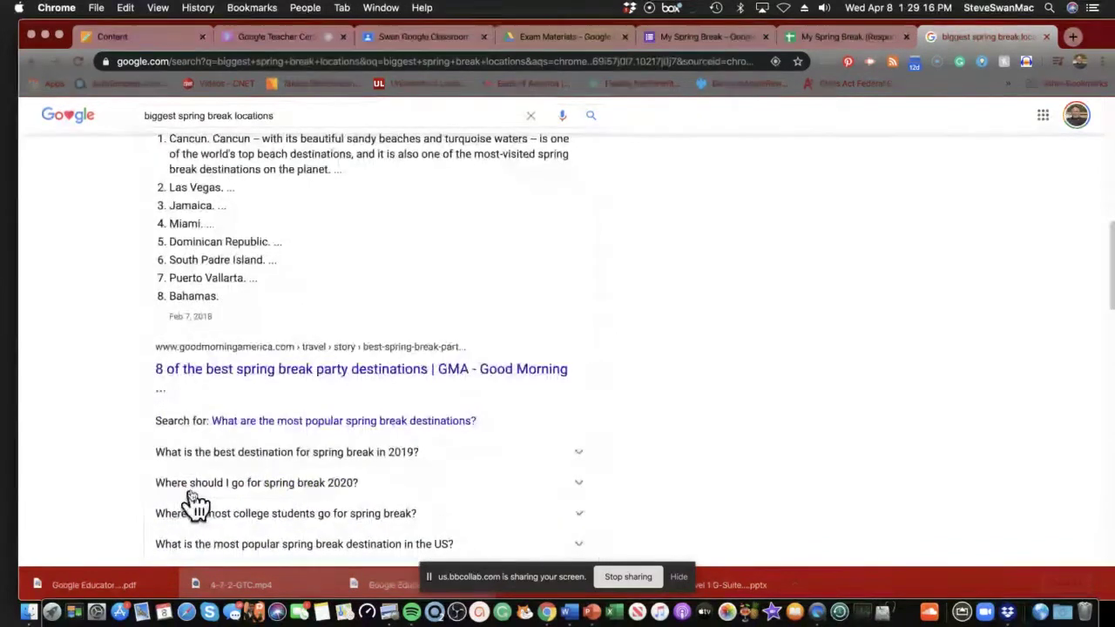
click(273, 375)
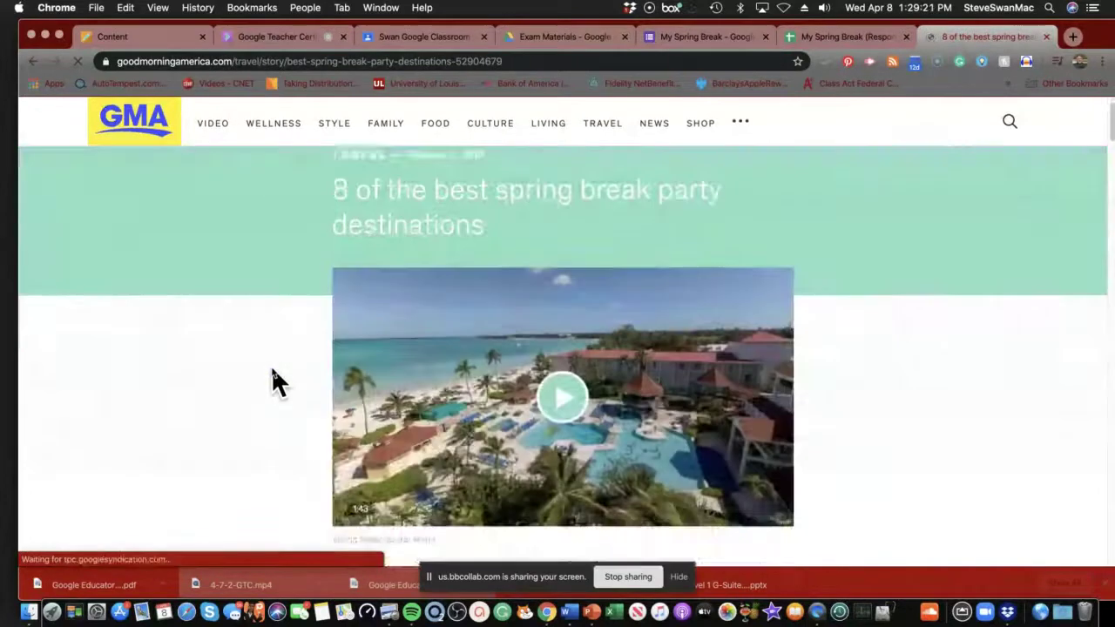
Copy the GMA article's web address and go back to the My Spring Break form.
scroll(271, 382, down, 5)
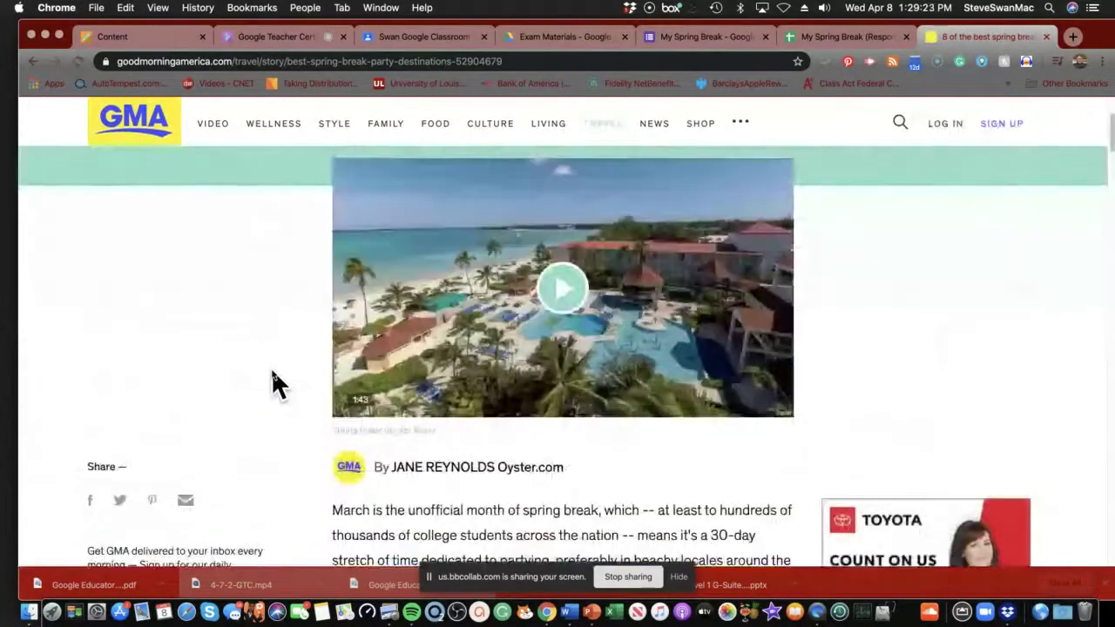
scroll(271, 367, up, 2)
click(517, 61)
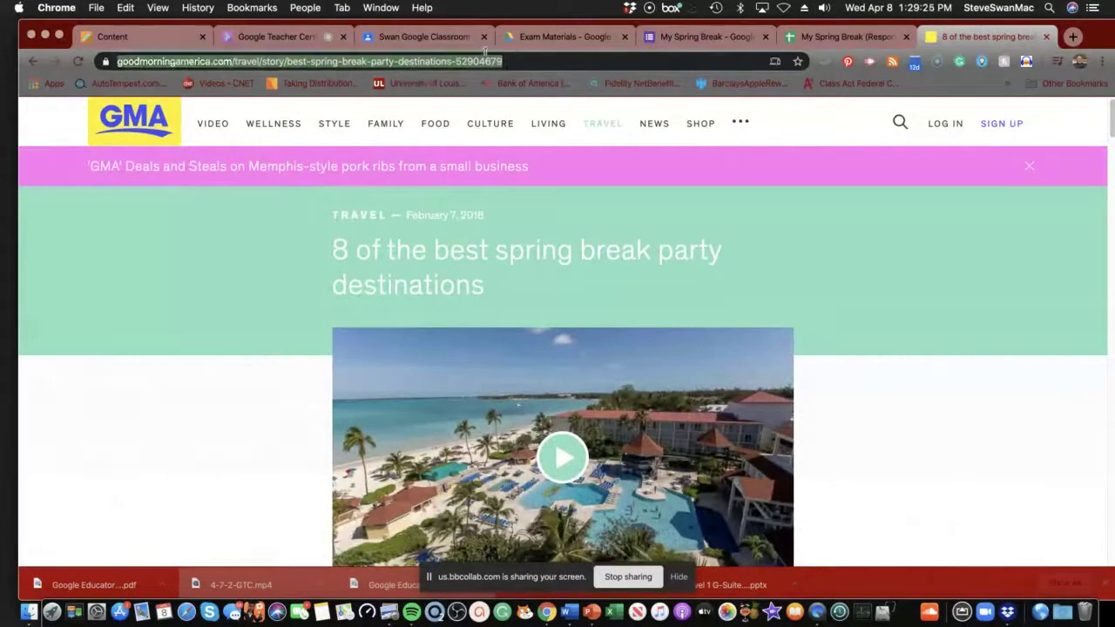
right_click(481, 54)
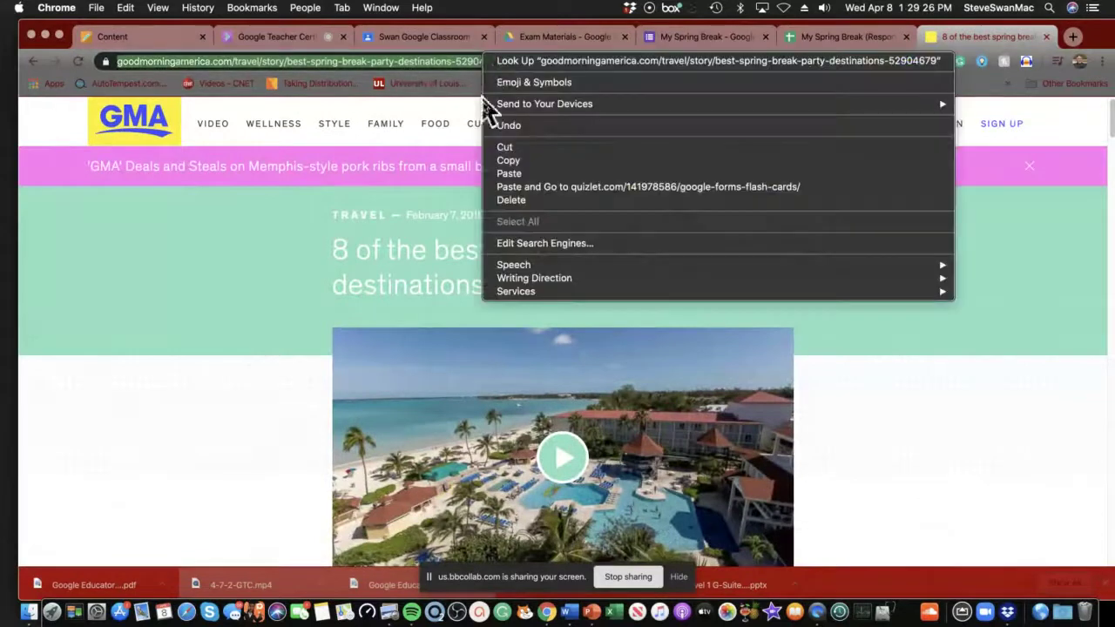
click(509, 161)
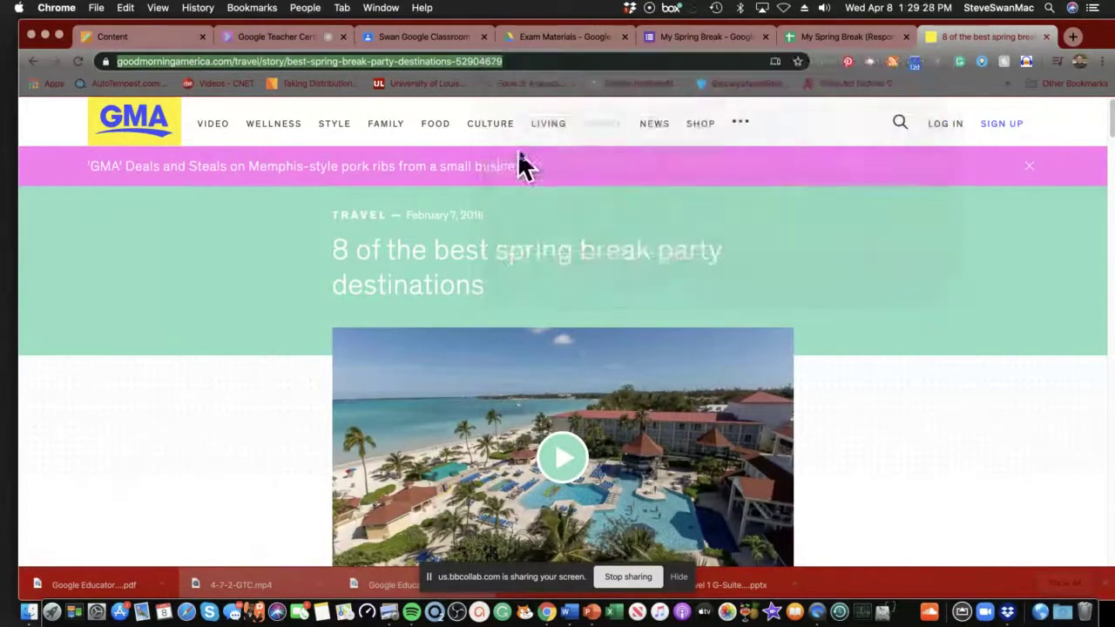
click(690, 38)
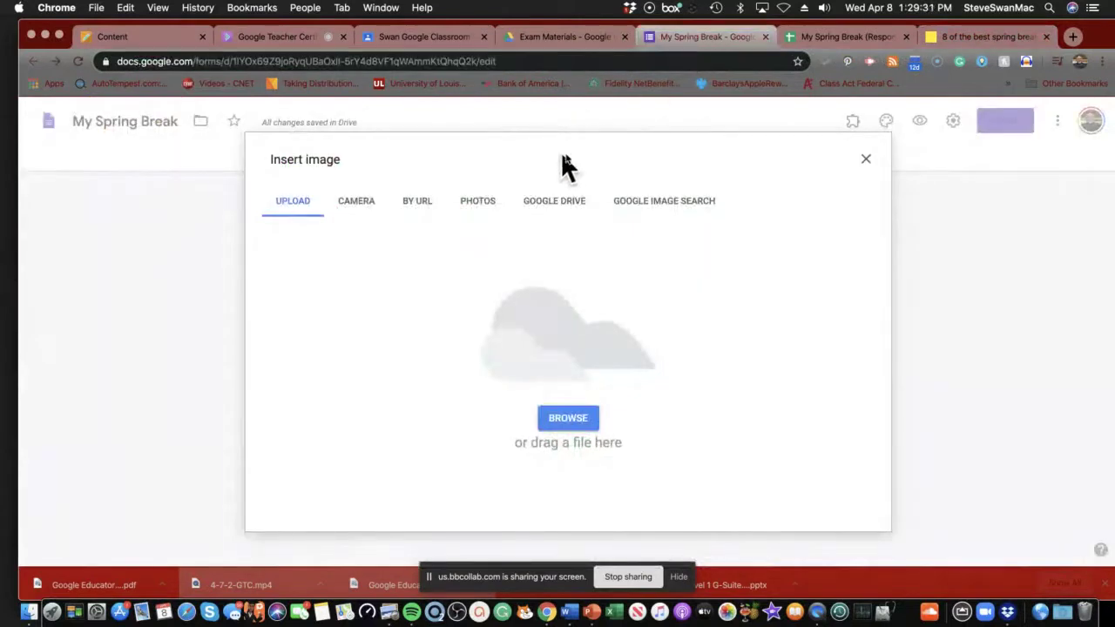
Try the BY URL option in Insert image, then close the dialog without adding an image.
click(417, 208)
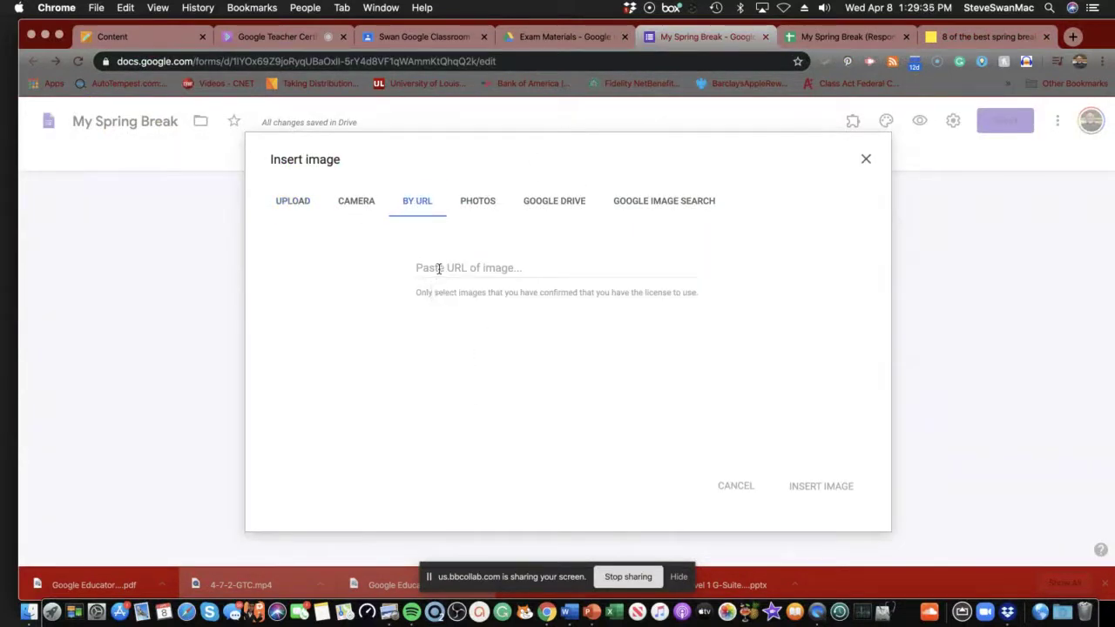
click(439, 268)
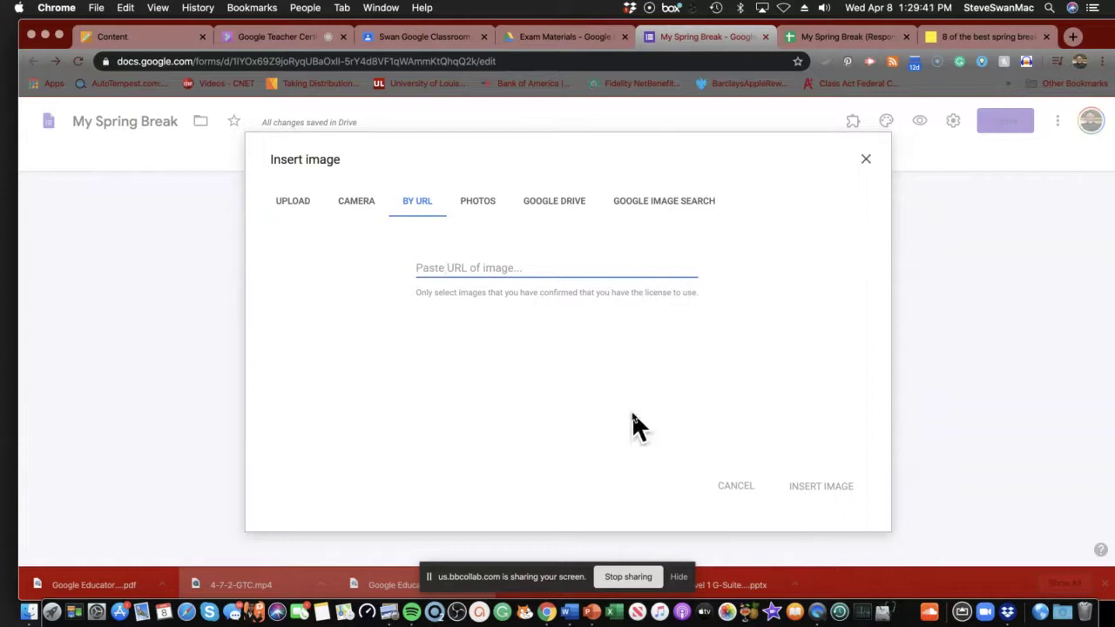
click(724, 486)
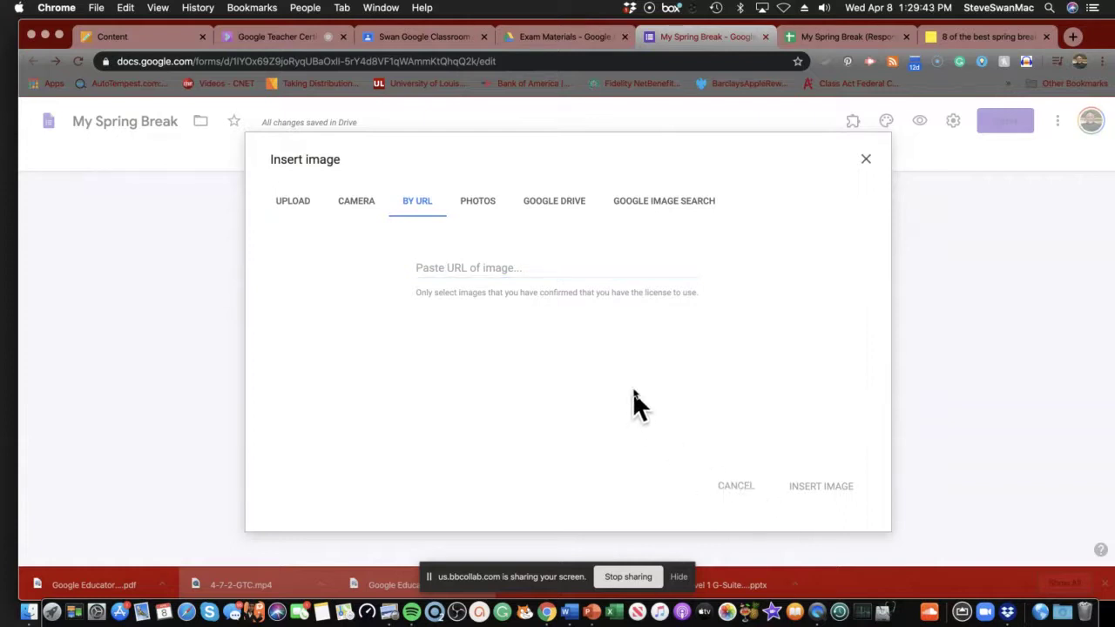
click(865, 159)
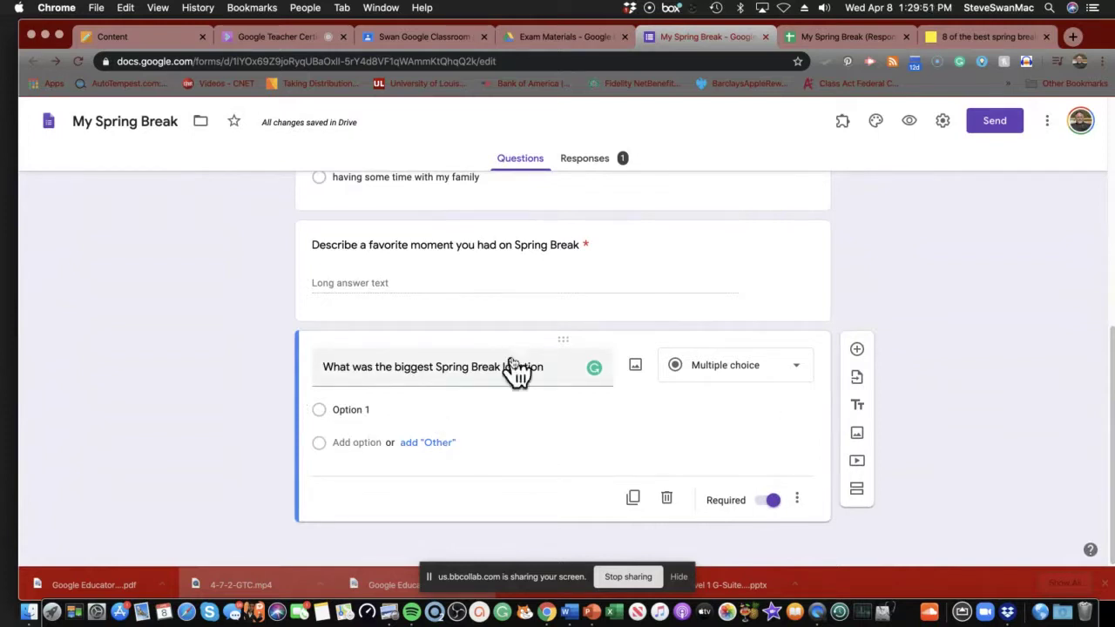
Paste the GMA article link at the end of the location question's title.
click(564, 371)
click(550, 366)
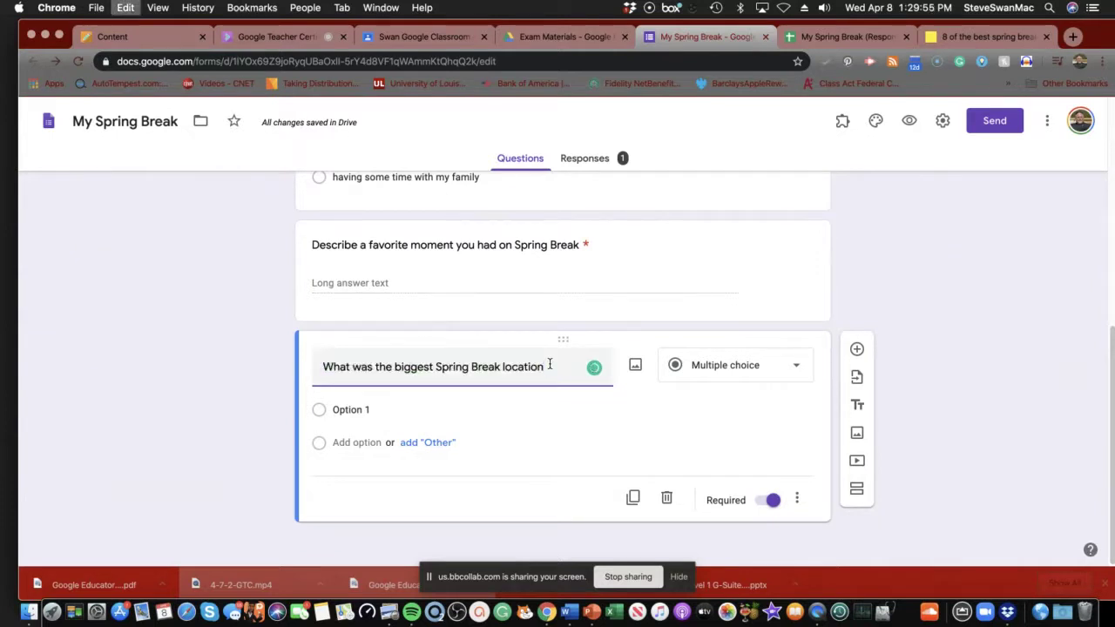
key(super+v)
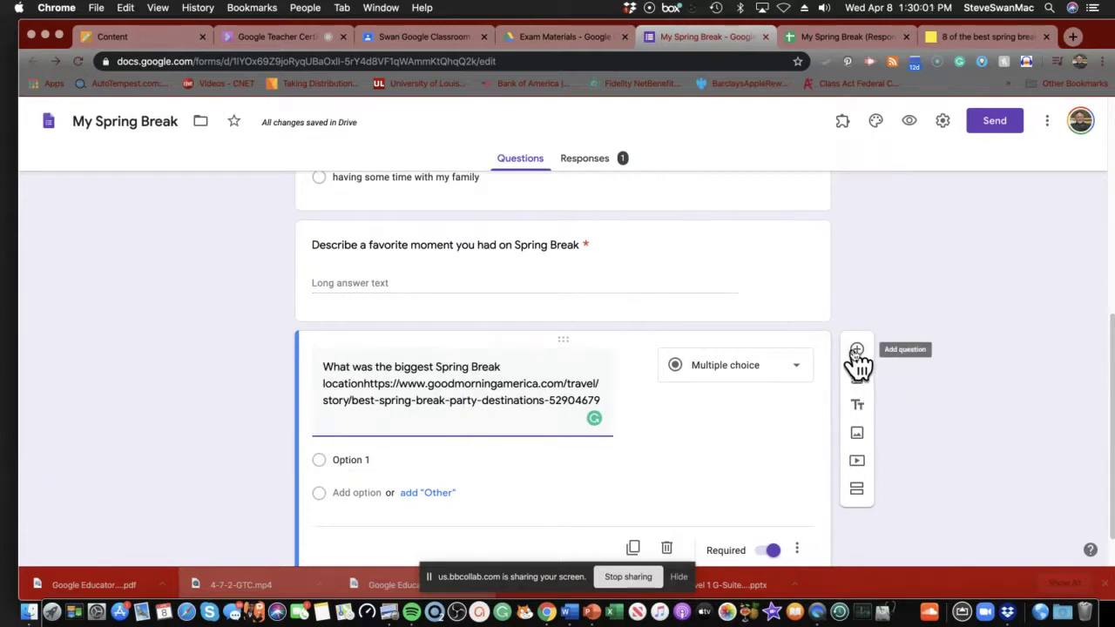
Change the first answer choice from Option 1 to 'Spring break in cancun'.
click(341, 459)
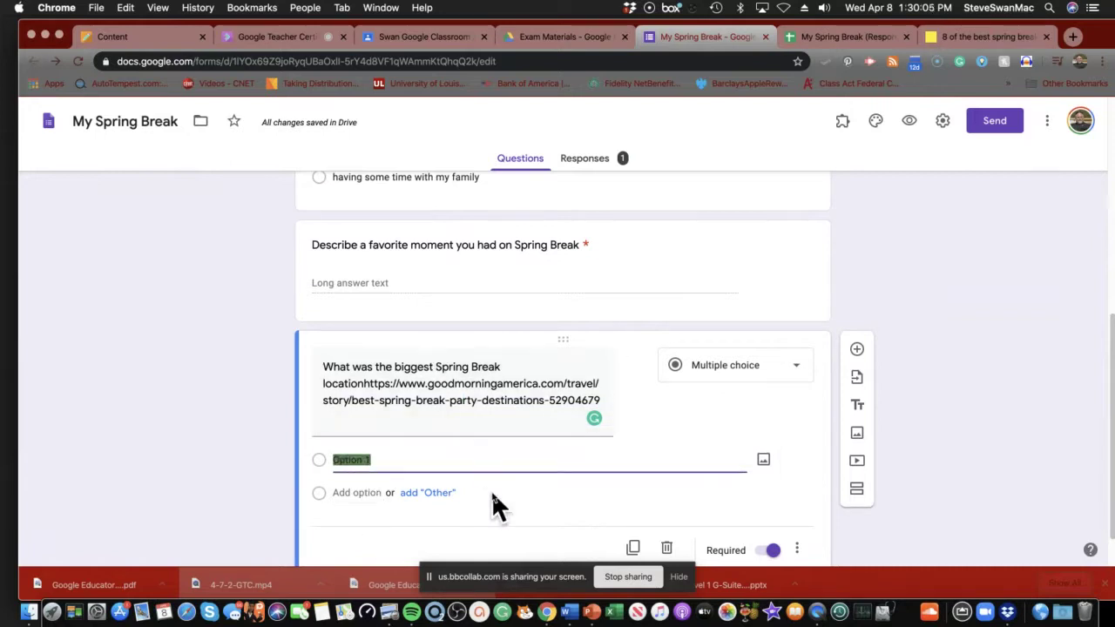
scroll(493, 490, down, 1)
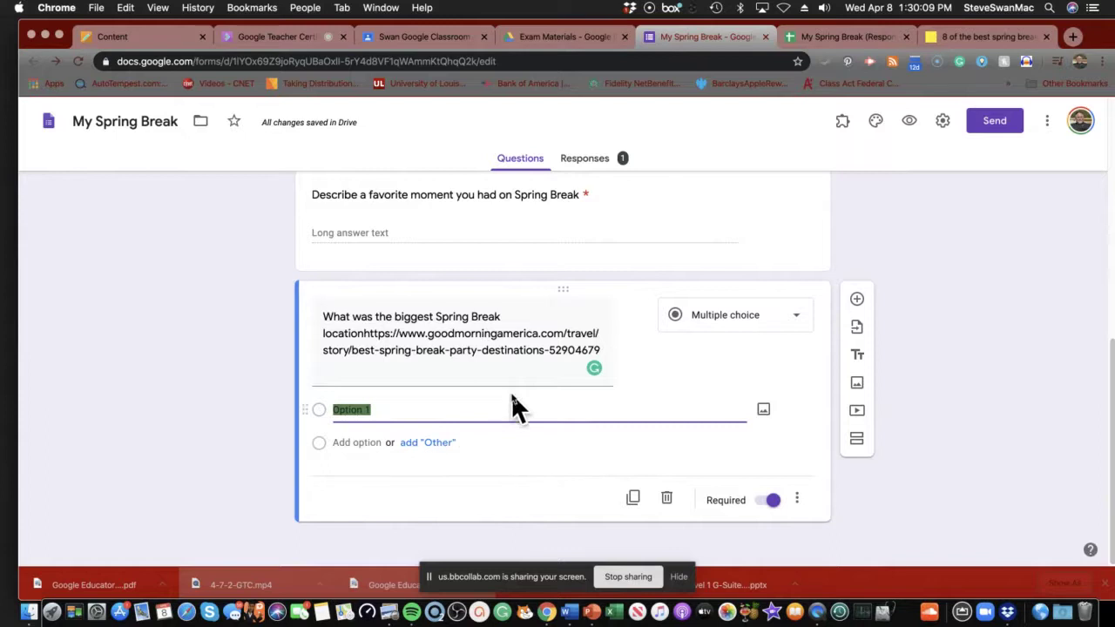
click(464, 409)
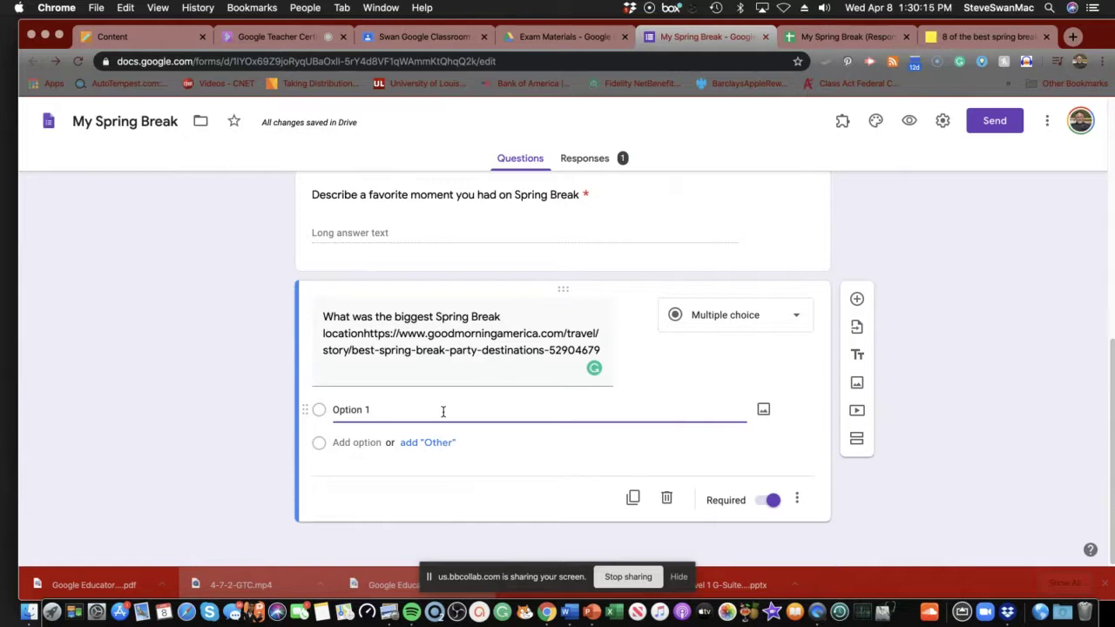
text(Where is this)
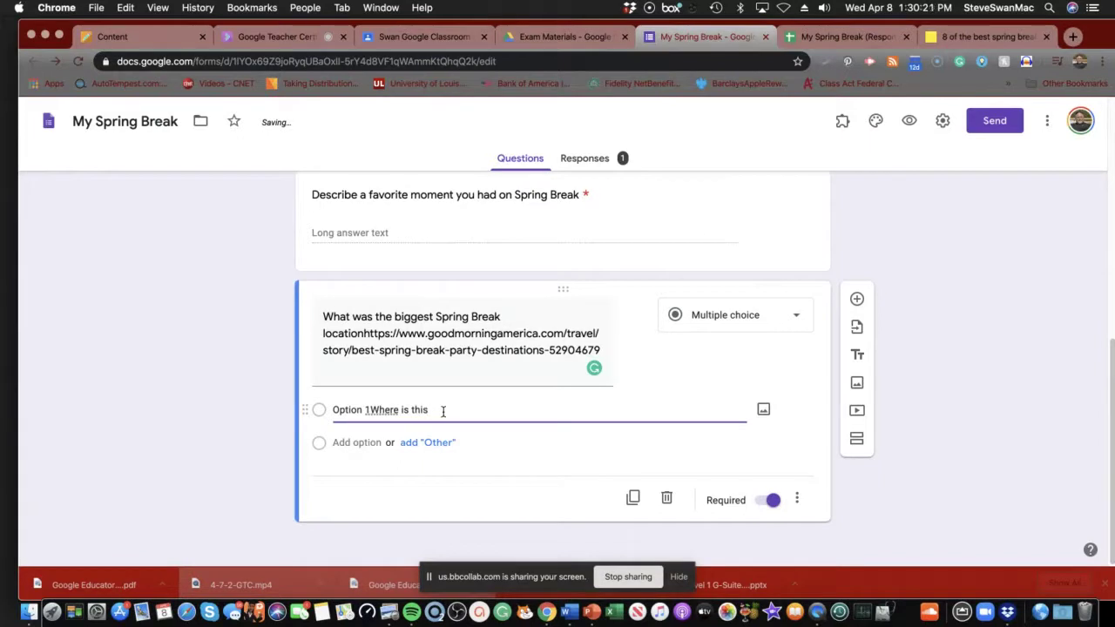
key(BackSpace)
key(BackSpace)
key(BackSpace)
key(BackSpace)
key(BackSpace)
key(BackSpace)
key(BackSpace)
key(BackSpace)
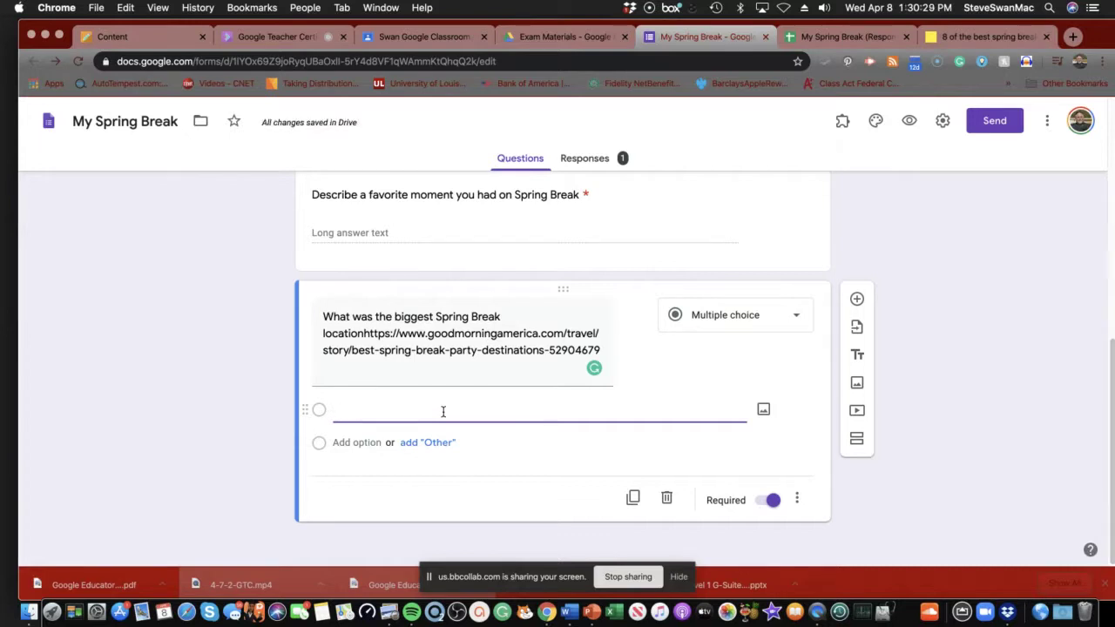
text(Spr)
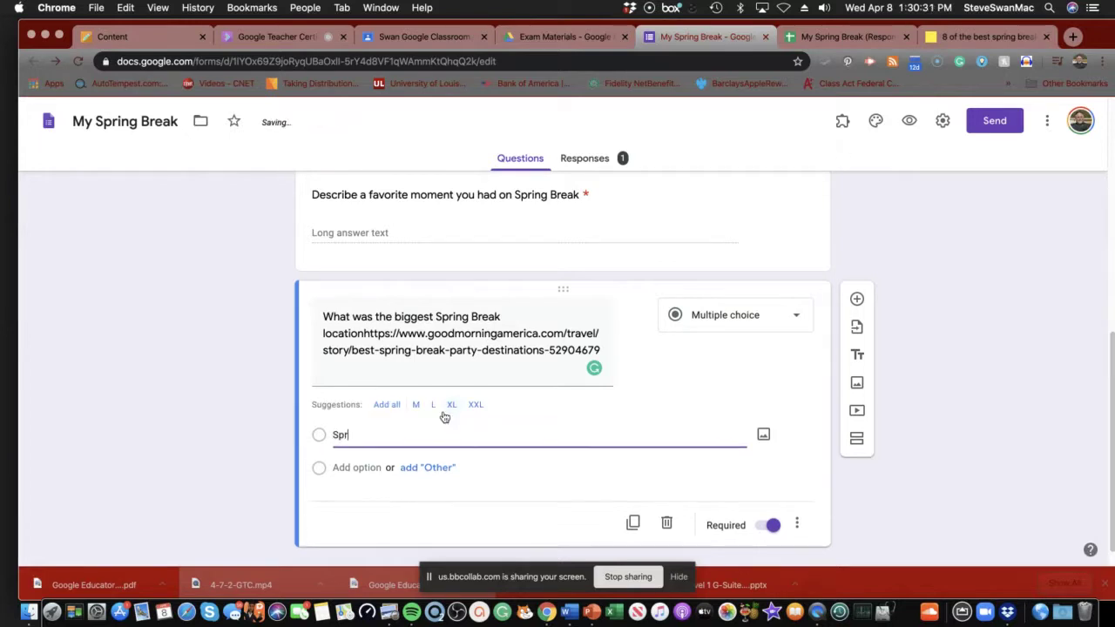
text(ing break in)
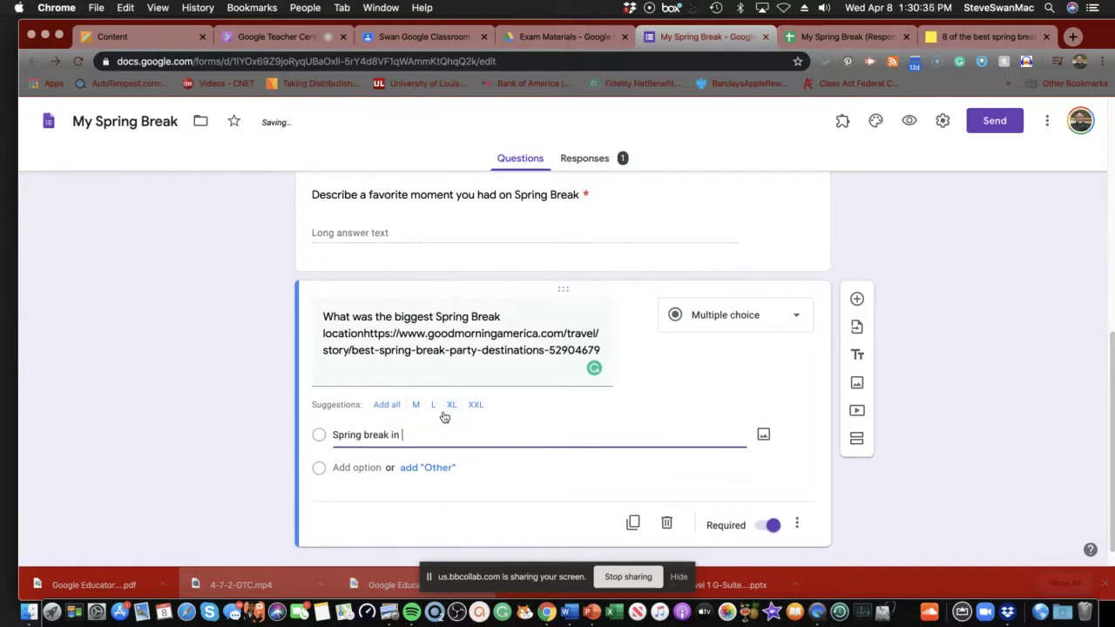
text( cancun)
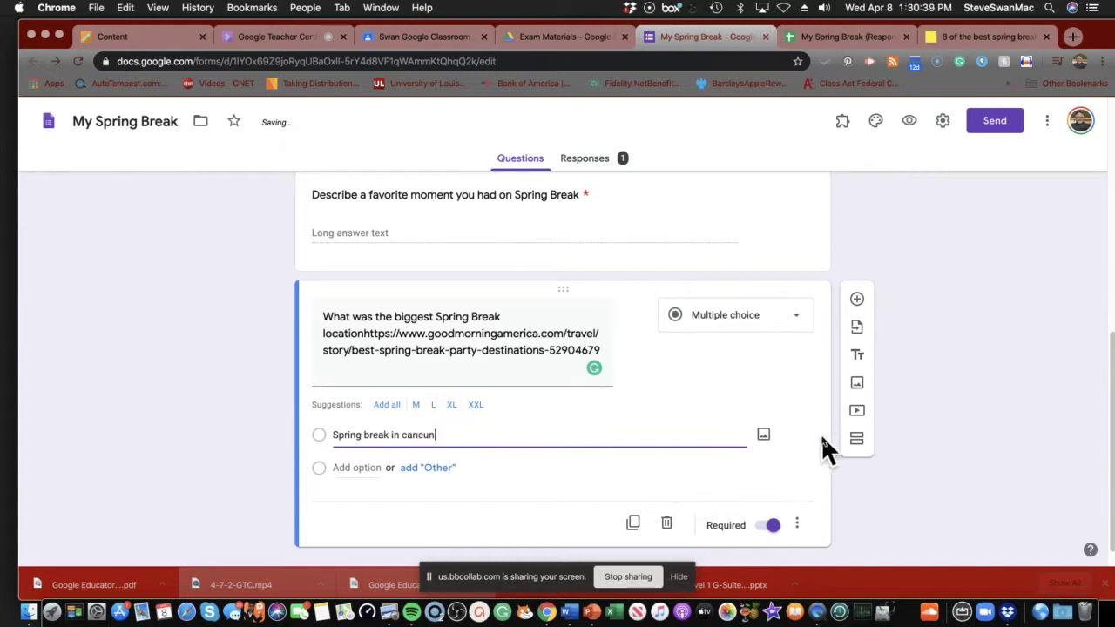
click(857, 413)
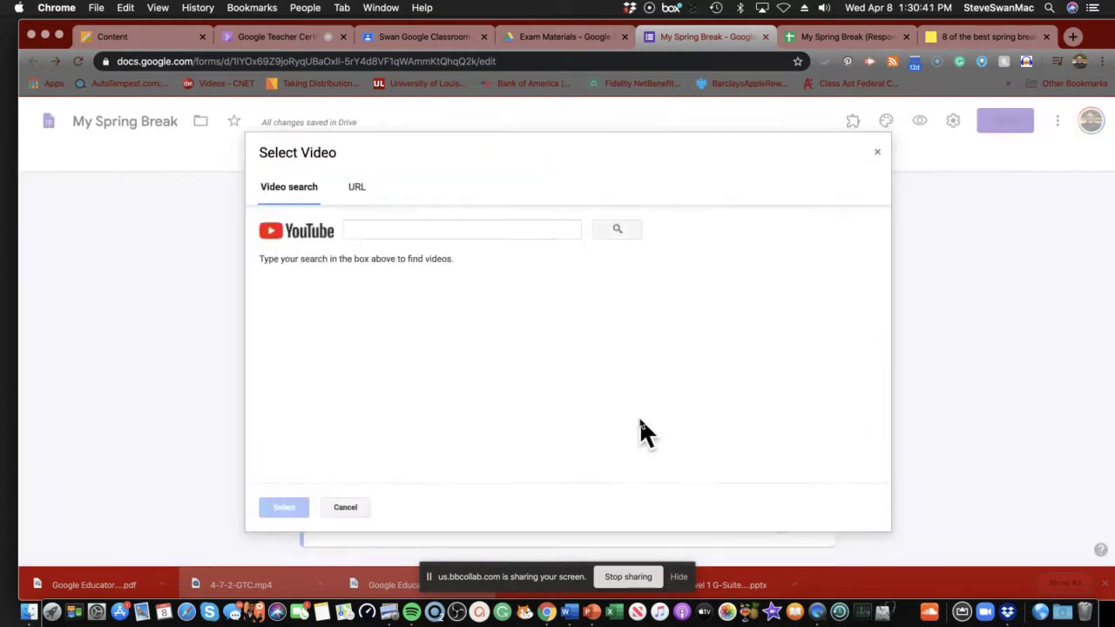
Search YouTube for 'cancun spring break' and insert the 'Cancun | Spring Break 2017' video.
click(388, 226)
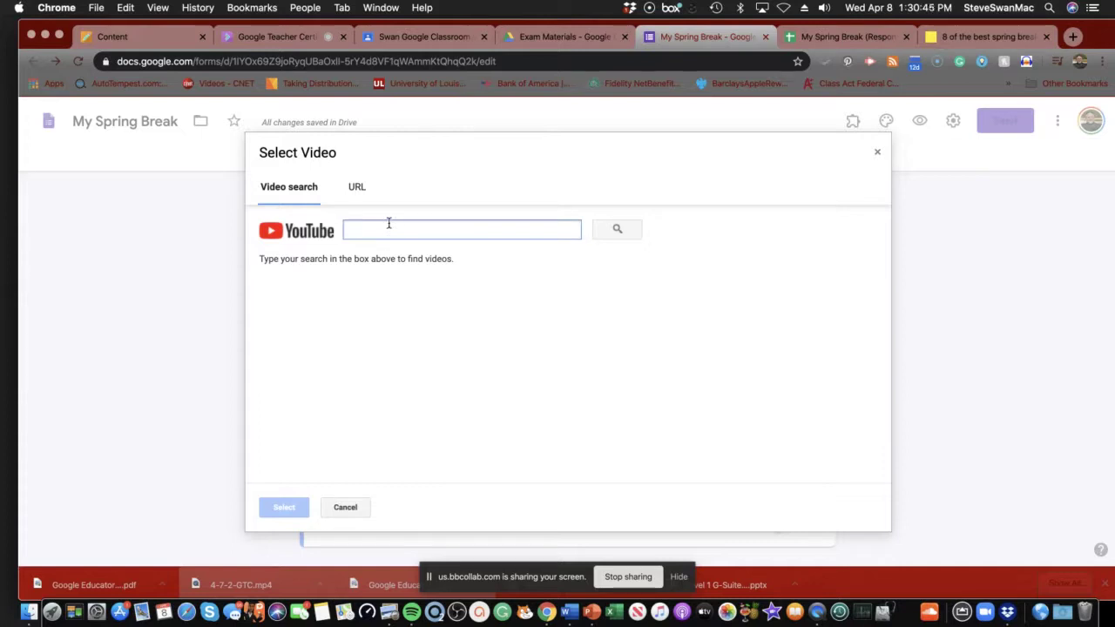
text(canc)
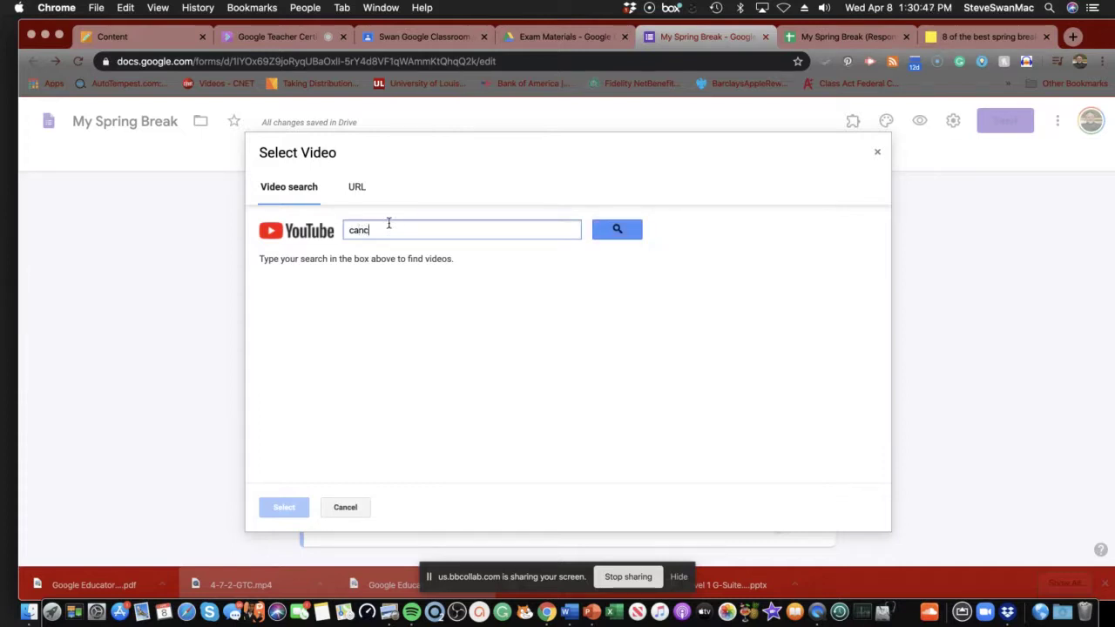
text(un spring break)
key(Return)
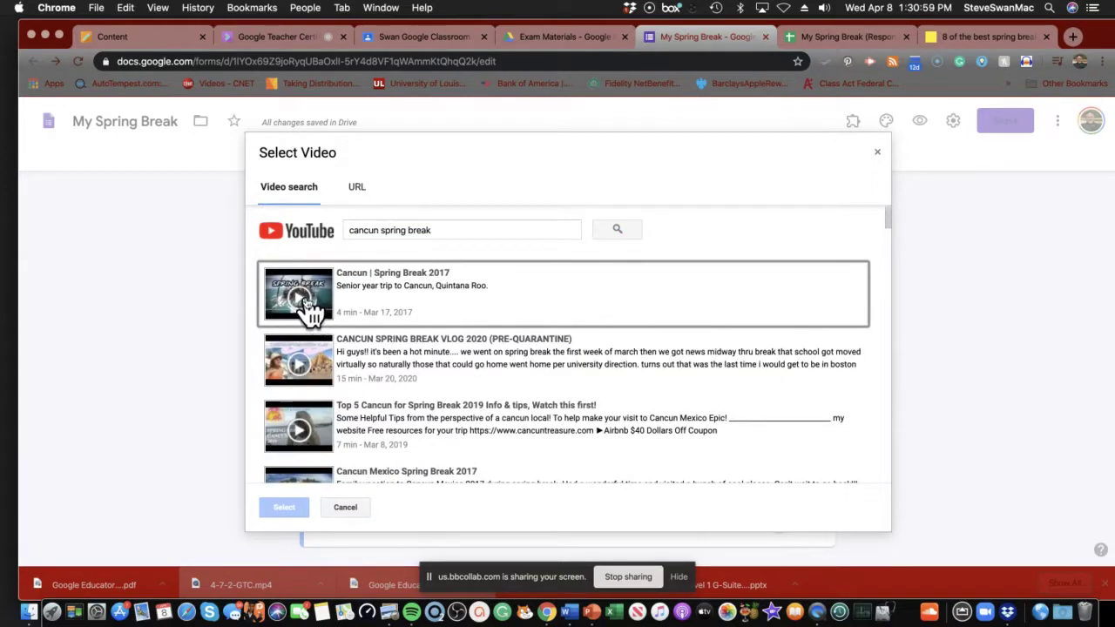
click(306, 300)
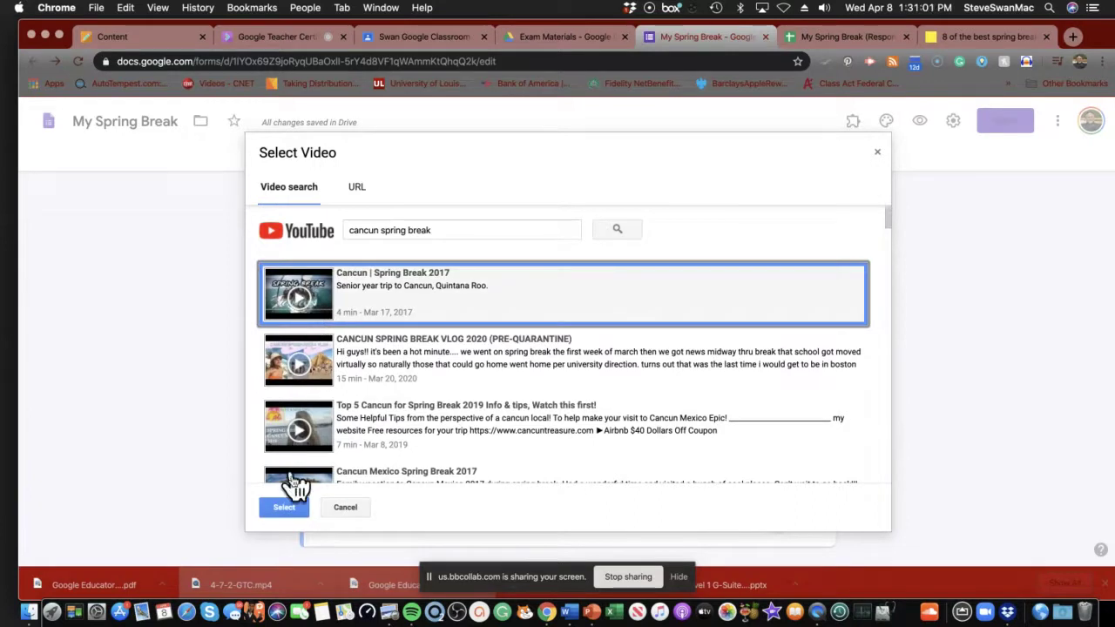
click(286, 507)
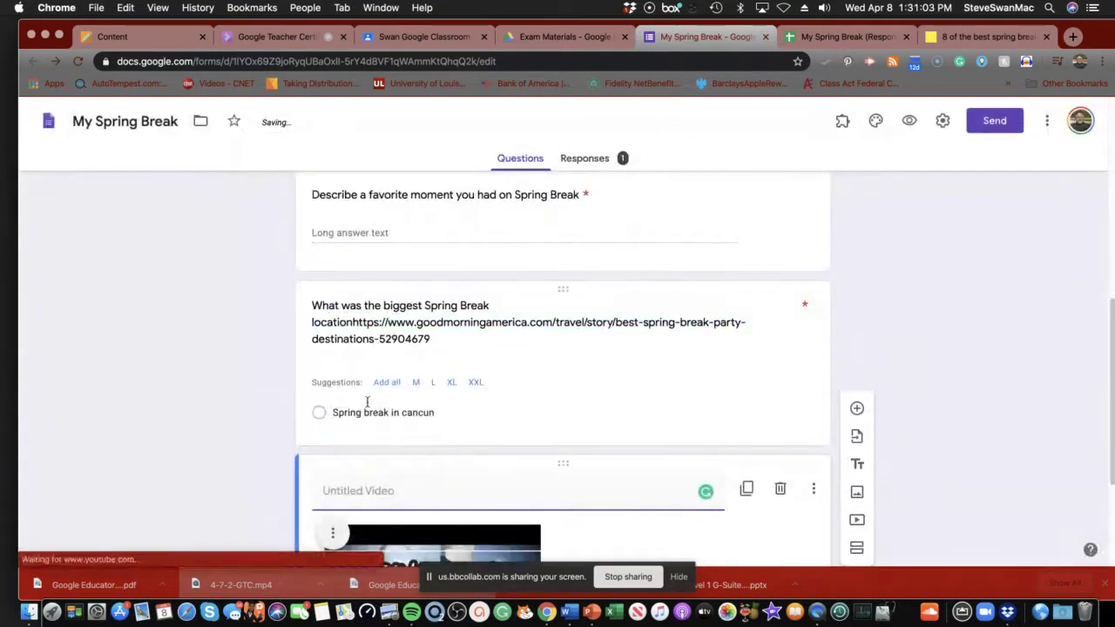
scroll(409, 514, down, 1)
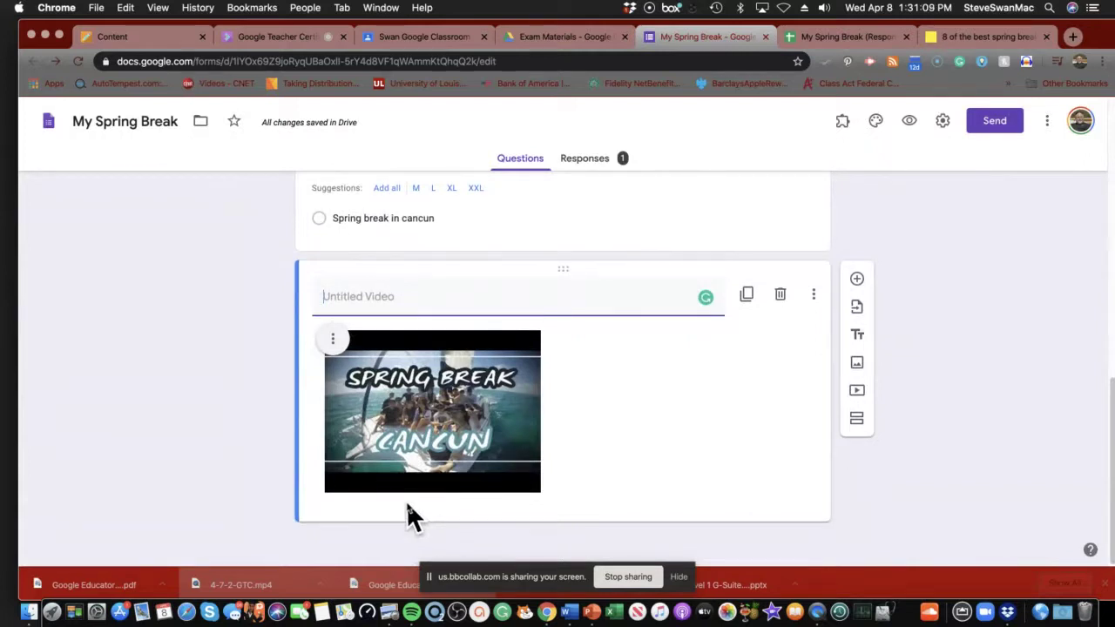
click(332, 341)
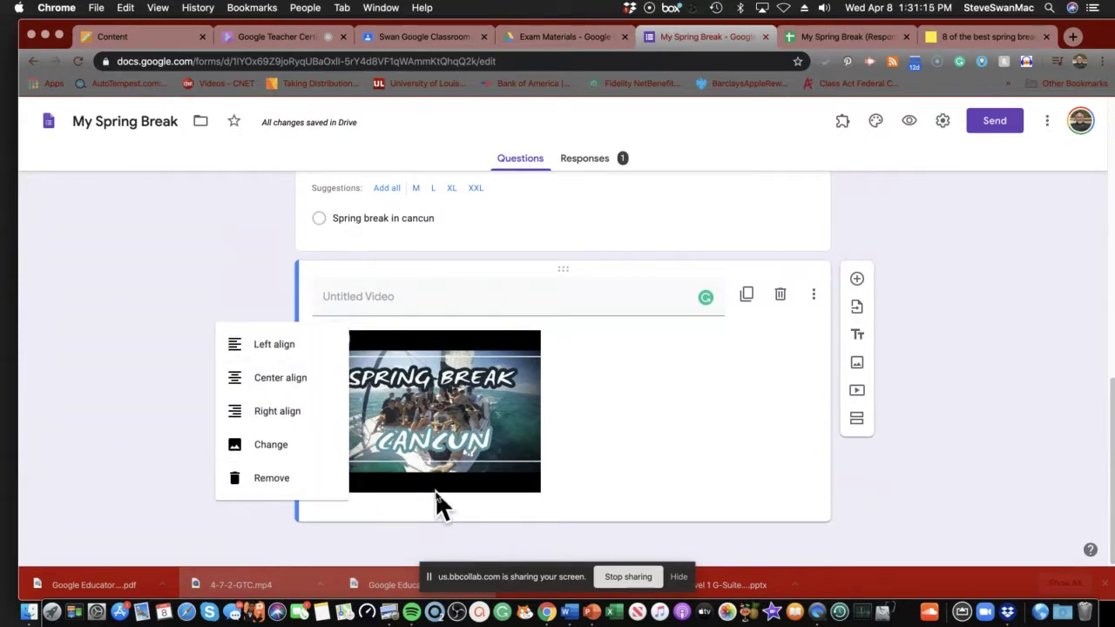
click(606, 440)
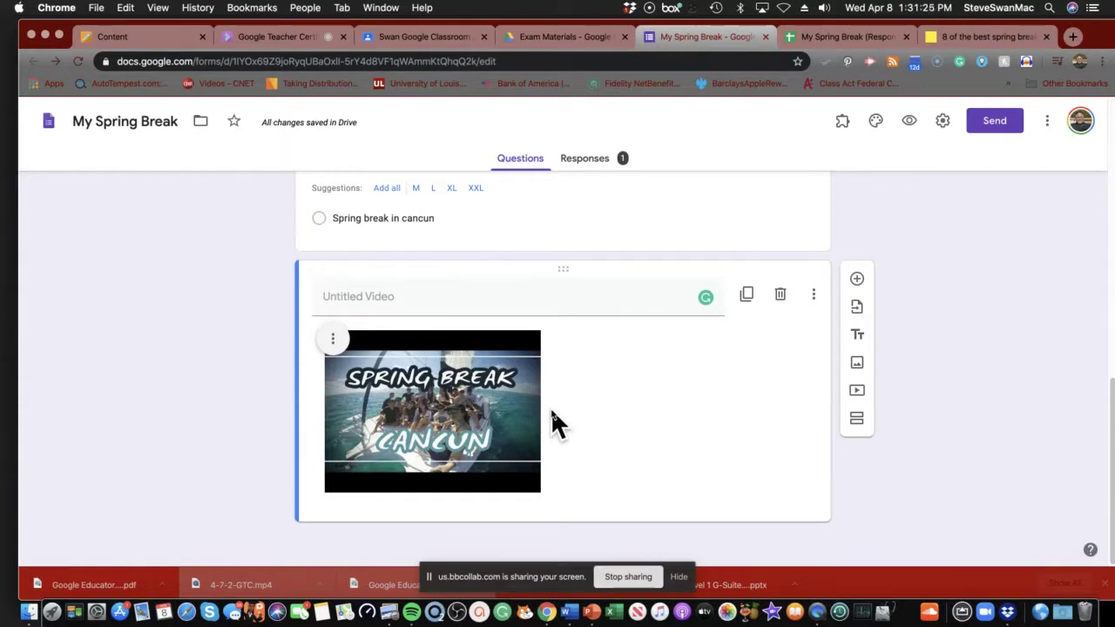
click(680, 576)
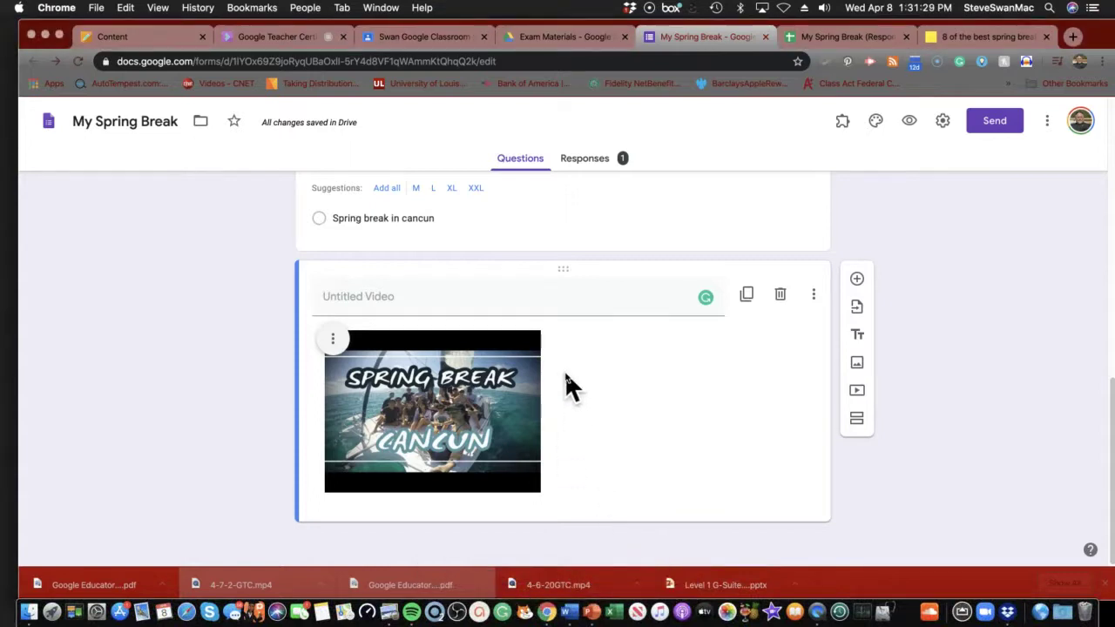
scroll(565, 373, up, 3)
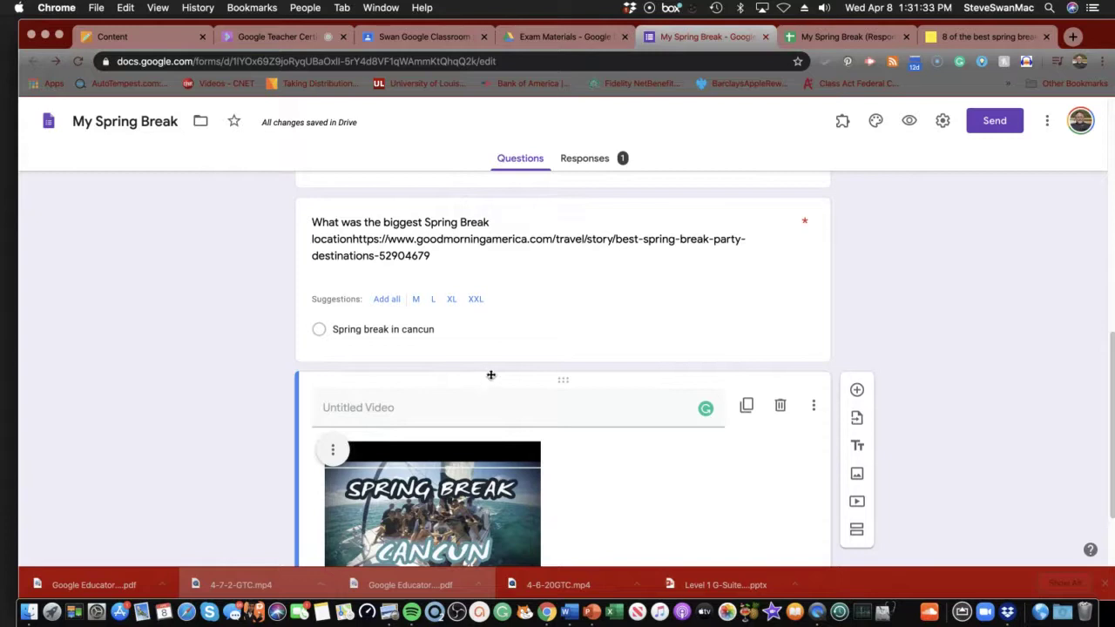
click(835, 399)
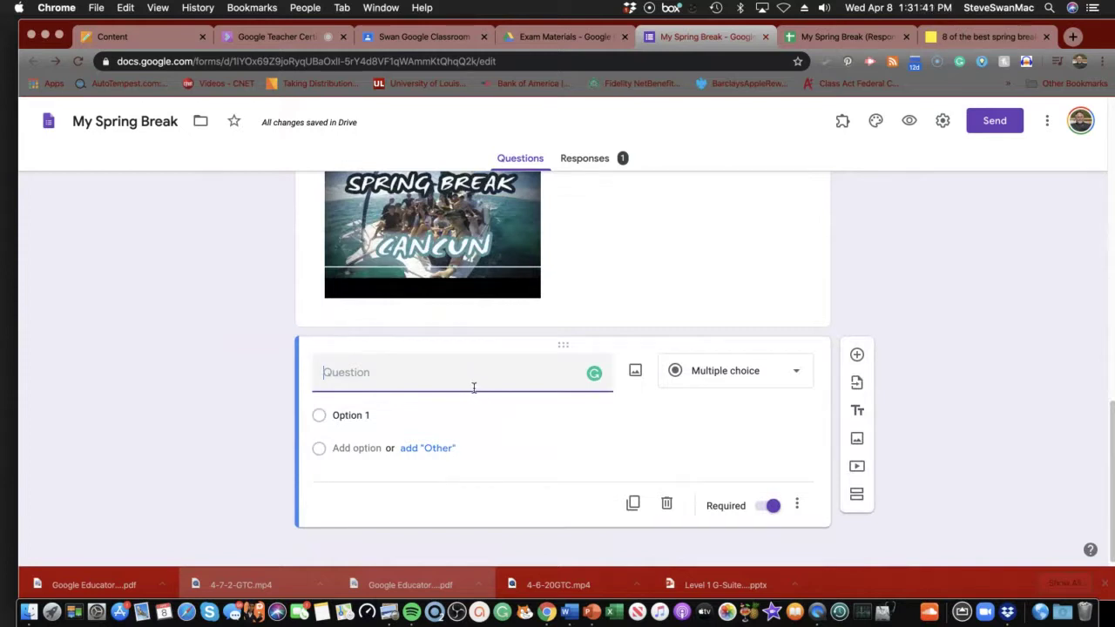
Scroll back up through the form to the required email address field.
scroll(490, 418, up, 5)
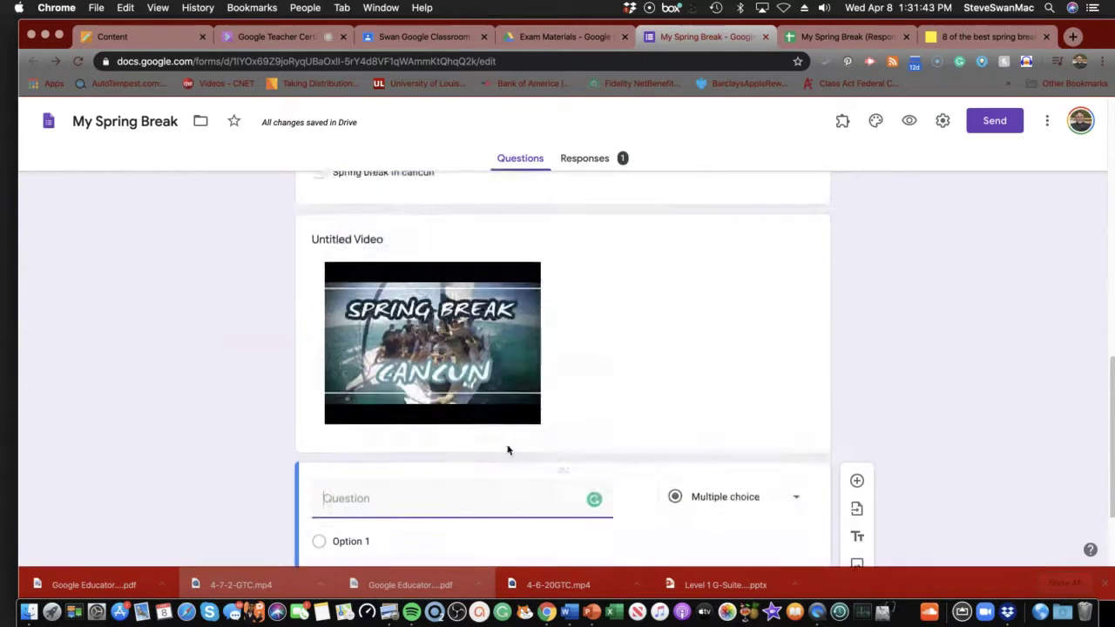
scroll(508, 446, up, 2)
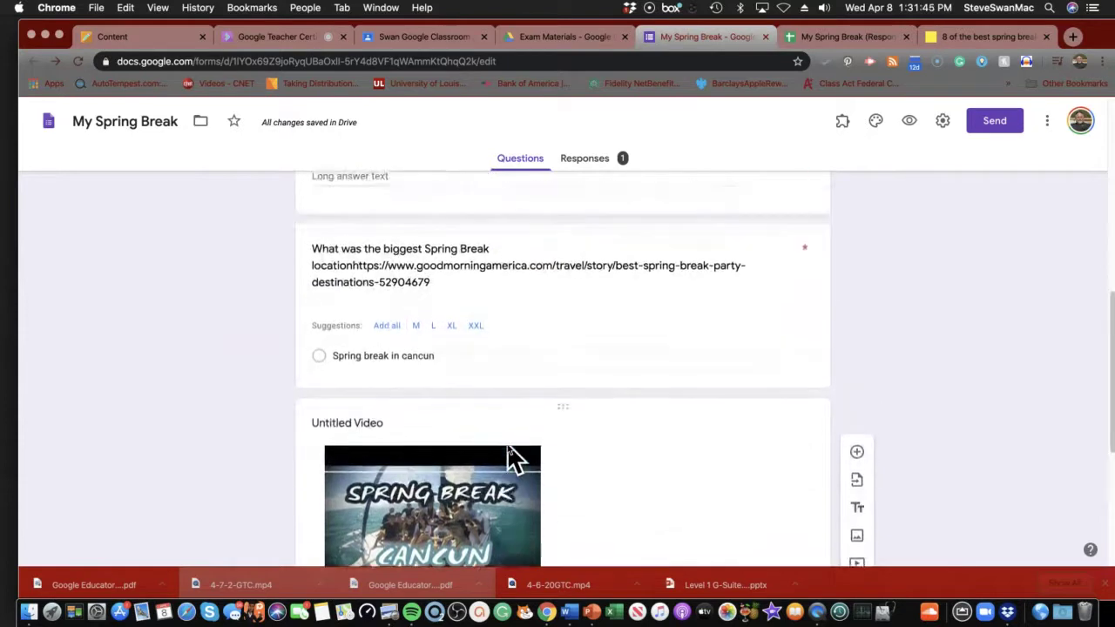
scroll(507, 446, up, 1)
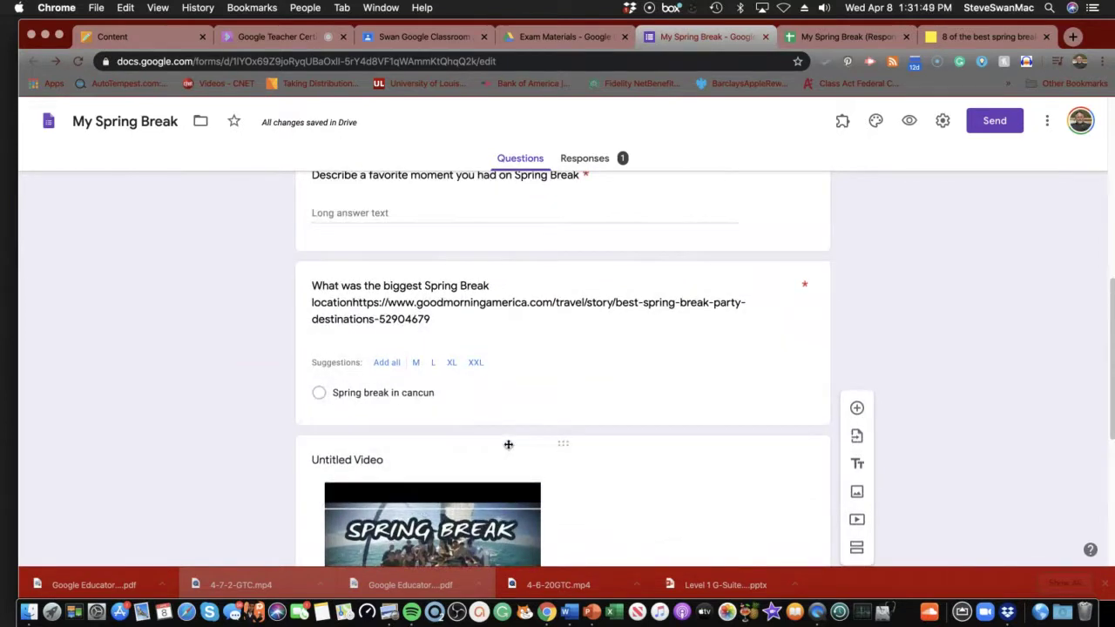
scroll(508, 444, down, 3)
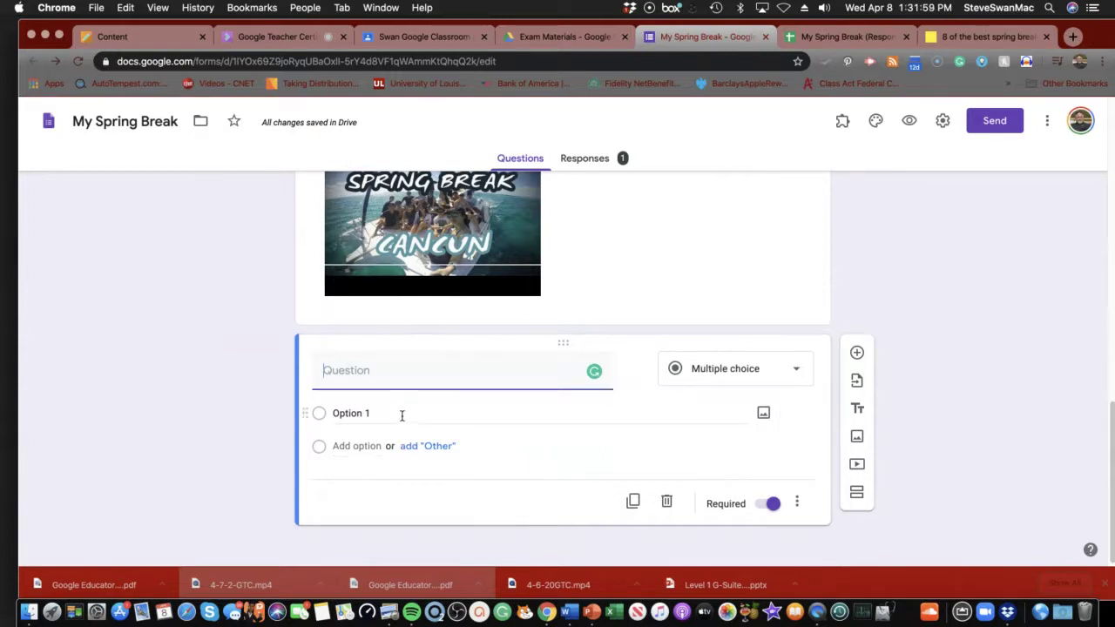
scroll(408, 420, up, 15)
scroll(411, 420, up, 2)
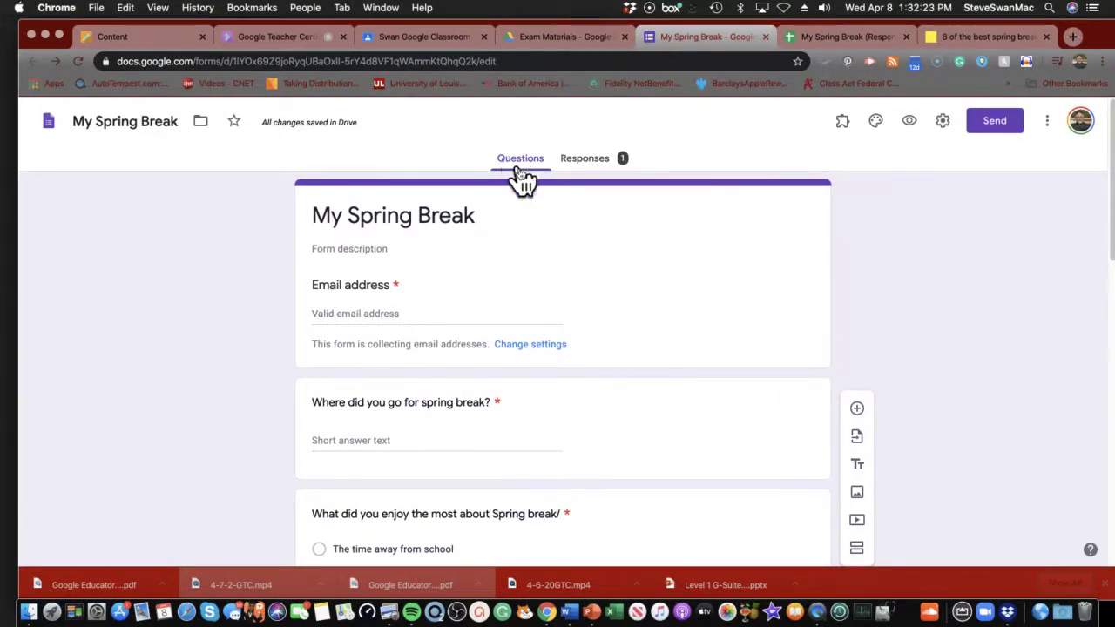
Open the response summary and then the linked My Spring Break (Responses) spreadsheet.
click(581, 165)
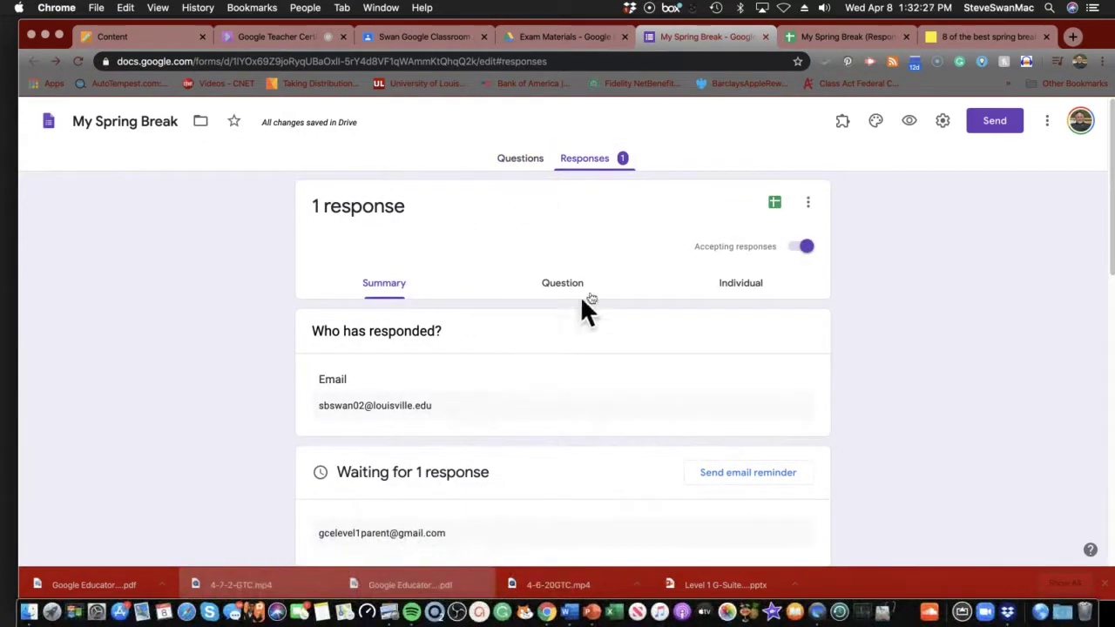
click(775, 203)
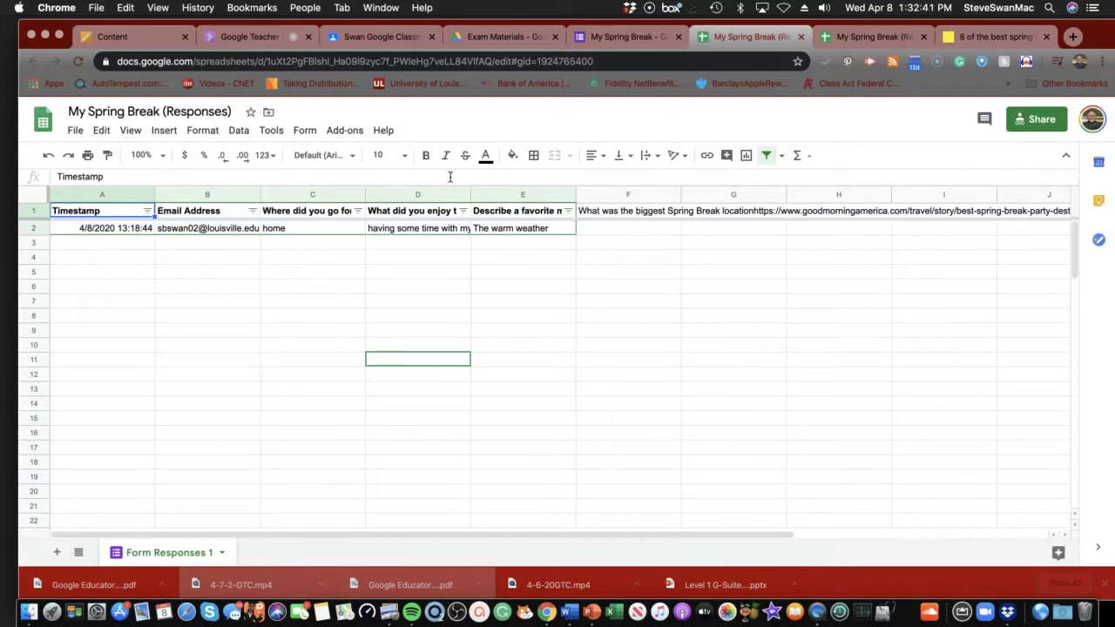
Dismiss the spreadsheet's Insert menu and switch to the Exam Materials folder in Drive.
click(165, 132)
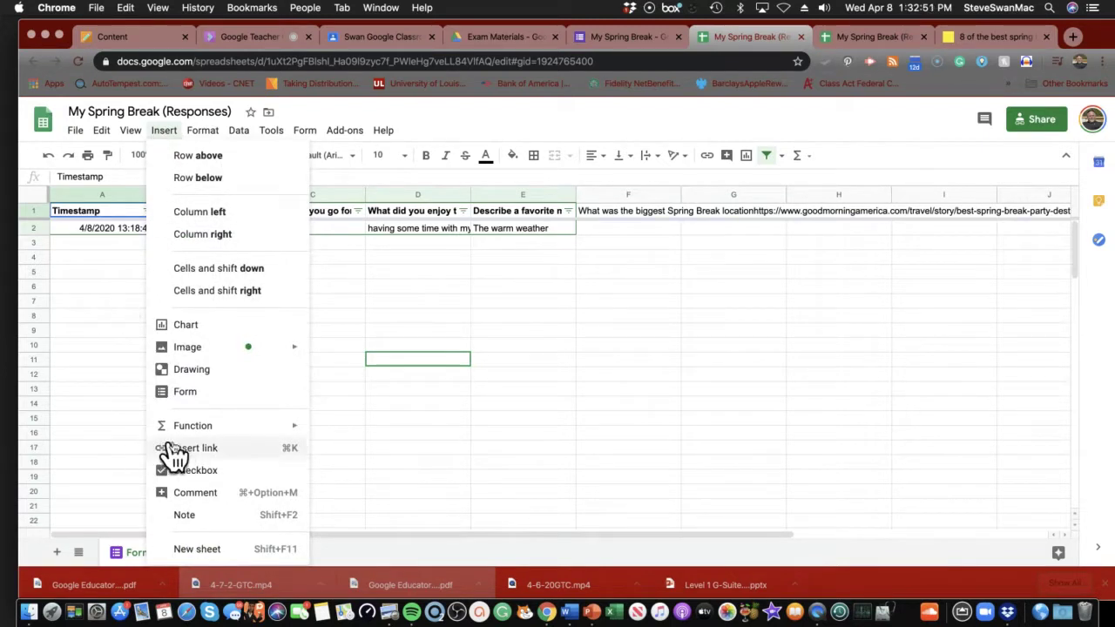
mouse_move(195, 431)
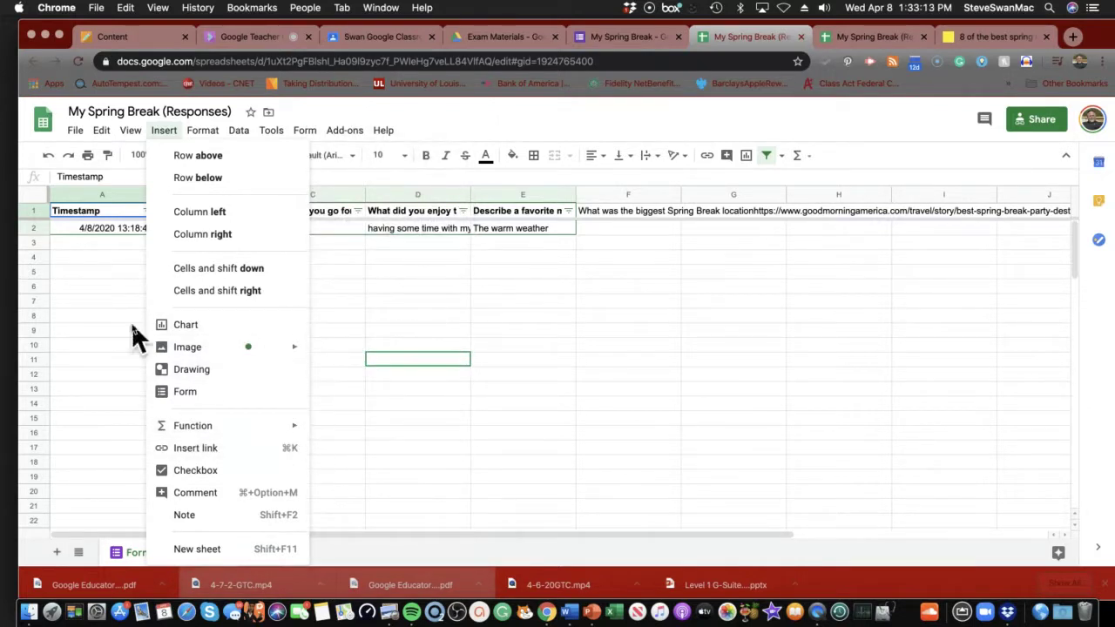
click(87, 315)
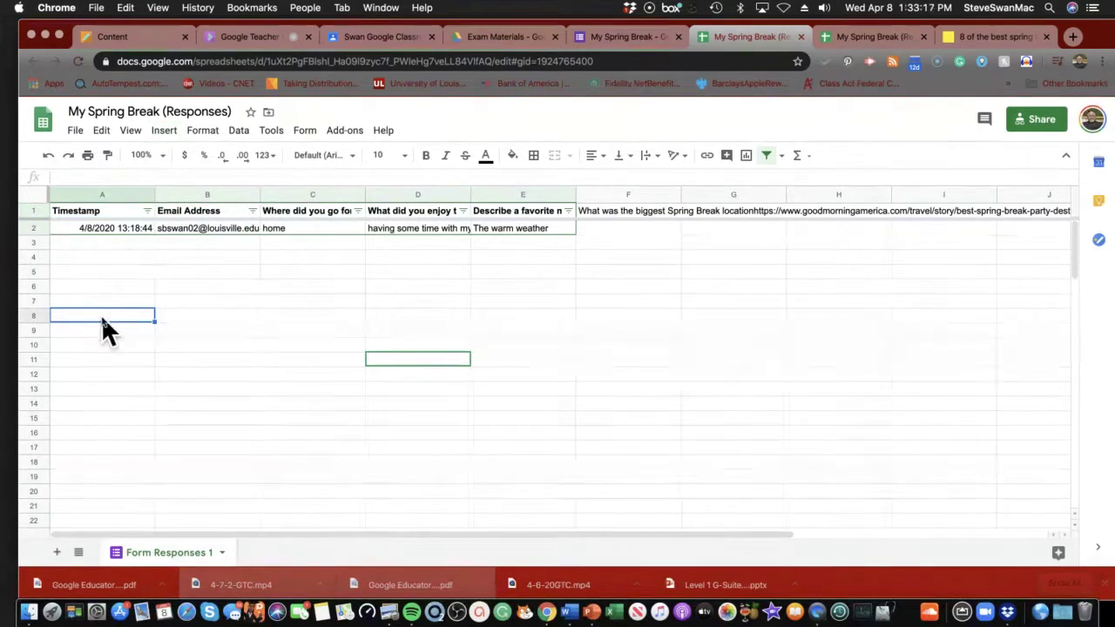
click(508, 39)
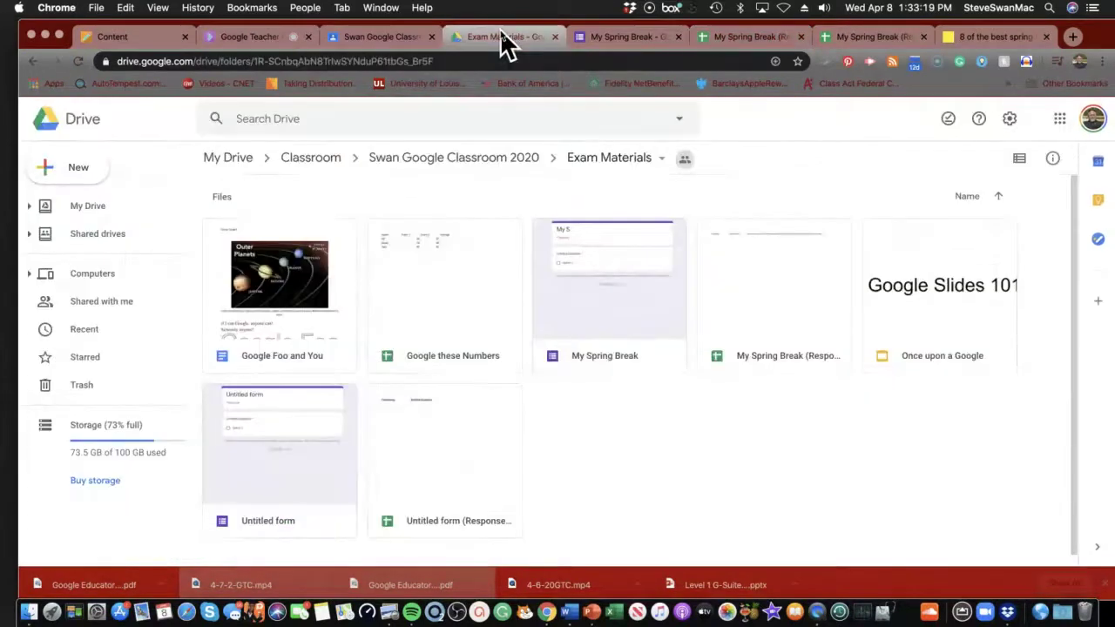
Switch back to the My Spring Break (Responses) spreadsheet tab showing the one response.
click(722, 39)
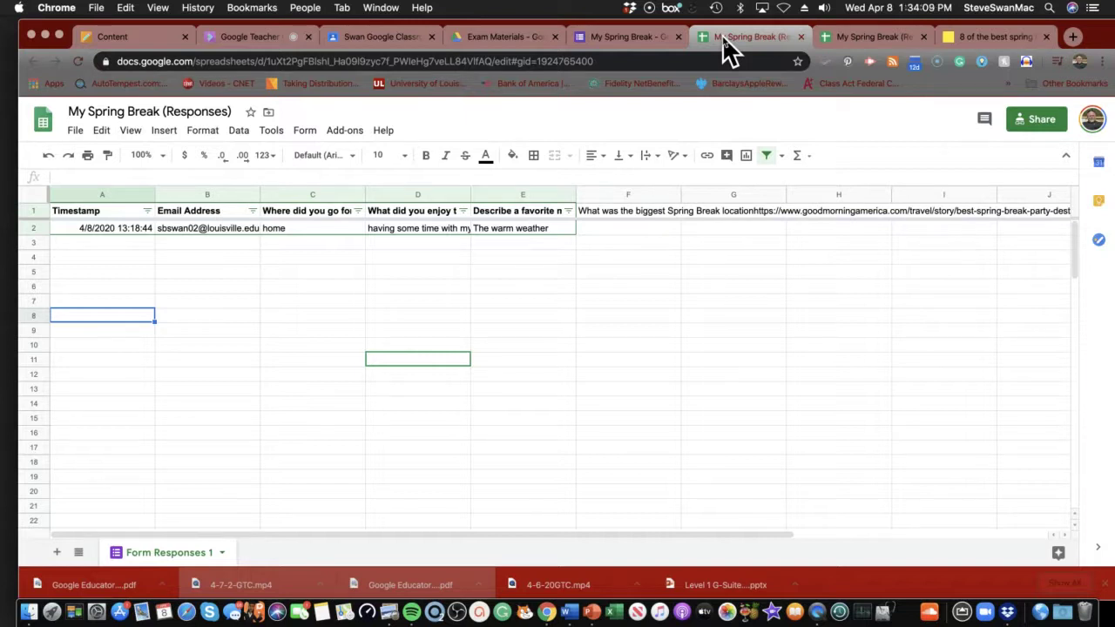
Switch to the My Spring Break form and show its Questions view.
click(609, 48)
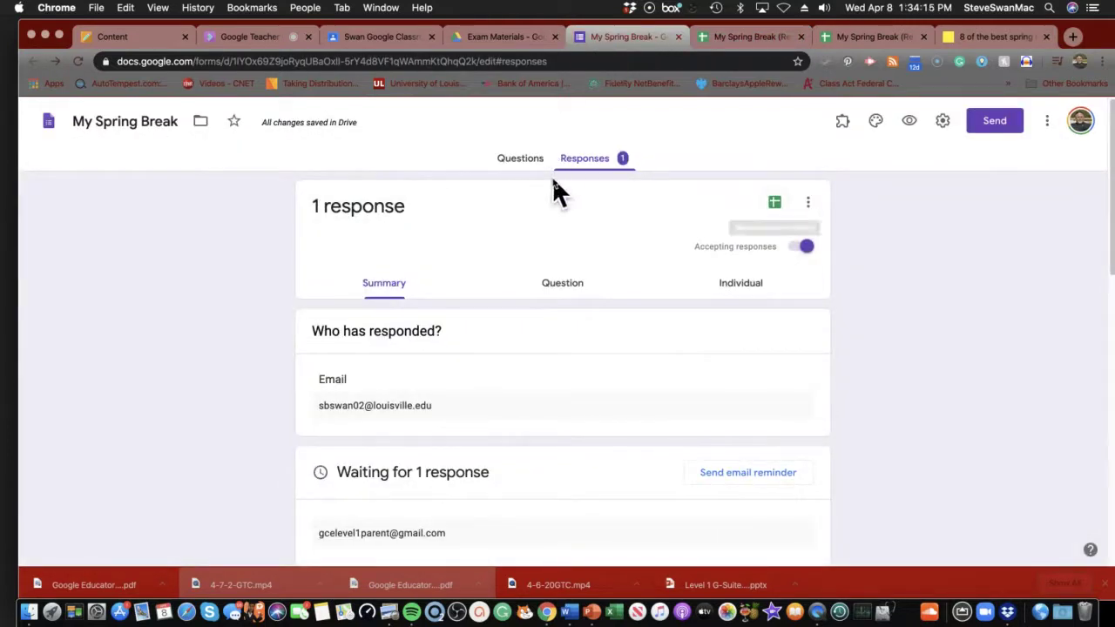
click(527, 161)
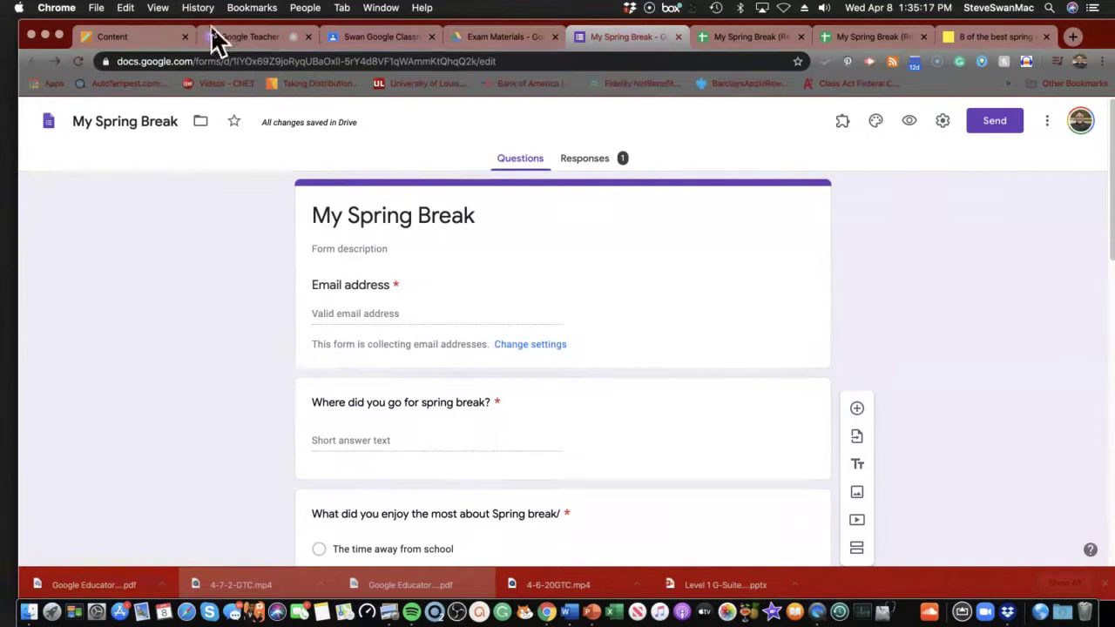
Switch to the Blackboard Scenario 3 Assignment page and scroll to the Google Forms quiz questions.
click(144, 40)
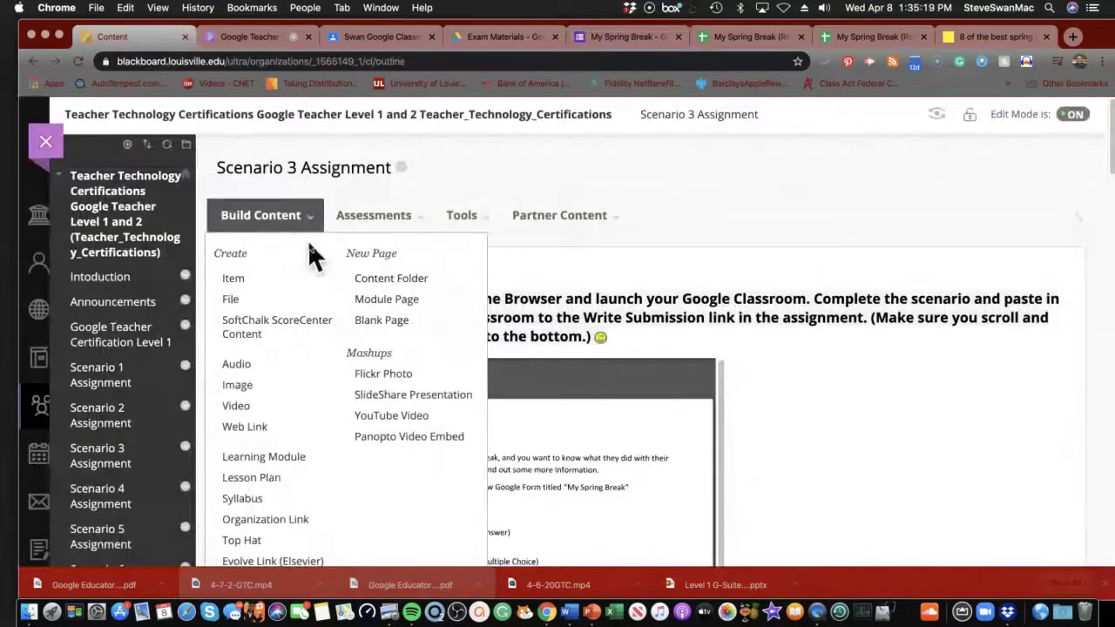
scroll(784, 427, down, 15)
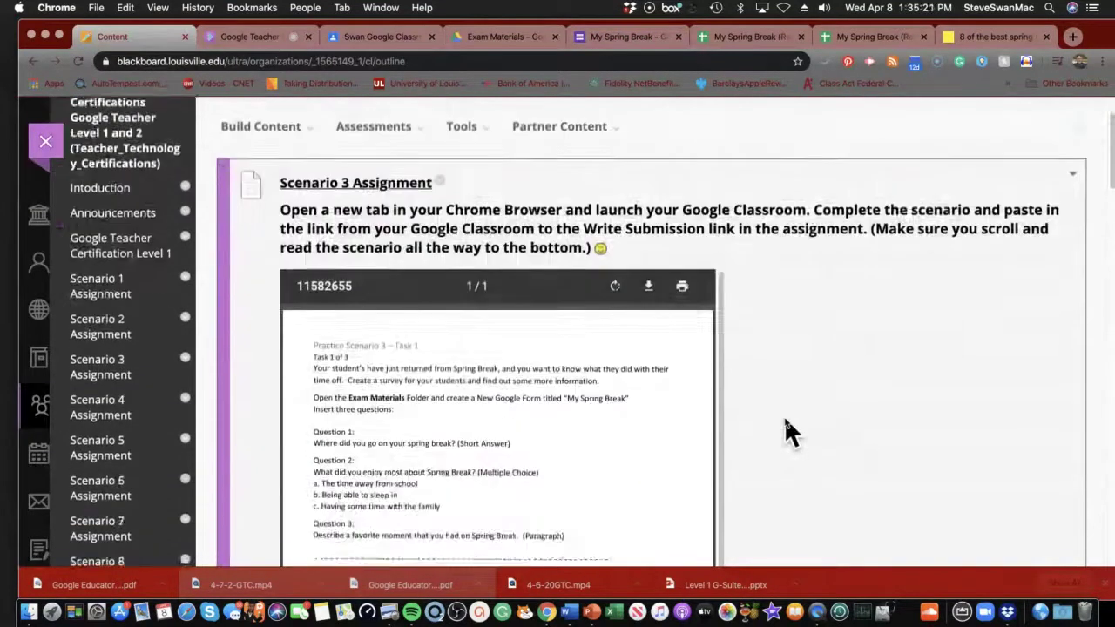
scroll(786, 427, up, 5)
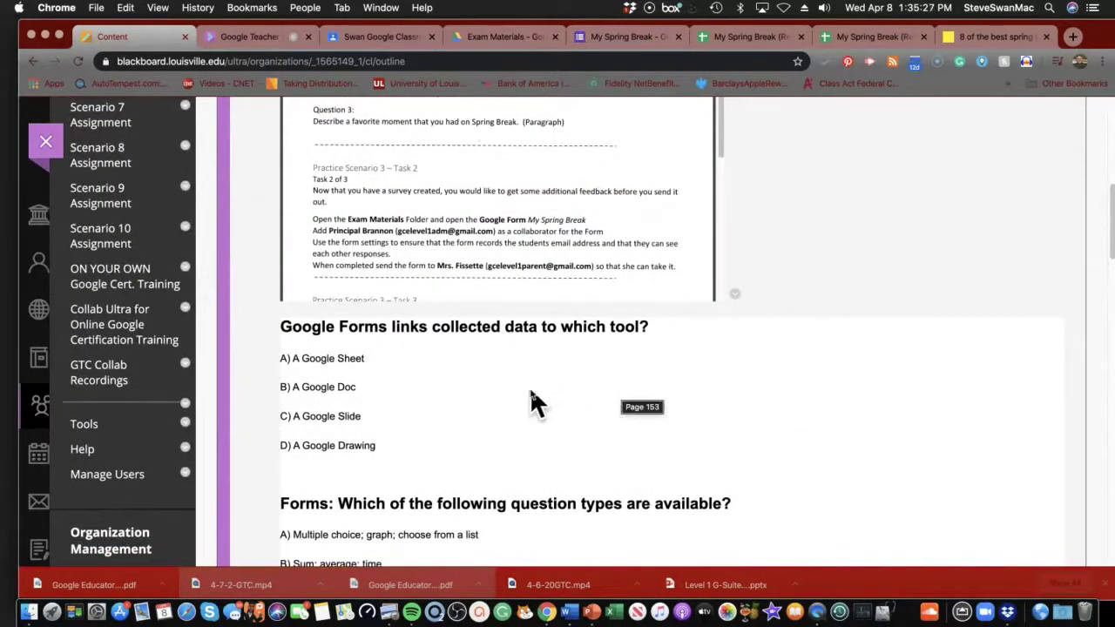
scroll(605, 408, down, 5)
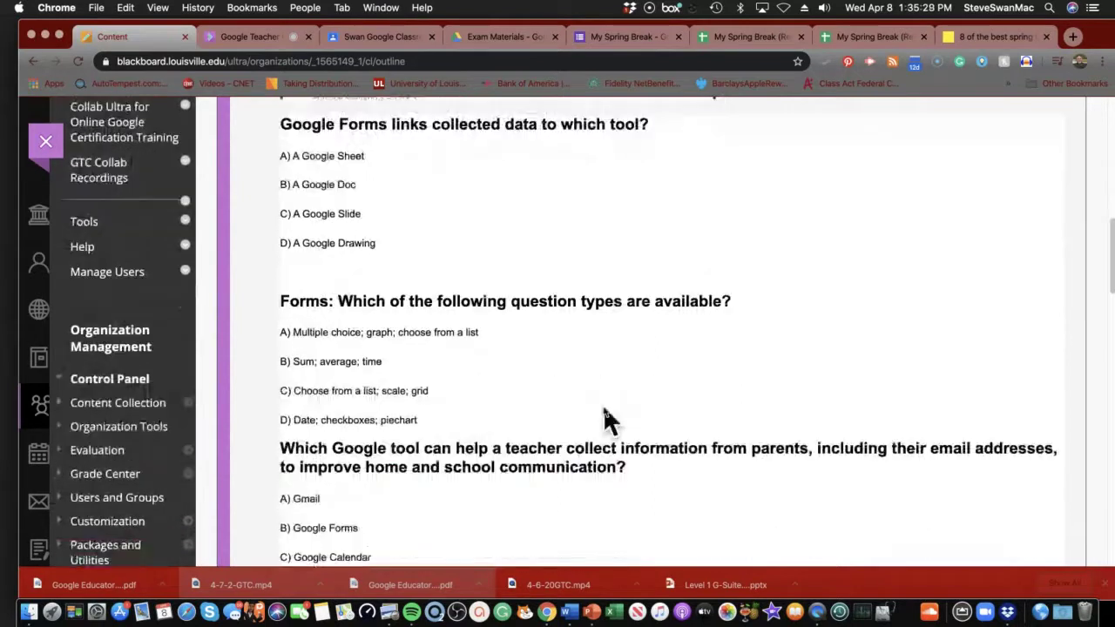